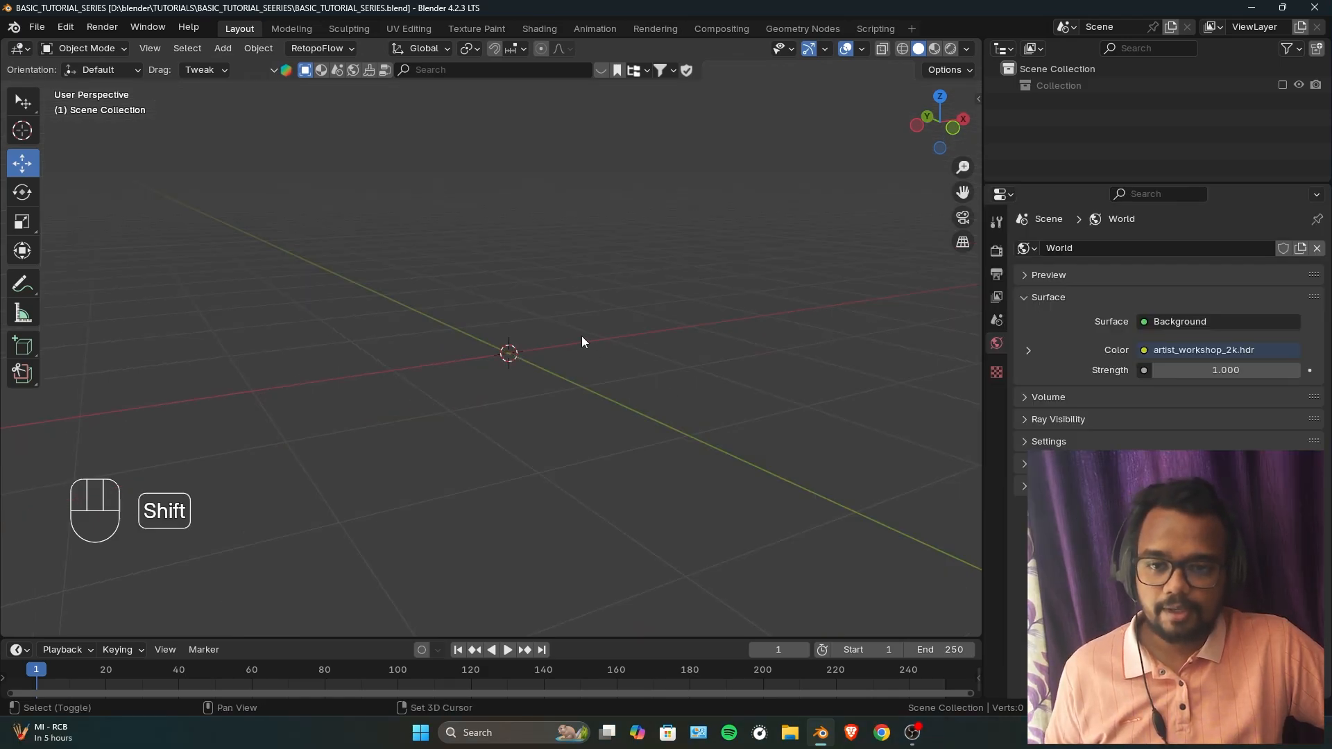
# Add a Monkey mesh at the world origin and look it over from the front.
pyautogui.hotkey('shift', 'a')
pyautogui.moveTo(580, 336)
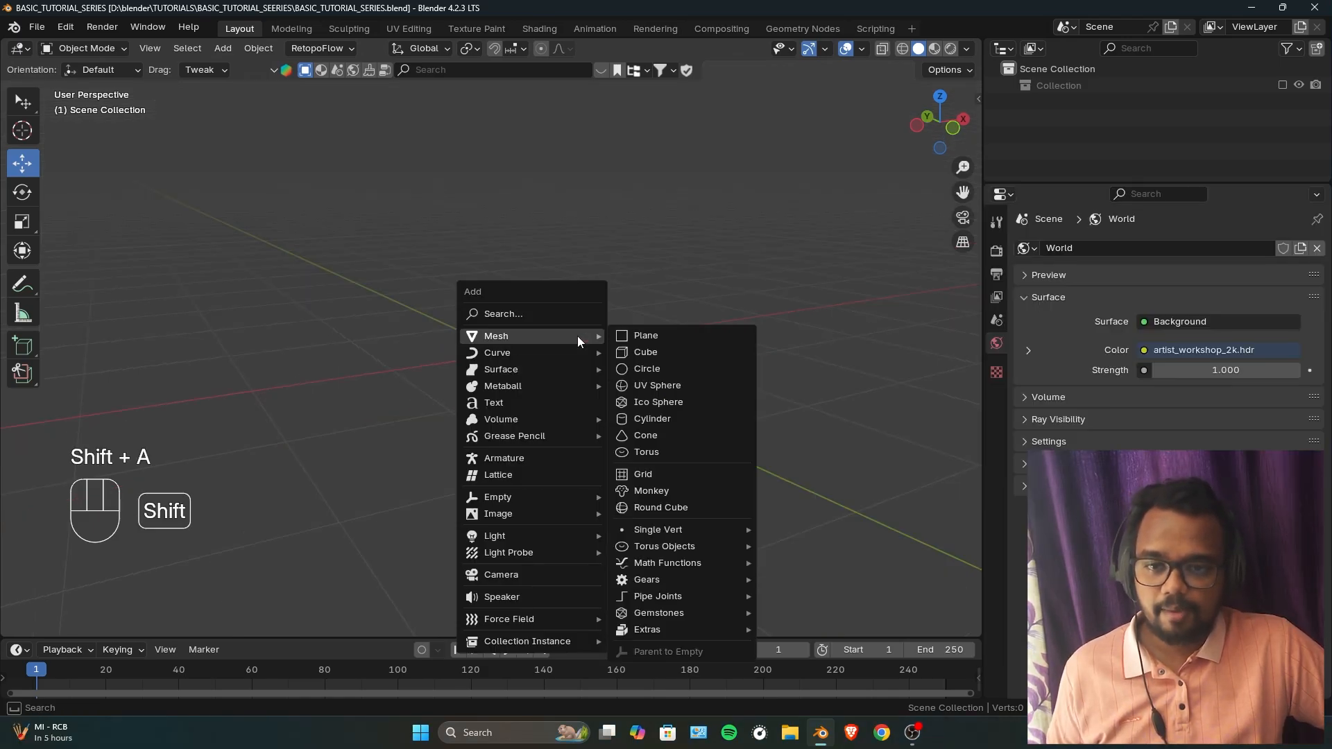
pyautogui.click(662, 491)
pyautogui.moveTo(693, 349); pyautogui.dragTo(576, 329, button='middle')
pyautogui.keyDown('ctrl'); pyautogui.moveTo(563, 377); pyautogui.dragTo(636, 326, button='middle'); pyautogui.keyUp('ctrl')
pyautogui.moveTo(637, 298); pyautogui.dragTo(610, 313, button='middle')
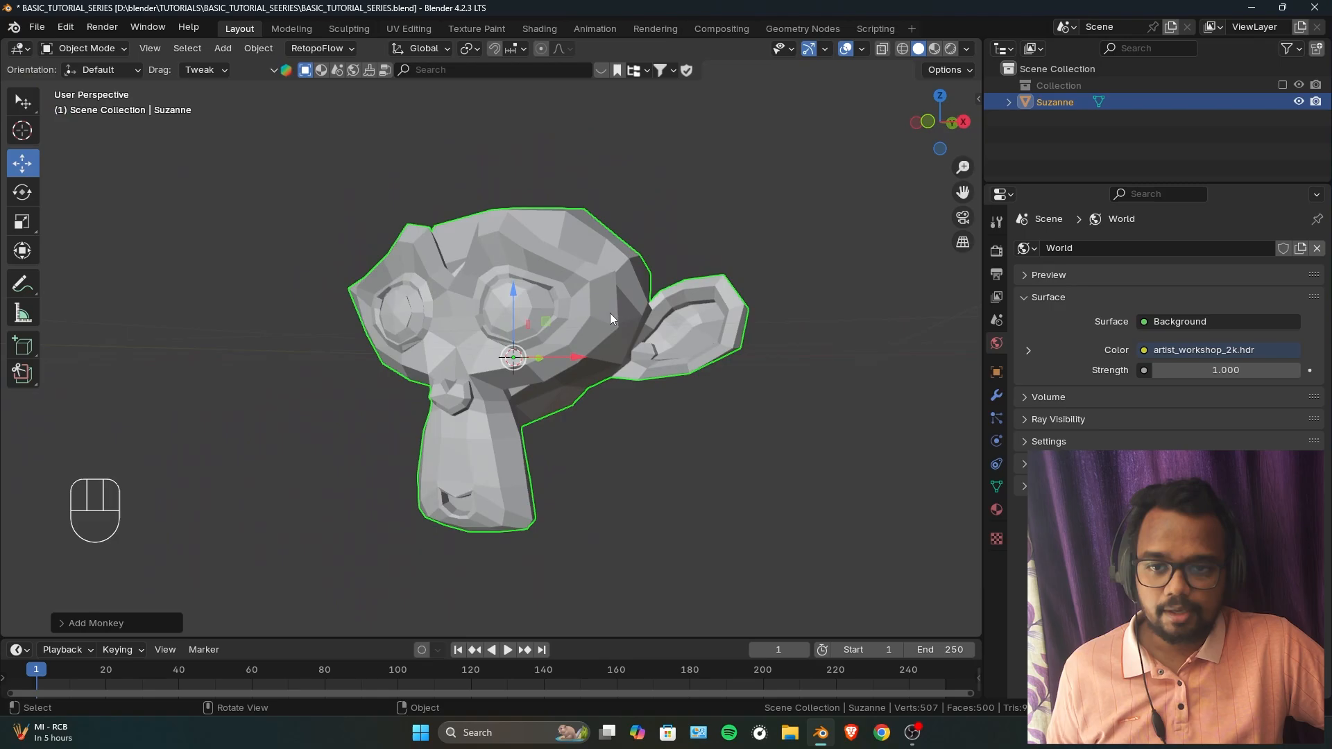
pyautogui.keyDown('ctrl'); pyautogui.moveTo(547, 400); pyautogui.dragTo(548, 333, button='middle'); pyautogui.keyUp('ctrl')
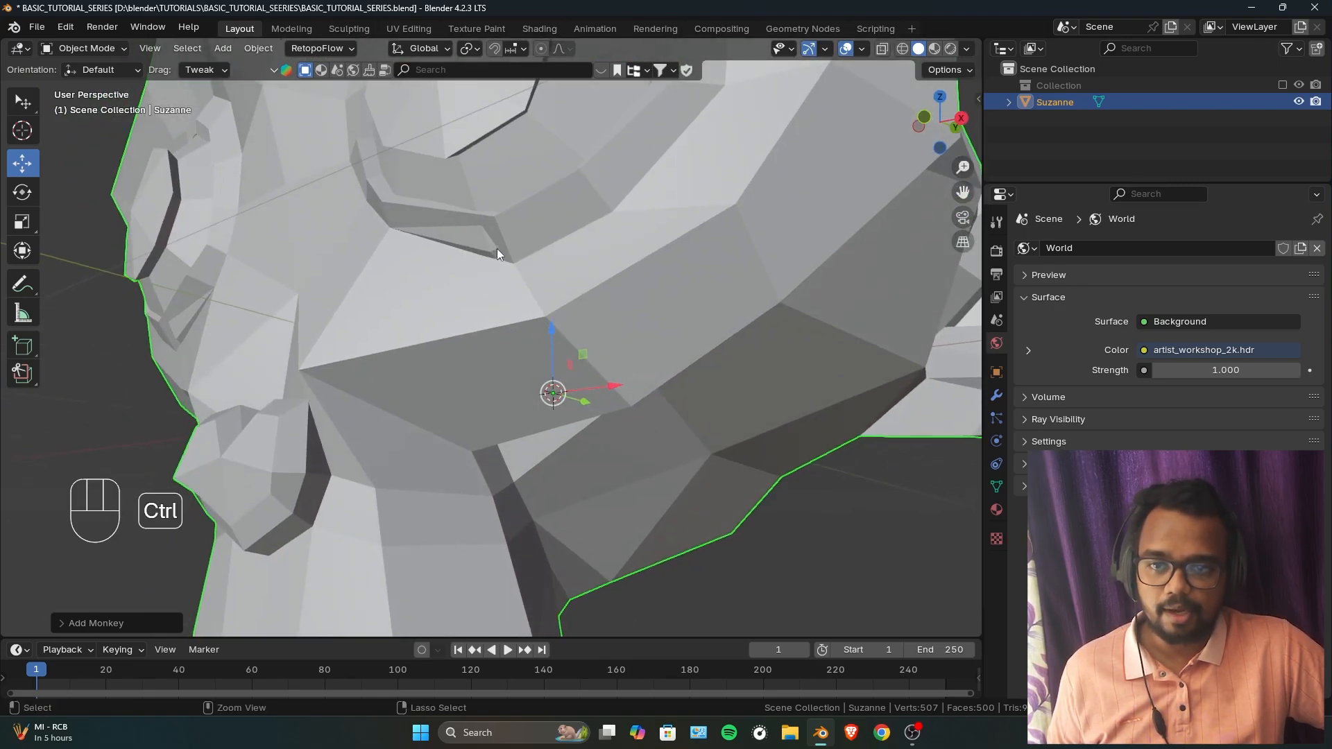
pyautogui.keyDown('ctrl'); pyautogui.moveTo(496, 248); pyautogui.dragTo(507, 316, button='middle'); pyautogui.keyUp('ctrl')
pyautogui.moveTo(510, 312); pyautogui.dragTo(56, 619, button='middle')
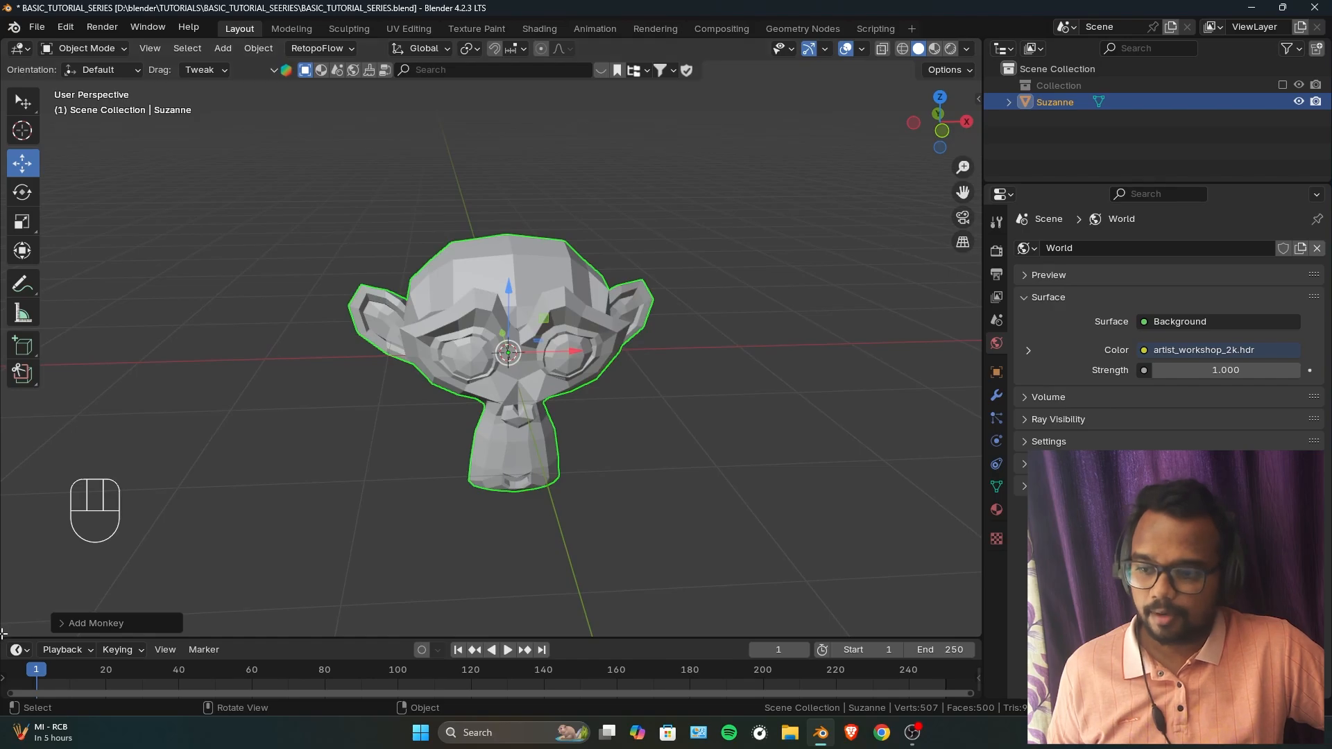
# Split the 3D viewport vertically and turn the new area into a Shader Editor with its sidebar hidden.
pyautogui.moveTo(10, 628); pyautogui.dragTo(406, 610)
pyautogui.click(20, 48)
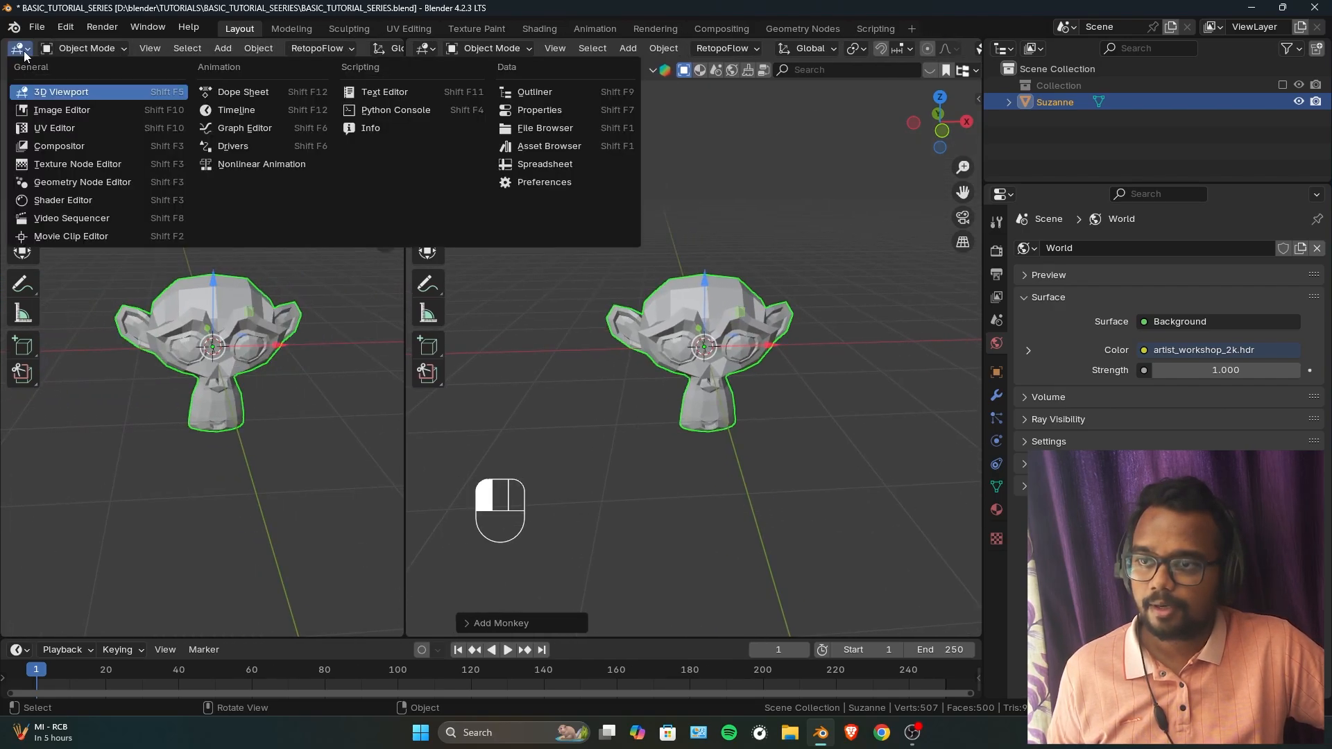
pyautogui.click(78, 201)
pyautogui.press('n')
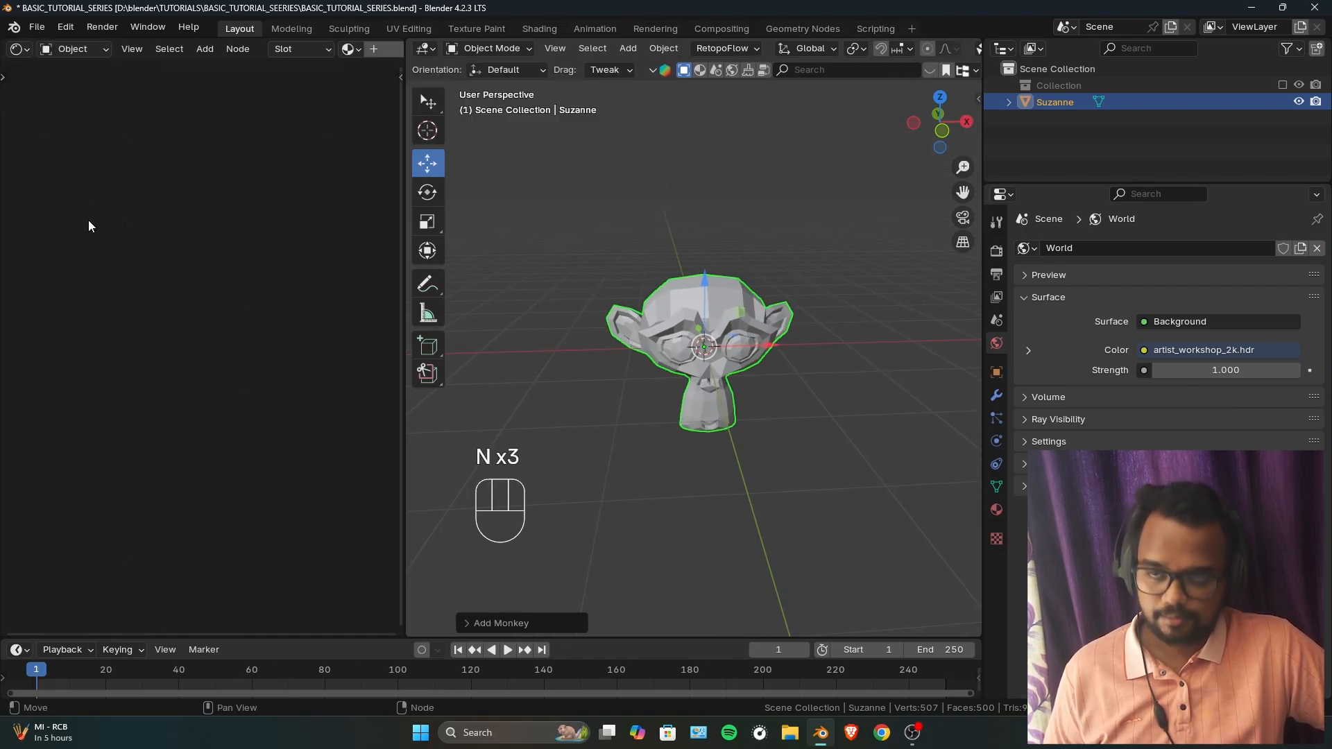
# Create a new material for the monkey head and name it Money.
pyautogui.scroll(-5, 282, 48)
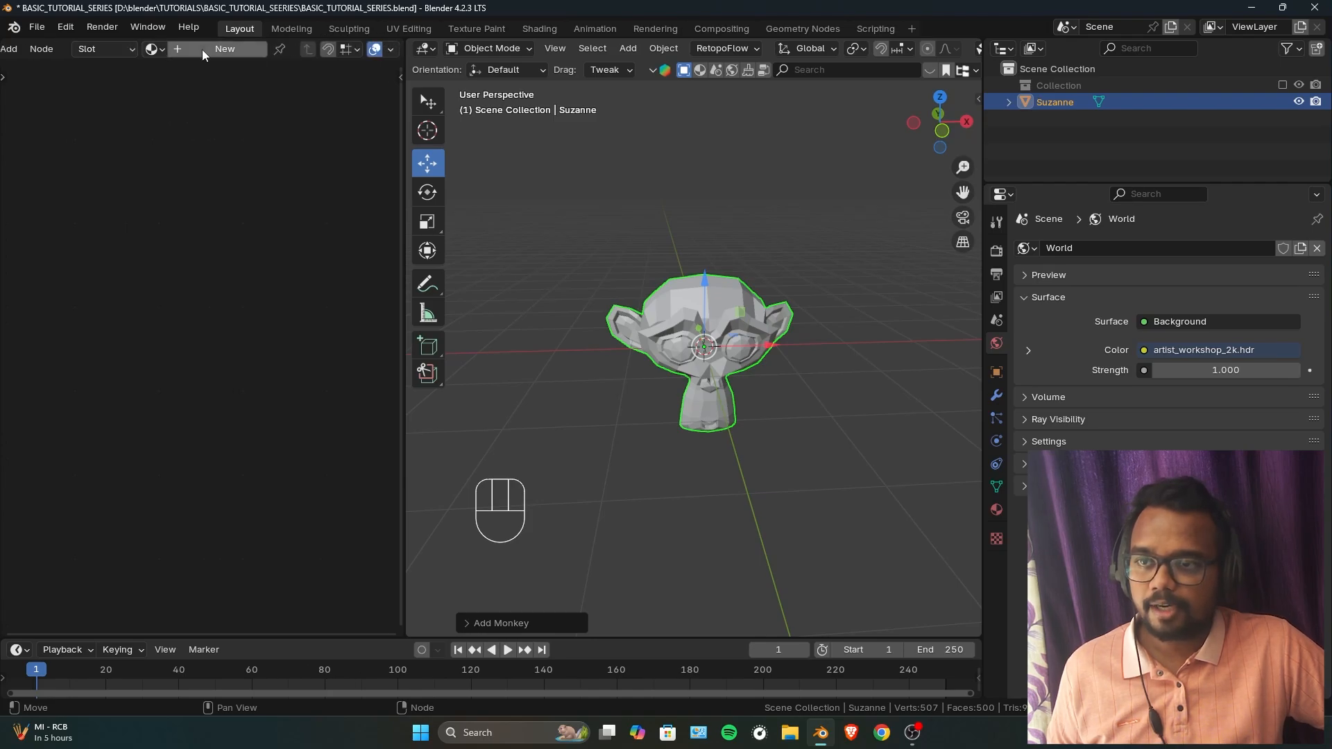
pyautogui.click(212, 50)
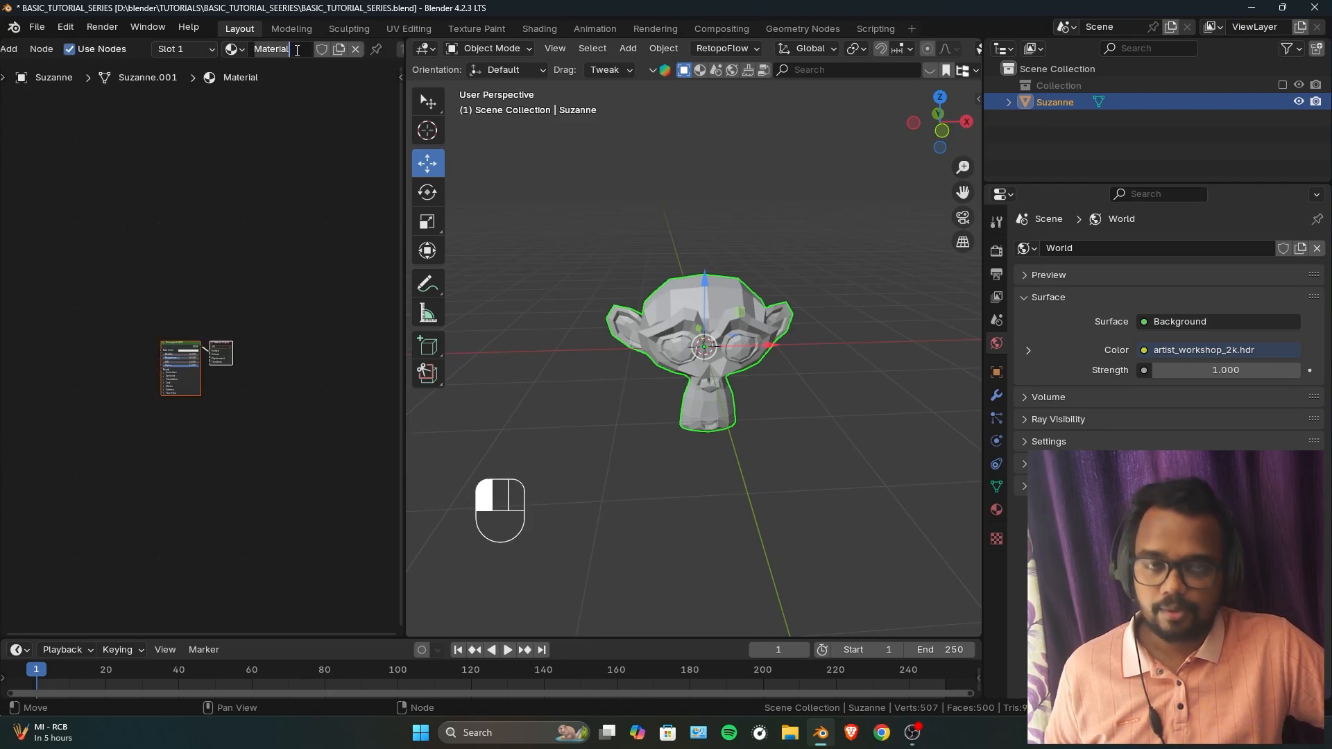
pyautogui.press('shift')
pyautogui.write('Money')
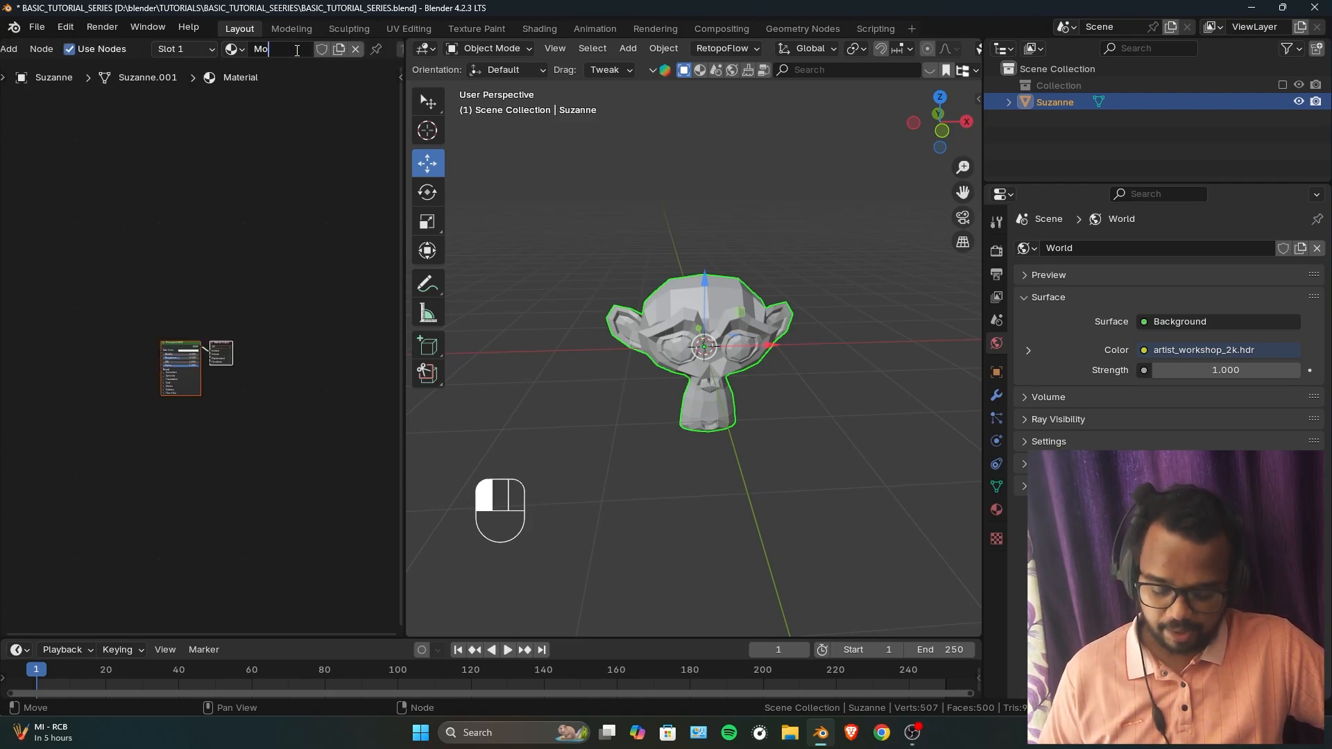
pyautogui.click(285, 122)
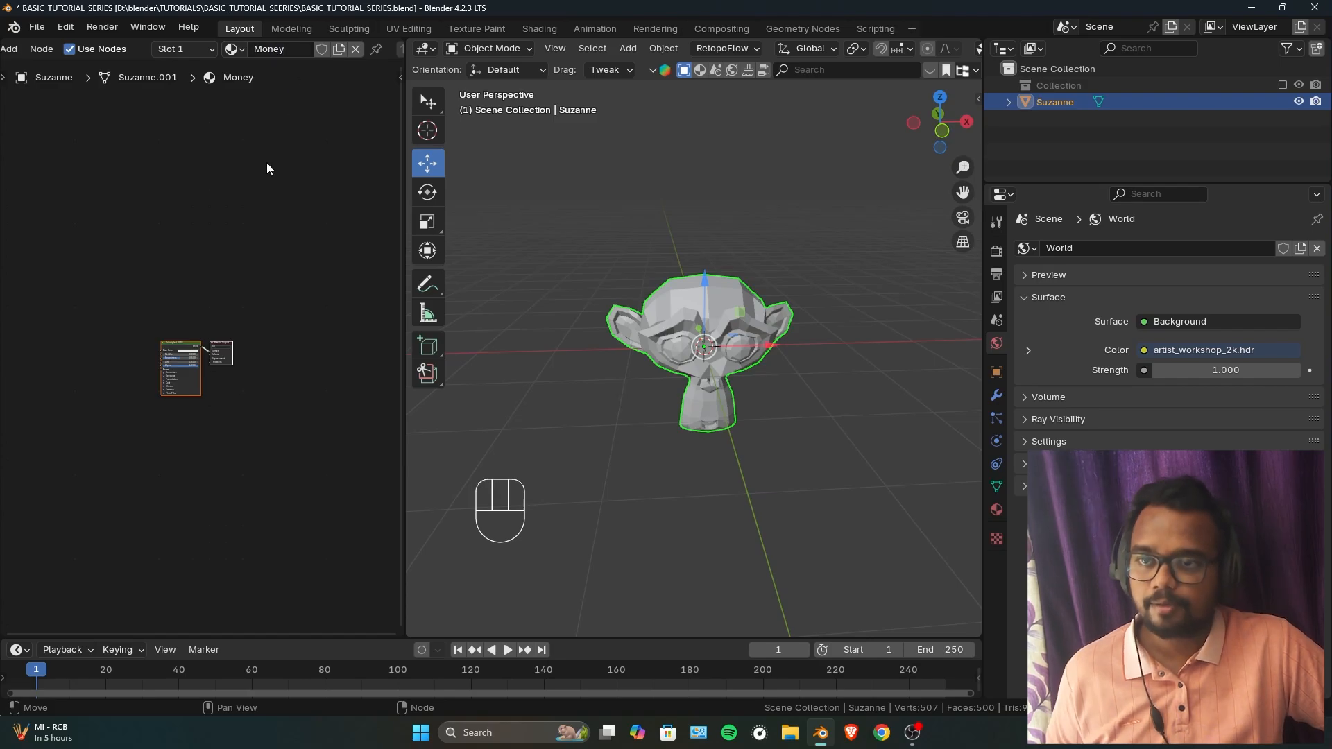
# Add an Image Texture setup with Mapping and Texture Coordinate nodes to the Principled BSDF's Base Color.
pyautogui.keyDown('ctrl'); pyautogui.moveTo(219, 352); pyautogui.dragTo(205, 324, button='middle'); pyautogui.keyUp('ctrl')
pyautogui.moveTo(197, 322); pyautogui.dragTo(230, 232, button='middle')
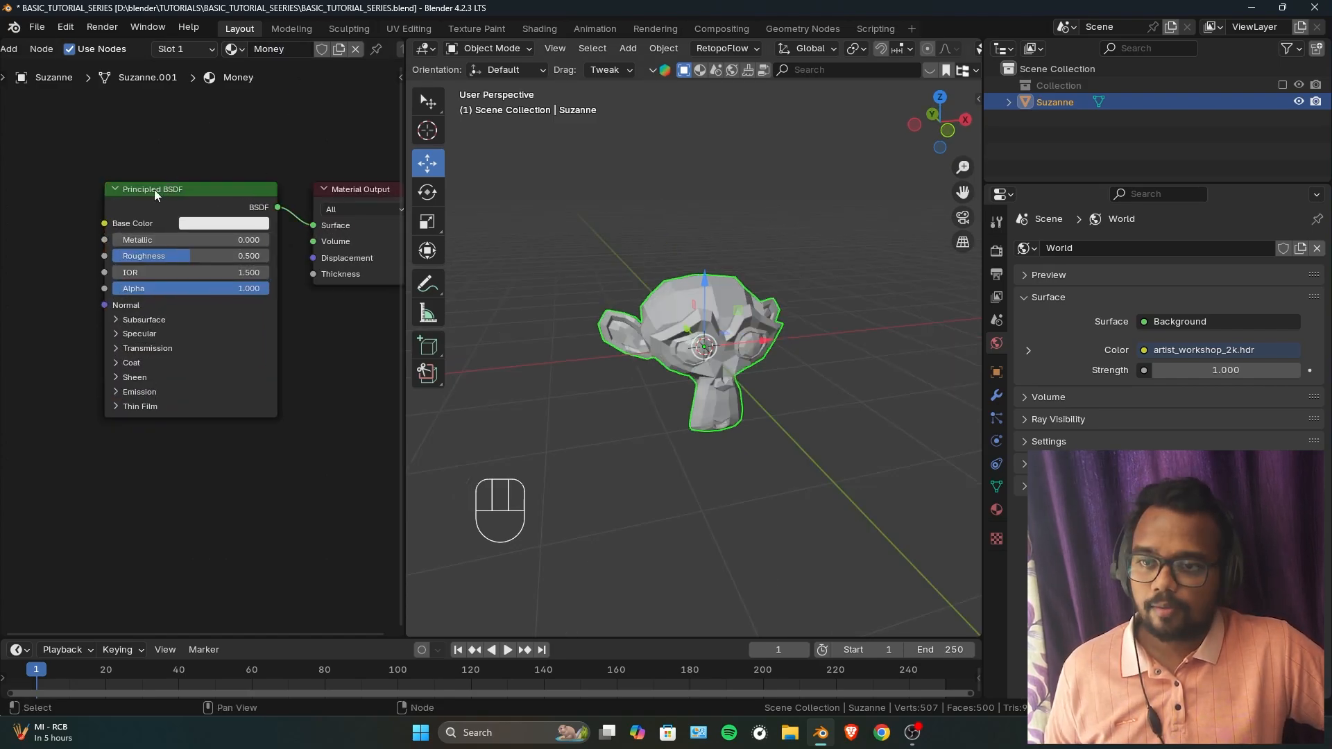
pyautogui.moveTo(158, 193); pyautogui.dragTo(191, 198, button='middle')
pyautogui.click(206, 198)
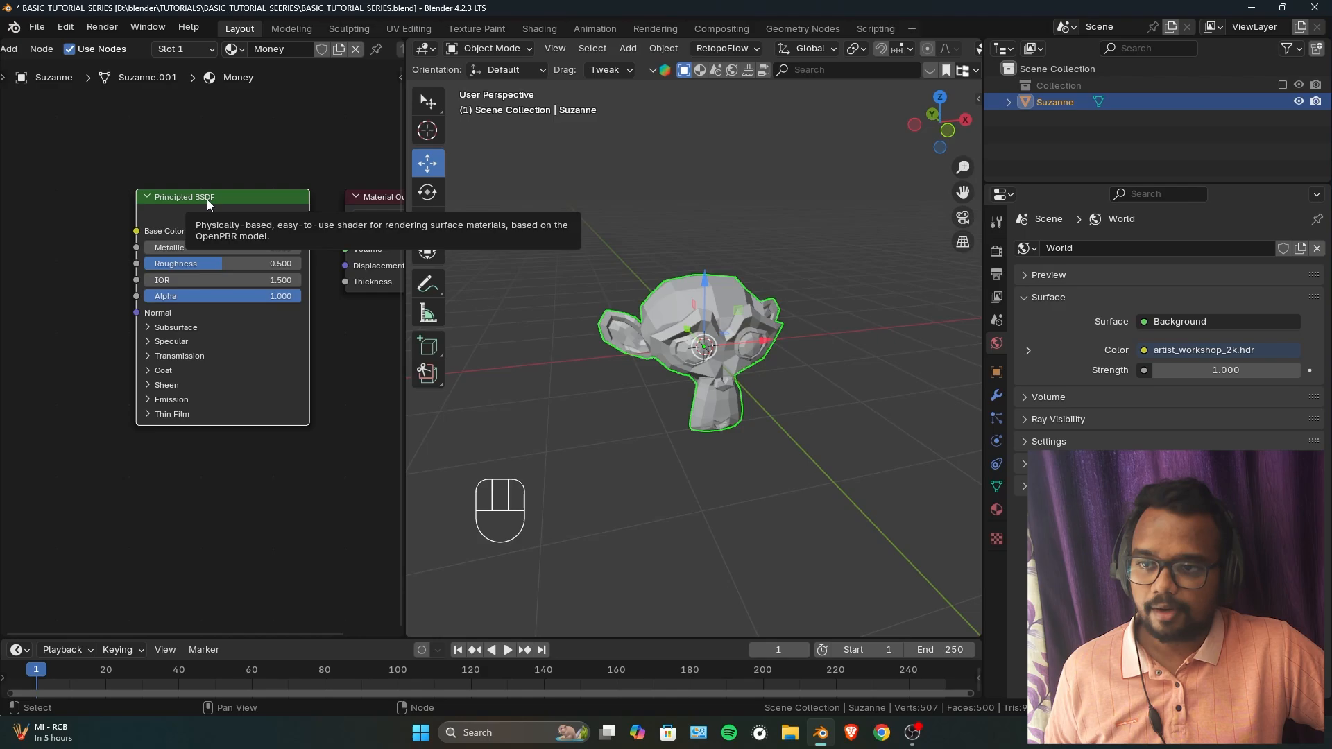
pyautogui.hotkey('ctrl', 't')
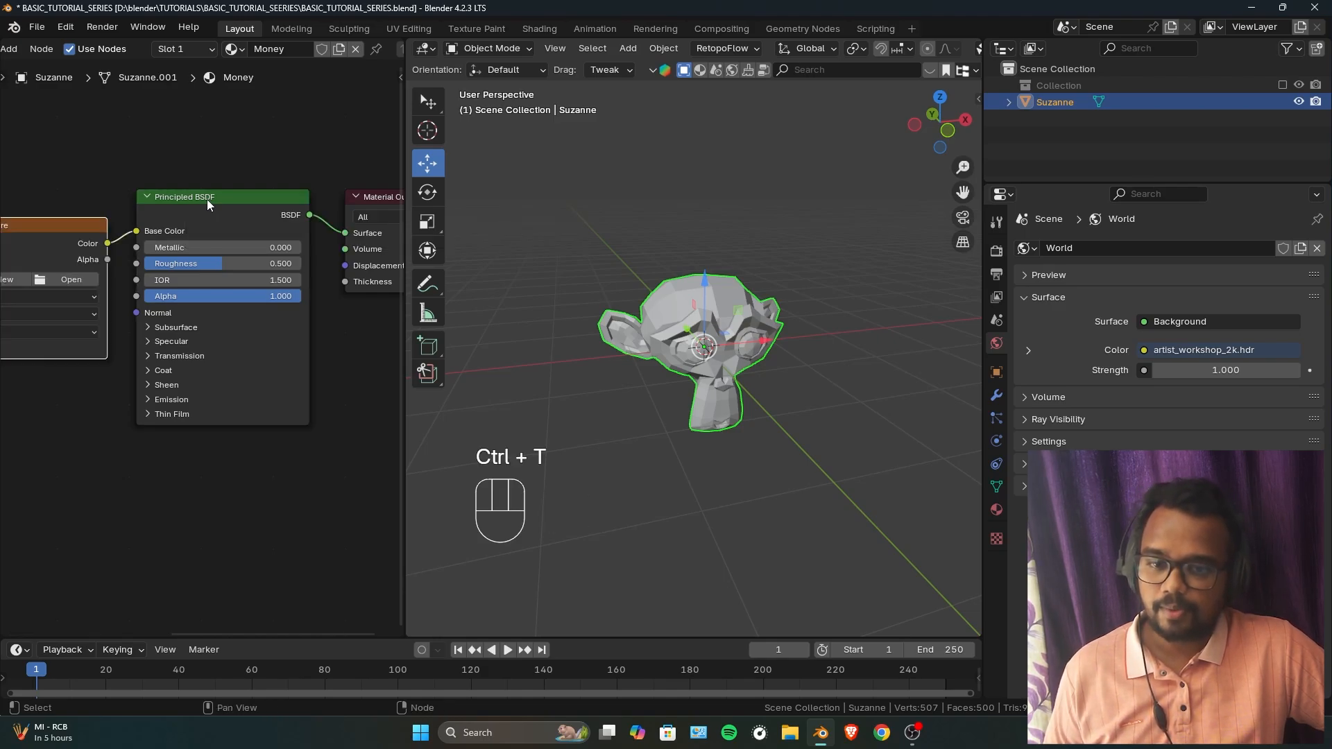
pyautogui.moveTo(116, 217); pyautogui.dragTo(258, 201, button='middle')
pyautogui.keyDown('ctrl'); pyautogui.moveTo(181, 347); pyautogui.dragTo(255, 386, button='middle'); pyautogui.keyUp('ctrl')
pyautogui.keyDown('ctrl'); pyautogui.moveTo(215, 382); pyautogui.dragTo(208, 326, button='middle'); pyautogui.keyUp('ctrl')
pyautogui.moveTo(160, 312); pyautogui.dragTo(228, 336, button='middle')
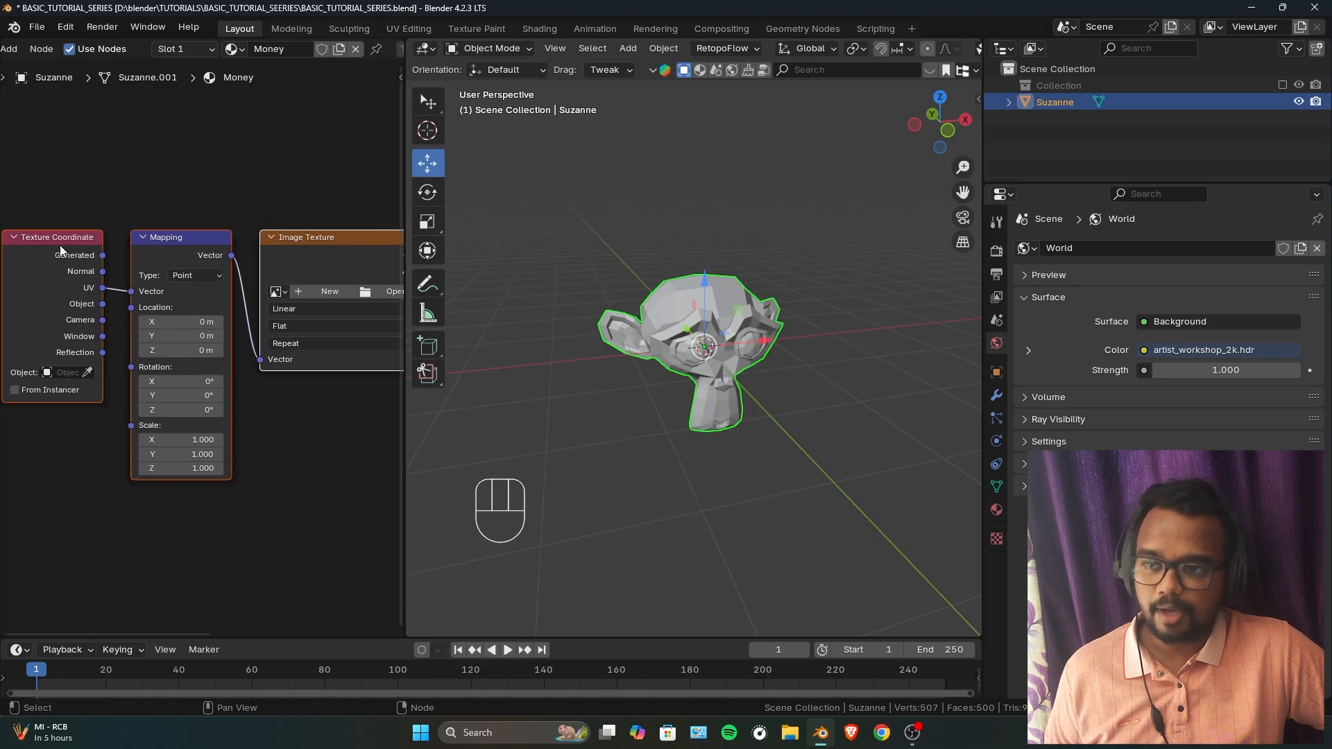
pyautogui.keyDown('ctrl'); pyautogui.moveTo(118, 153); pyautogui.dragTo(107, 245, button='middle'); pyautogui.keyUp('ctrl')
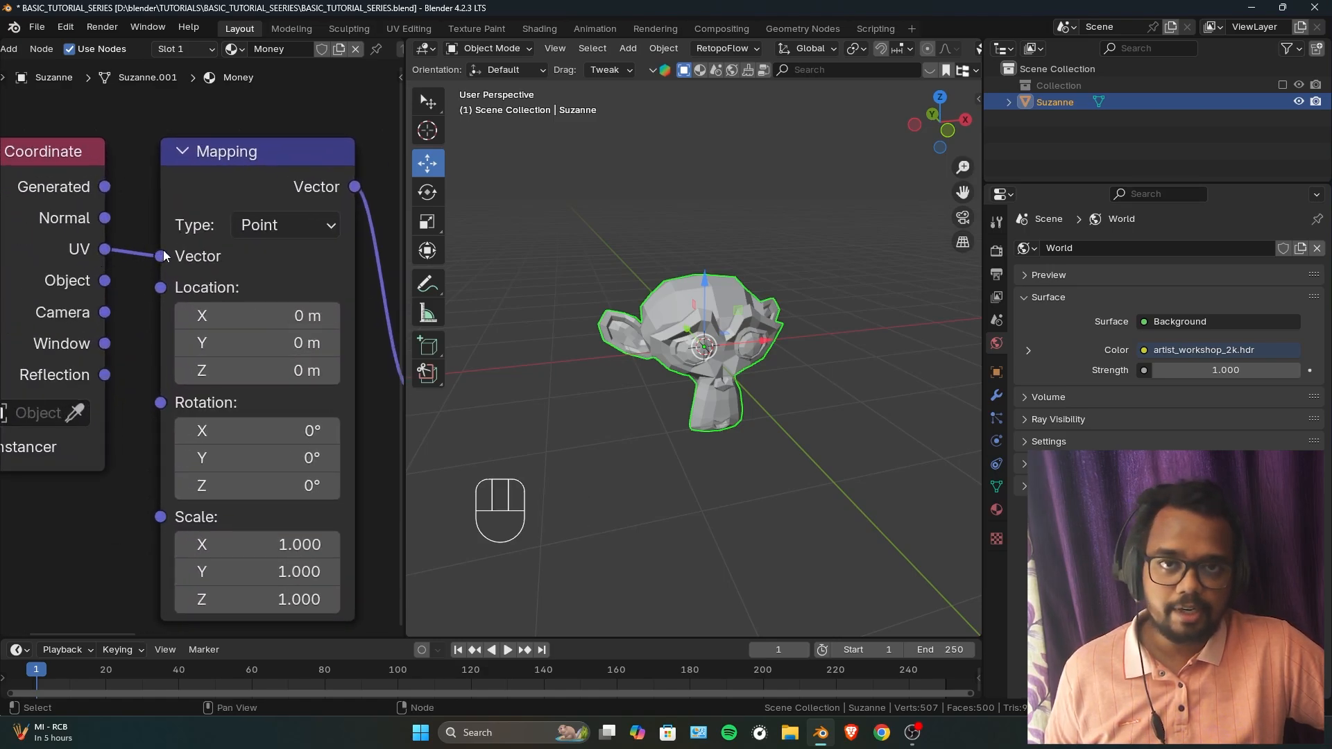
# Remove the Mapping node, keeping UV linked to the Image Texture's Vector, and place the Texture Coordinate node beside the Image Texture.
pyautogui.keyDown('ctrl'); pyautogui.moveTo(164, 257); pyautogui.dragTo(146, 315, button='middle'); pyautogui.keyUp('ctrl')
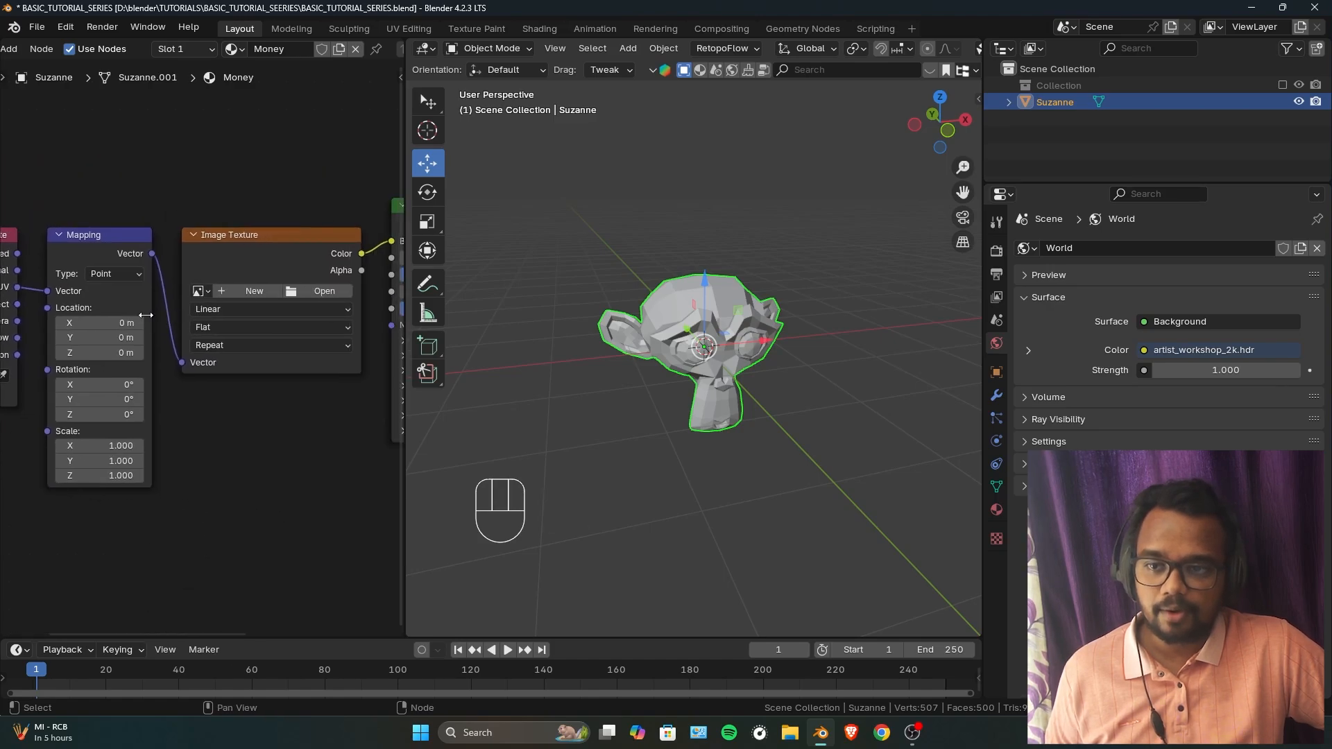
pyautogui.keyDown('alt'); pyautogui.moveTo(75, 229); pyautogui.dragTo(109, 422); pyautogui.keyUp('alt')
pyautogui.press('x')
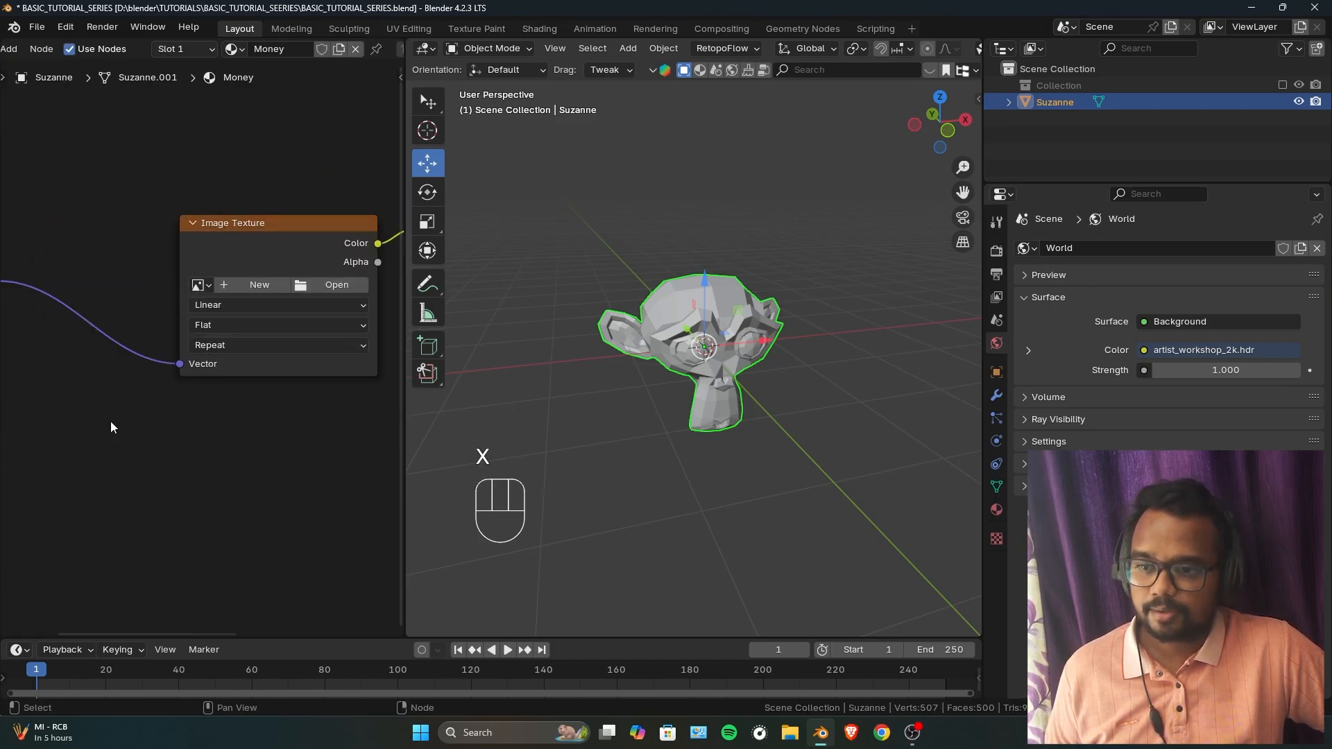
pyautogui.moveTo(110, 422); pyautogui.dragTo(265, 433, button='middle')
pyautogui.moveTo(106, 272); pyautogui.dragTo(238, 281)
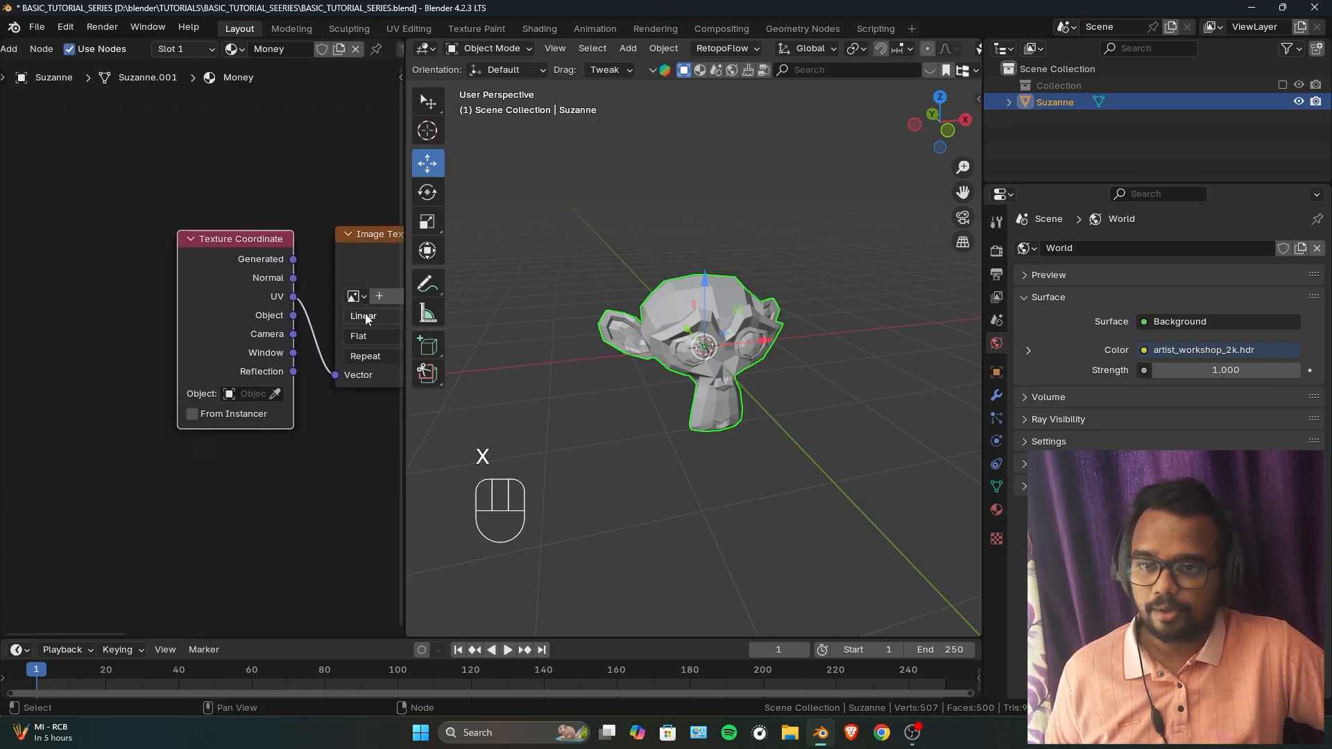
# Split the Shader Editor horizontally and turn the lower area into a UV Editor.
pyautogui.moveTo(366, 319); pyautogui.dragTo(128, 277, button='middle')
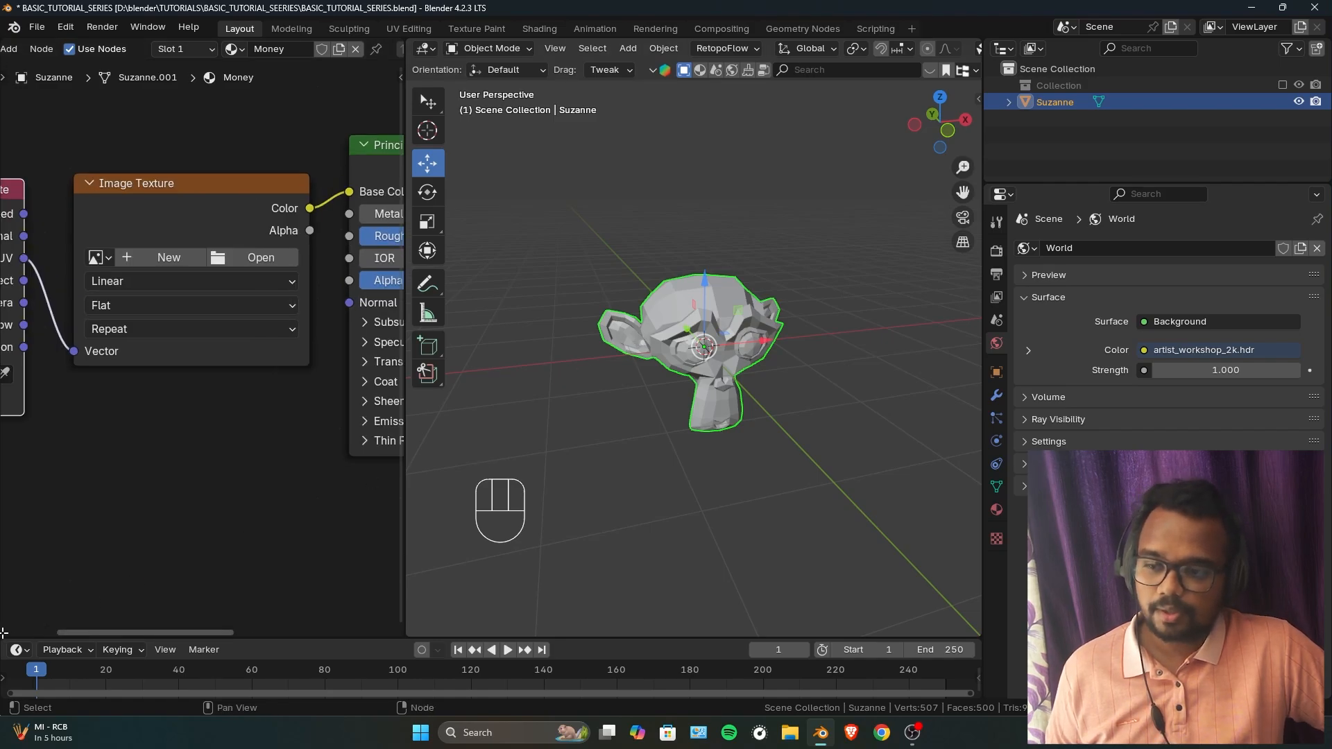
pyautogui.moveTo(4, 632); pyautogui.dragTo(4, 311)
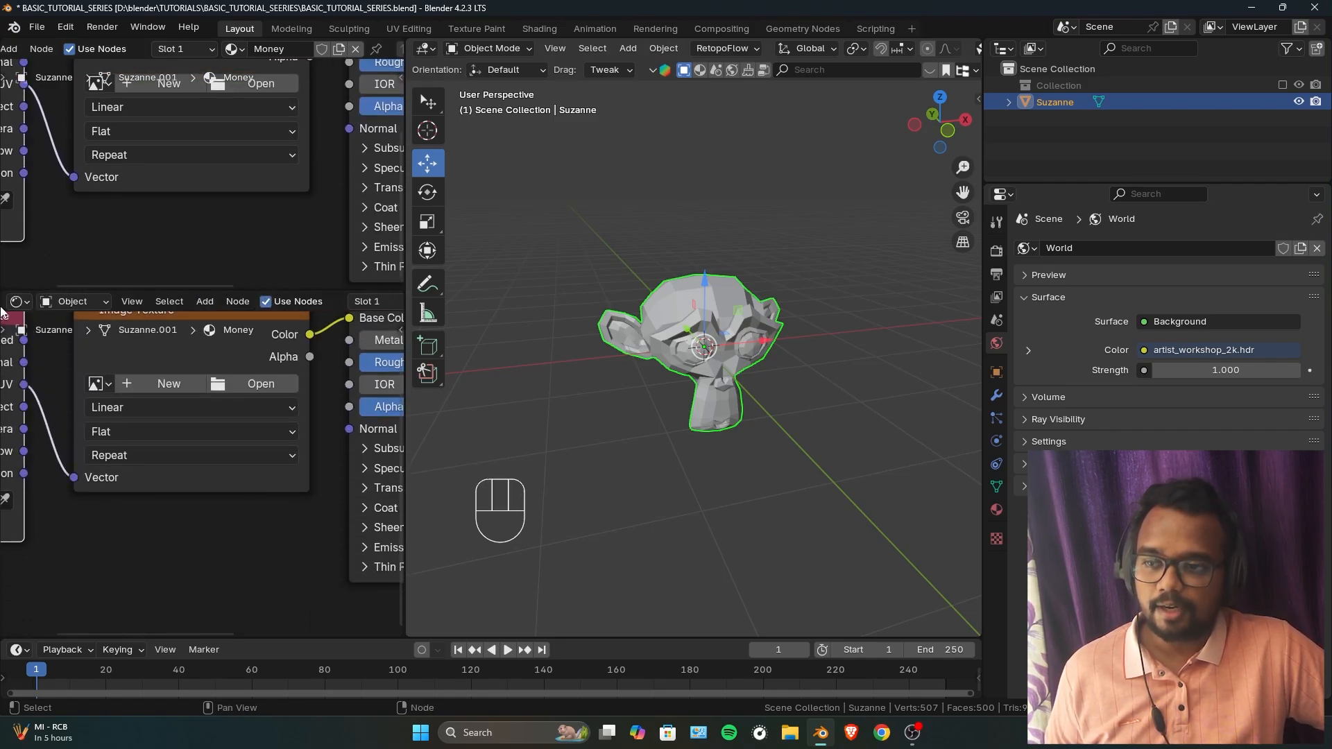
pyautogui.click(18, 301)
pyautogui.click(56, 370)
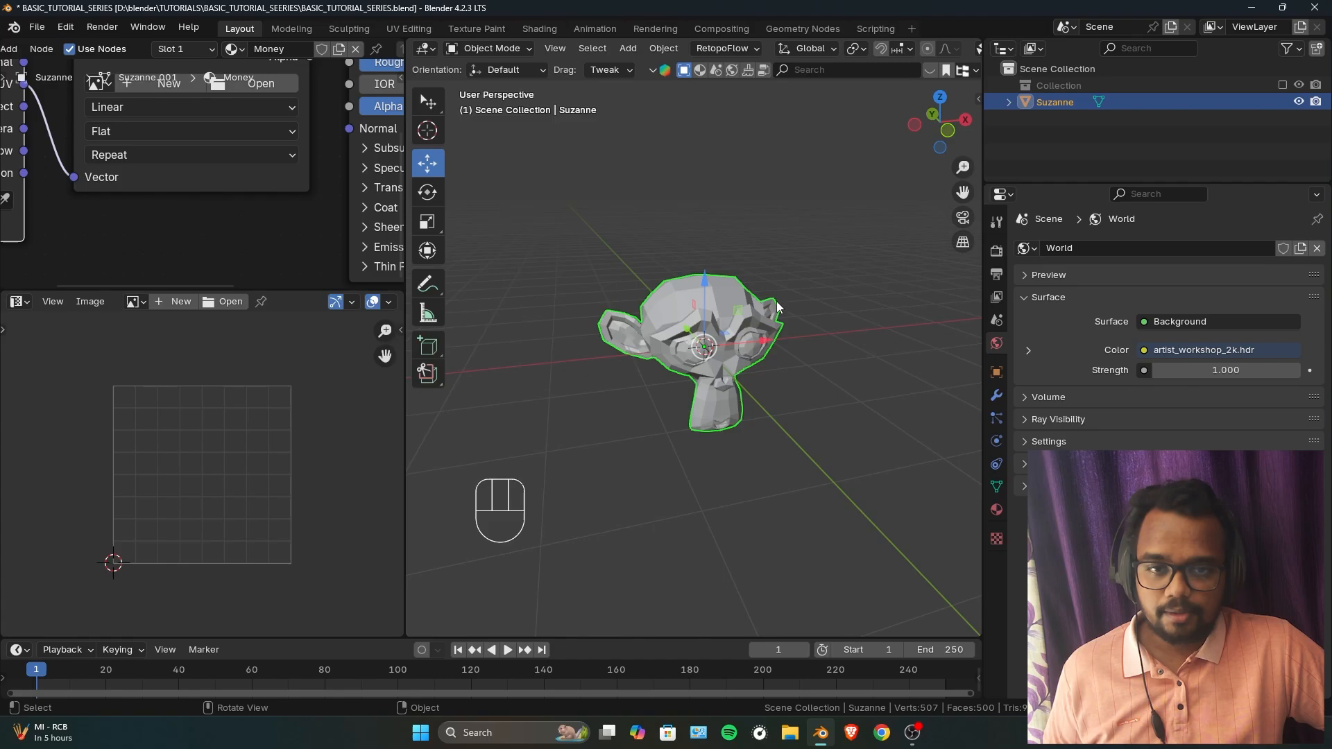
# Inspect the monkey's UV layout in Edit Mode and return to Object Mode.
pyautogui.press('Tab')
pyautogui.keyDown('ctrl'); pyautogui.moveTo(233, 485); pyautogui.dragTo(312, 435, button='middle'); pyautogui.keyUp('ctrl')
pyautogui.moveTo(207, 436); pyautogui.dragTo(245, 440, button='middle')
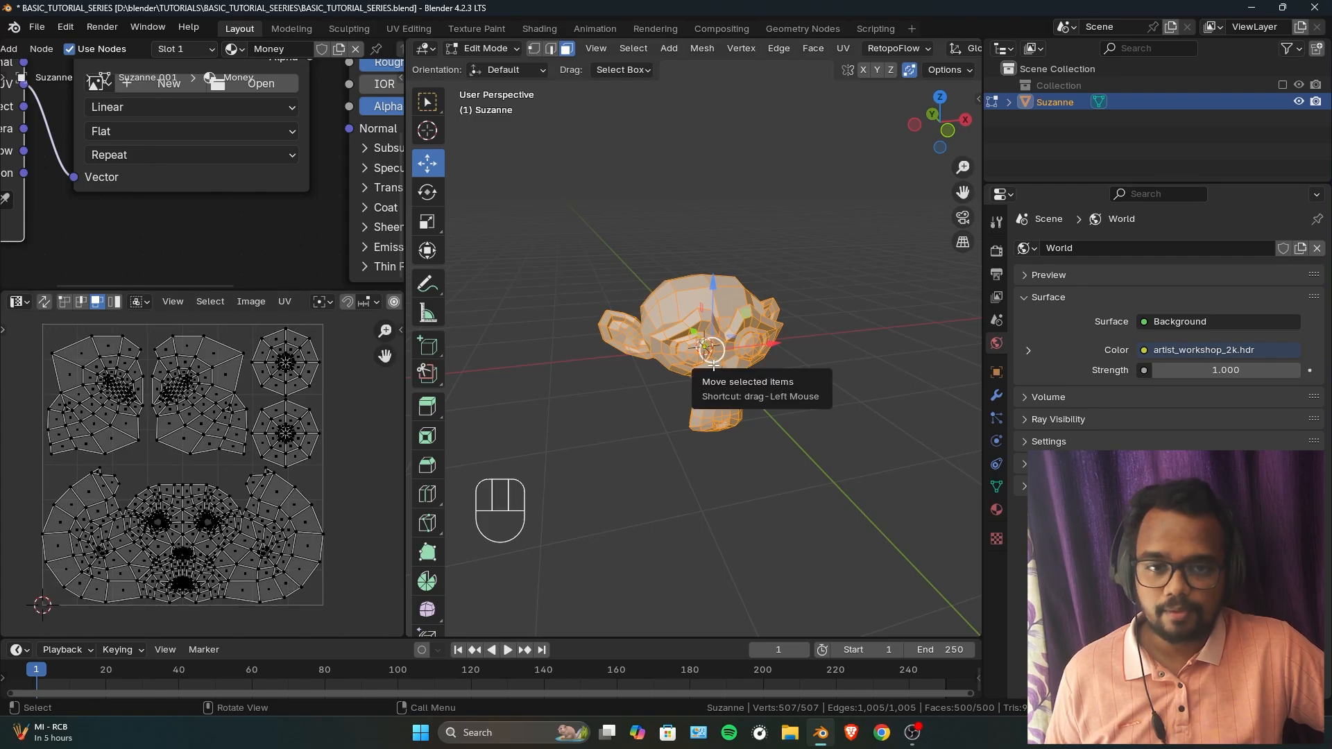
pyautogui.press('Tab')
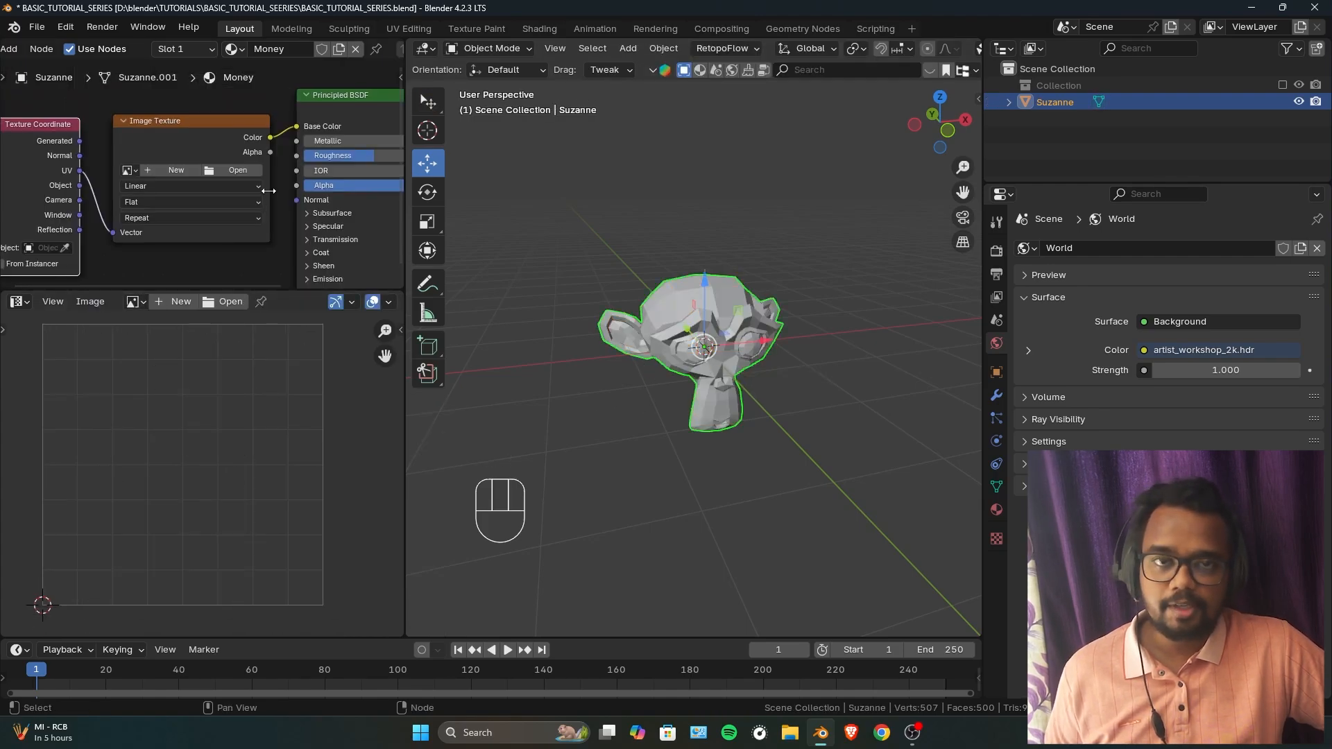
# Create a light grey 1024 × 1024 px image named BaseColor in the Image Texture node and shift the node slightly.
pyautogui.keyDown('ctrl'); pyautogui.moveTo(234, 213); pyautogui.dragTo(239, 190, button='middle'); pyautogui.keyUp('ctrl')
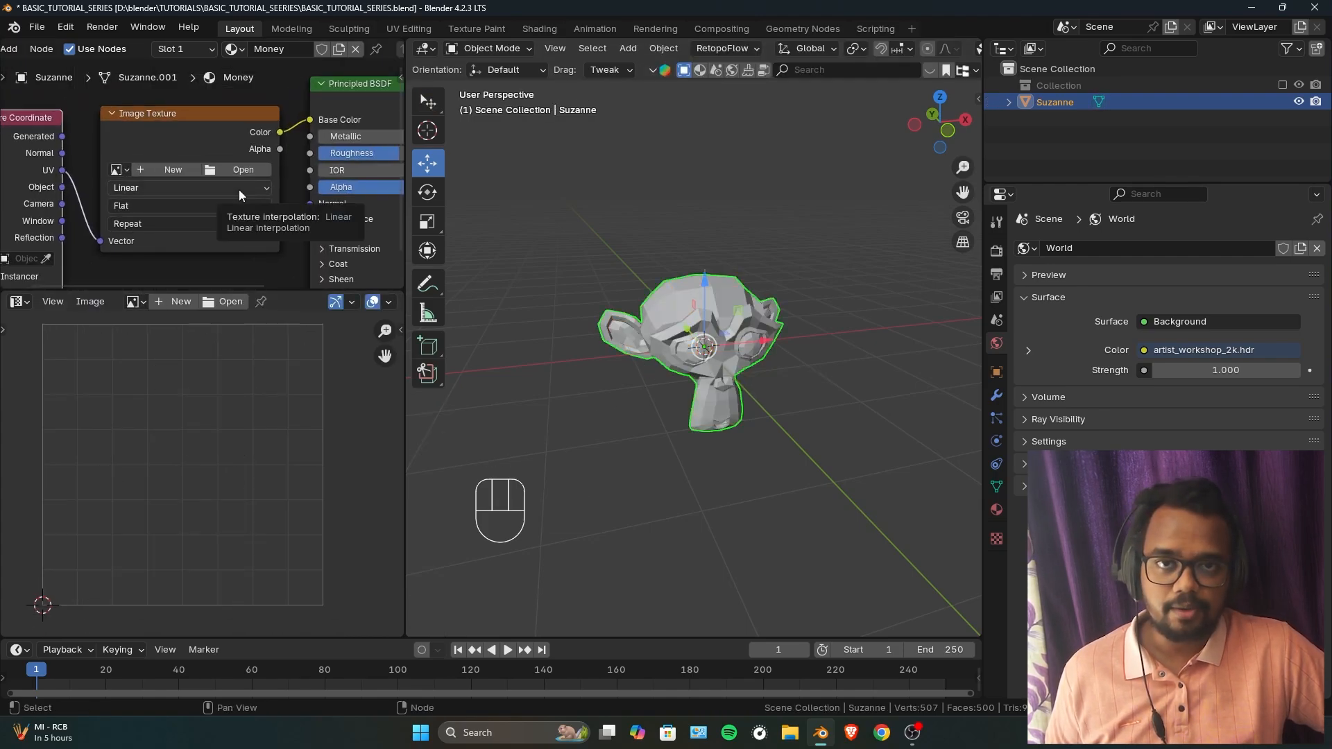
pyautogui.click(168, 170)
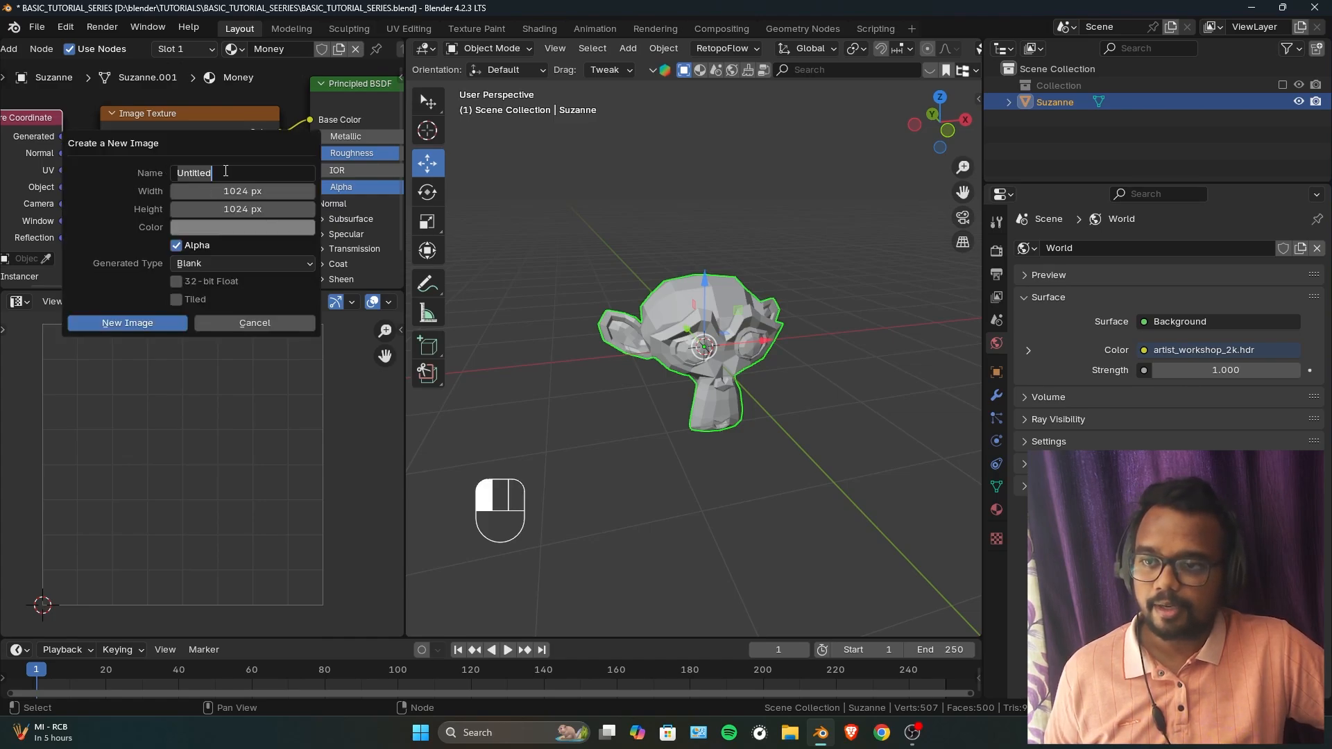
pyautogui.moveTo(228, 171); pyautogui.dragTo(175, 179)
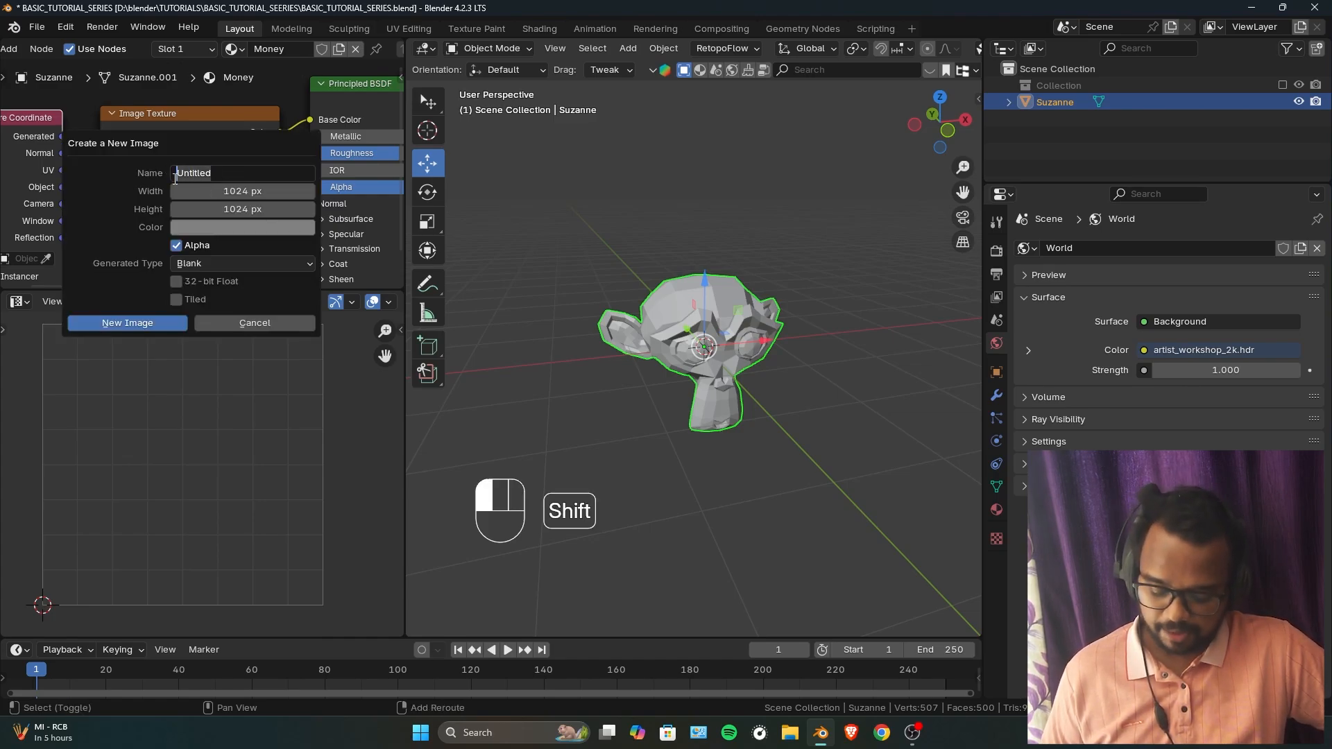
pyautogui.write('BaseColor')
pyautogui.press('Return')
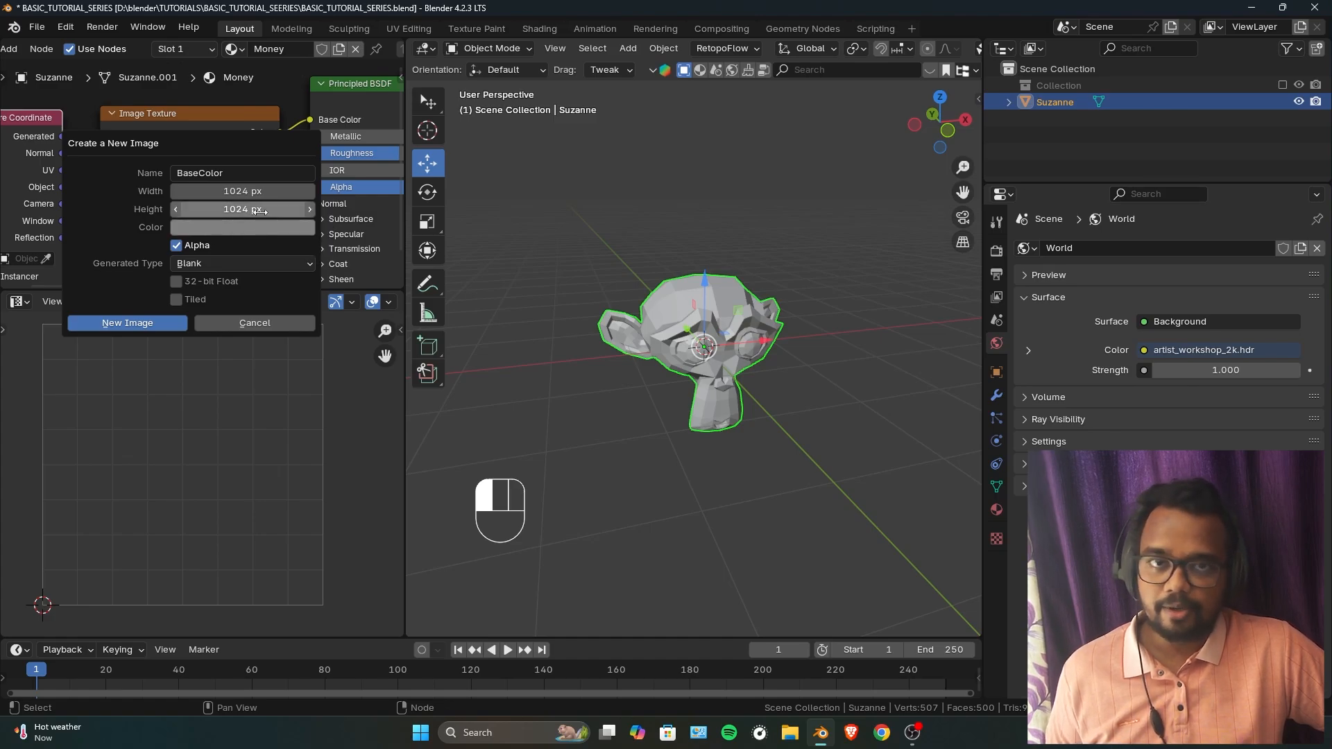
pyautogui.click(272, 228)
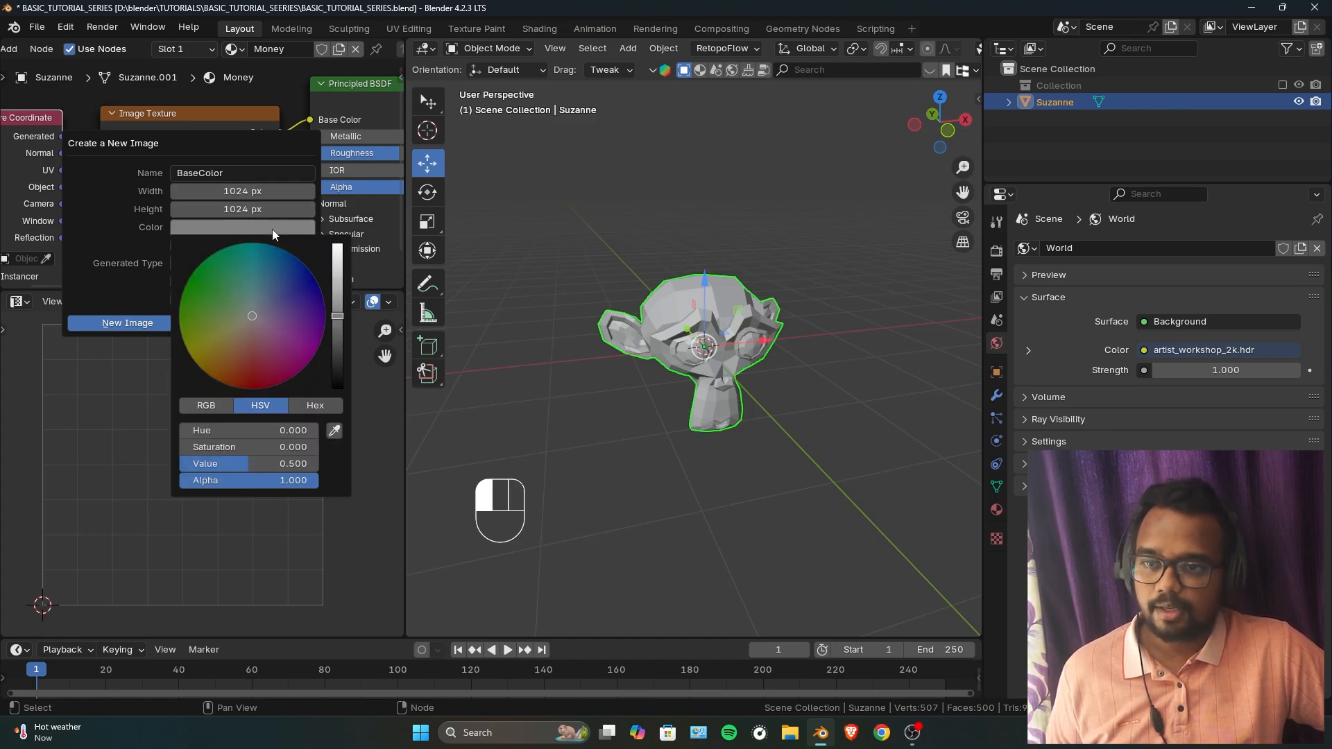
pyautogui.moveTo(337, 317); pyautogui.dragTo(337, 280)
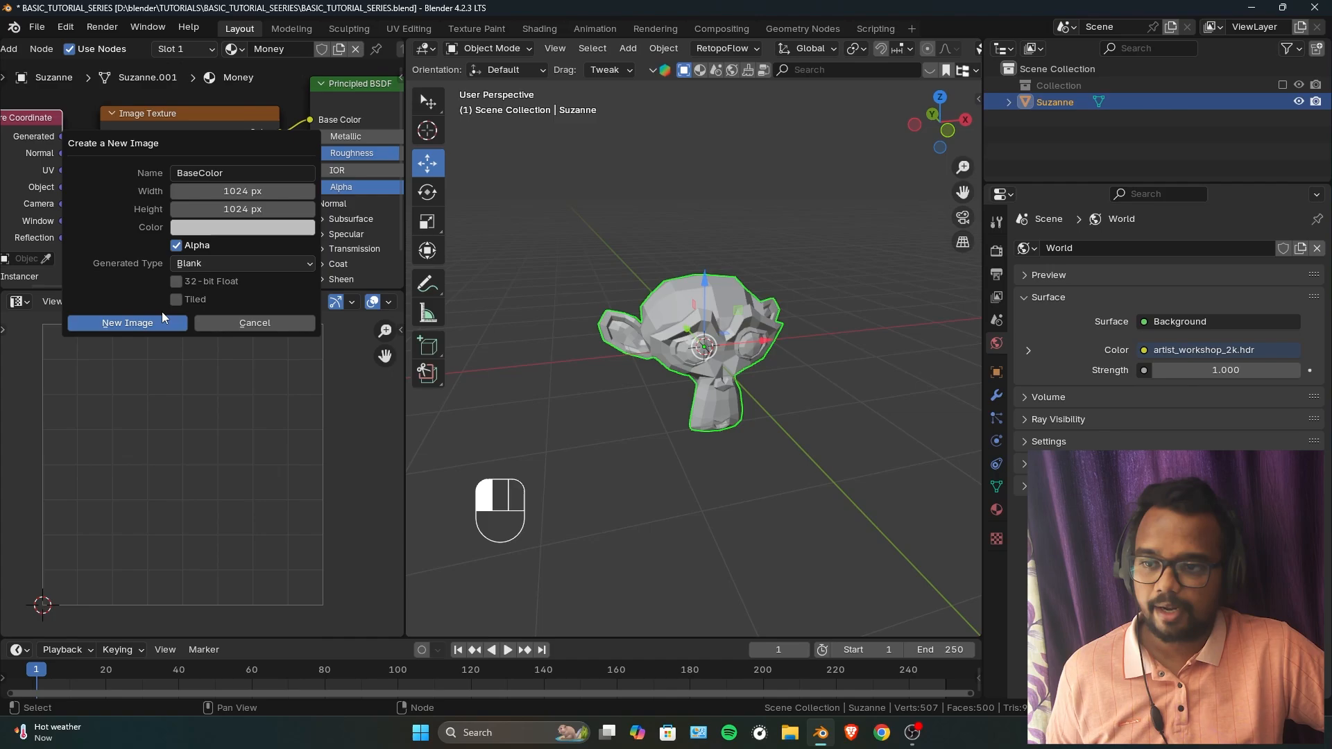
pyautogui.click(129, 323)
pyautogui.moveTo(209, 129); pyautogui.dragTo(201, 115)
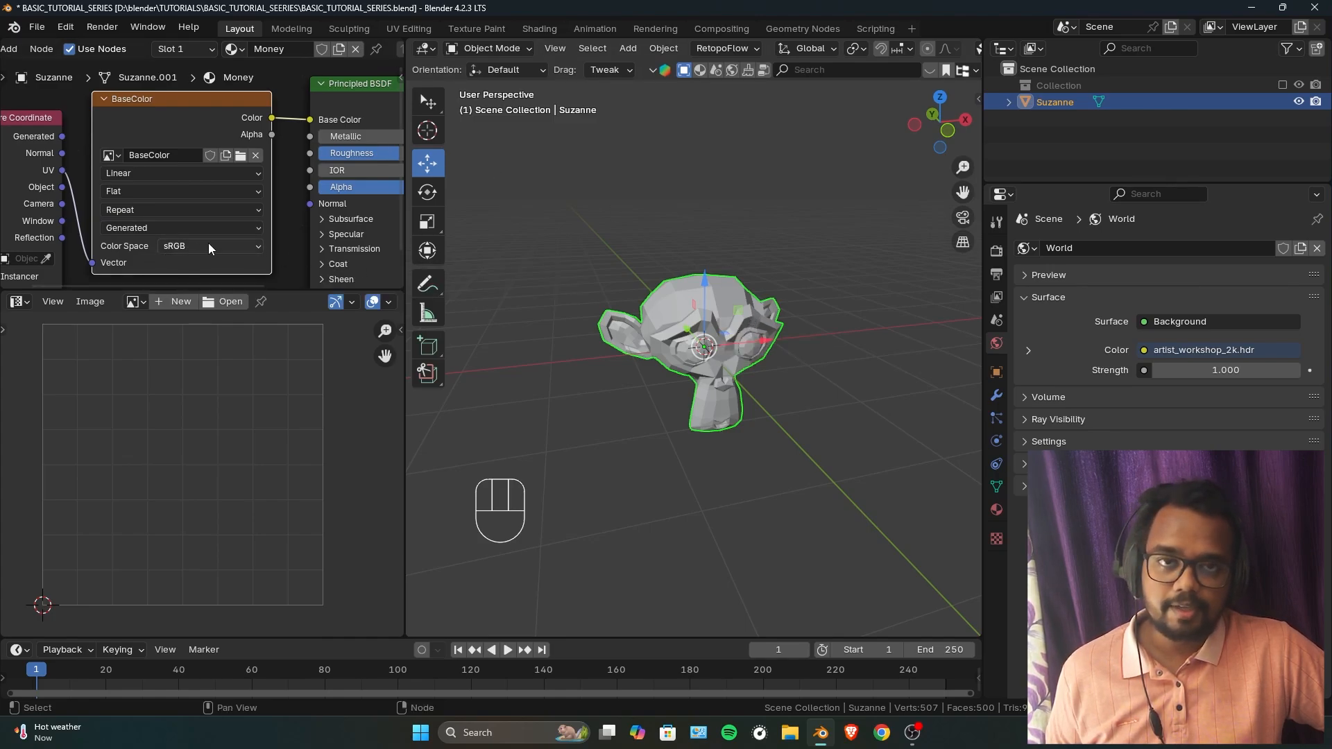
pyautogui.moveTo(198, 70); pyautogui.dragTo(140, 98, button='middle')
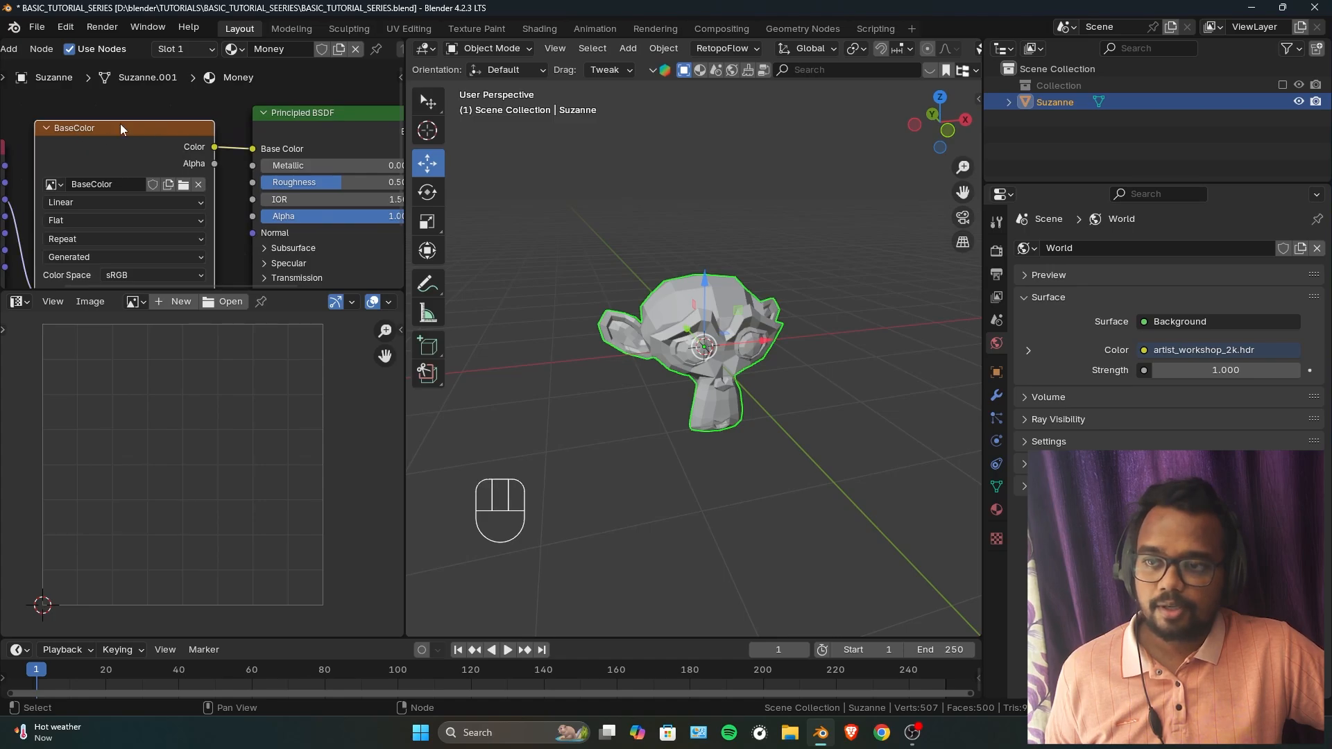
# Switch the monkey head to Texture Paint mode with the whole BaseColor image in view.
pyautogui.click(806, 287)
pyautogui.click(738, 316)
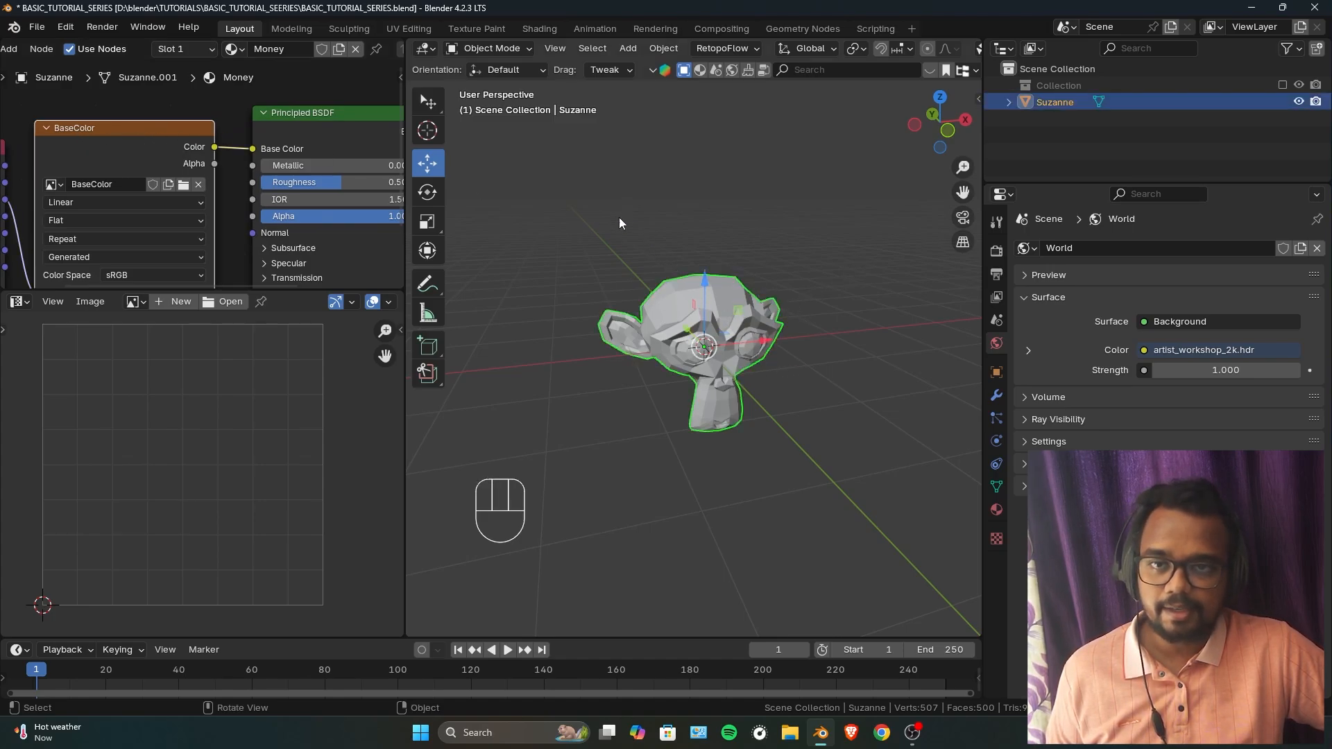
pyautogui.click(497, 48)
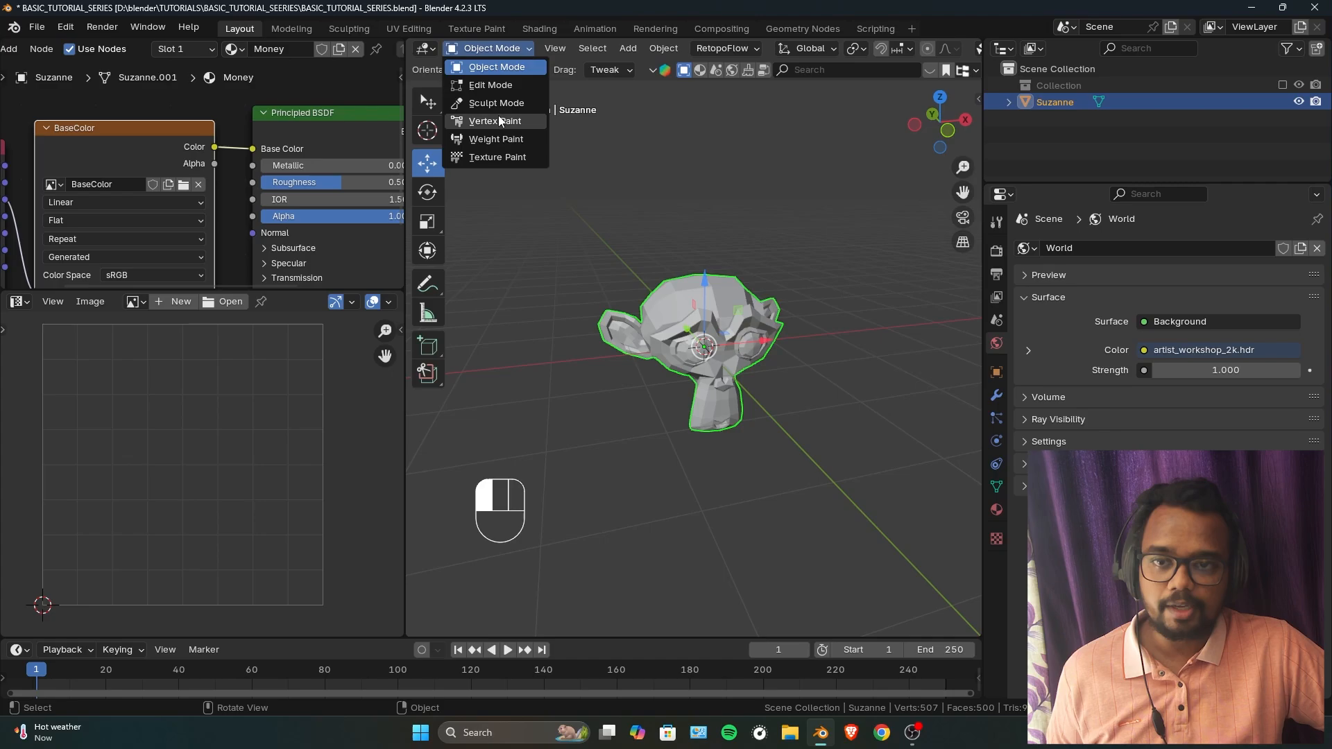
pyautogui.click(498, 157)
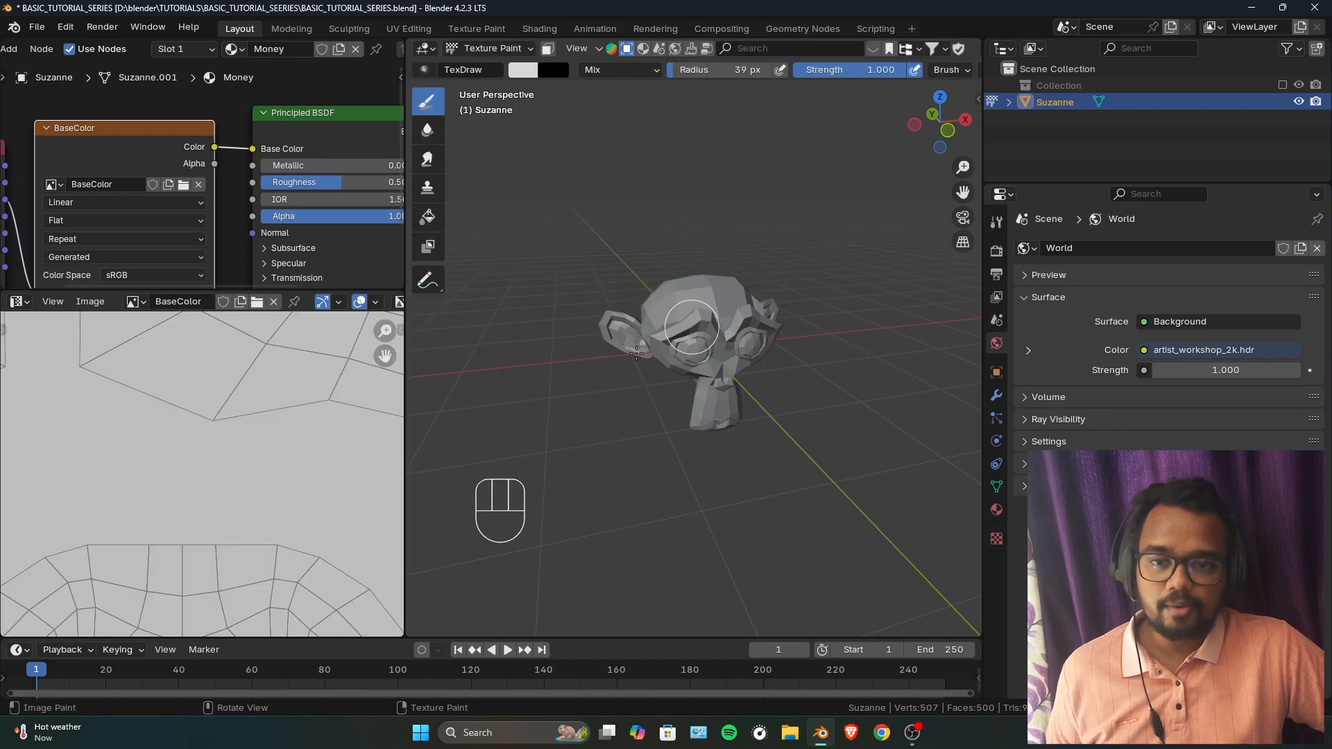
pyautogui.keyDown('ctrl'); pyautogui.moveTo(310, 395); pyautogui.dragTo(303, 485, button='middle'); pyautogui.keyUp('ctrl')
pyautogui.keyDown('ctrl'); pyautogui.moveTo(305, 423); pyautogui.dragTo(302, 539, button='middle'); pyautogui.keyUp('ctrl')
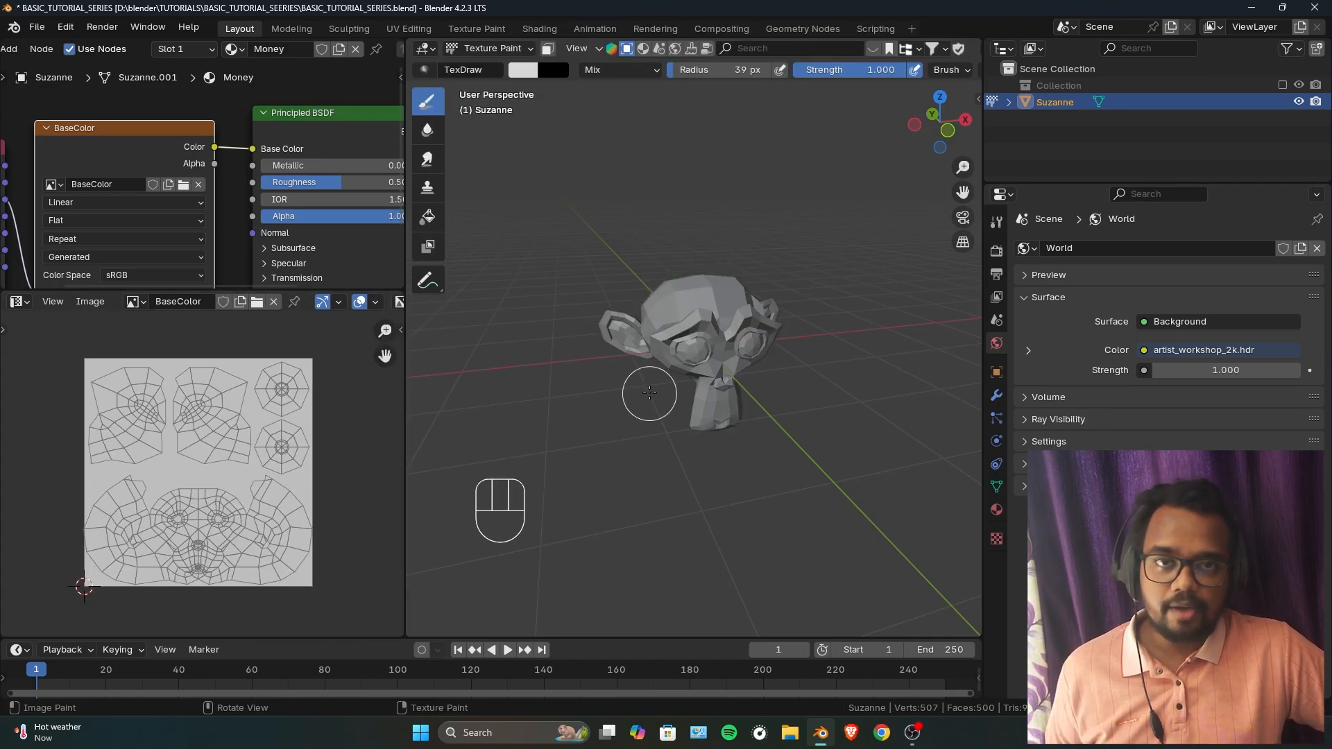
# Deselect all of the monkey head's faces in Edit Mode and return to Texture Paint mode.
pyautogui.keyDown('ctrl'); pyautogui.moveTo(648, 381); pyautogui.dragTo(650, 340, button='middle'); pyautogui.keyUp('ctrl')
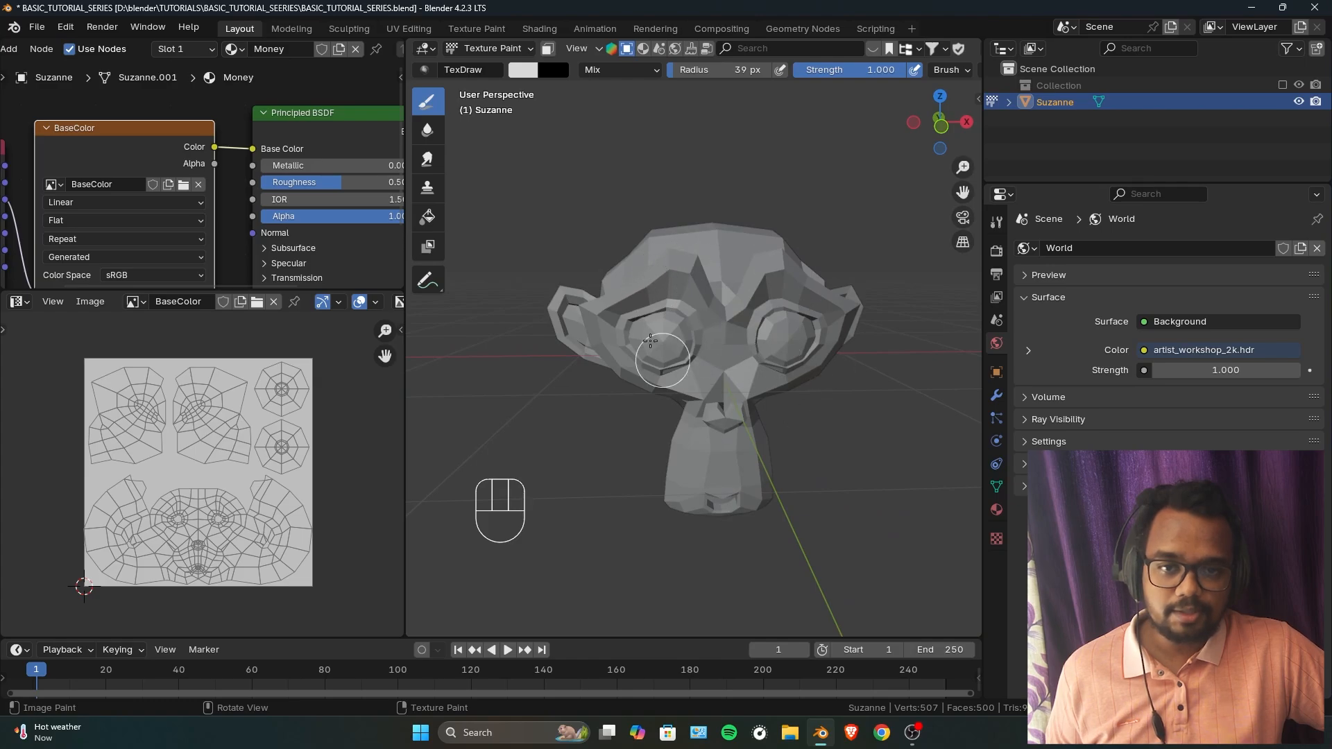
pyautogui.keyDown('ctrl'); pyautogui.moveTo(227, 471); pyautogui.dragTo(226, 465, button='middle'); pyautogui.keyUp('ctrl')
pyautogui.moveTo(274, 421); pyautogui.dragTo(271, 424, button='middle')
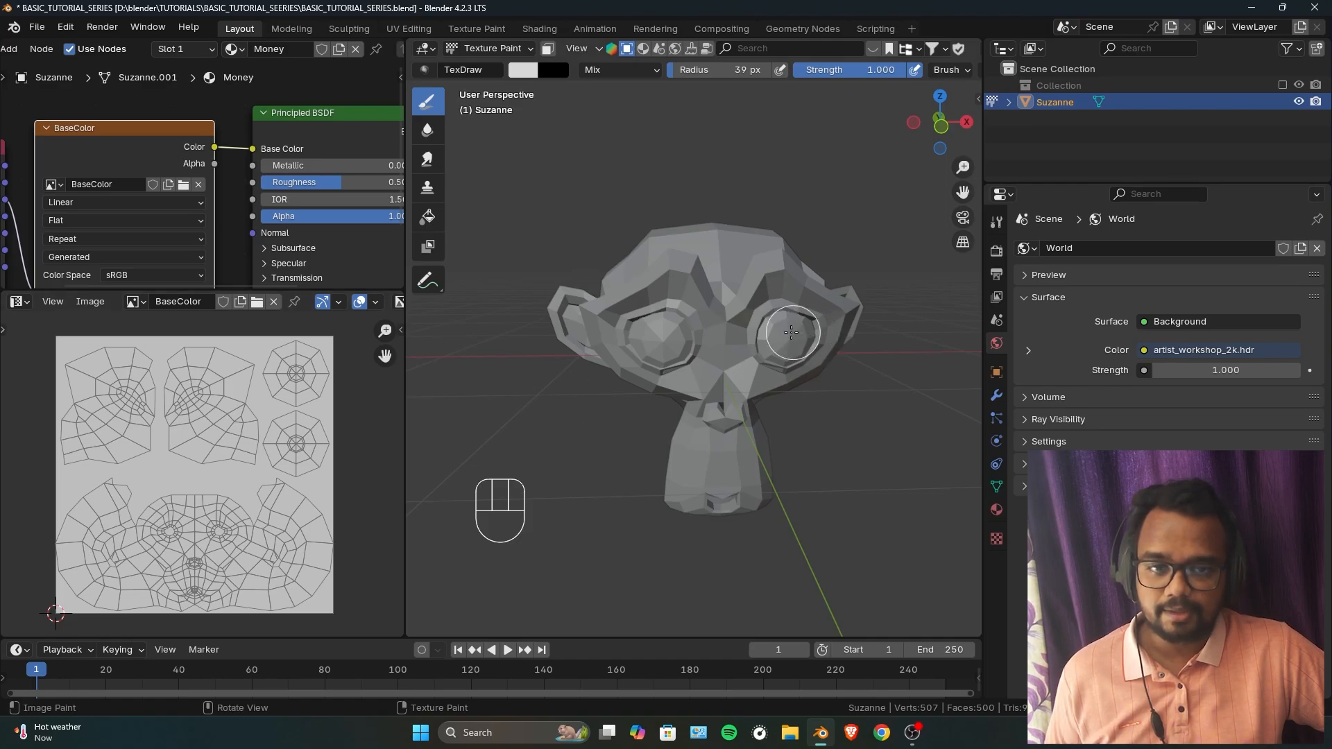
pyautogui.press('Tab')
pyautogui.moveTo(790, 332); pyautogui.dragTo(771, 311, button='middle')
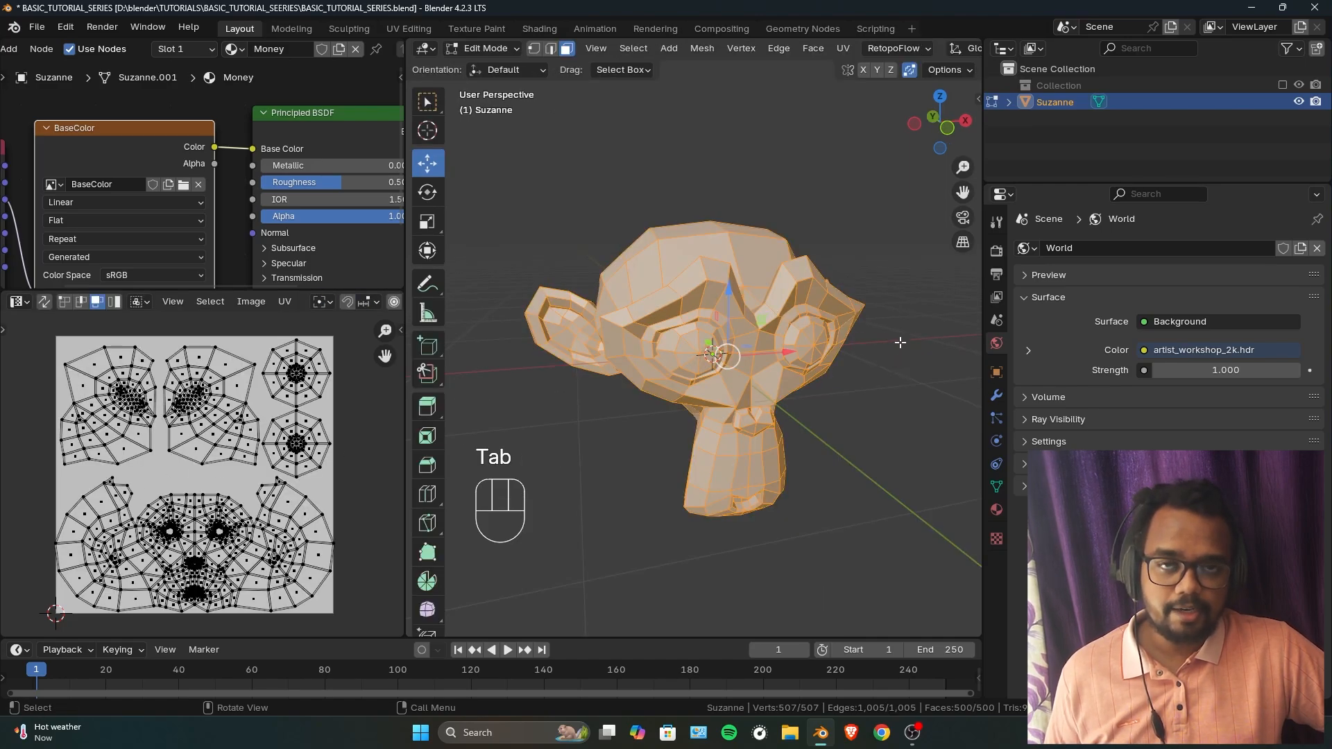
pyautogui.click(915, 344)
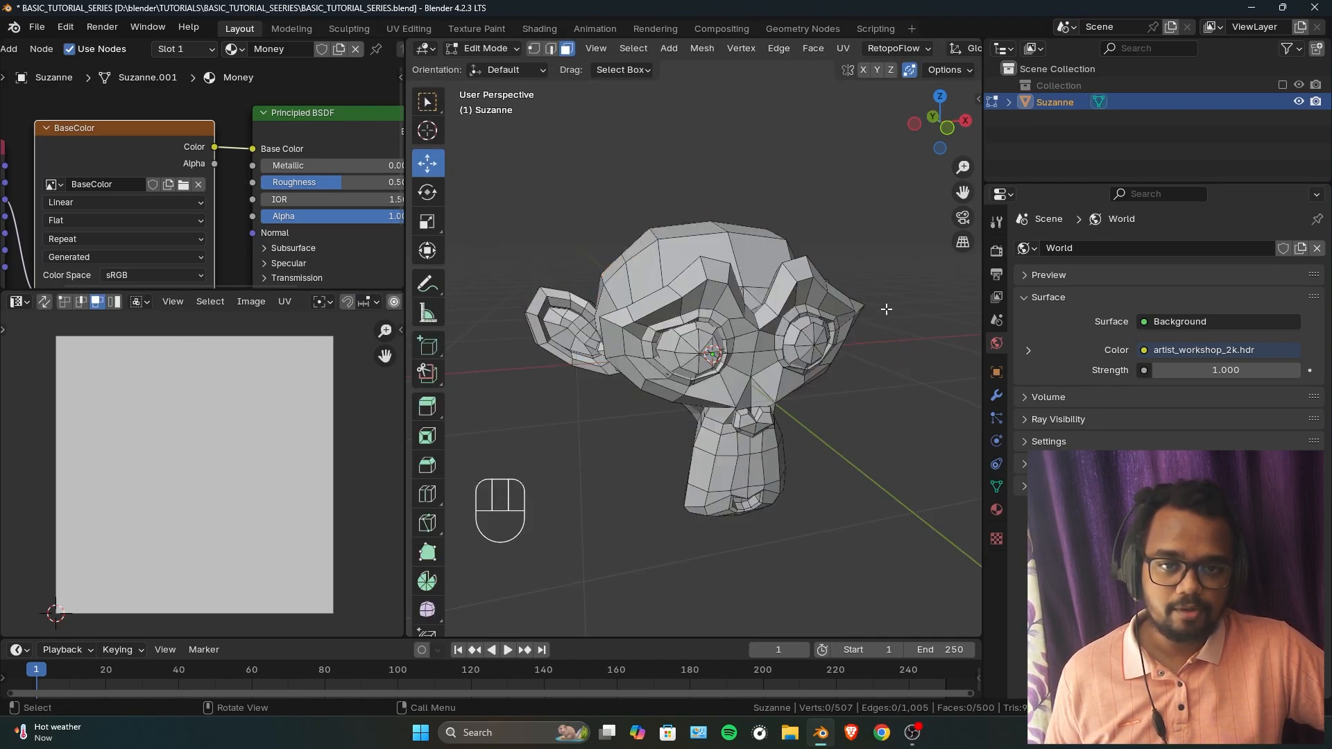
pyautogui.press('Tab')
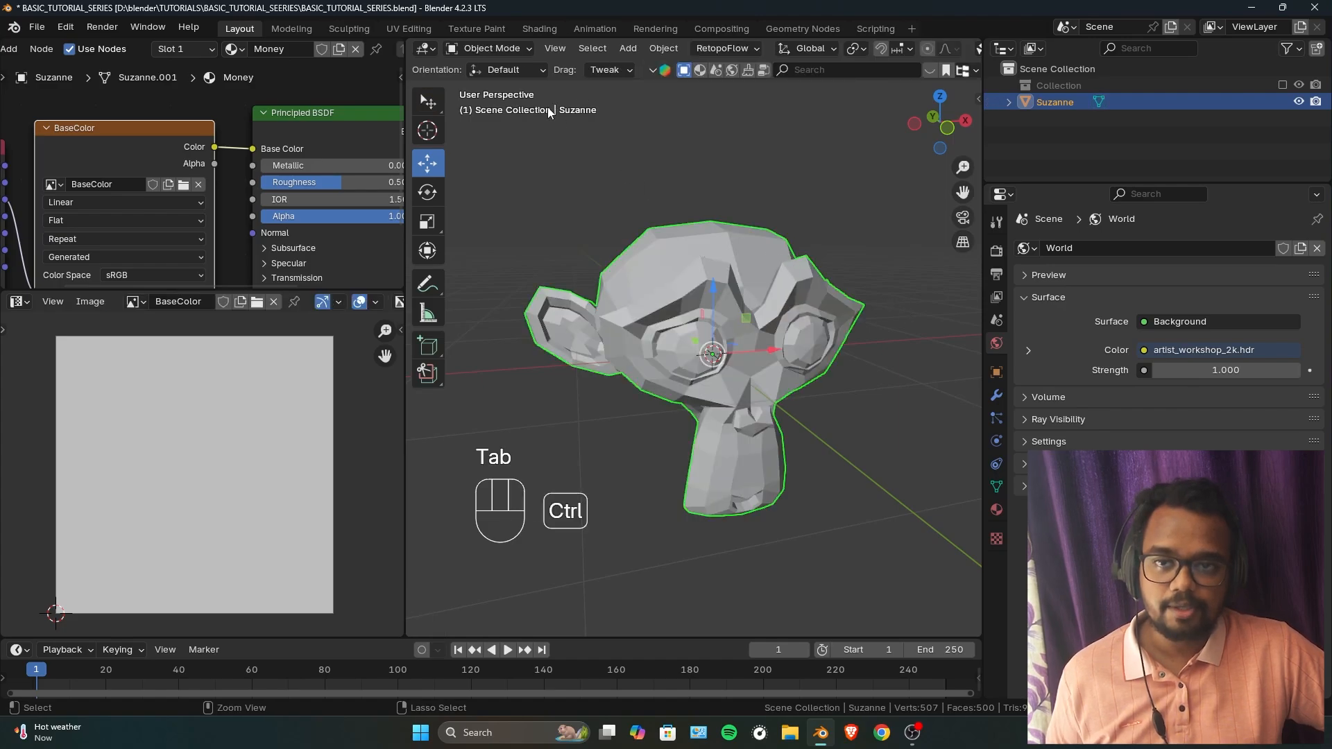
pyautogui.click(517, 48)
pyautogui.click(516, 157)
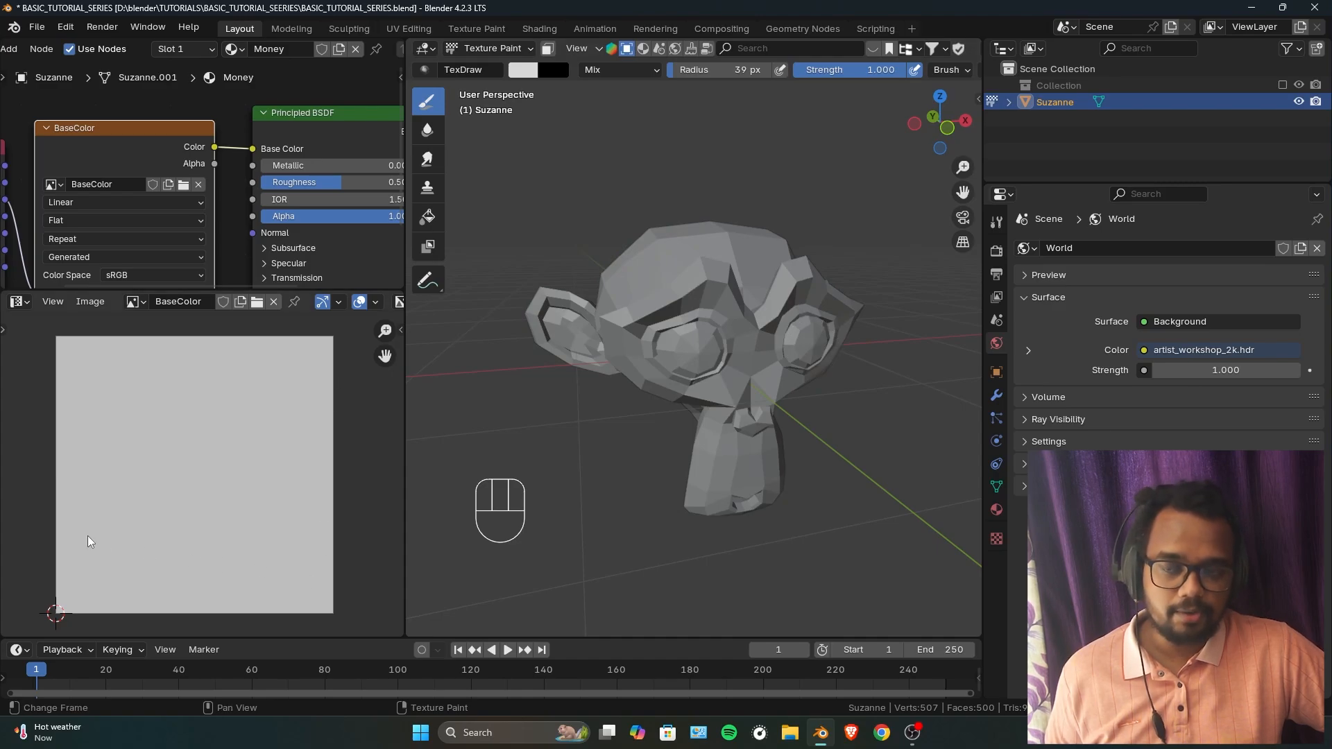
# Select all of the monkey's faces in Edit Mode so the UVs show over the image, and go back to Texture Paint mode.
pyautogui.hotkey('ctrl', 'Tab')
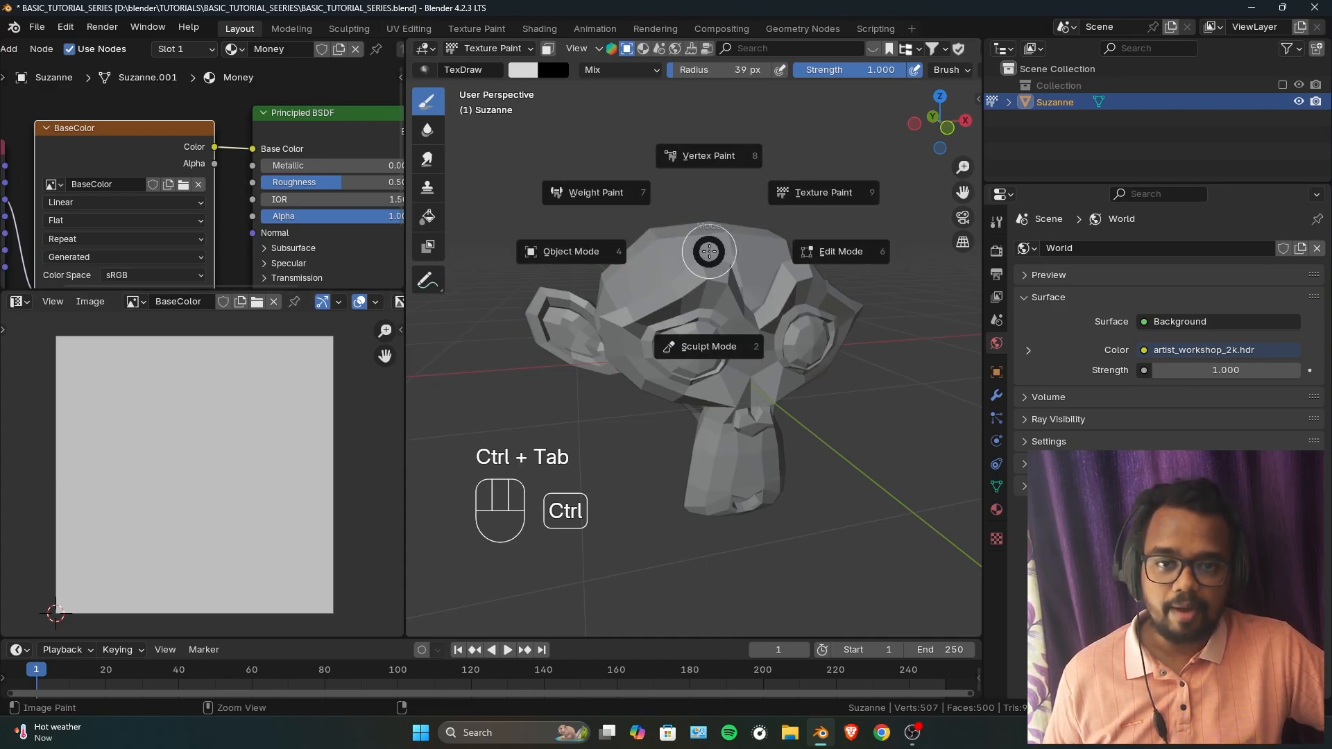
pyautogui.click(874, 251)
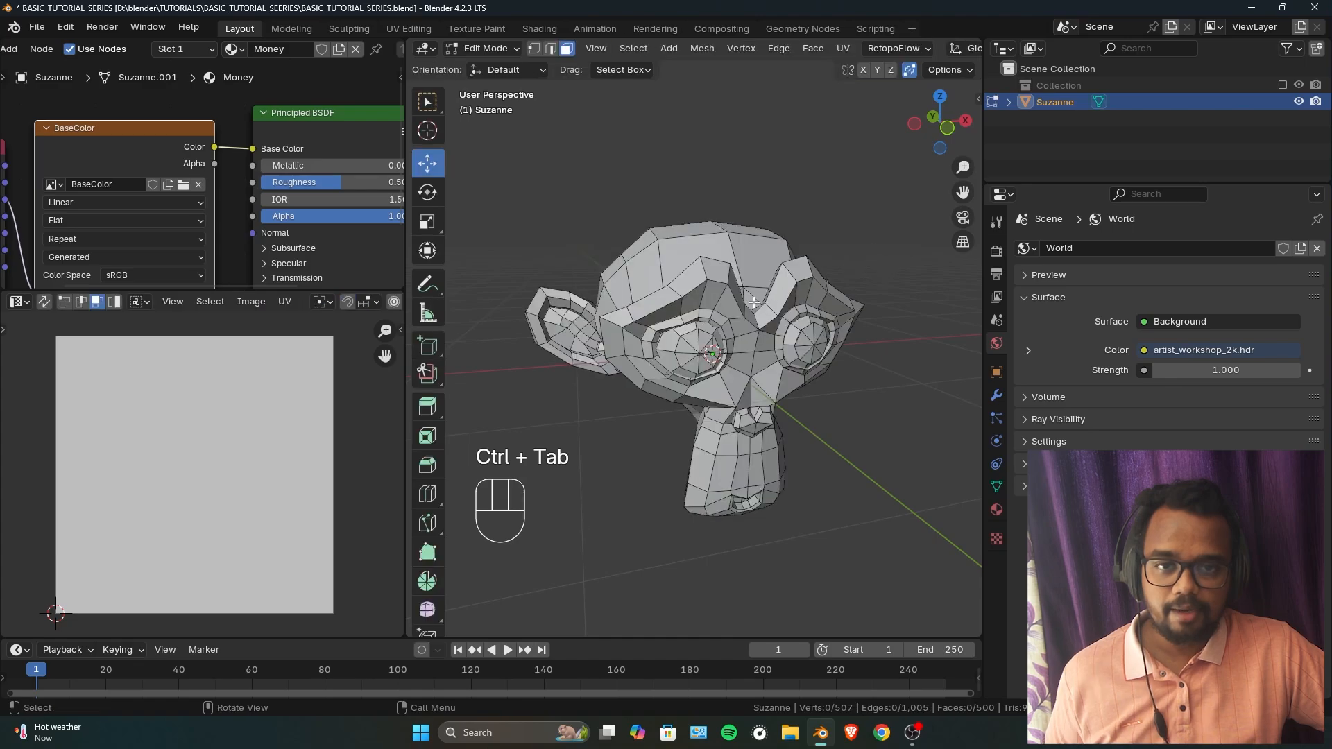
pyautogui.press('a')
pyautogui.hotkey('ctrl', 'Tab')
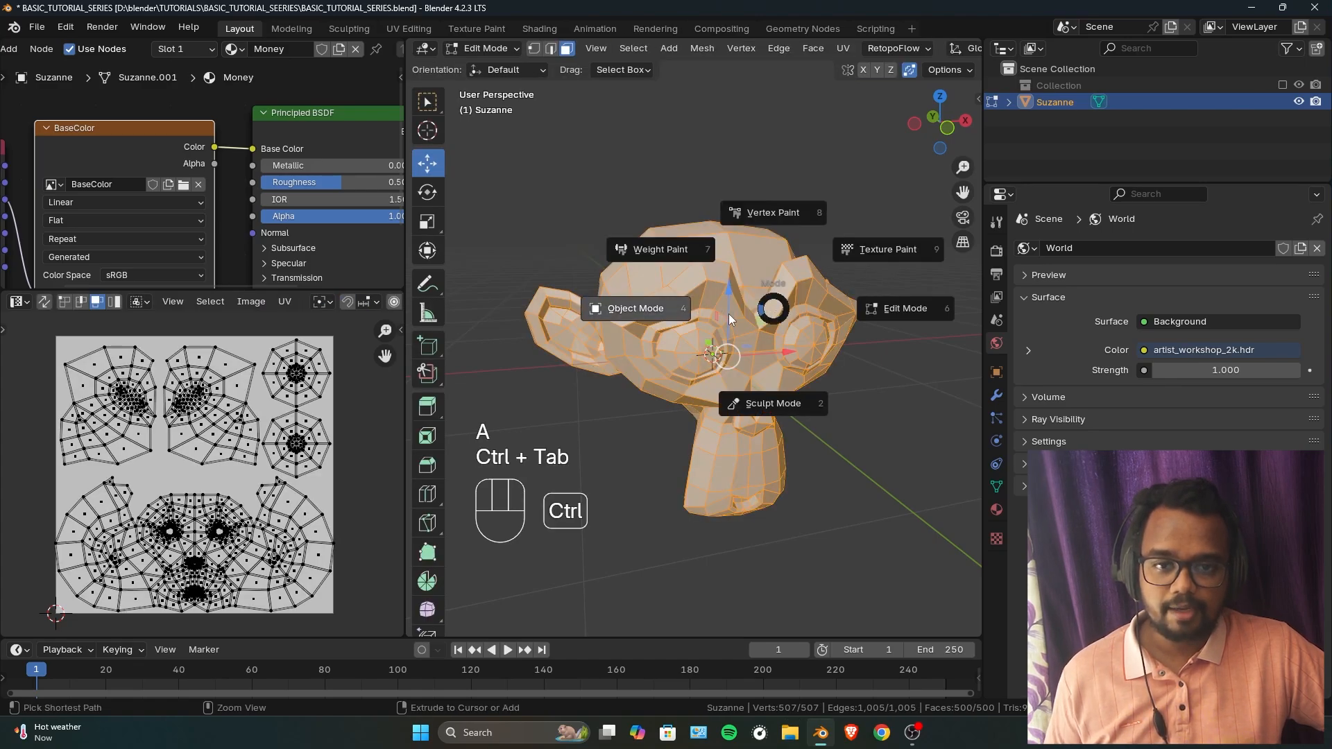
pyautogui.click(906, 242)
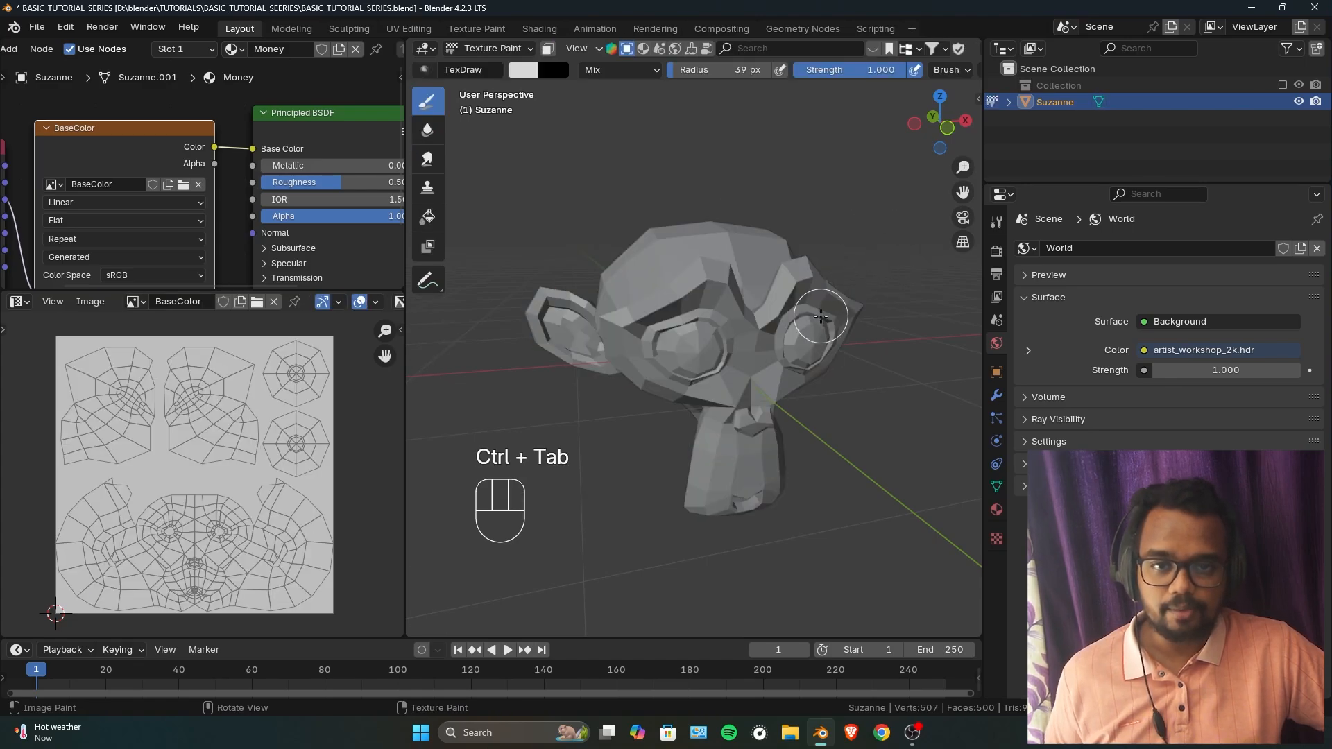
# Change the UV Editor area to an Image Editor showing the BaseColor image.
pyautogui.keyDown('ctrl'); pyautogui.moveTo(192, 501); pyautogui.dragTo(235, 521, button='middle'); pyautogui.keyUp('ctrl')
pyautogui.moveTo(234, 521); pyautogui.dragTo(222, 450, button='middle')
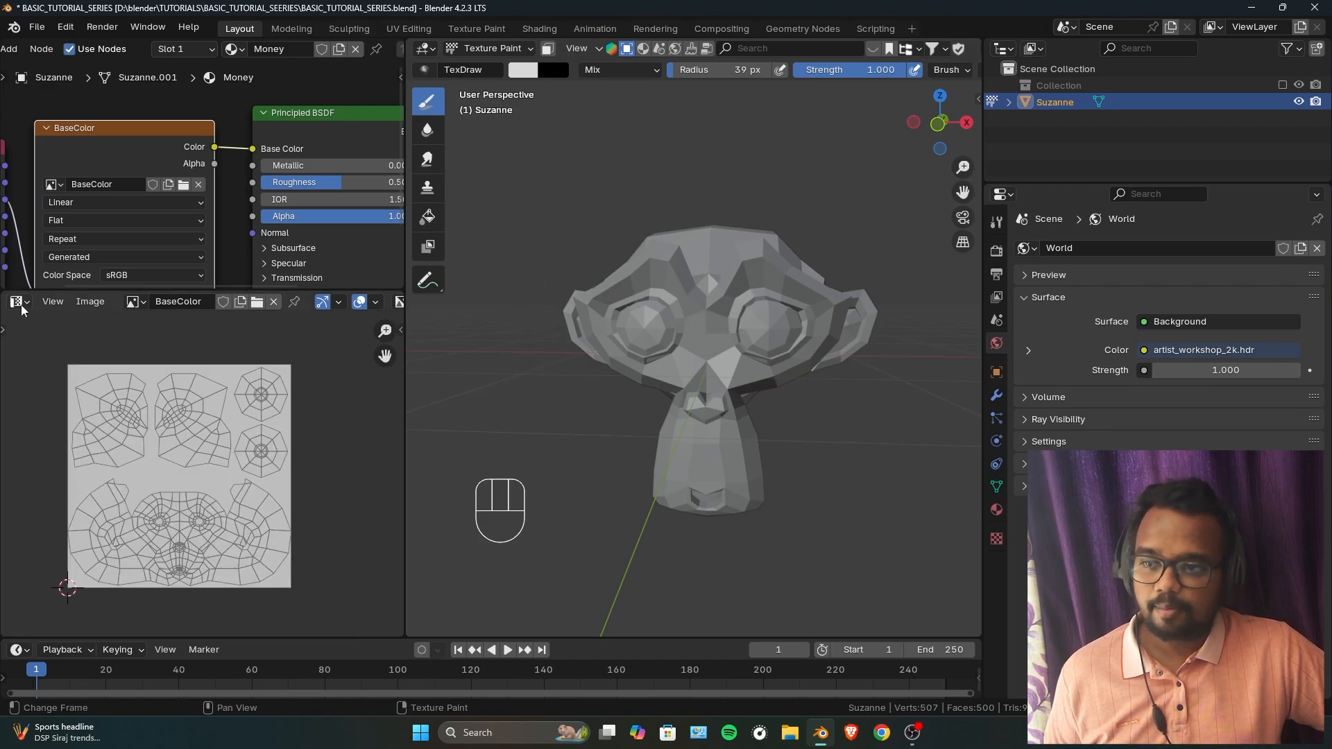
pyautogui.click(19, 302)
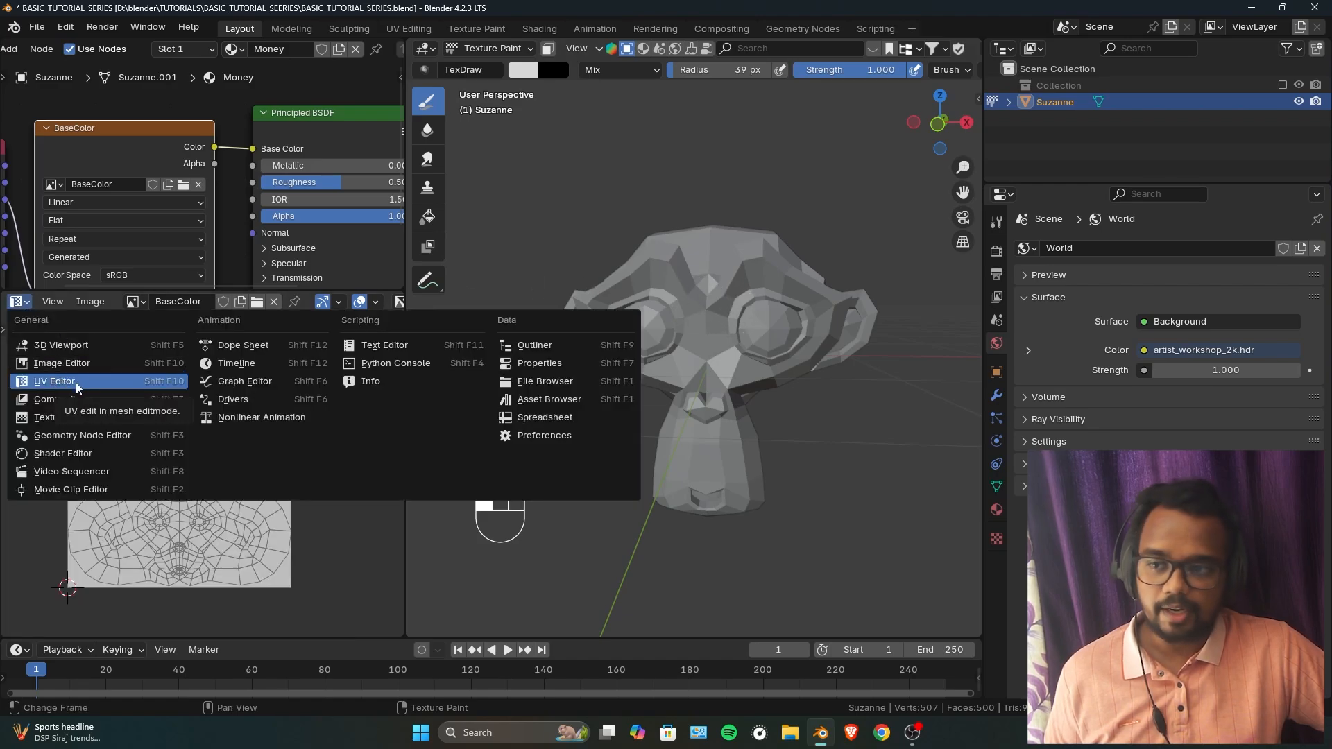
pyautogui.click(86, 364)
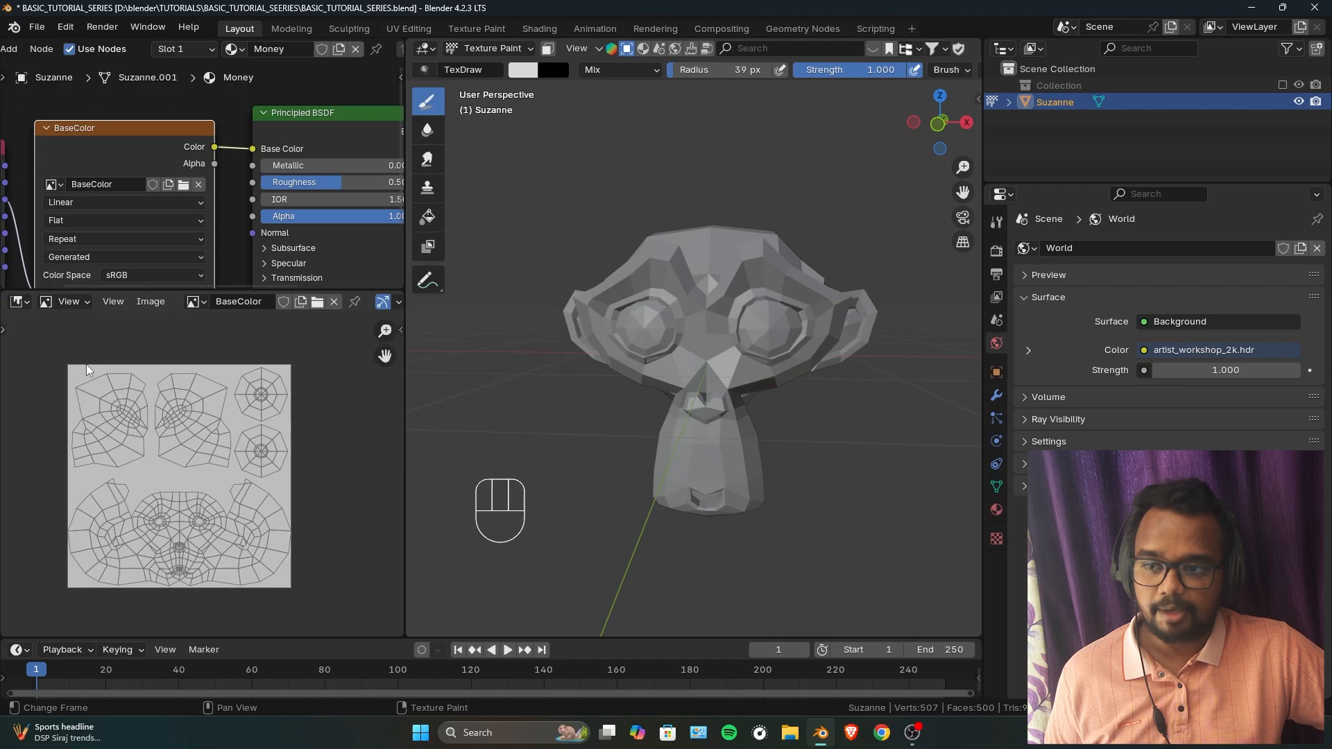
# Save the image as BaseColor.png with 0% compression in a new folder named MonkeeyTexture.
pyautogui.click(151, 301)
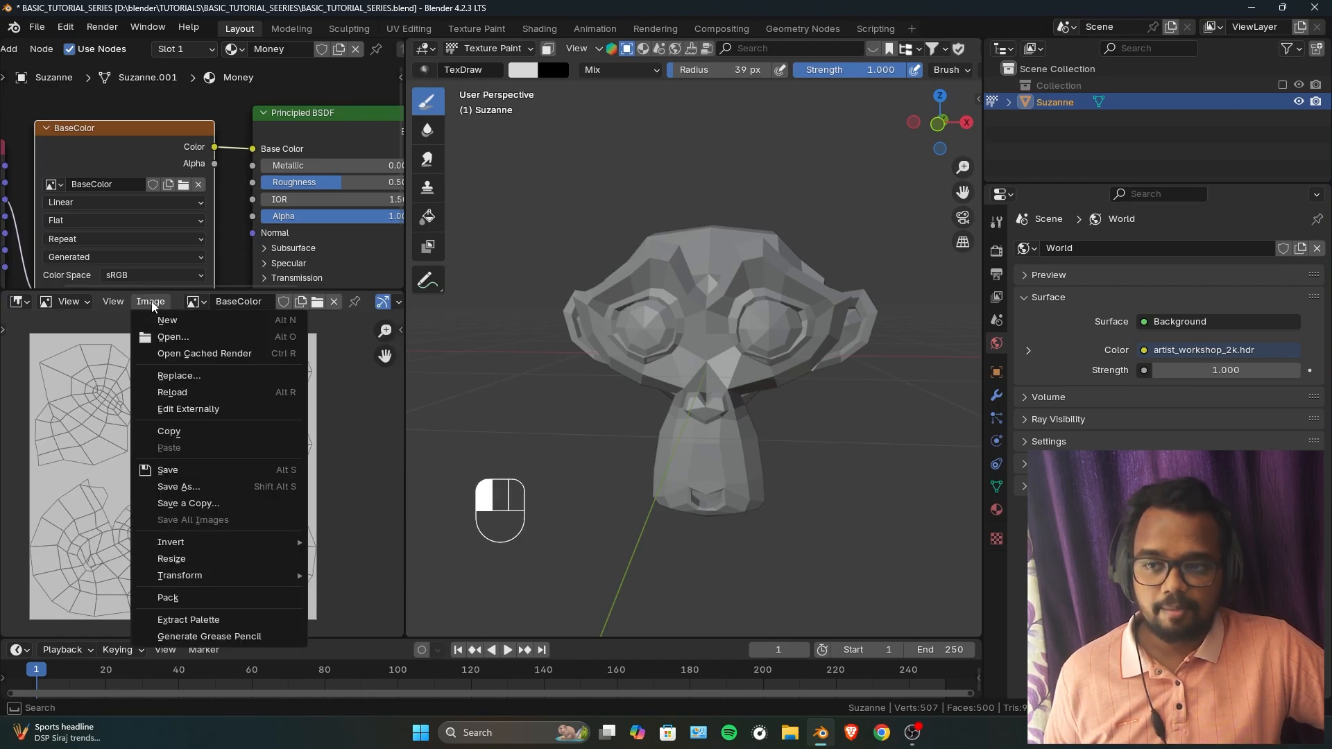
pyautogui.click(179, 487)
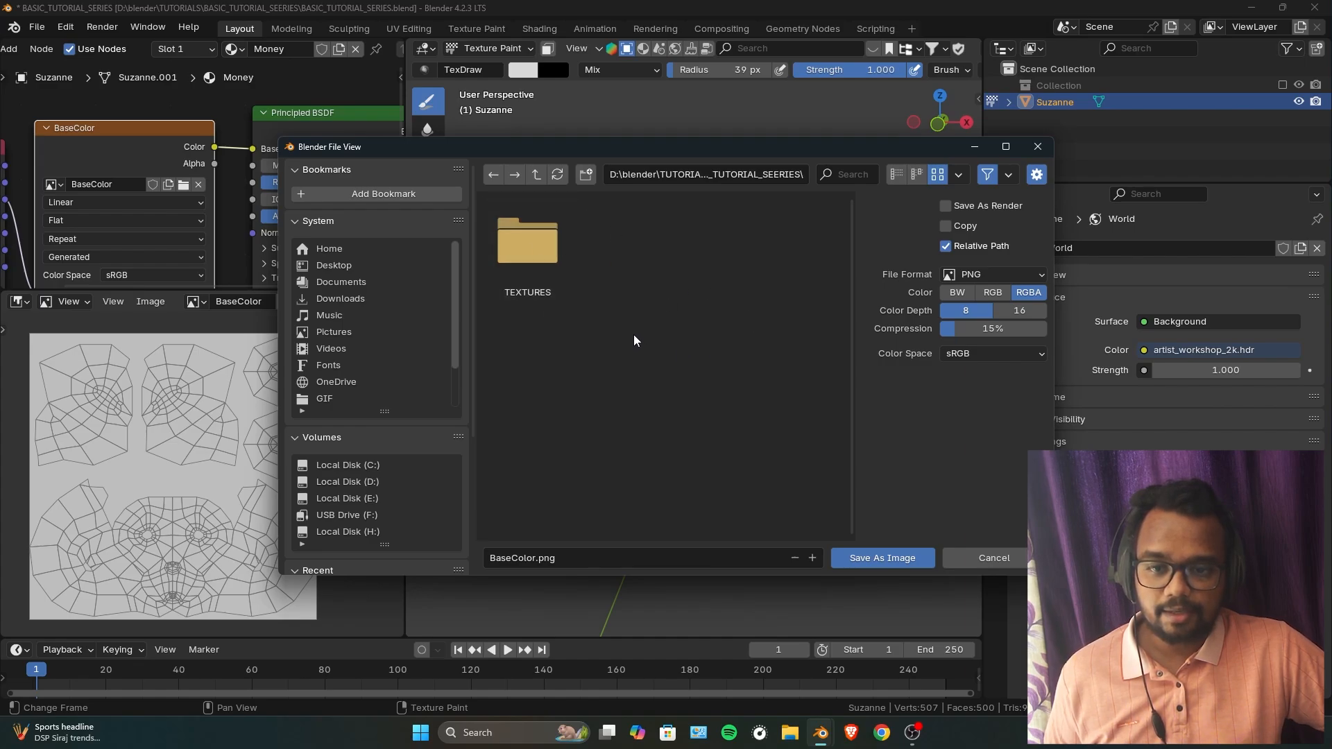
pyautogui.click(586, 174)
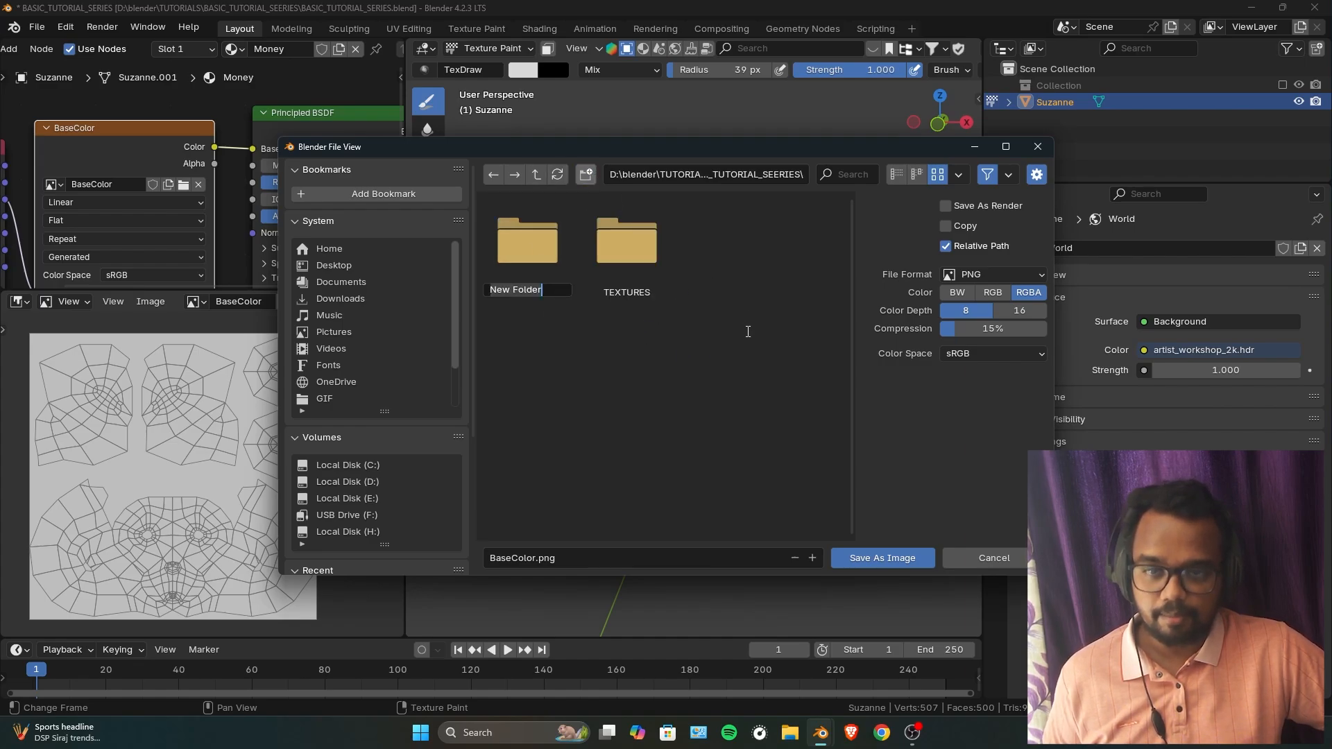
pyautogui.write('MonkeeyTexture')
pyautogui.press('Return')
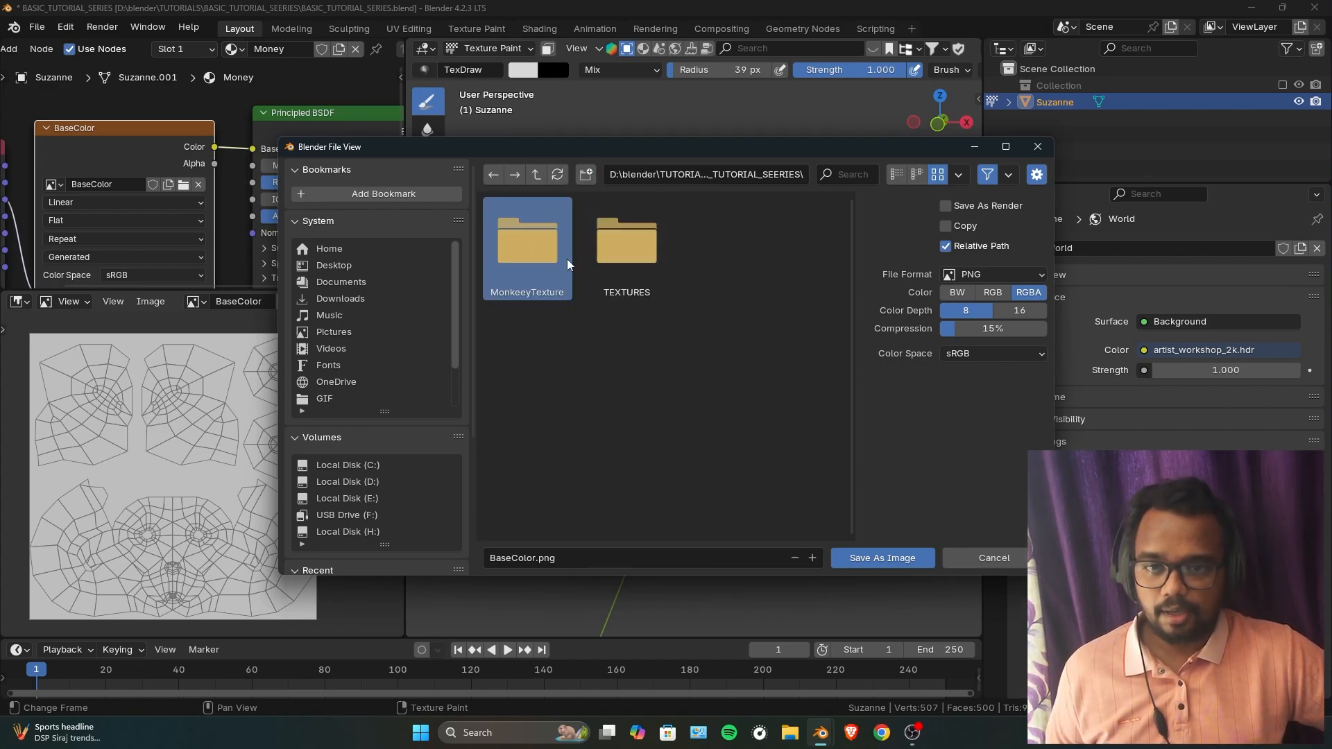
pyautogui.doubleClick(545, 243)
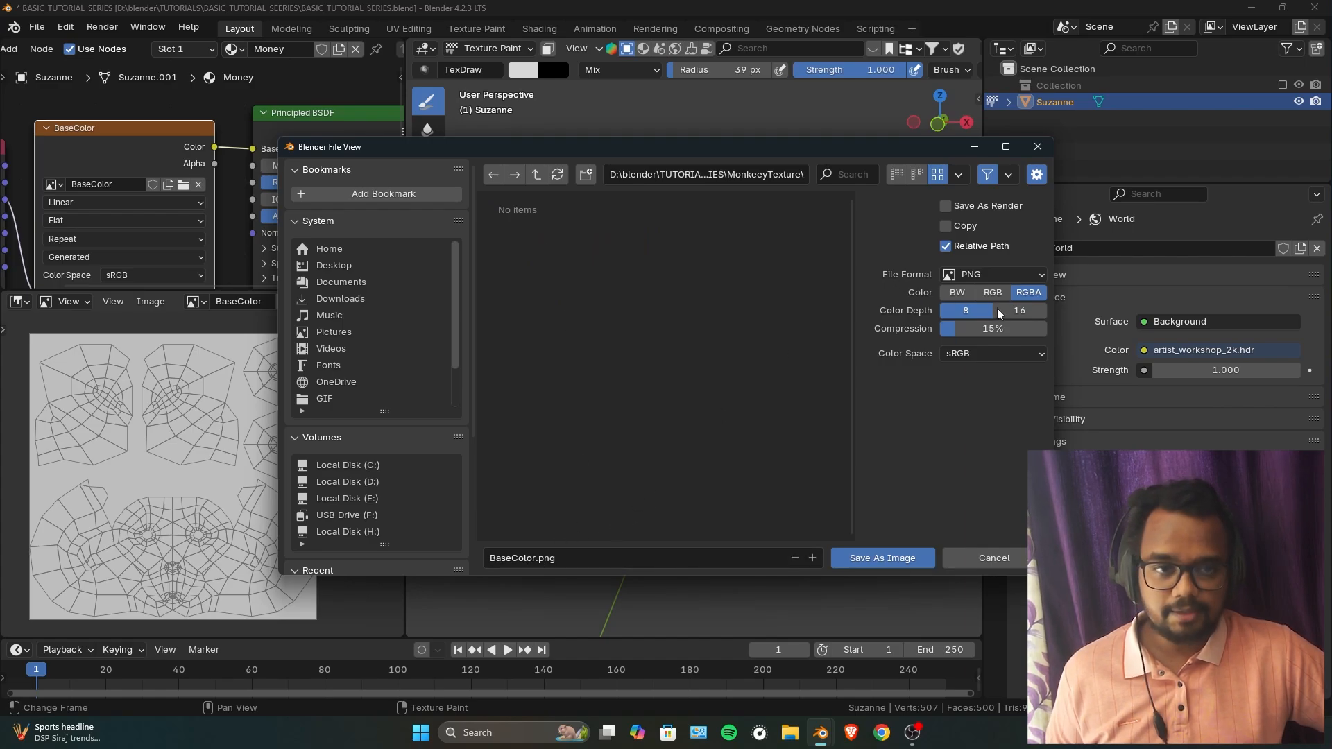
pyautogui.moveTo(974, 328); pyautogui.dragTo(941, 333)
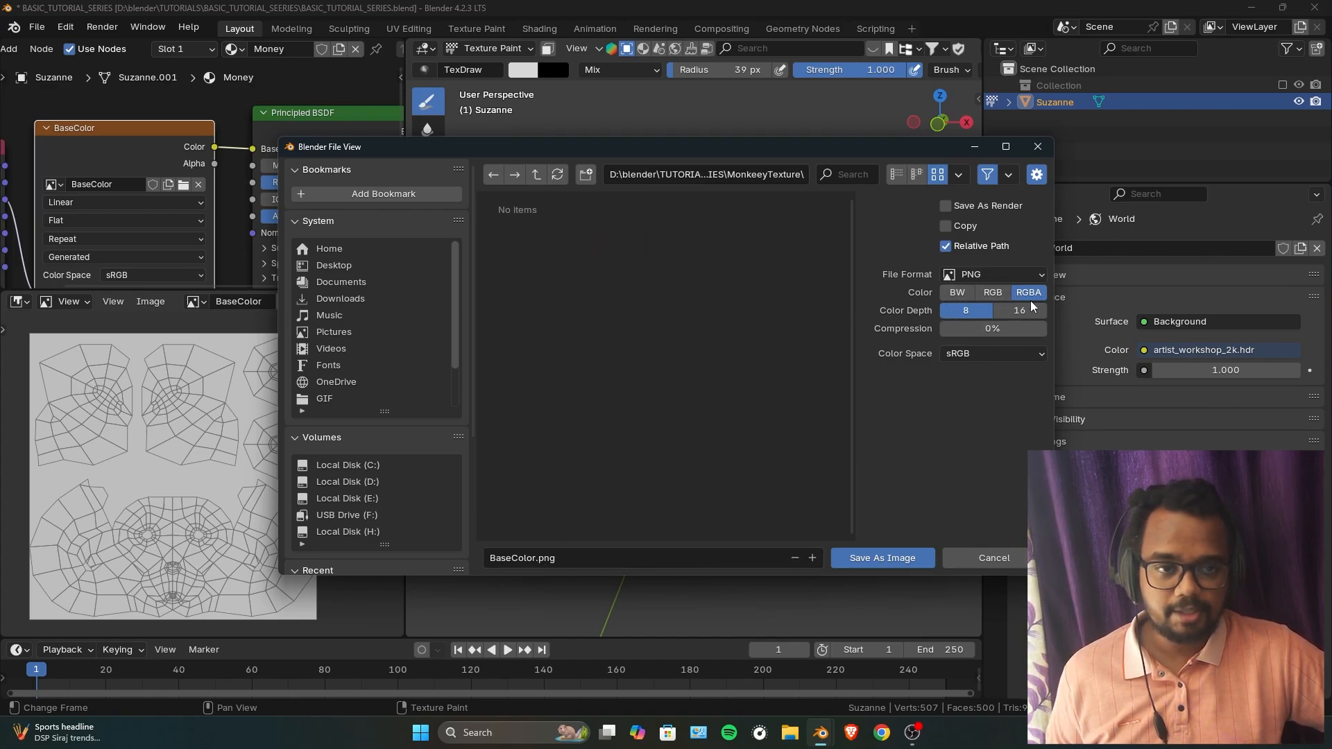
pyautogui.click(879, 558)
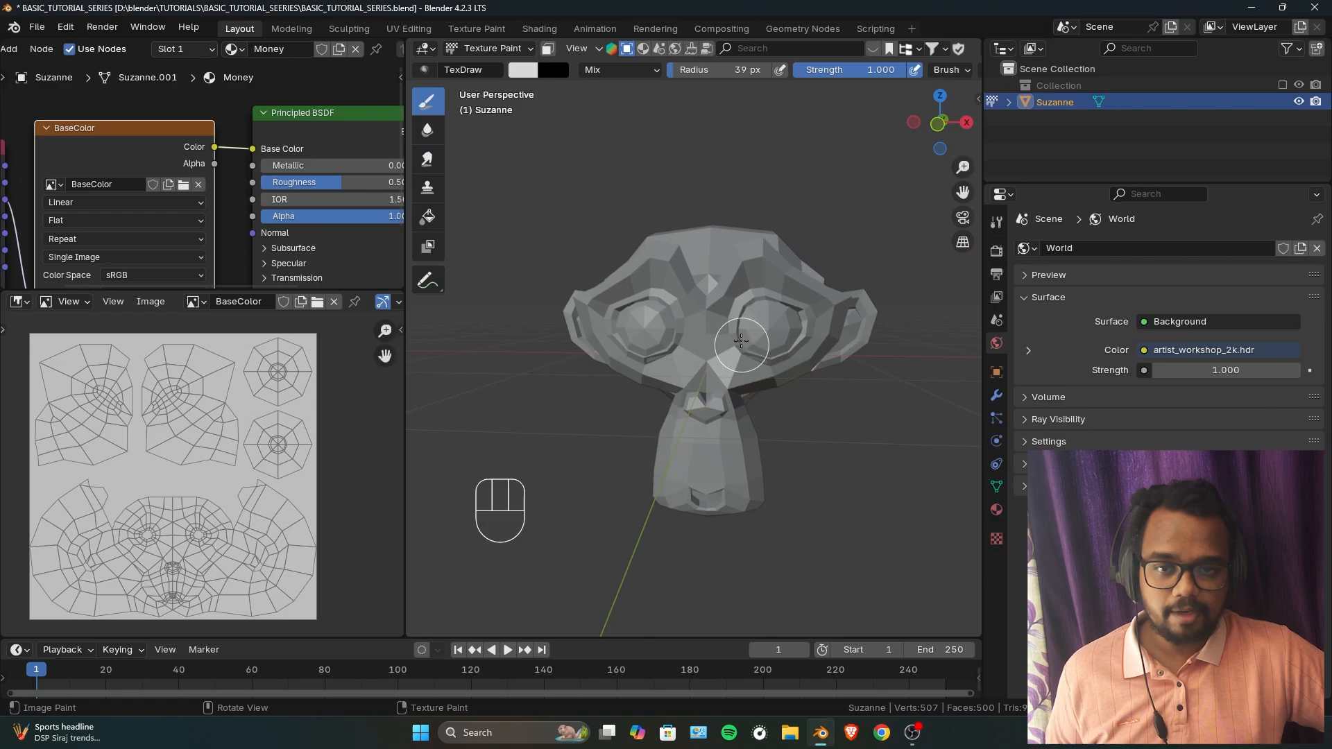
# Paint a light grey test stroke across the monkey's face, check it on the image, and undo it.
pyautogui.moveTo(202, 387); pyautogui.dragTo(203, 384, button='middle')
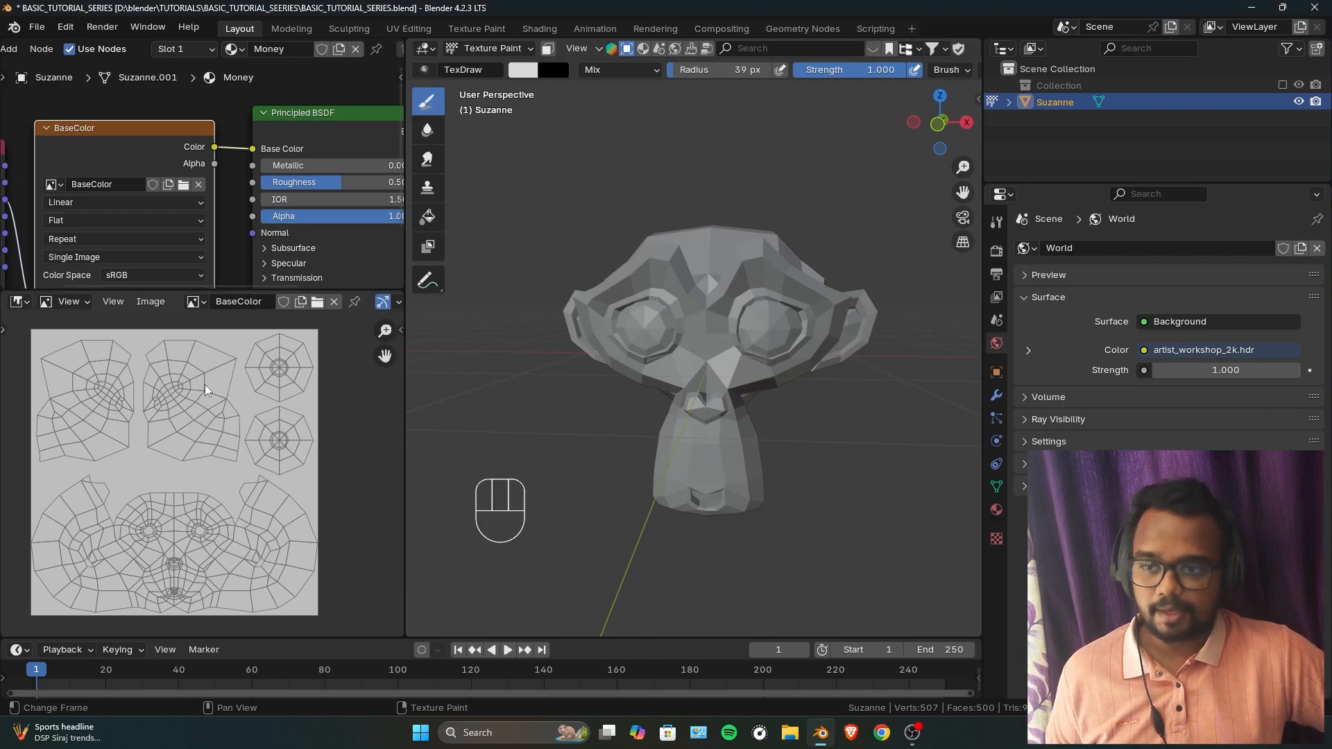
pyautogui.moveTo(662, 258); pyautogui.dragTo(691, 276, button='middle')
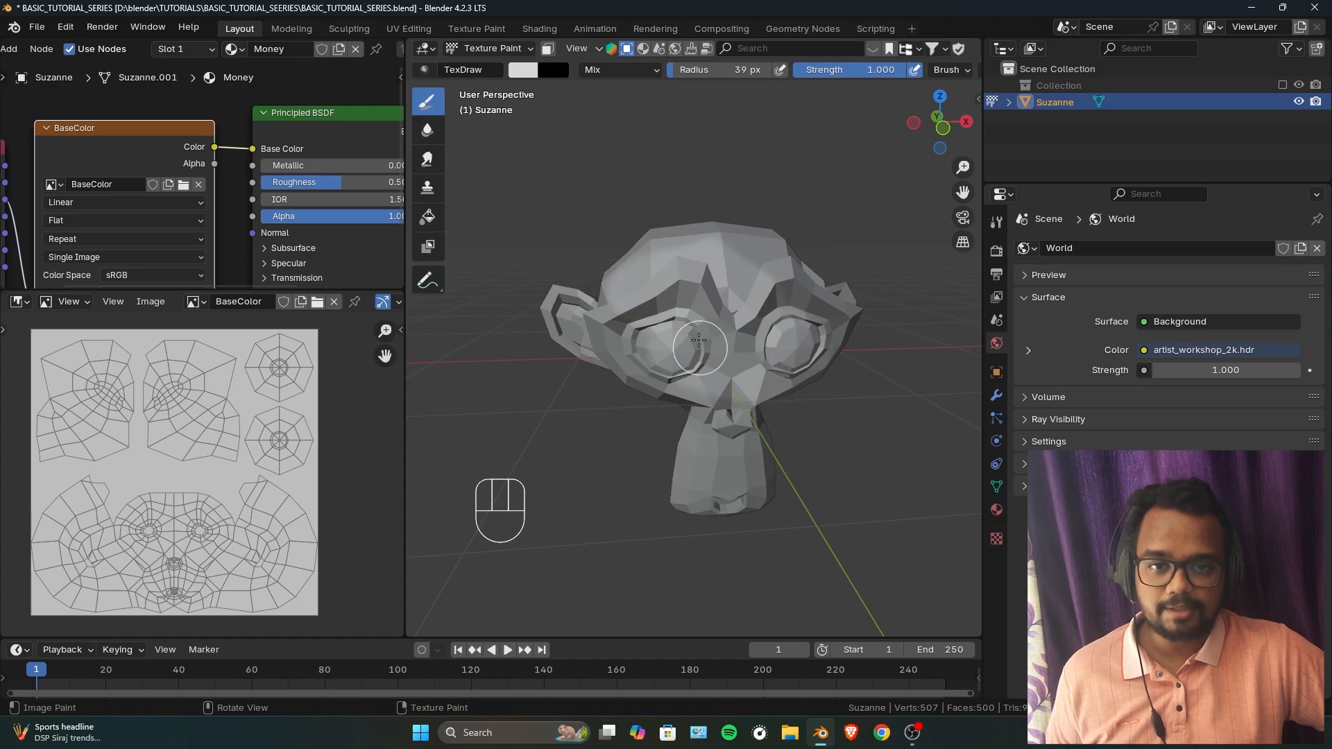
pyautogui.moveTo(701, 349); pyautogui.dragTo(685, 343)
pyautogui.moveTo(685, 344)
pyautogui.mouseDown(button='middle')
pyautogui.moveTo(727, 329)
pyautogui.moveTo(728, 342)
pyautogui.mouseUp(button='middle')
pyautogui.keyDown('ctrl'); pyautogui.moveTo(214, 582); pyautogui.dragTo(229, 572, button='middle'); pyautogui.keyUp('ctrl')
pyautogui.moveTo(760, 305); pyautogui.dragTo(686, 307, button='middle')
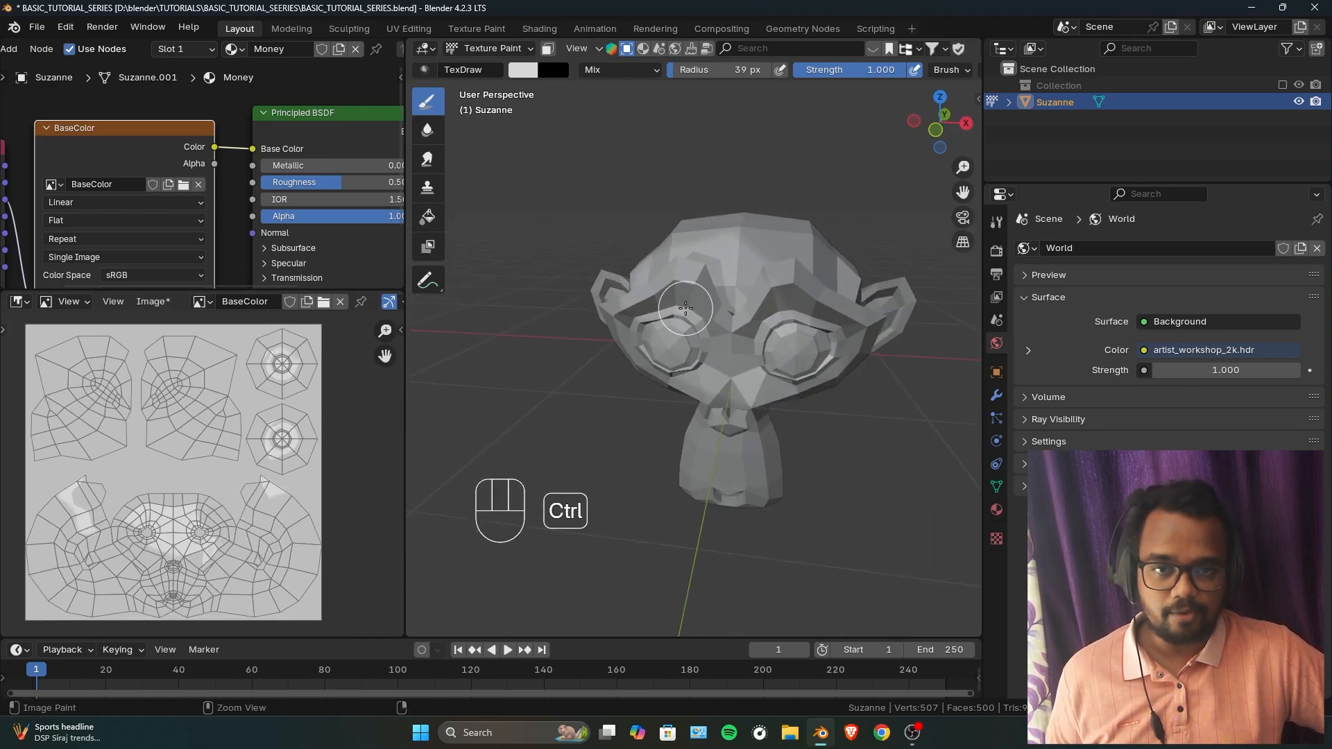
pyautogui.hotkey('ctrl', 'z')
pyautogui.moveTo(659, 214); pyautogui.dragTo(663, 187, button='middle')
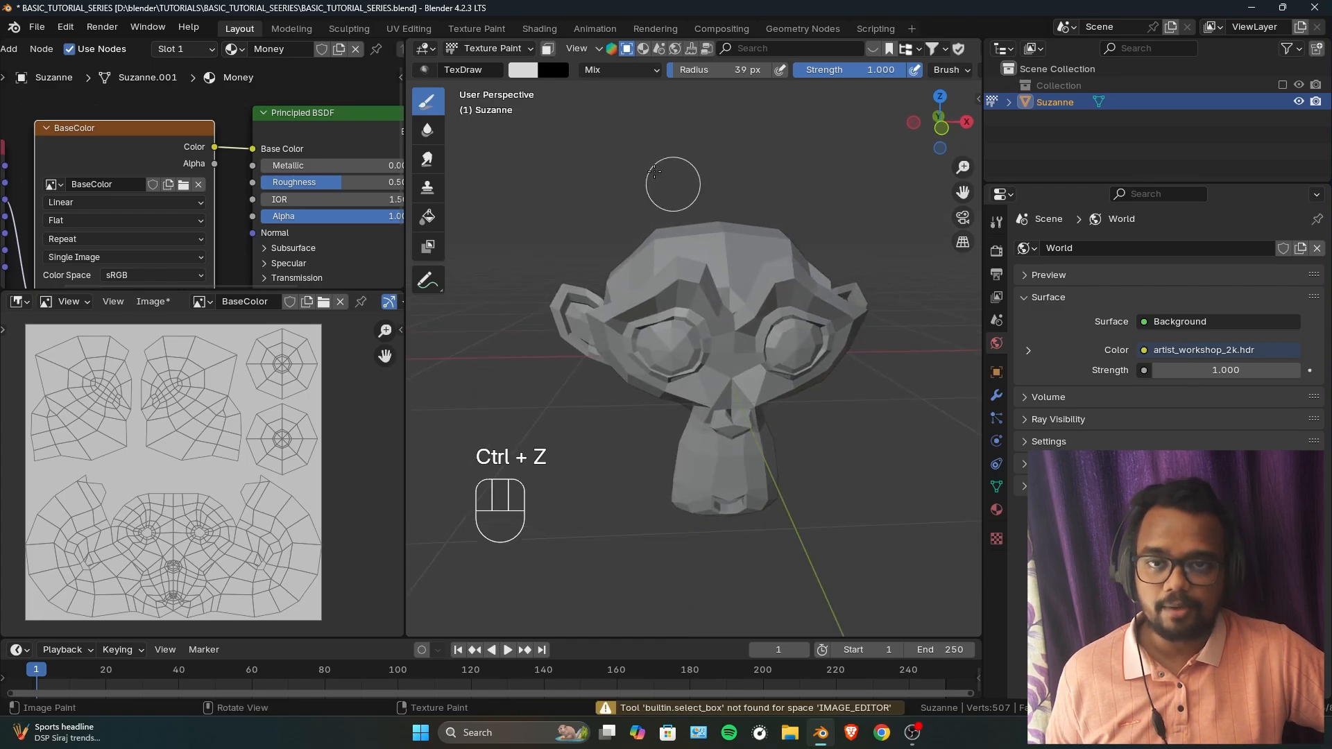
# Set the brush colour to orange and try a stroke over the monkey's eye, undoing the stroke.
pyautogui.click(522, 70)
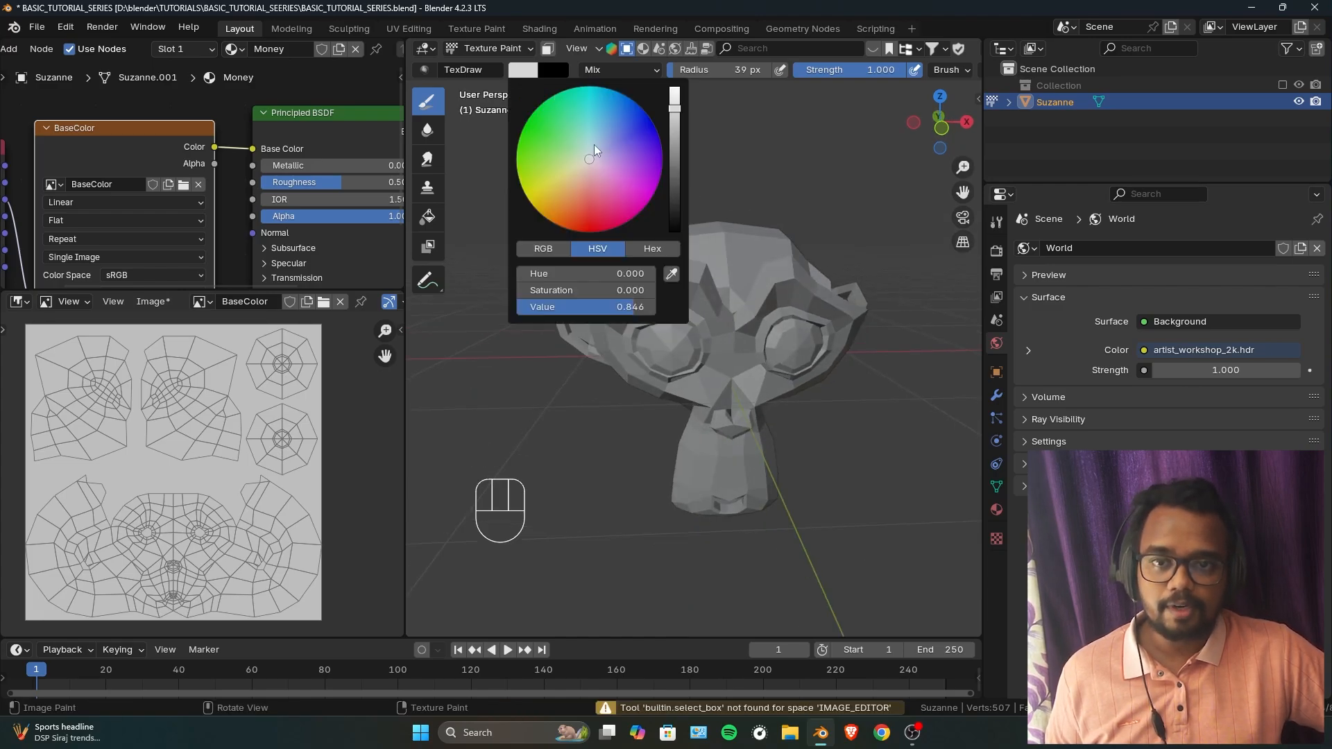
pyautogui.moveTo(589, 159)
pyautogui.mouseDown()
pyautogui.moveTo(560, 196)
pyautogui.moveTo(567, 214)
pyautogui.mouseUp()
pyautogui.moveTo(701, 355)
pyautogui.mouseDown()
pyautogui.moveTo(680, 353)
pyautogui.moveTo(688, 331)
pyautogui.moveTo(663, 339)
pyautogui.mouseUp()
pyautogui.hotkey('ctrl', 'z')
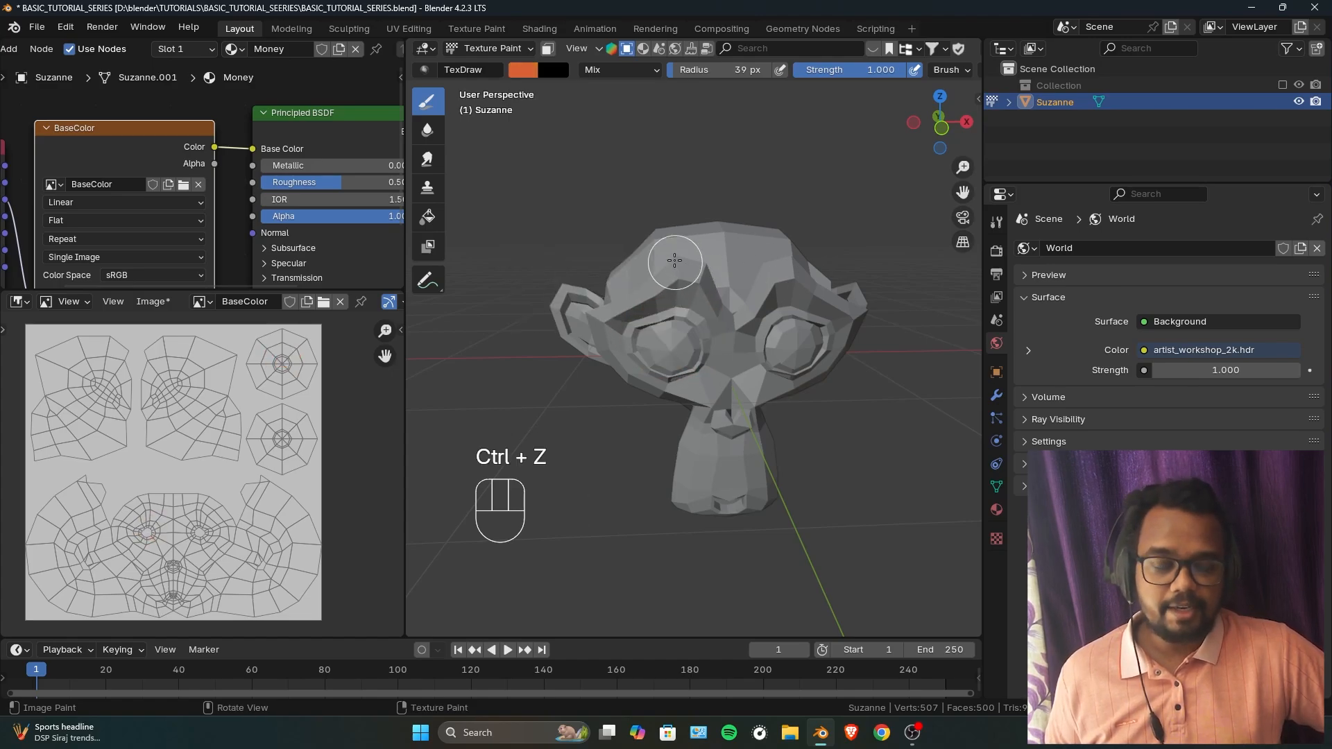
# Display the active tool's properties and look through the TexDraw brush settings and colour picker.
pyautogui.click(997, 223)
pyautogui.scroll(-5, 1123, 333)
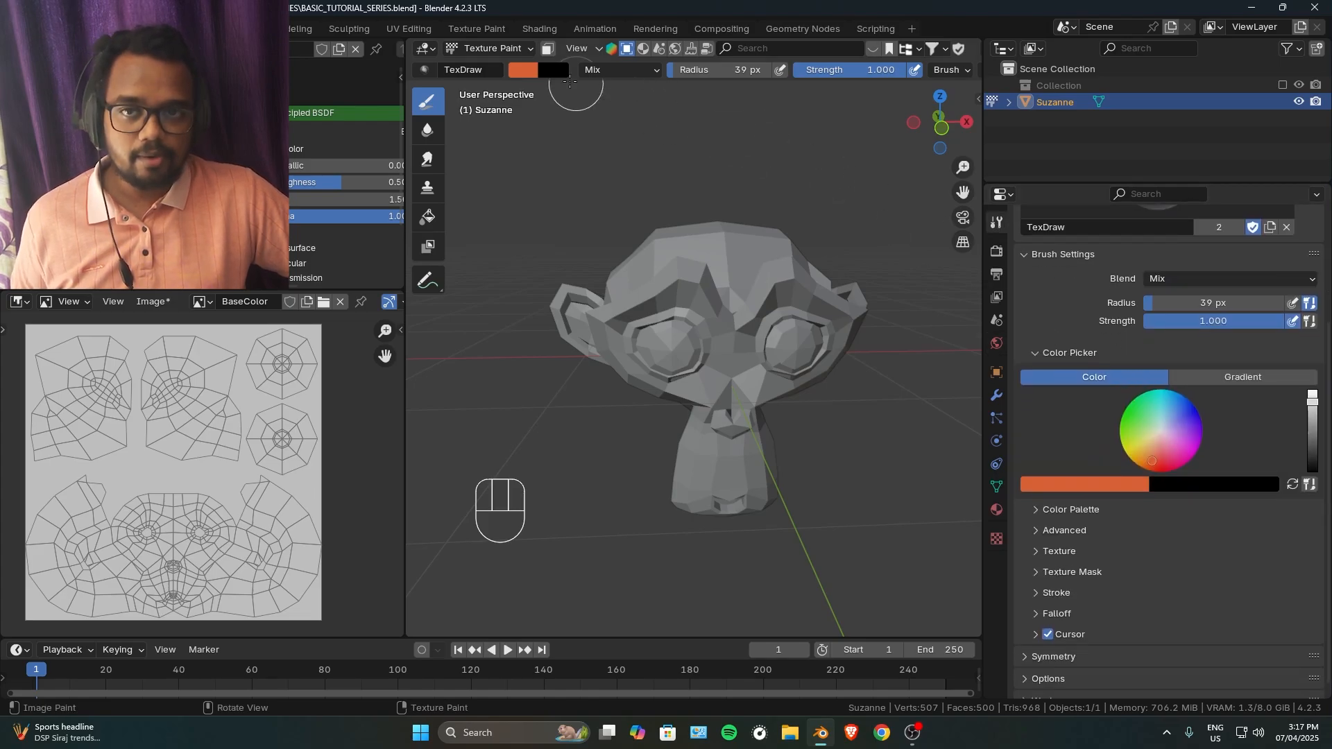
pyautogui.scroll(-5, 575, 72)
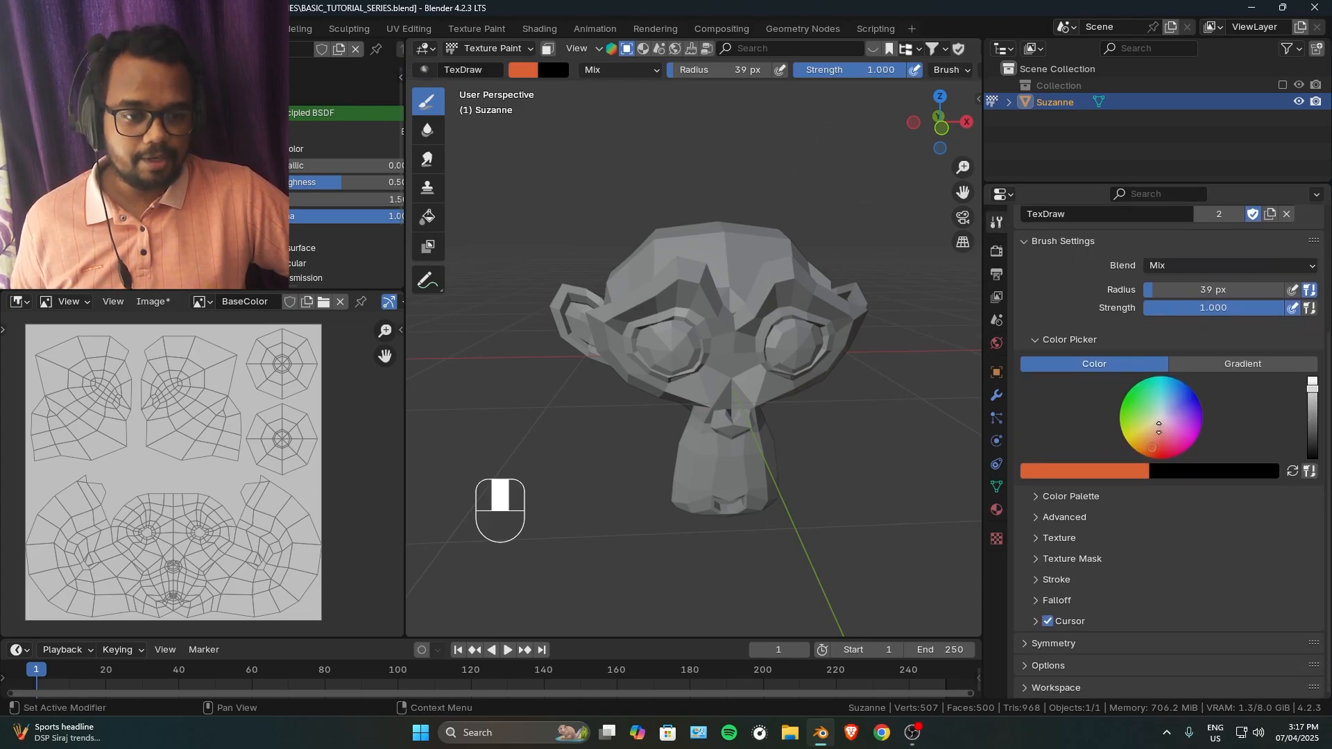
pyautogui.moveTo(1159, 432)
pyautogui.mouseDown(button='middle')
pyautogui.moveTo(1159, 542)
pyautogui.moveTo(1159, 409)
pyautogui.mouseUp(button='middle')
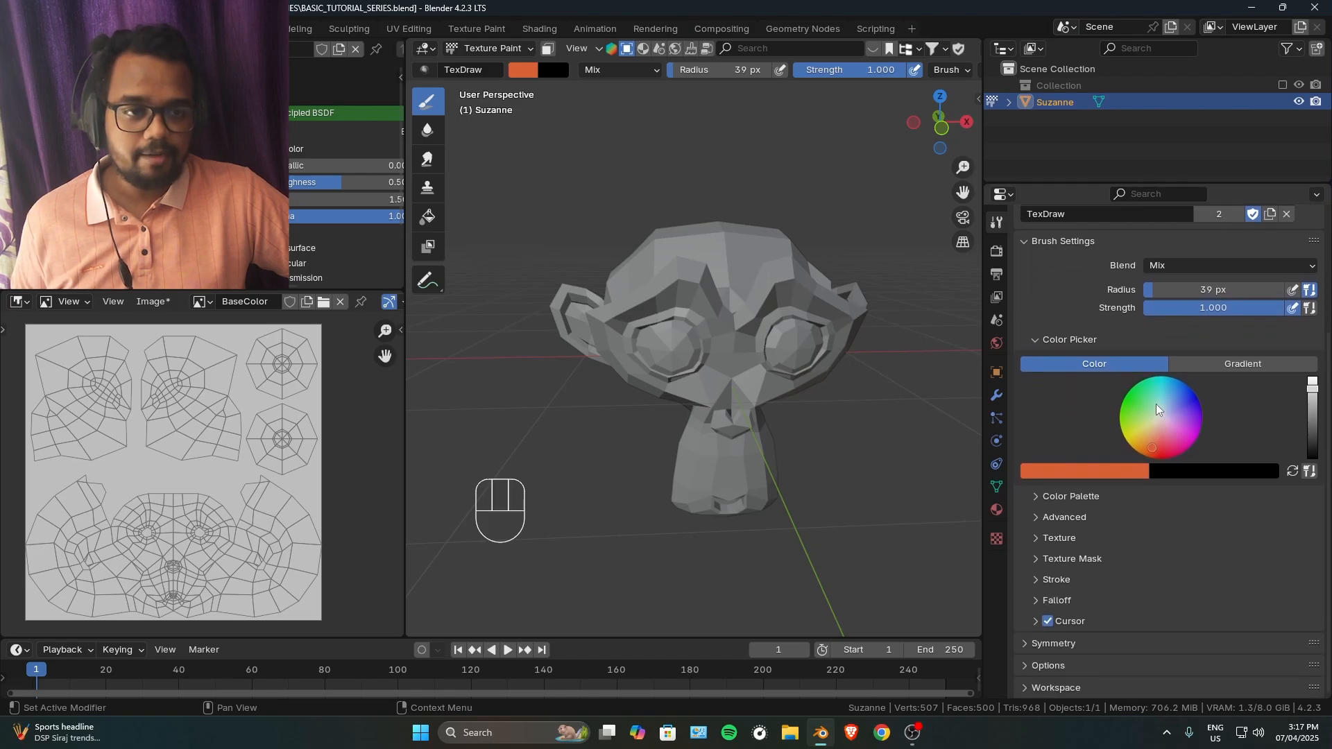
pyautogui.moveTo(1117, 304); pyautogui.dragTo(1111, 454, button='middle')
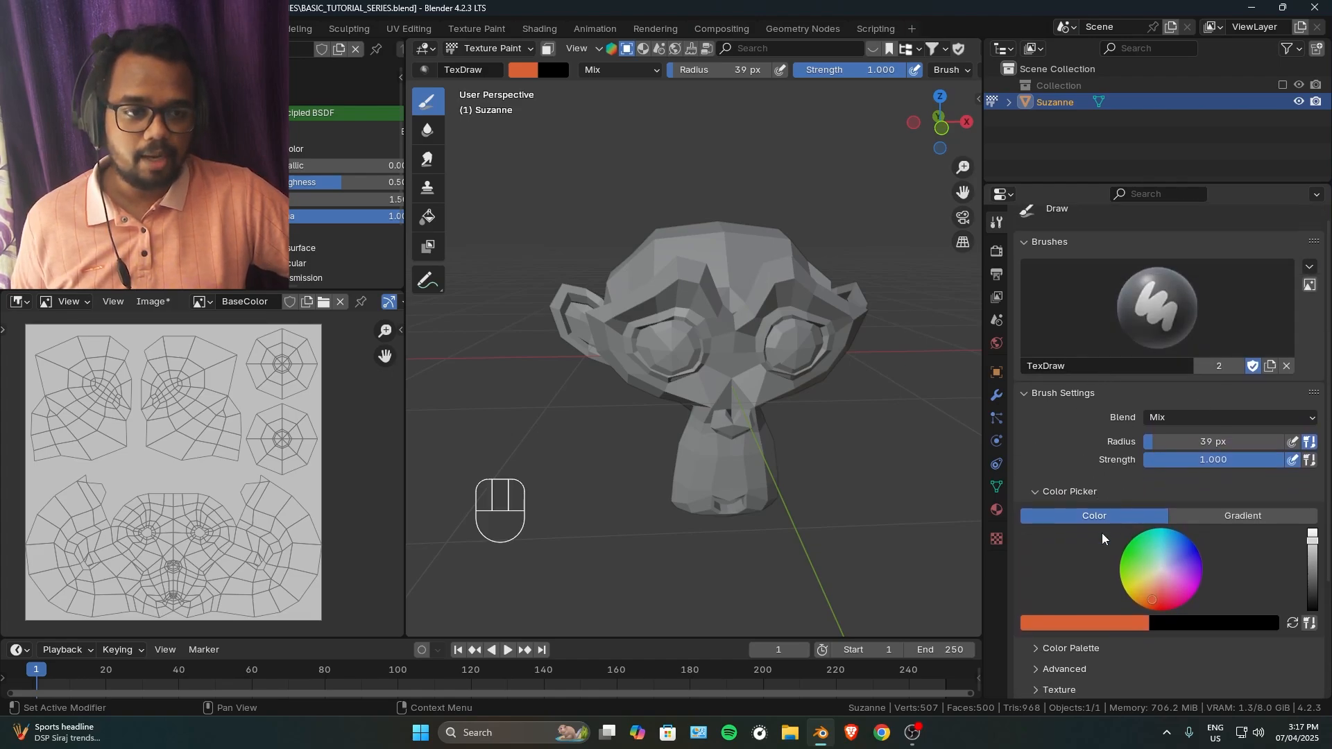
pyautogui.moveTo(1103, 542); pyautogui.dragTo(1099, 391, button='middle')
pyautogui.scroll(-5, 485, 71)
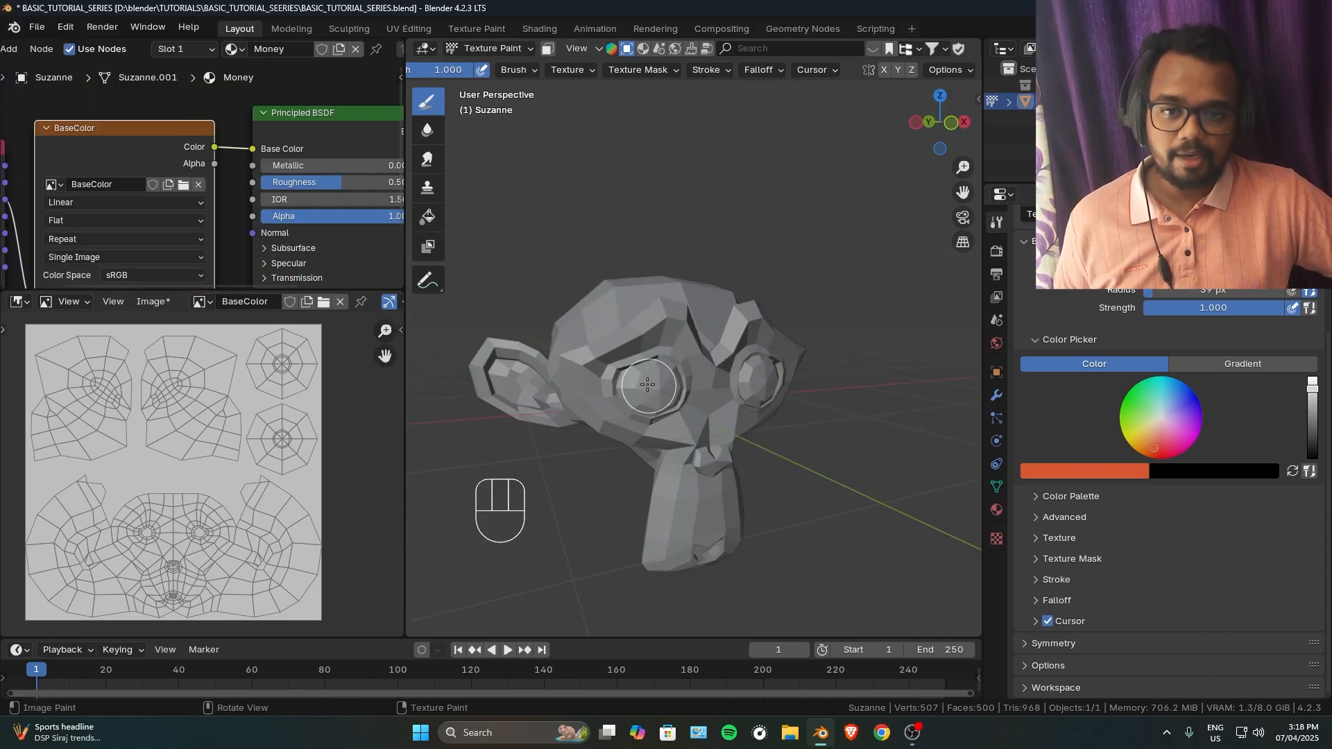
# Try an orange brush stroke on the monkey's eye and undo it.
pyautogui.moveTo(662, 398); pyautogui.dragTo(664, 371)
pyautogui.hotkey('ctrl', 'z')
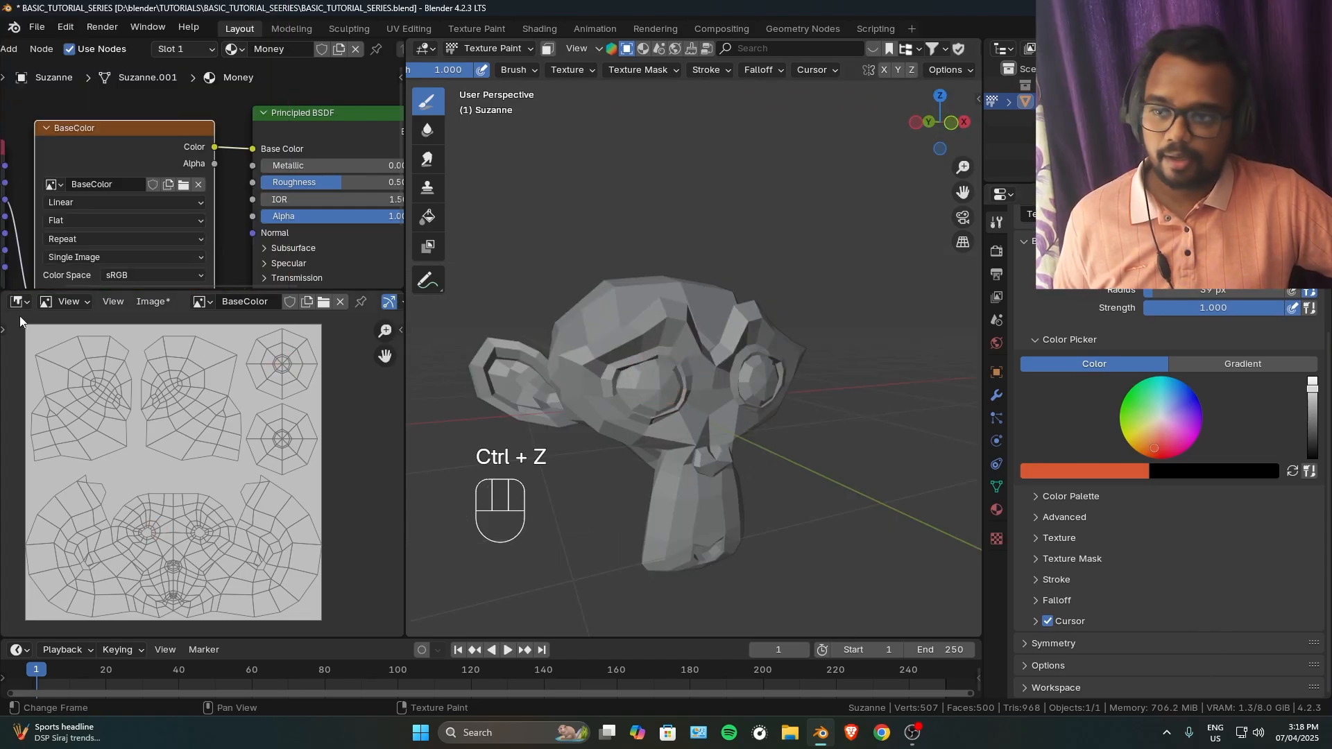
# Switch the Image Editor from View to Paint mode and show its painting tools.
pyautogui.click(68, 302)
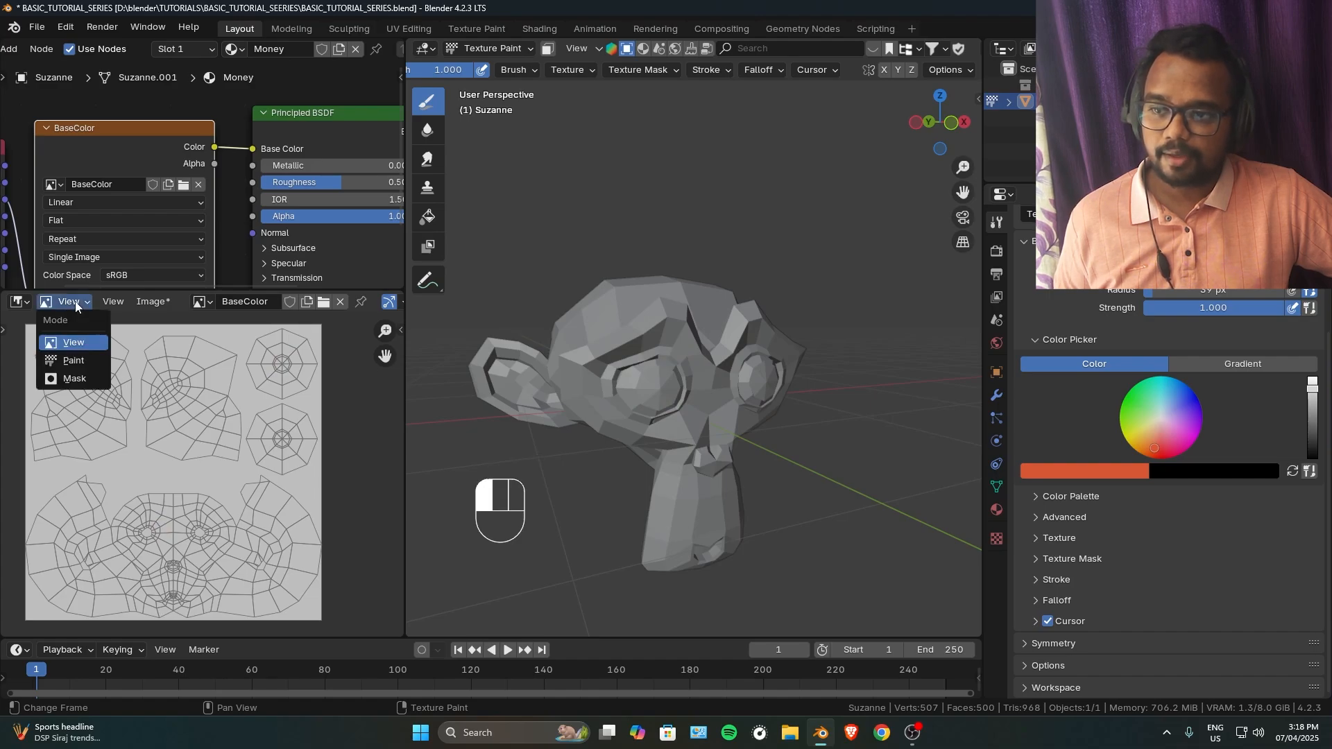
pyautogui.click(73, 360)
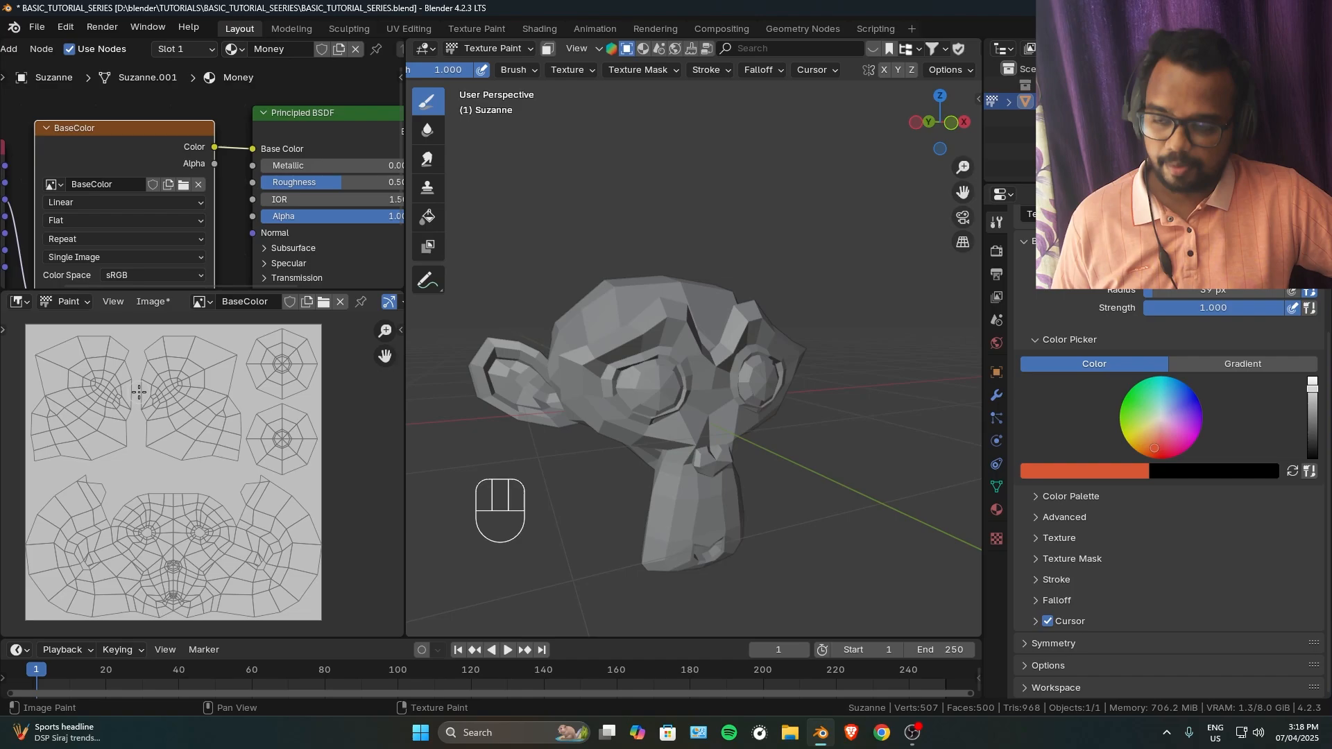
pyautogui.press('t')
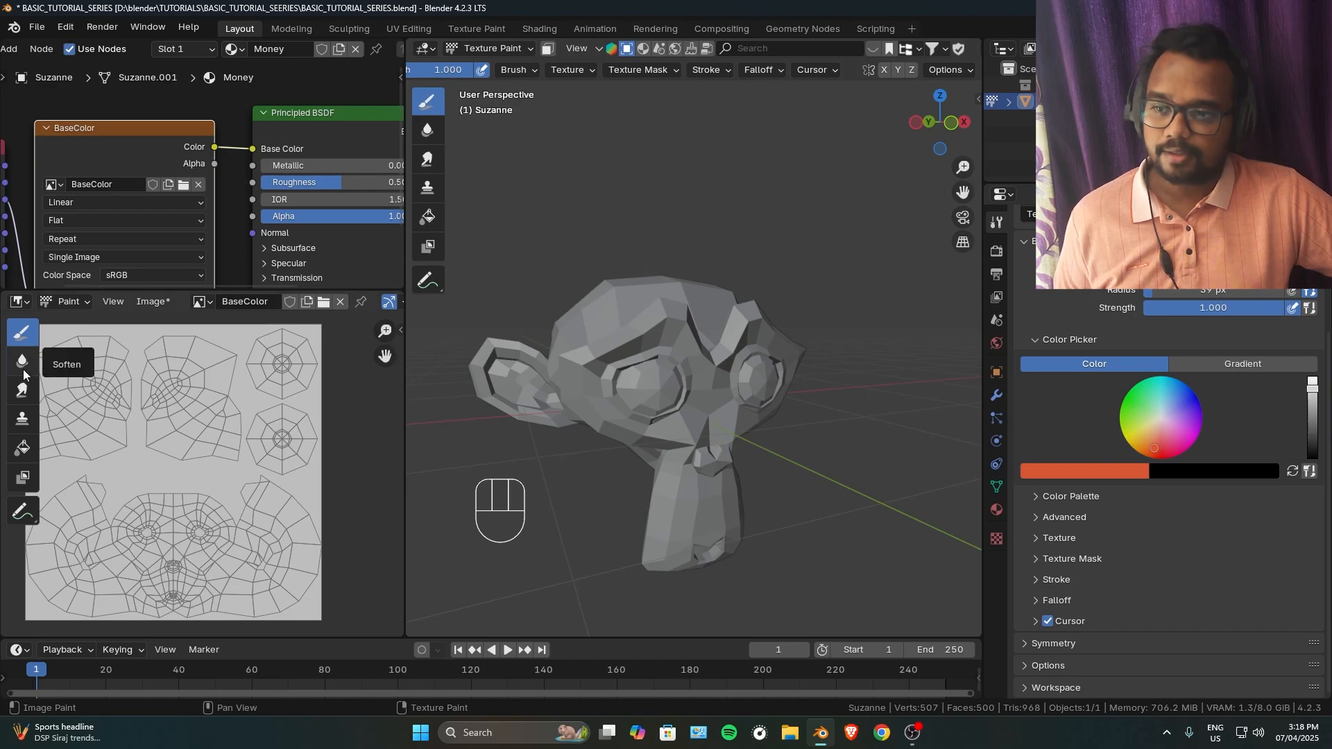
# Try an orange stroke on one ear's UV island, set the brush colour to pink, try the other ear's island, and undo both strokes.
pyautogui.scroll(2, 155, 390)
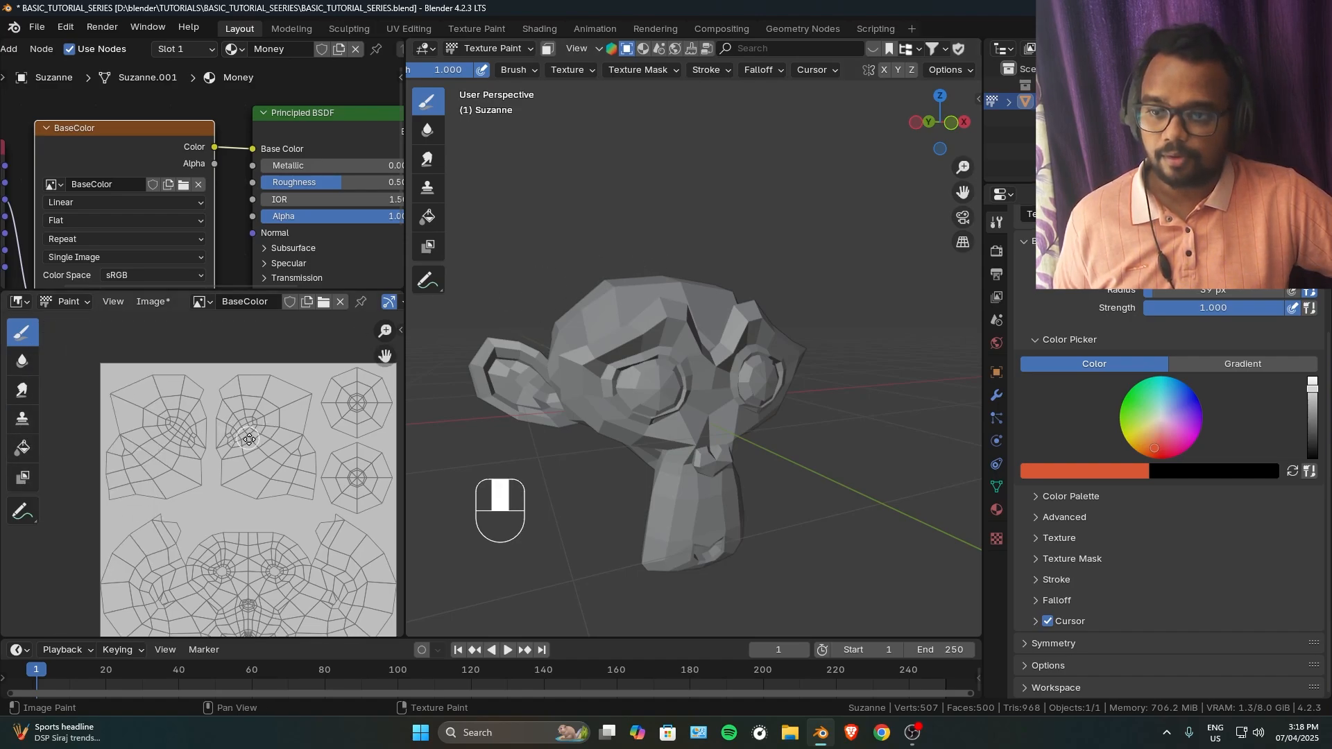
pyautogui.moveTo(170, 413)
pyautogui.mouseDown()
pyautogui.moveTo(151, 438)
pyautogui.moveTo(146, 371)
pyautogui.mouseUp()
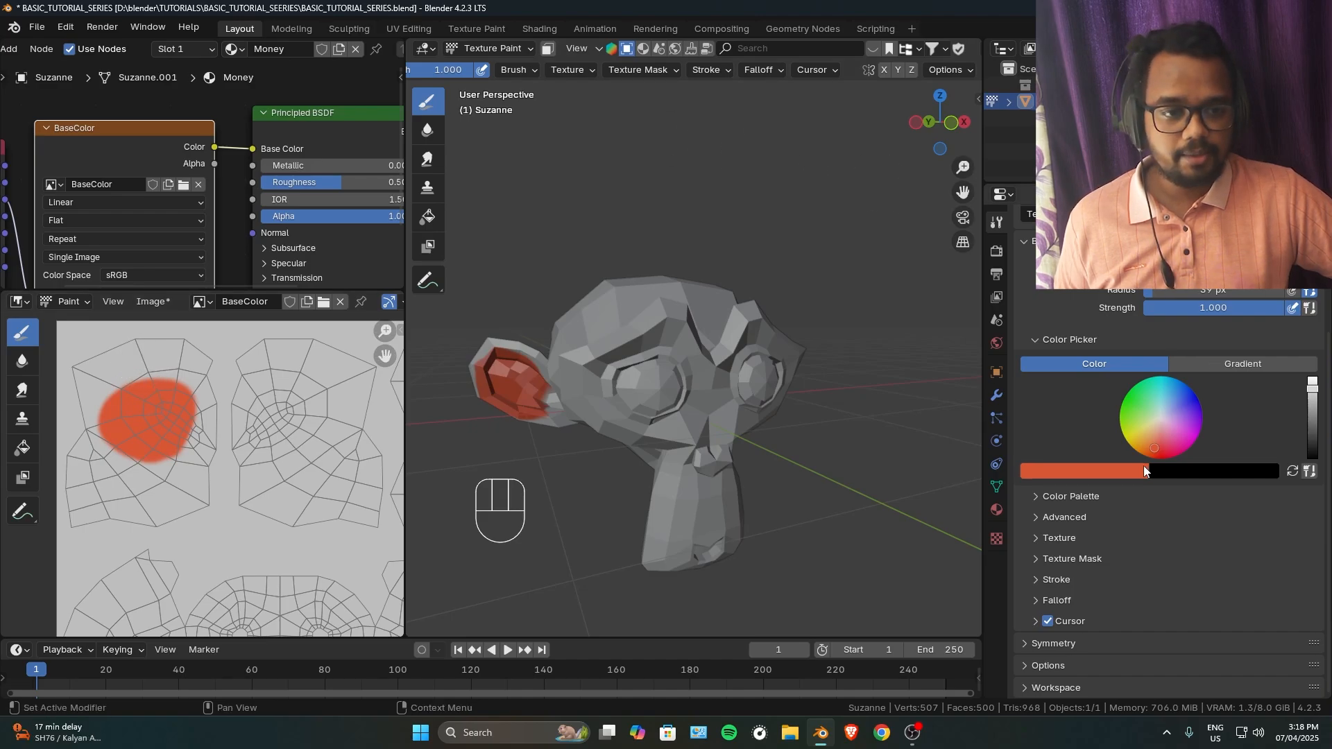
pyautogui.moveTo(1154, 448); pyautogui.dragTo(1154, 439)
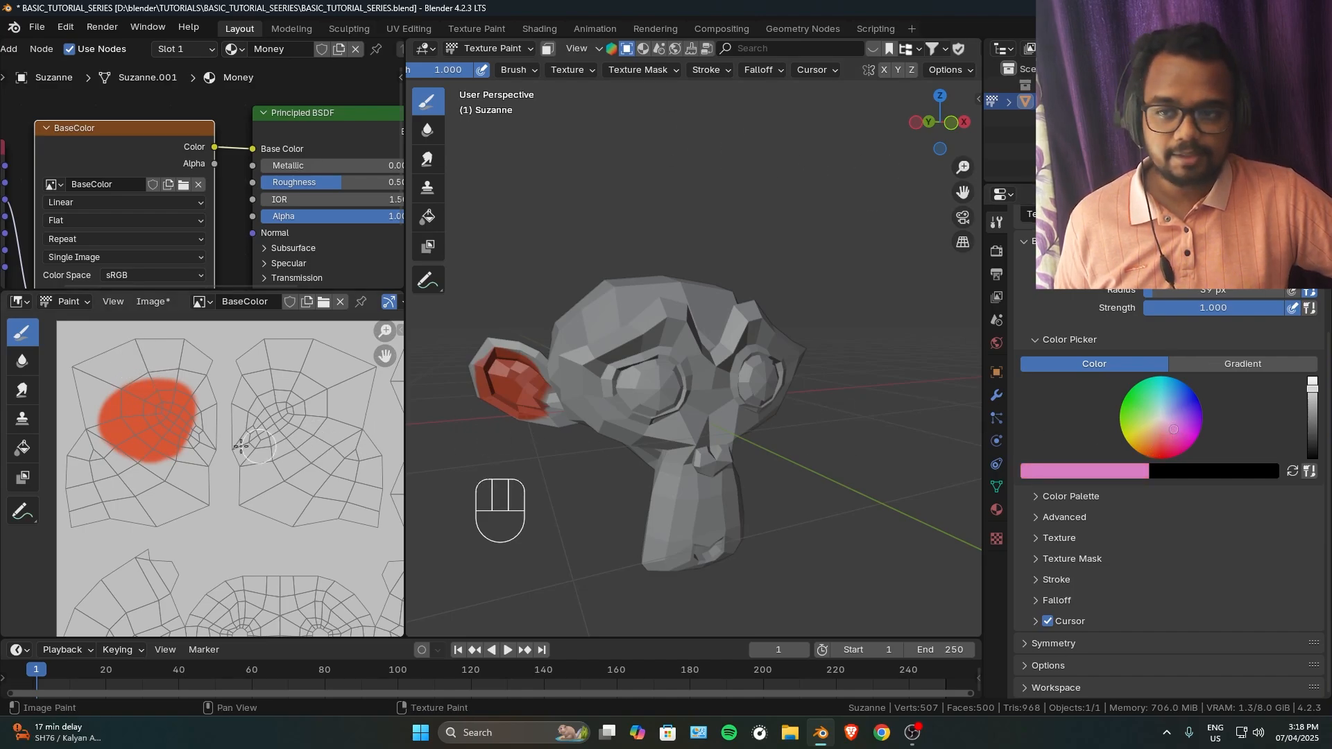
pyautogui.moveTo(269, 422)
pyautogui.mouseDown()
pyautogui.moveTo(292, 401)
pyautogui.moveTo(276, 413)
pyautogui.moveTo(319, 408)
pyautogui.mouseUp()
pyautogui.moveTo(774, 426)
pyautogui.mouseDown(button='middle')
pyautogui.moveTo(683, 430)
pyautogui.moveTo(763, 434)
pyautogui.mouseUp(button='middle')
pyautogui.hotkey('ctrl', 'z')
pyautogui.hotkey('ctrl', 'z')
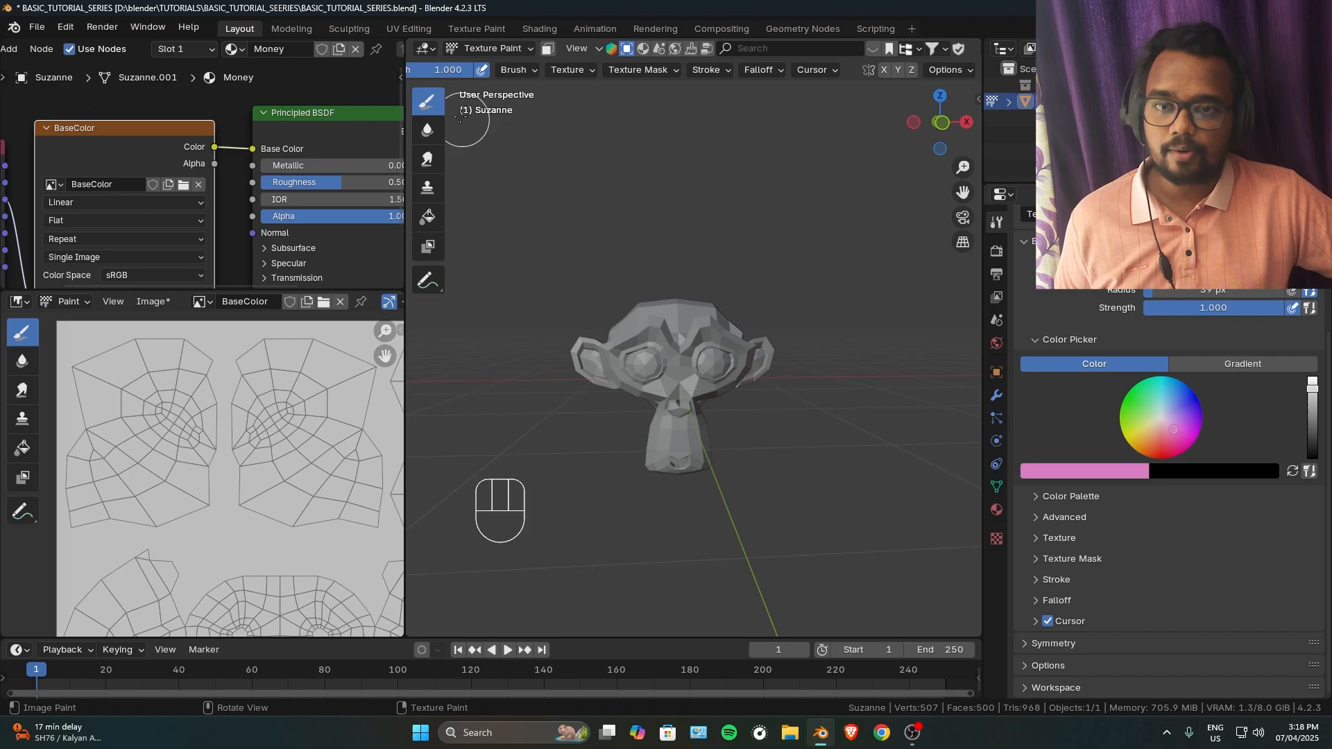
pyautogui.scroll(-3, 158, 125)
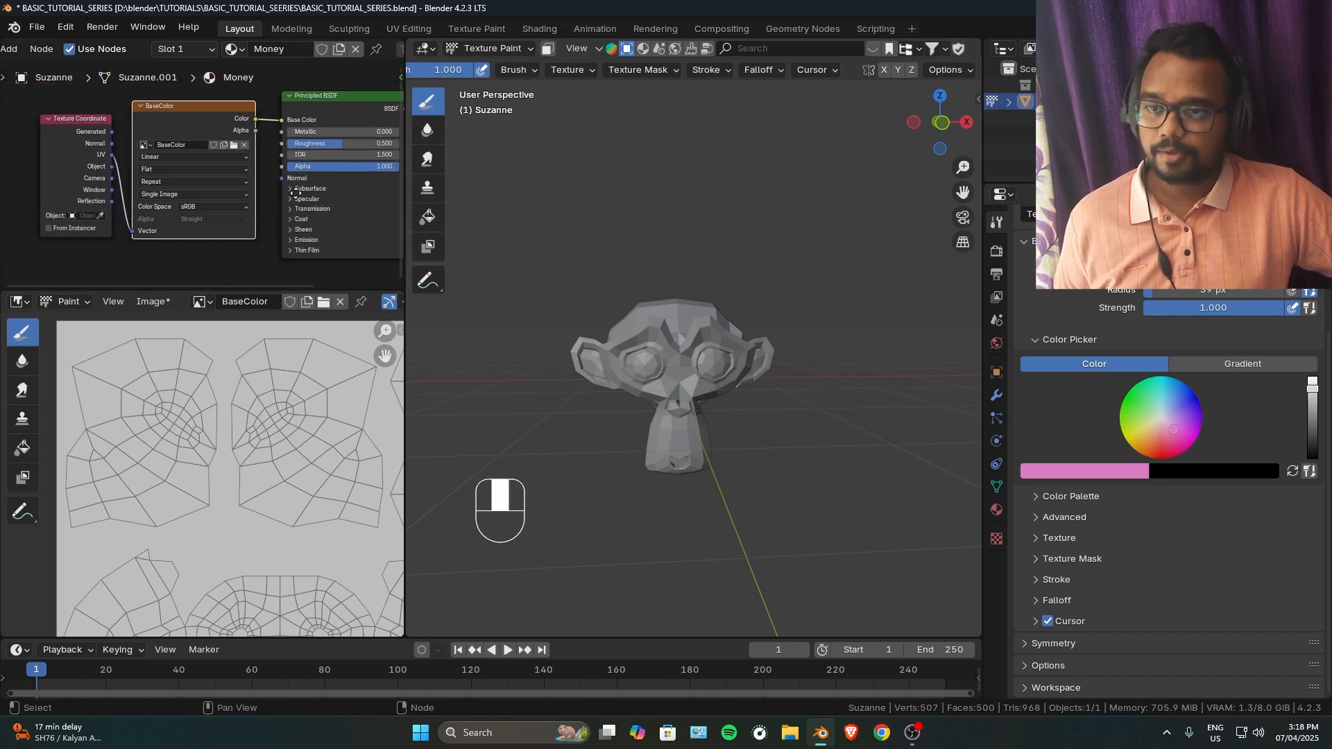
pyautogui.keyDown('ctrl'); pyautogui.moveTo(638, 388); pyautogui.dragTo(842, 238, button='middle'); pyautogui.keyUp('ctrl')
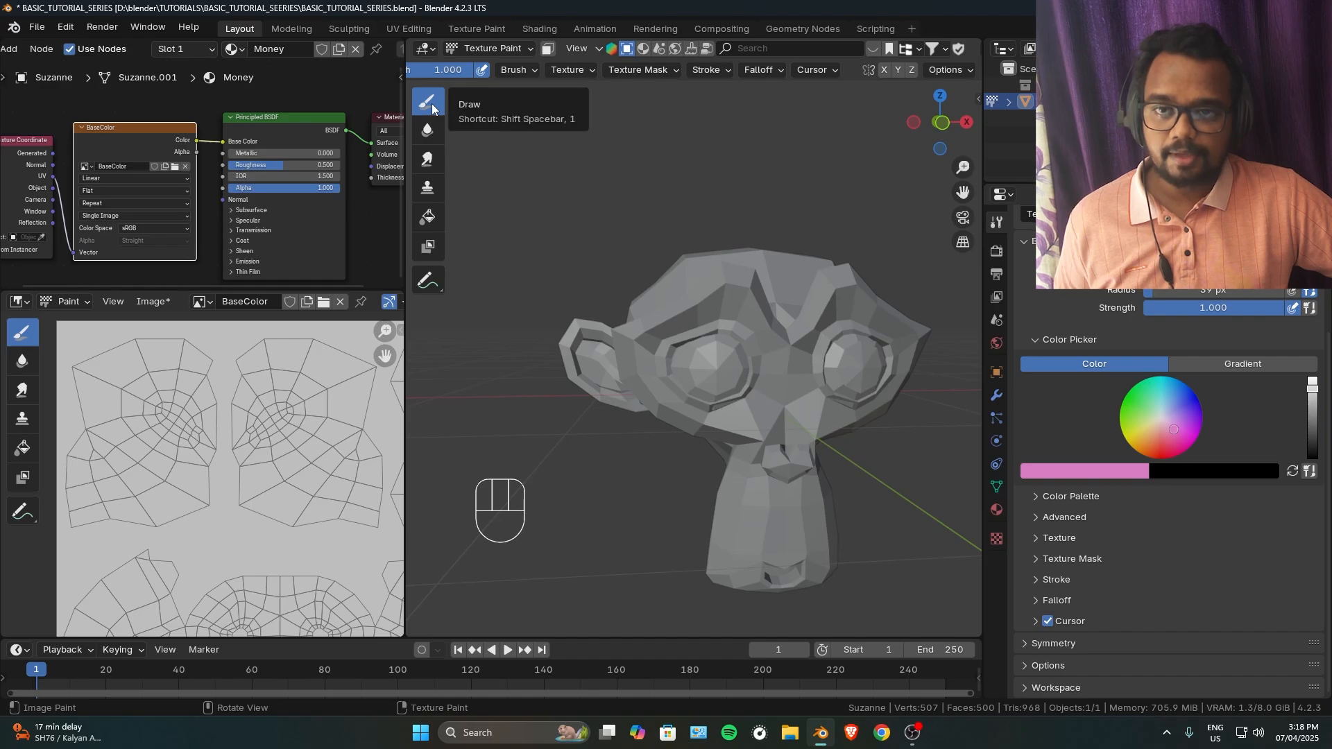
pyautogui.moveTo(510, 71)
pyautogui.mouseDown(button='middle')
pyautogui.moveTo(846, 68)
pyautogui.moveTo(516, 65)
pyautogui.mouseUp(button='middle')
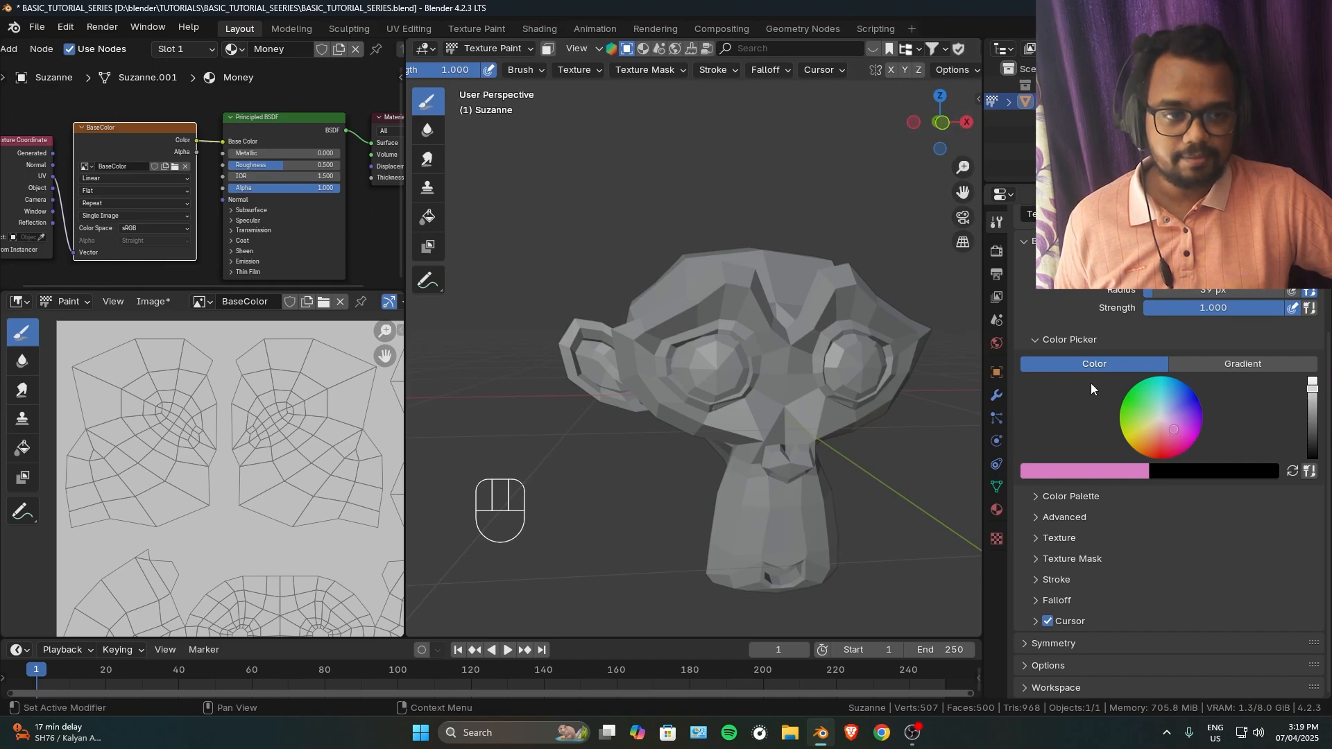
pyautogui.moveTo(914, 416)
pyautogui.keyDown('ctrl'); pyautogui.mouseDown(button='middle')
pyautogui.moveTo(908, 291)
pyautogui.moveTo(907, 399)
pyautogui.mouseUp(button='middle'); pyautogui.keyUp('ctrl')
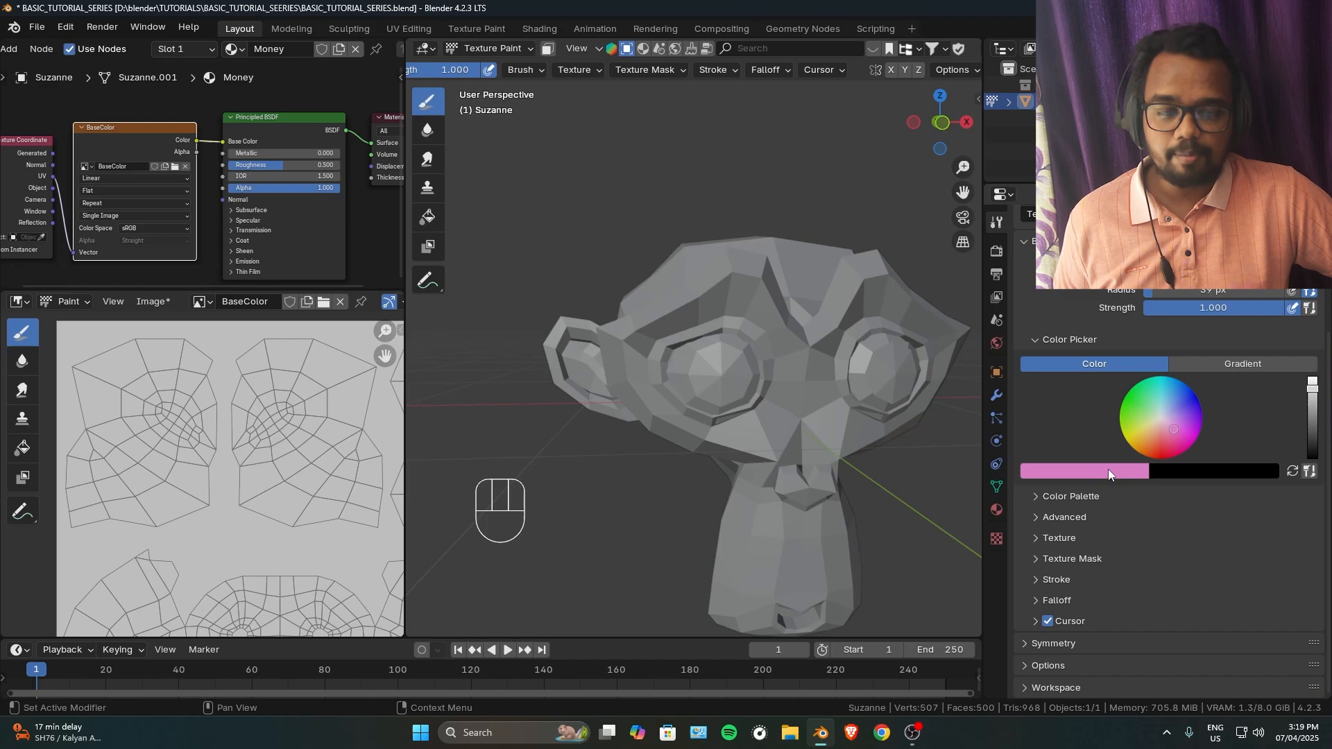
# Swap the primary and secondary brush colours, try pink and black strokes on the monkey's right eye, and undo them, leaving black as primary.
pyautogui.click(1293, 473)
pyautogui.click(1293, 473)
pyautogui.click(1292, 473)
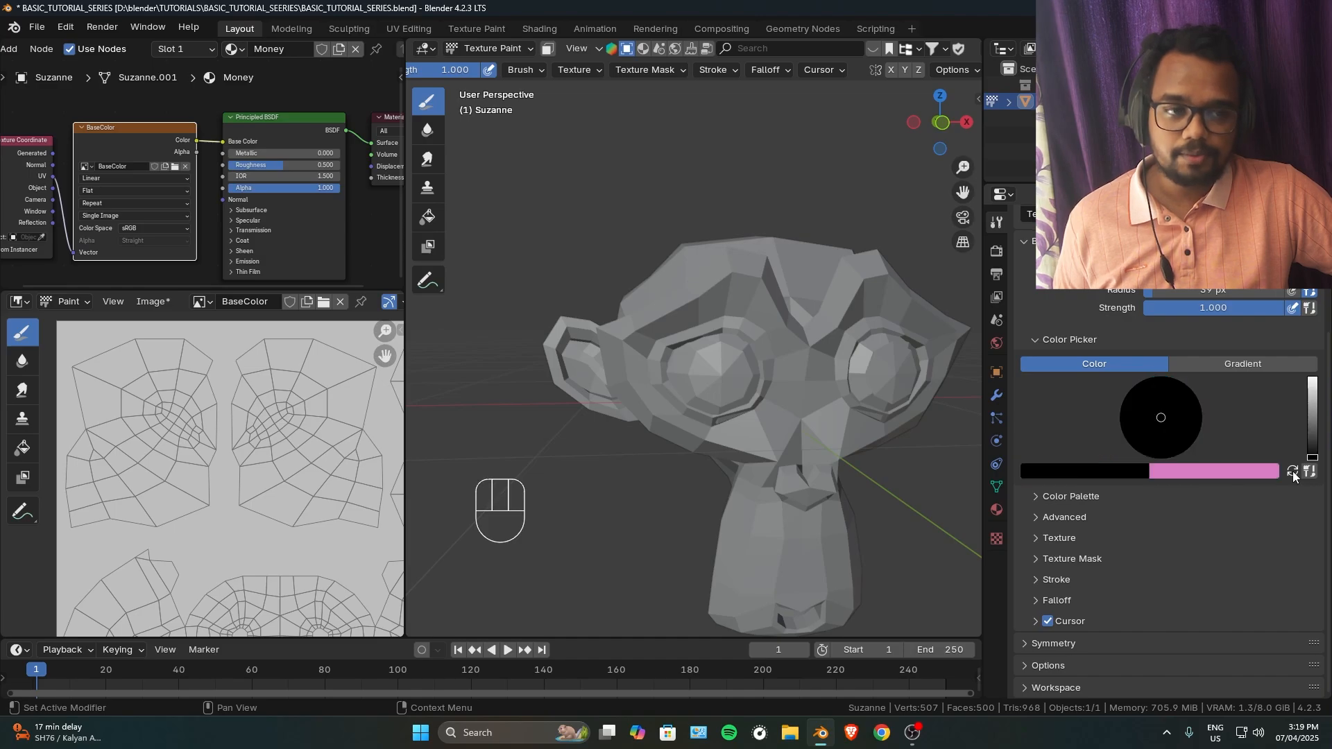
pyautogui.click(1293, 473)
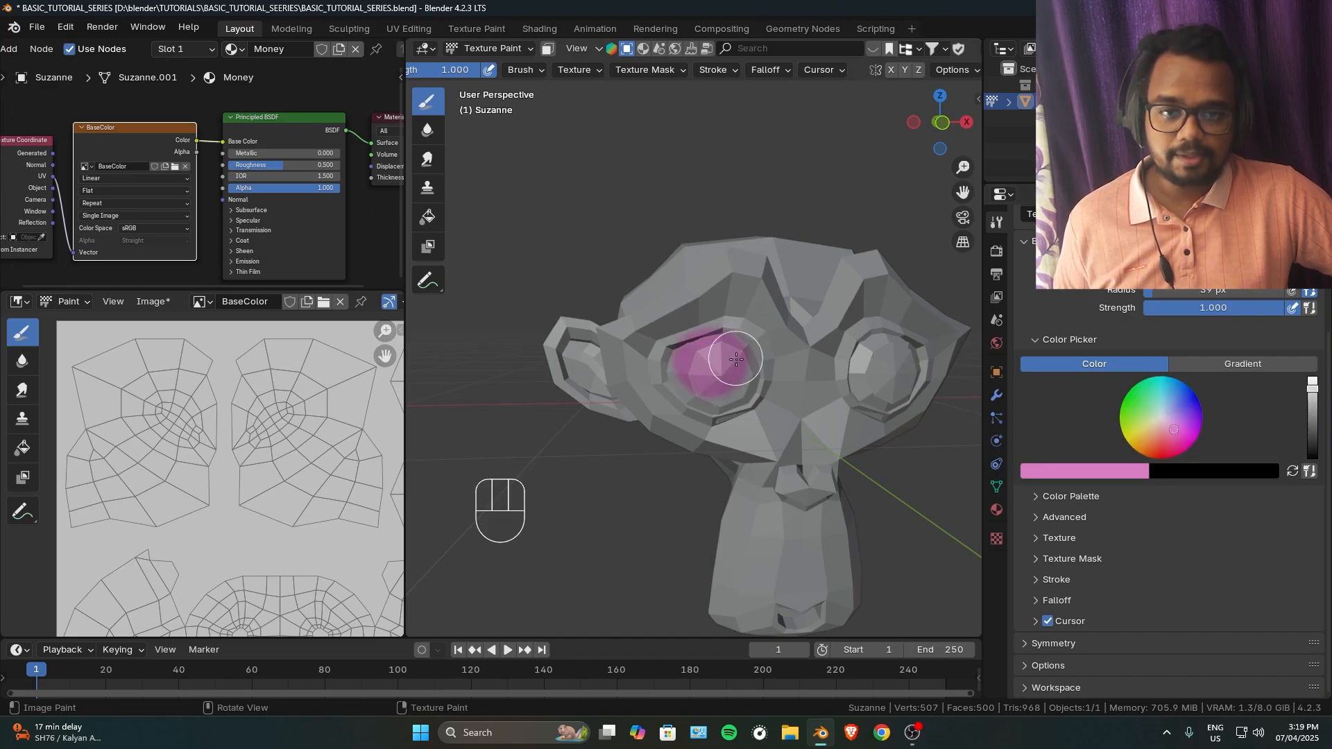
pyautogui.click(1292, 472)
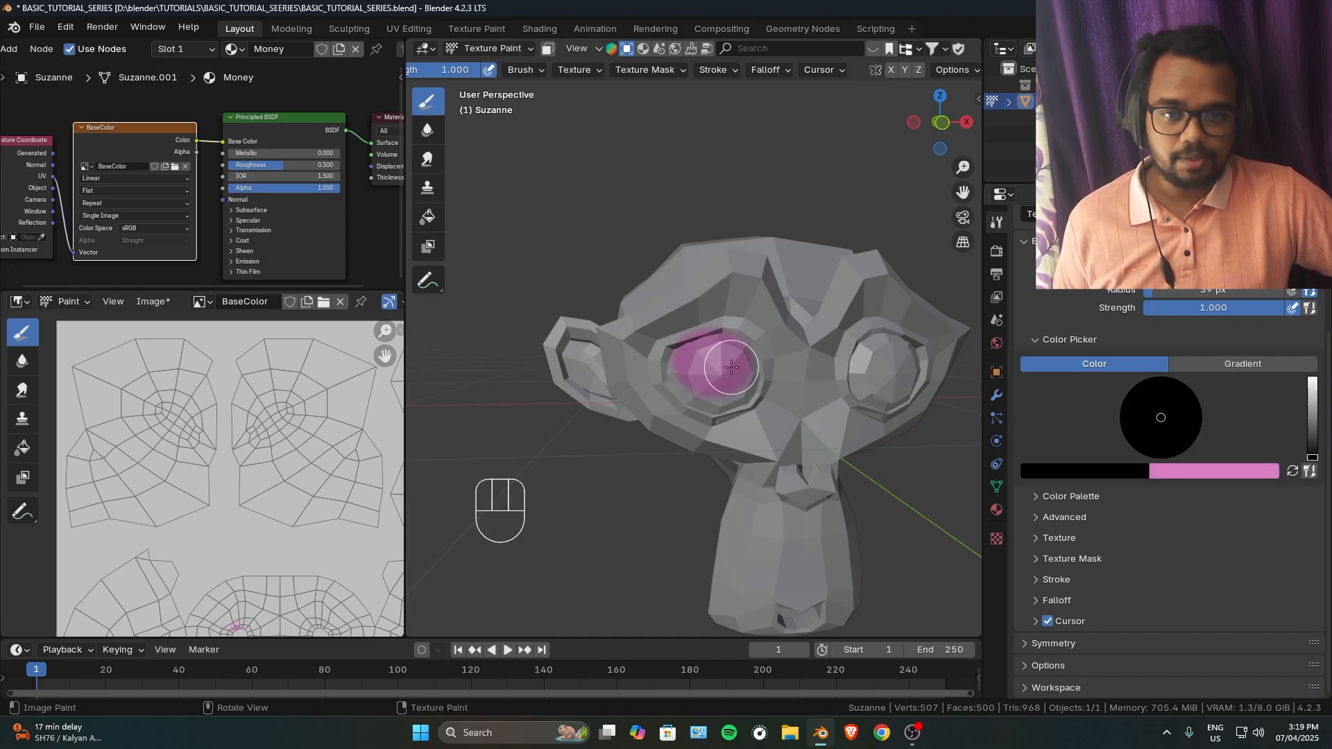
pyautogui.moveTo(732, 367); pyautogui.dragTo(693, 366)
pyautogui.moveTo(692, 366); pyautogui.dragTo(714, 371)
pyautogui.hotkey('ctrl', 'z')
pyautogui.hotkey('ctrl', 'z')
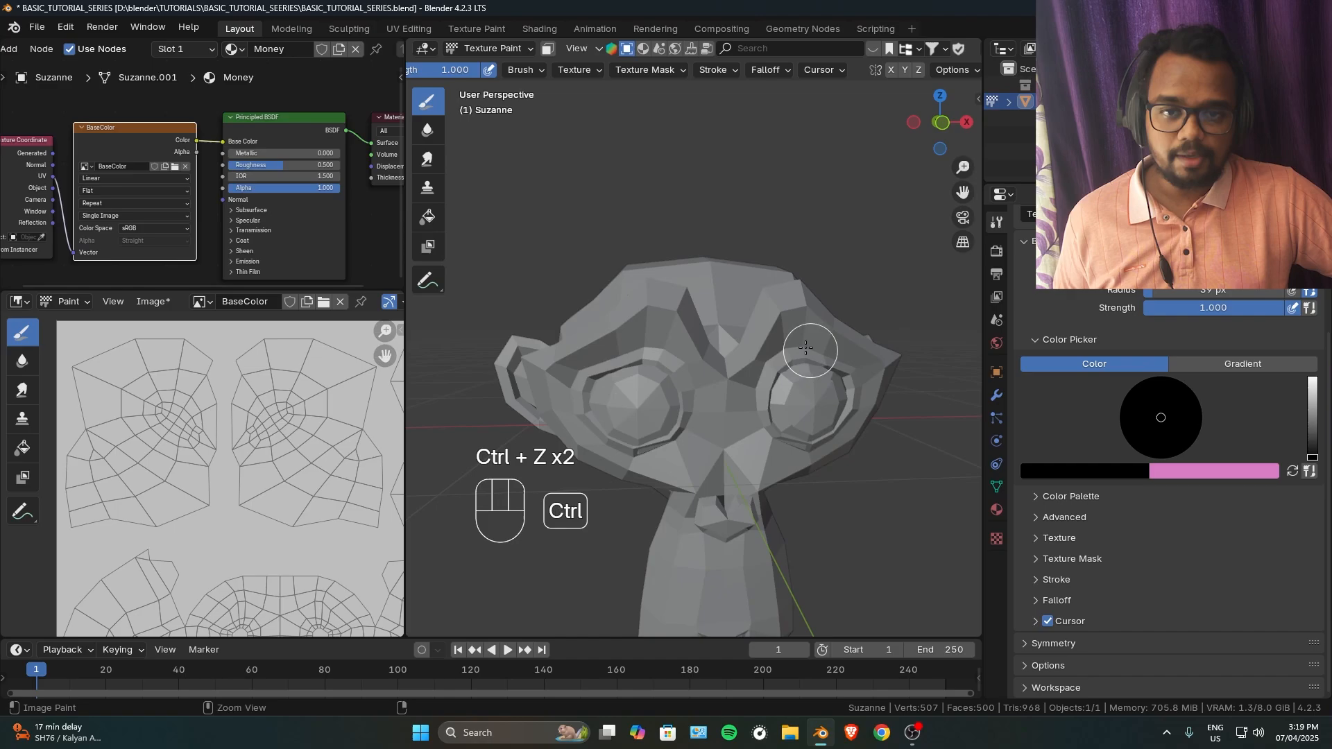
# Raise the brush radius to 192 px, try a black stroke across the monkey's face, and undo it.
pyautogui.moveTo(806, 349); pyautogui.dragTo(690, 381, button='middle')
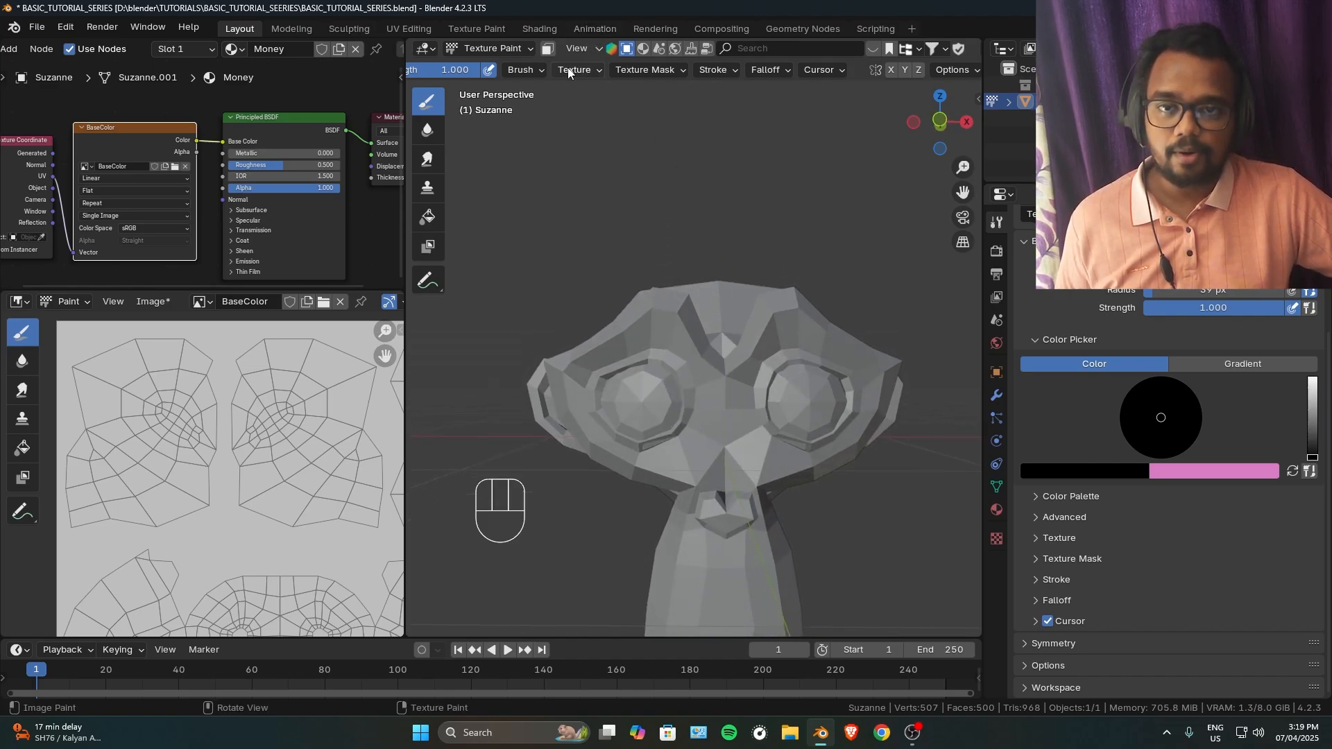
pyautogui.scroll(5, 565, 70)
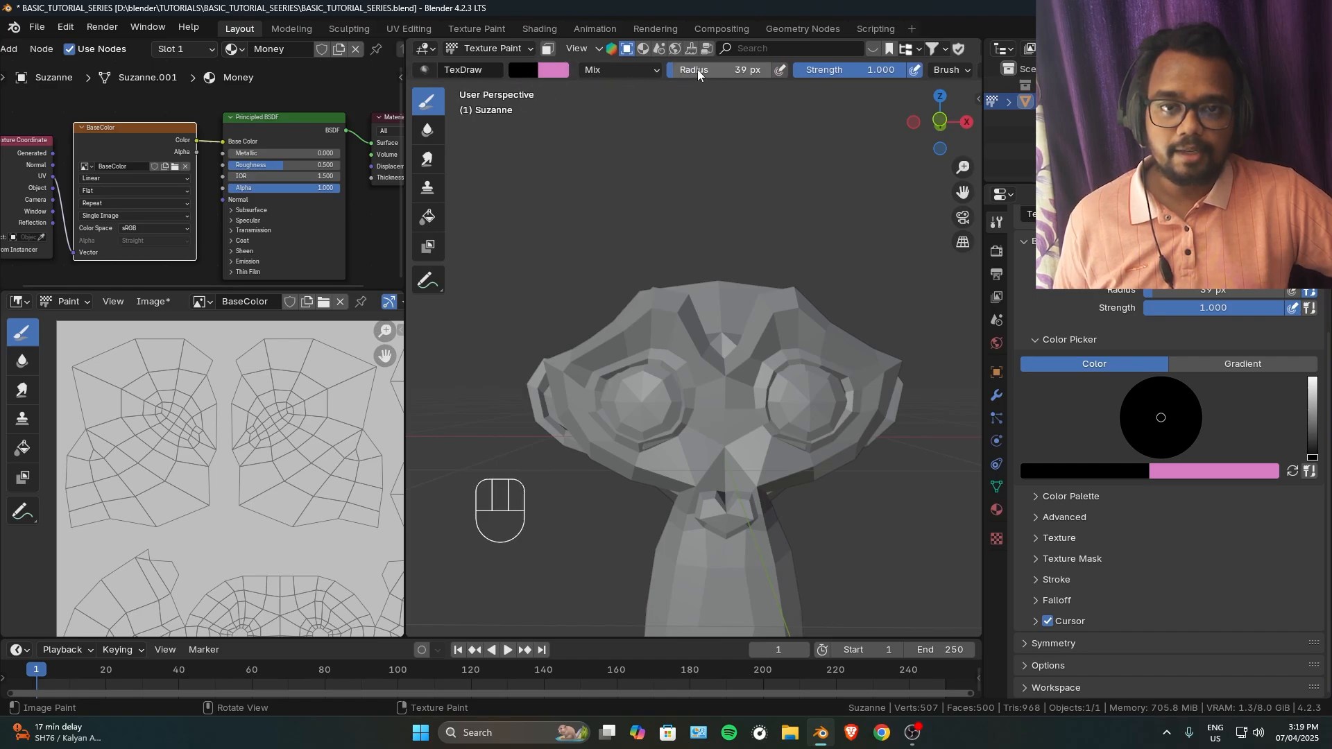
pyautogui.moveTo(708, 75)
pyautogui.mouseDown()
pyautogui.moveTo(736, 75)
pyautogui.moveTo(722, 69)
pyautogui.mouseUp()
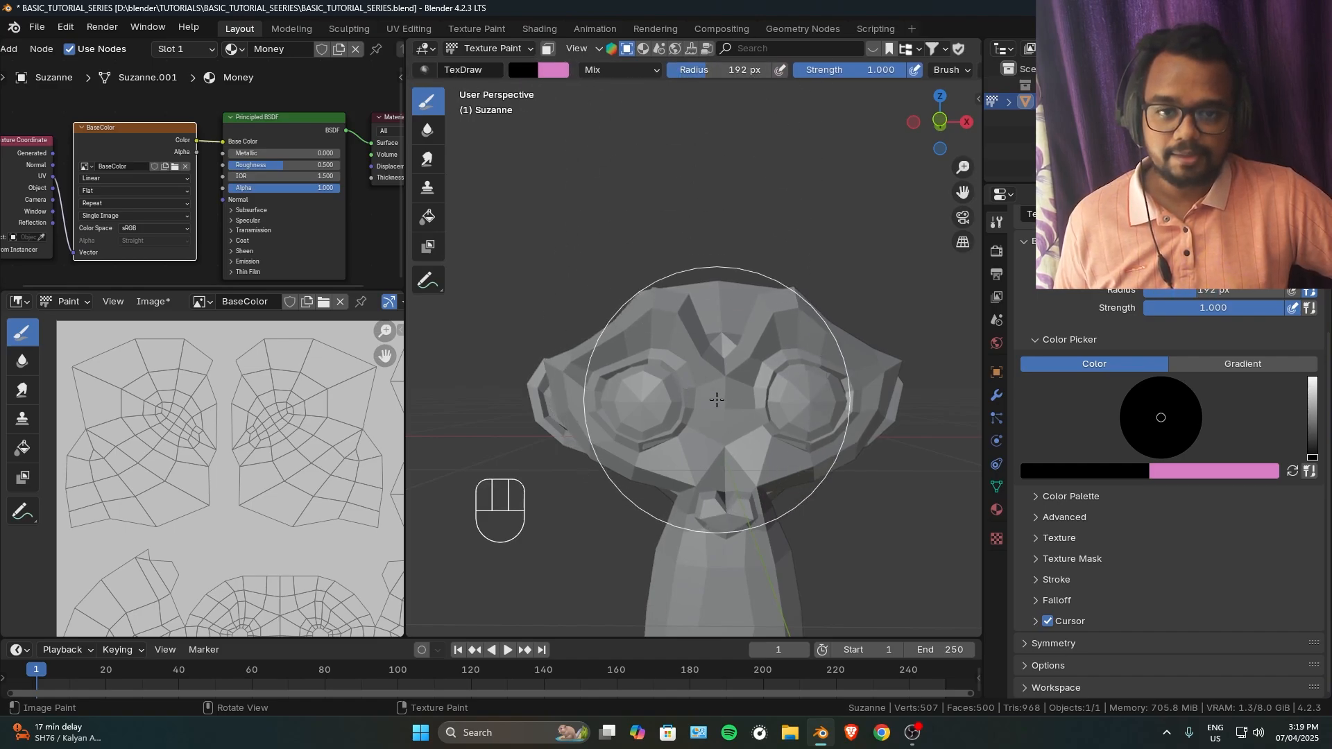
pyautogui.moveTo(639, 380); pyautogui.dragTo(733, 408)
pyautogui.moveTo(732, 408)
pyautogui.keyDown('ctrl'); pyautogui.mouseDown(button='middle')
pyautogui.moveTo(721, 416)
pyautogui.moveTo(710, 397)
pyautogui.mouseUp(button='middle'); pyautogui.keyUp('ctrl')
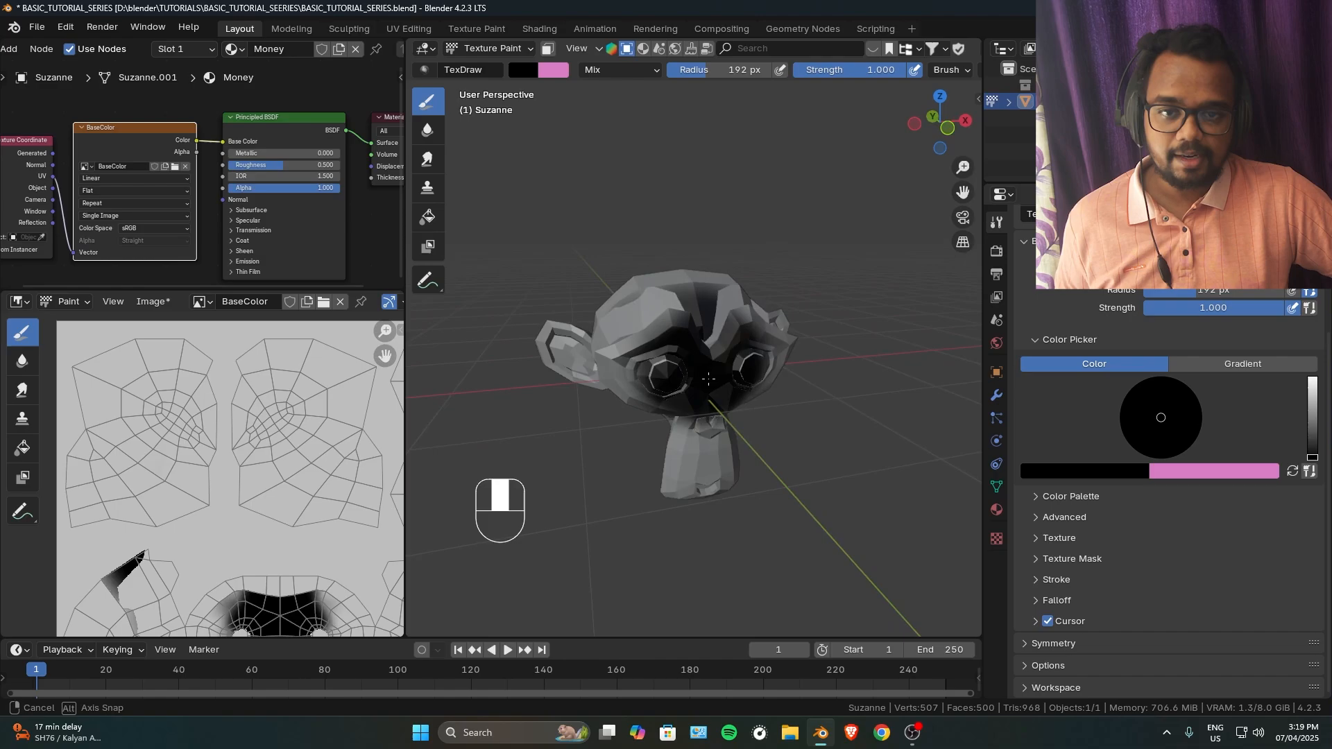
pyautogui.hotkey('ctrl', 'z')
pyautogui.scroll(2, 740, 375)
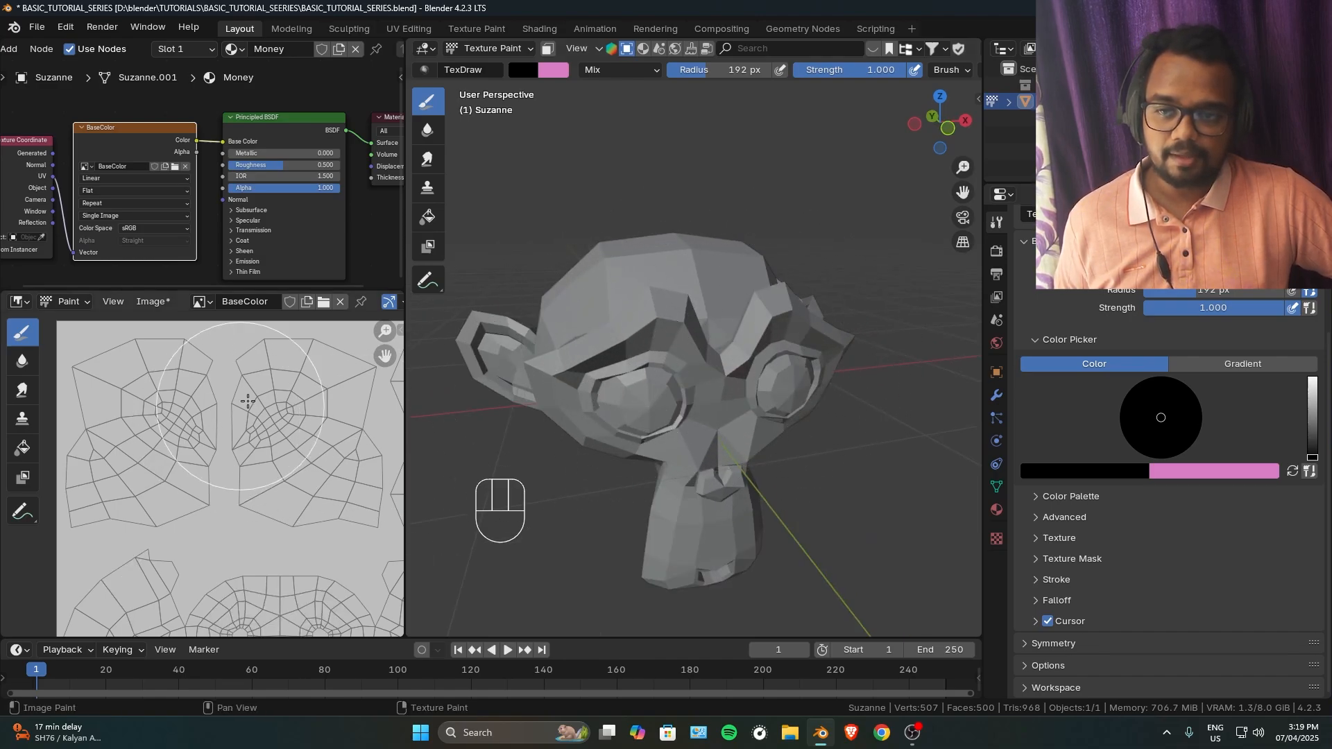
# Set the brush radius to 48 px for painting on the monkey's face.
pyautogui.keyDown('ctrl'); pyautogui.moveTo(208, 448); pyautogui.dragTo(204, 464, button='middle'); pyautogui.keyUp('ctrl')
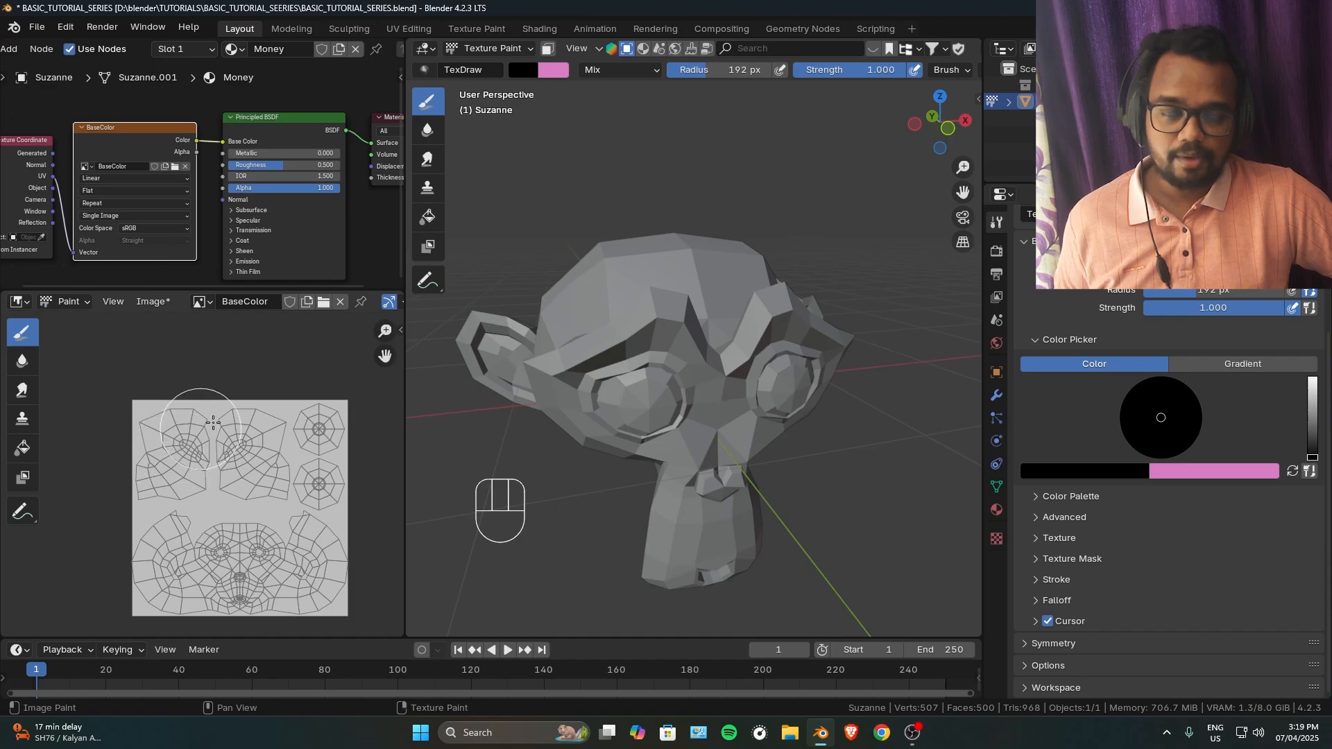
pyautogui.moveTo(763, 271)
pyautogui.mouseDown(button='middle')
pyautogui.moveTo(745, 319)
pyautogui.moveTo(697, 317)
pyautogui.moveTo(749, 285)
pyautogui.mouseUp(button='middle')
pyautogui.keyDown('ctrl'); pyautogui.moveTo(749, 286); pyautogui.dragTo(745, 343, button='middle'); pyautogui.keyUp('ctrl')
pyautogui.moveTo(718, 70); pyautogui.dragTo(688, 70)
pyautogui.keyDown('ctrl'); pyautogui.moveTo(674, 405); pyautogui.dragTo(683, 312, button='middle'); pyautogui.keyUp('ctrl')
pyautogui.moveTo(613, 322); pyautogui.dragTo(618, 307)
pyautogui.moveTo(618, 308); pyautogui.dragTo(645, 322)
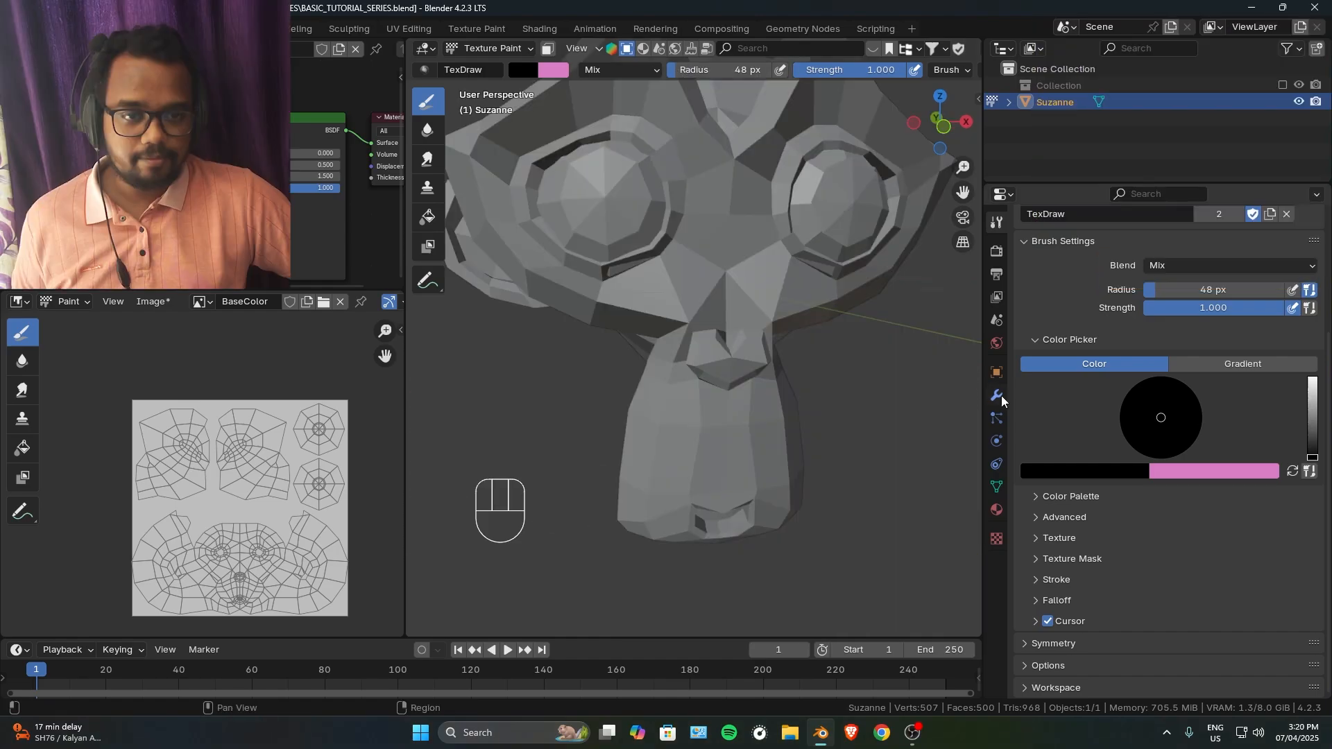
# Add a Subdivision Surface modifier to the monkey head and set its viewport level to 2.
pyautogui.click(999, 397)
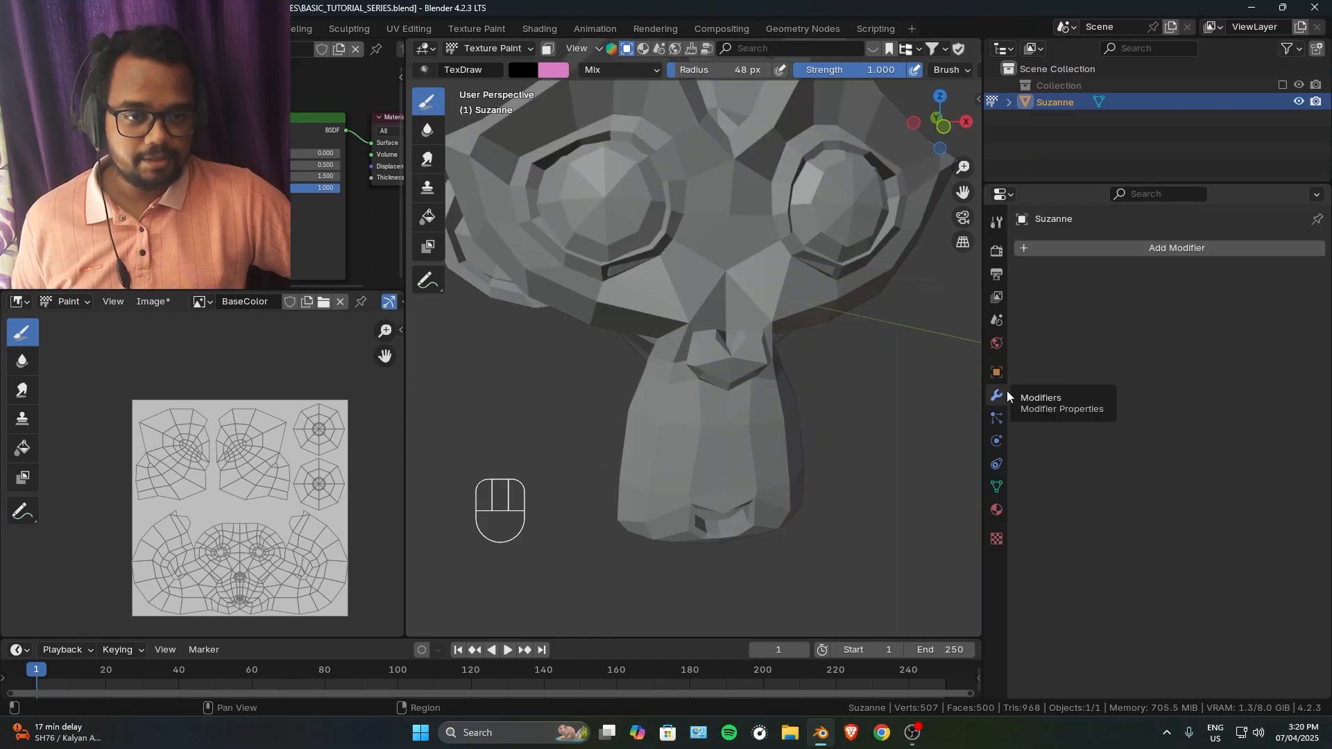
pyautogui.click(1148, 250)
pyautogui.click(1110, 247)
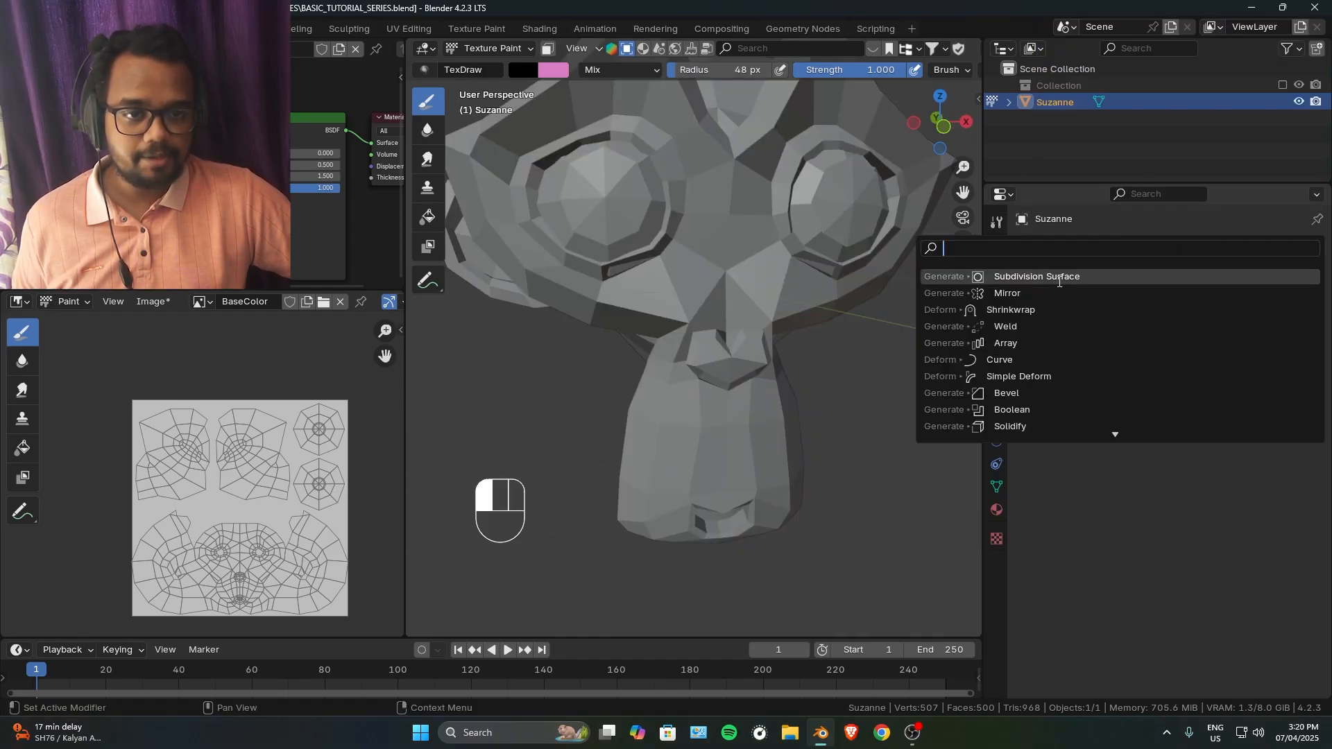
pyautogui.click(1062, 278)
pyautogui.scroll(4, 823, 321)
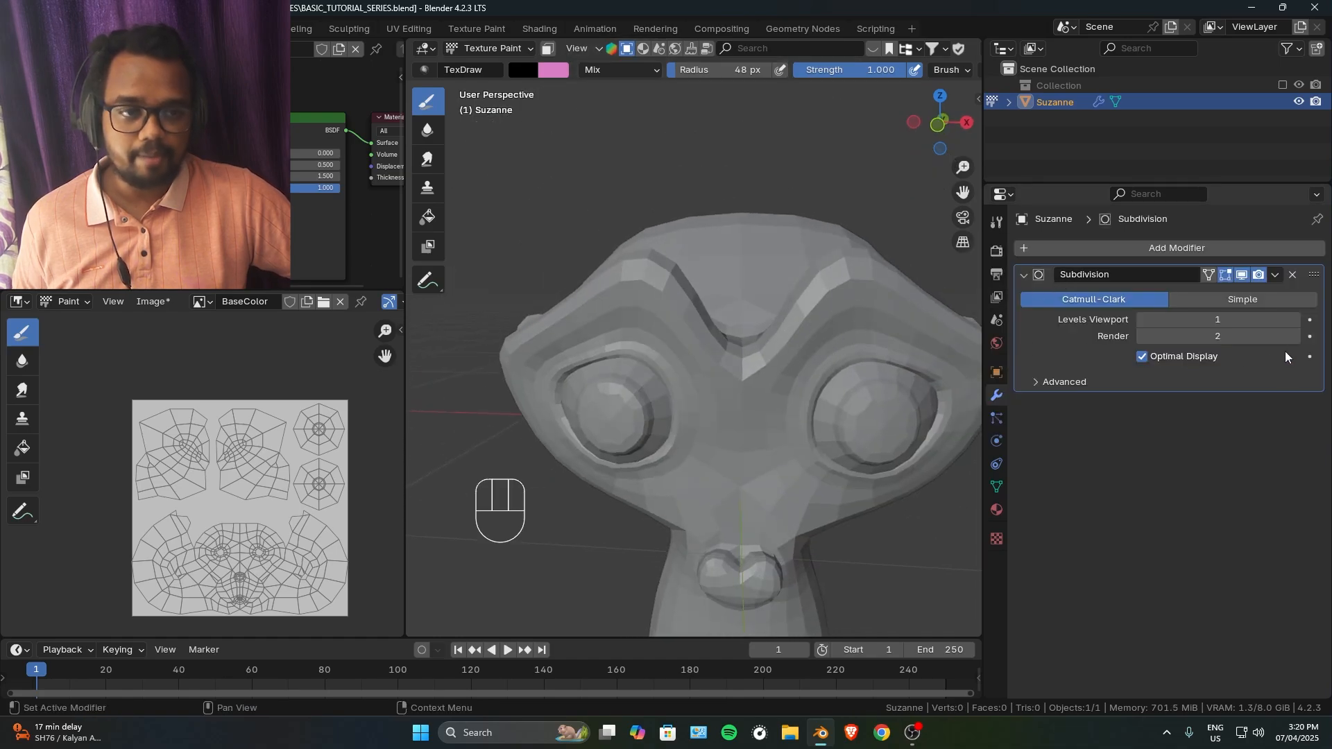
pyautogui.click(1294, 319)
pyautogui.moveTo(668, 371); pyautogui.dragTo(833, 317, button='middle')
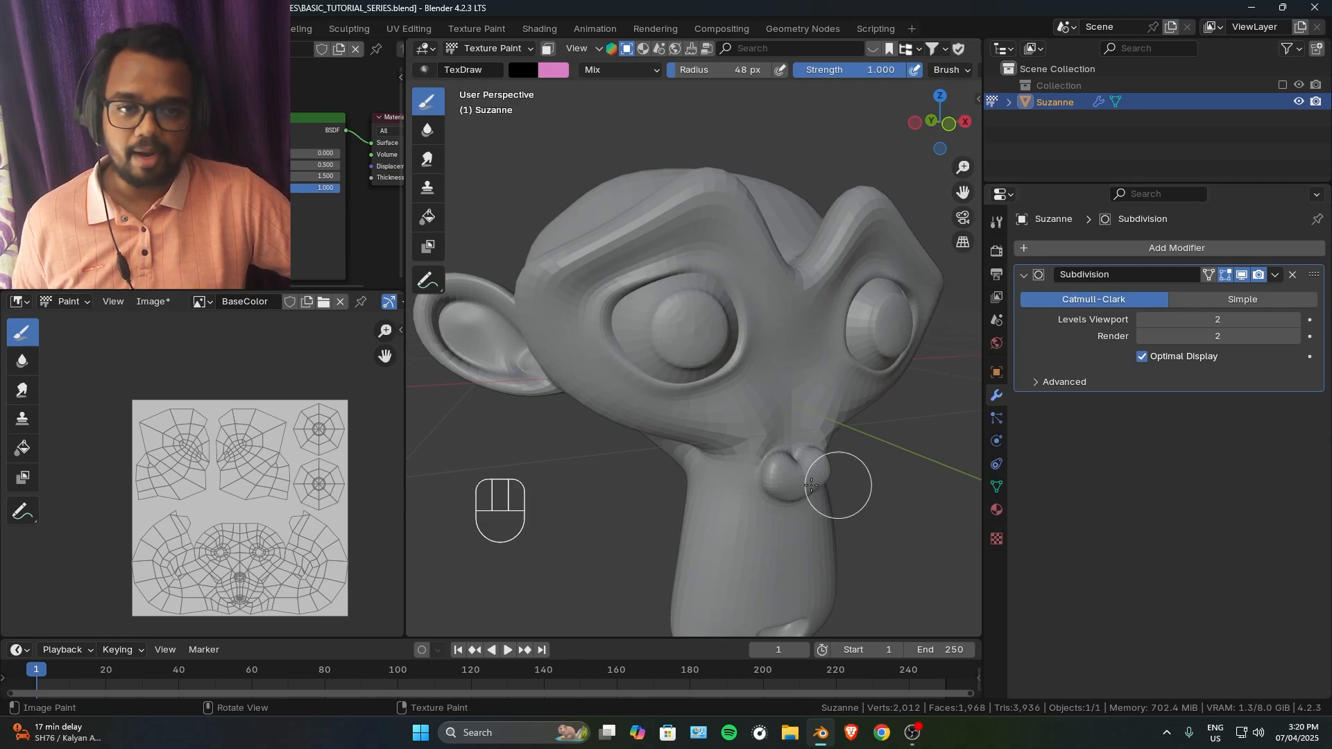
# Paint a black pupil on the monkey's right eye and check it in the 3D Viewport and on the eye's UV island.
pyautogui.moveTo(247, 469); pyautogui.dragTo(226, 444, button='middle')
pyautogui.scroll(1, 122, 378)
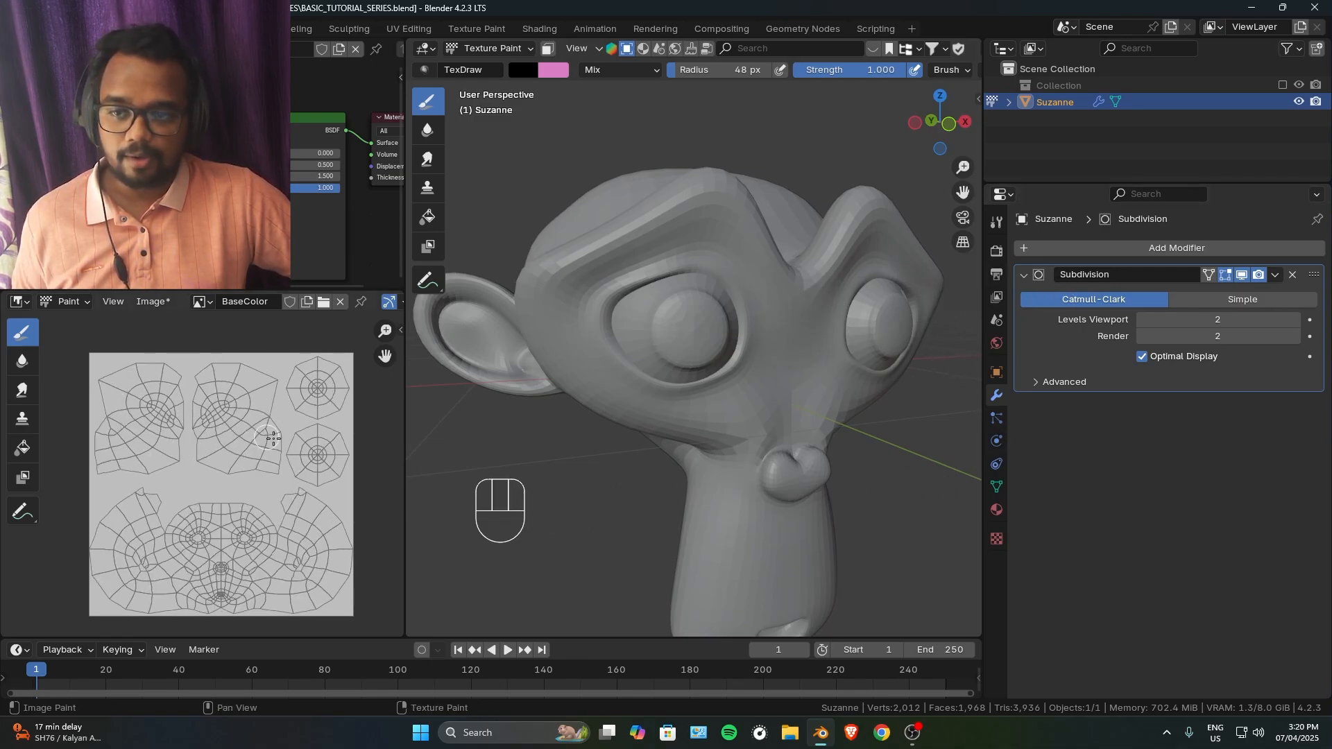
pyautogui.moveTo(289, 442); pyautogui.dragTo(278, 431, button='middle')
pyautogui.moveTo(717, 331)
pyautogui.mouseDown(button='middle')
pyautogui.moveTo(696, 337)
pyautogui.moveTo(695, 324)
pyautogui.mouseUp(button='middle')
pyautogui.moveTo(695, 324)
pyautogui.mouseDown()
pyautogui.moveTo(685, 309)
pyautogui.moveTo(722, 331)
pyautogui.moveTo(658, 331)
pyautogui.mouseUp()
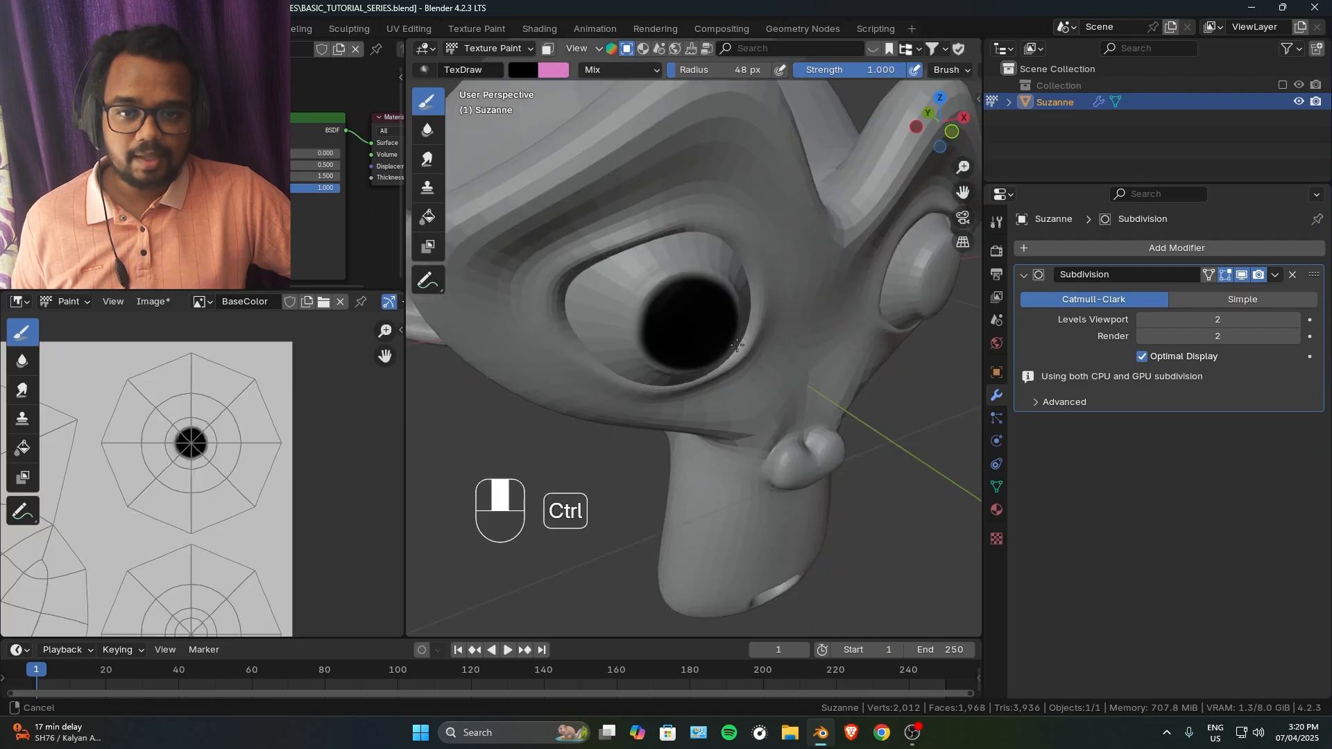
pyautogui.keyDown('ctrl'); pyautogui.moveTo(737, 345); pyautogui.dragTo(670, 260, button='middle'); pyautogui.keyUp('ctrl')
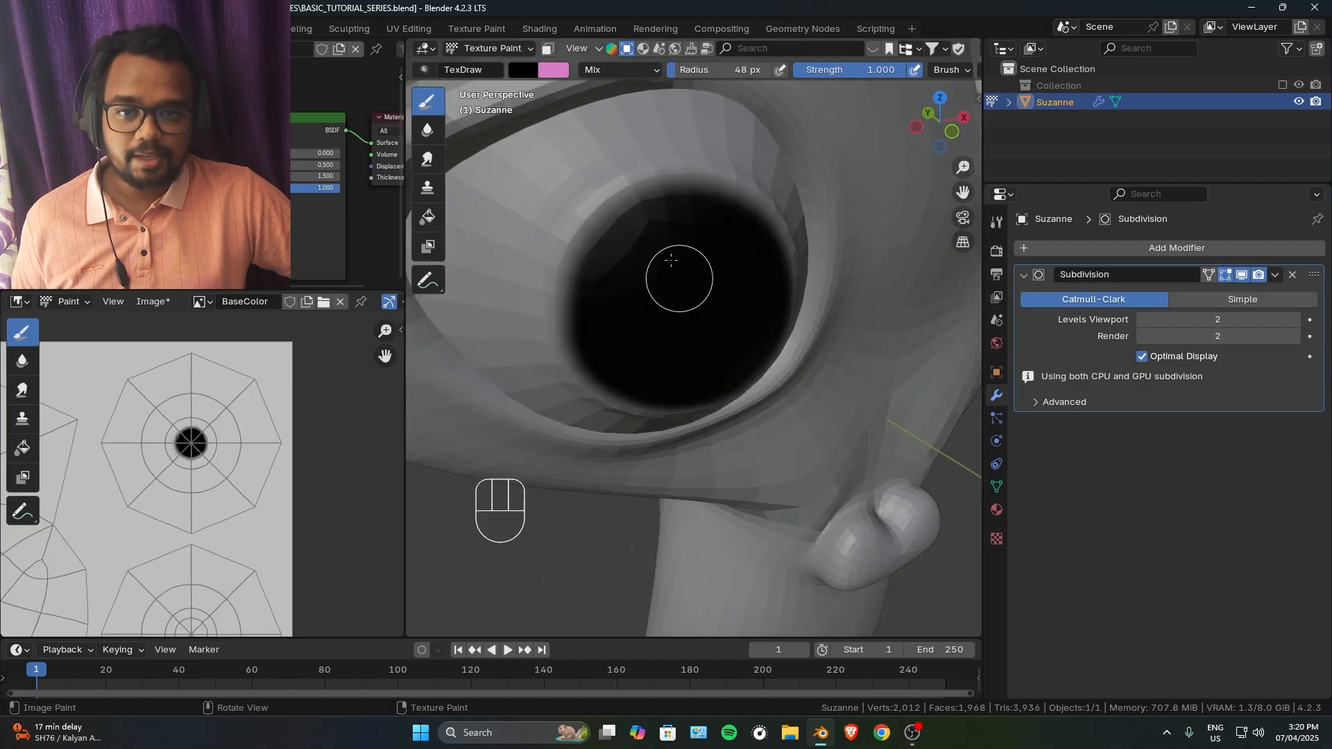
pyautogui.moveTo(709, 194); pyautogui.dragTo(677, 222, button='middle')
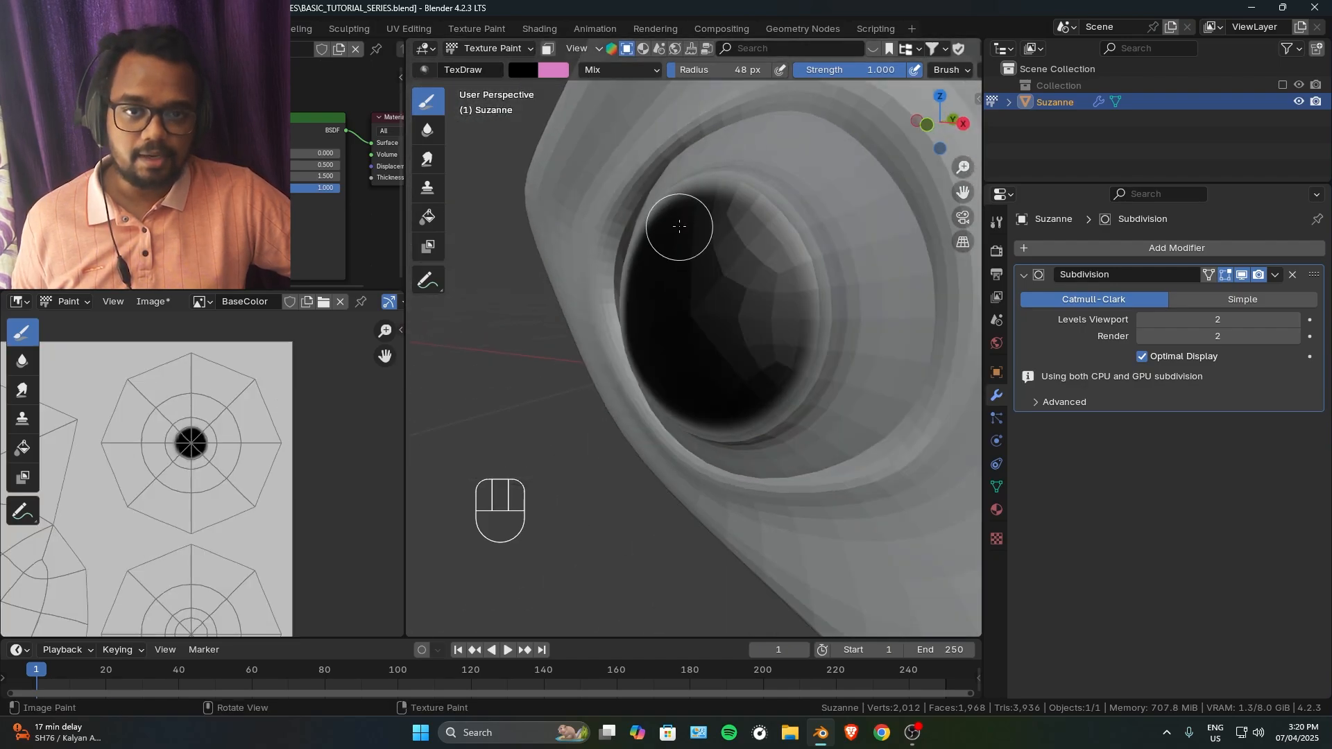
pyautogui.keyDown('ctrl'); pyautogui.moveTo(796, 229); pyautogui.dragTo(770, 324, button='middle'); pyautogui.keyUp('ctrl')
pyautogui.keyDown('ctrl'); pyautogui.moveTo(785, 373); pyautogui.dragTo(794, 330, button='middle'); pyautogui.keyUp('ctrl')
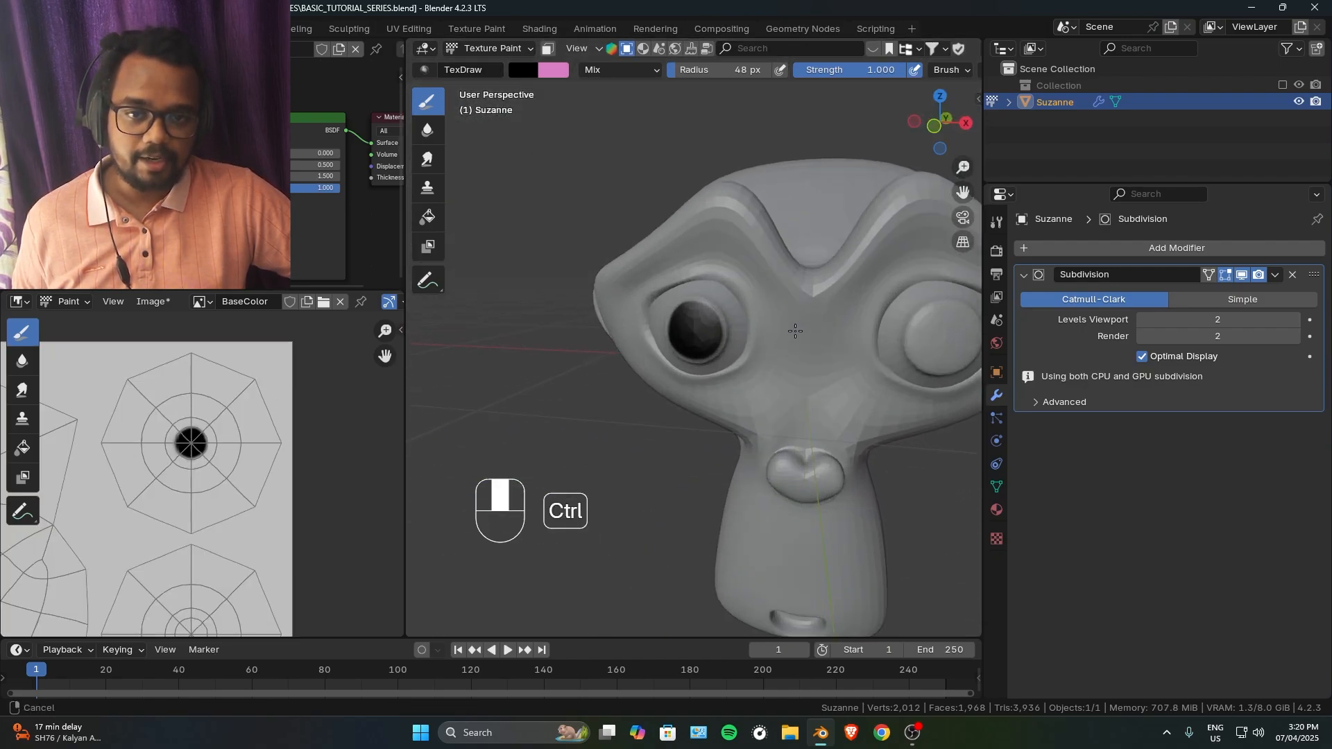
pyautogui.keyDown('shift'); pyautogui.moveTo(908, 394); pyautogui.dragTo(797, 336, button='middle'); pyautogui.keyUp('shift')
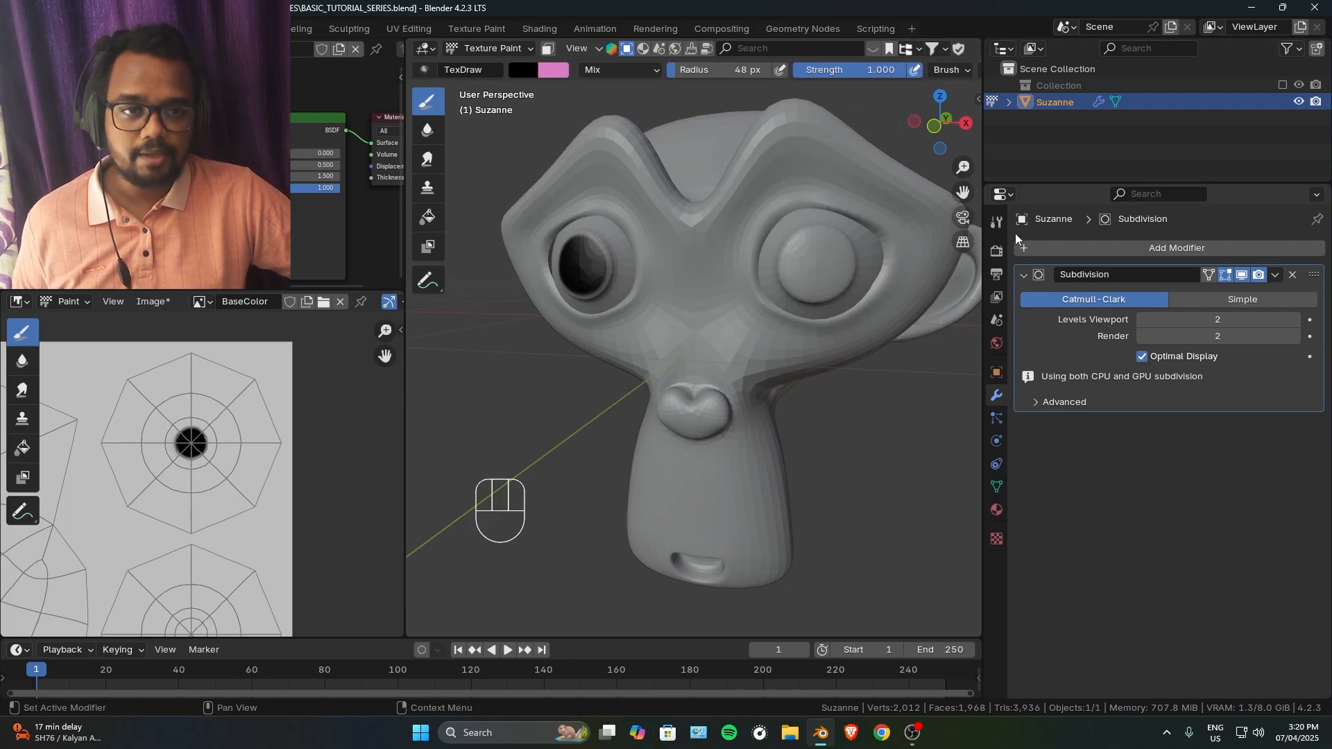
# Expand the TexDraw brush's falloff settings, try the sharp and linear curve presets, and choose the flat constant preset.
pyautogui.click(998, 225)
pyautogui.scroll(-5, 1150, 581)
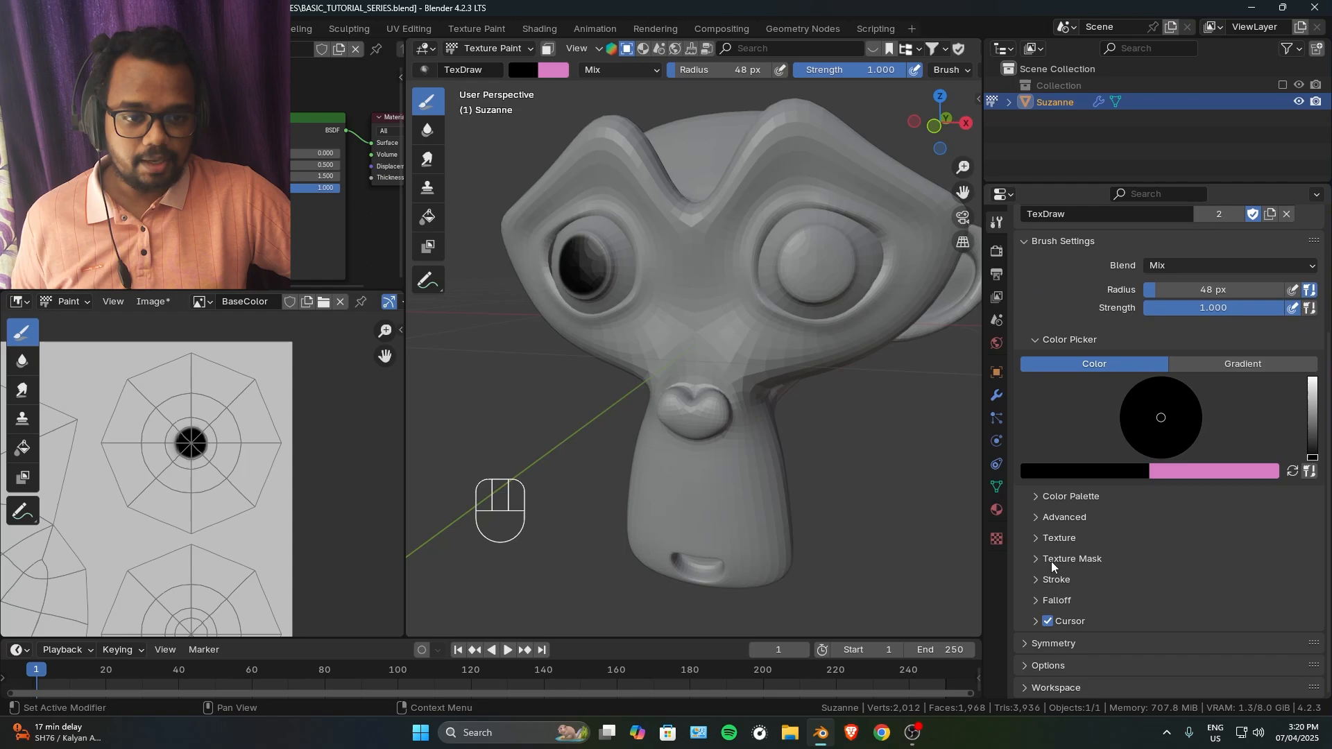
pyautogui.click(1037, 601)
pyautogui.scroll(-5, 1125, 523)
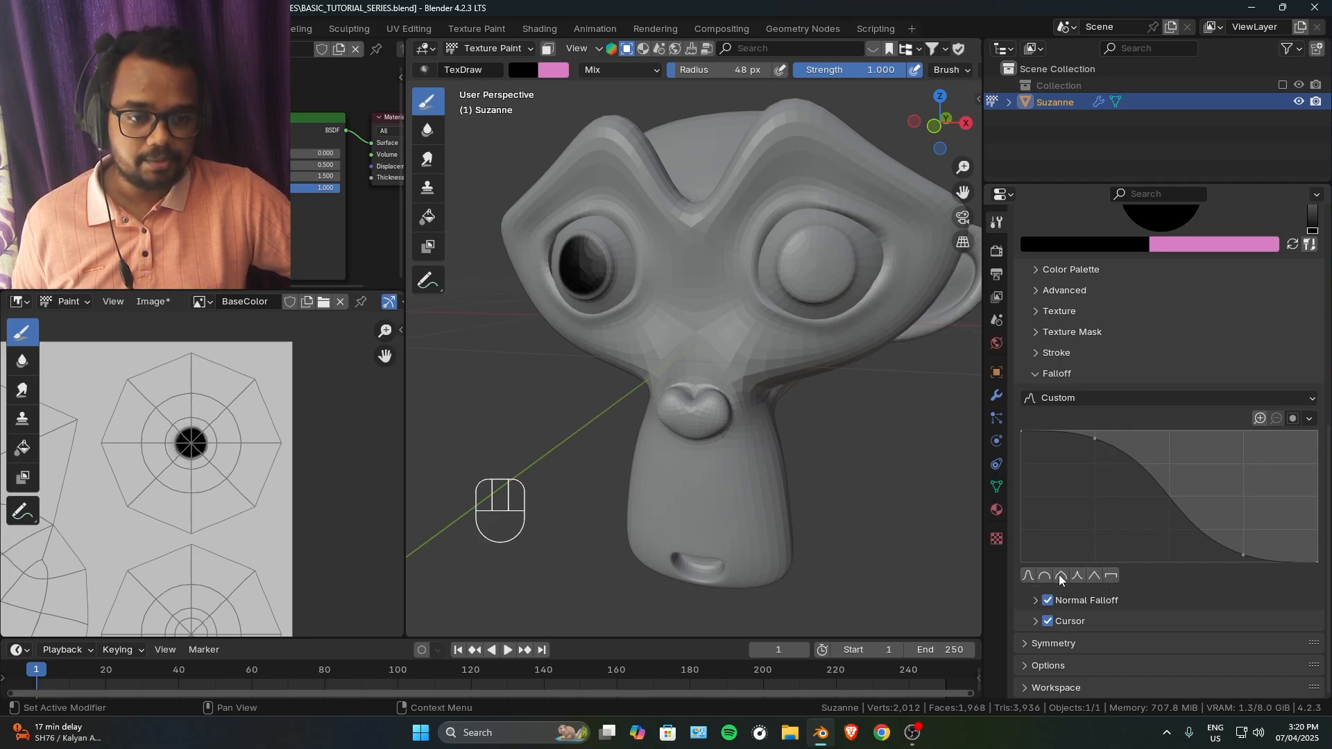
pyautogui.click(1109, 576)
pyautogui.click(1095, 577)
pyautogui.click(1076, 577)
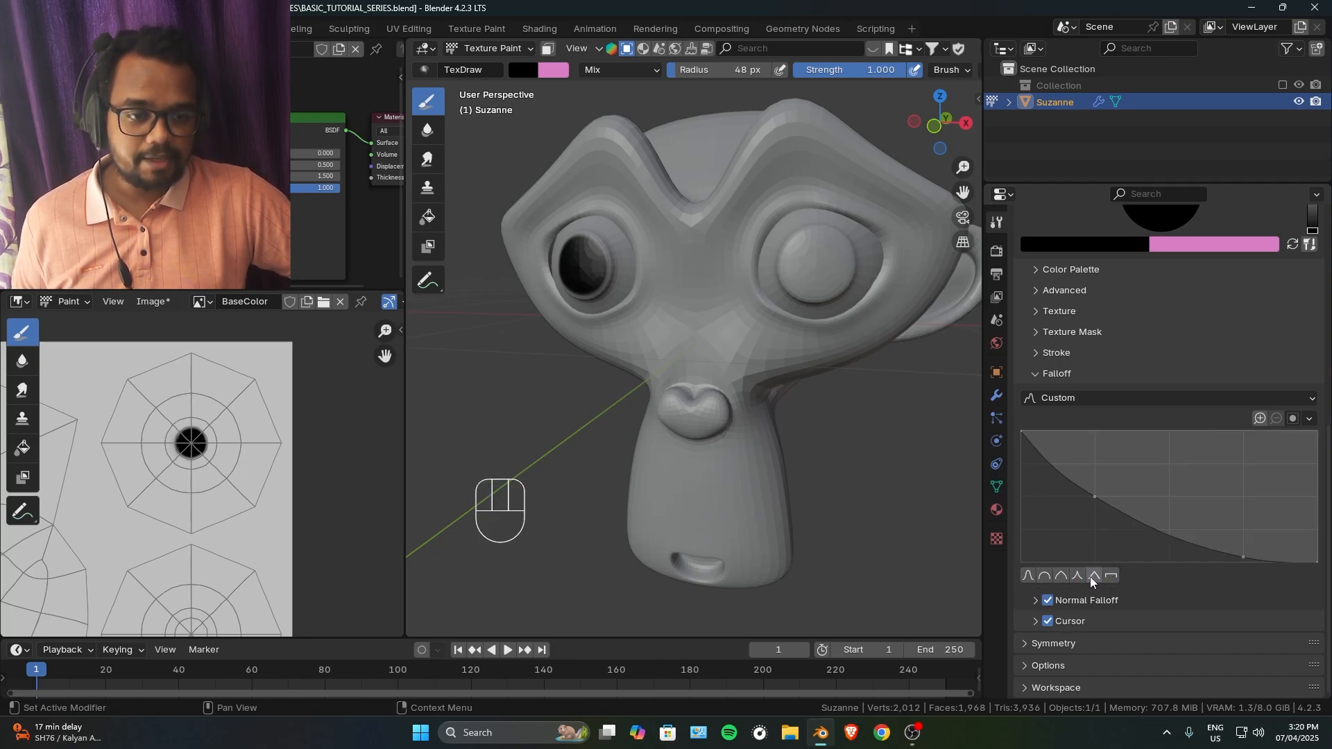
pyautogui.click(1109, 576)
# Paint a round black spot on the monkey's face between the eyes.
pyautogui.moveTo(747, 327)
pyautogui.mouseDown(button='middle')
pyautogui.moveTo(669, 323)
pyautogui.moveTo(693, 306)
pyautogui.moveTo(735, 324)
pyautogui.mouseUp(button='middle')
pyautogui.moveTo(735, 325)
pyautogui.mouseDown()
pyautogui.moveTo(752, 352)
pyautogui.moveTo(737, 334)
pyautogui.moveTo(762, 336)
pyautogui.moveTo(734, 335)
pyautogui.mouseUp()
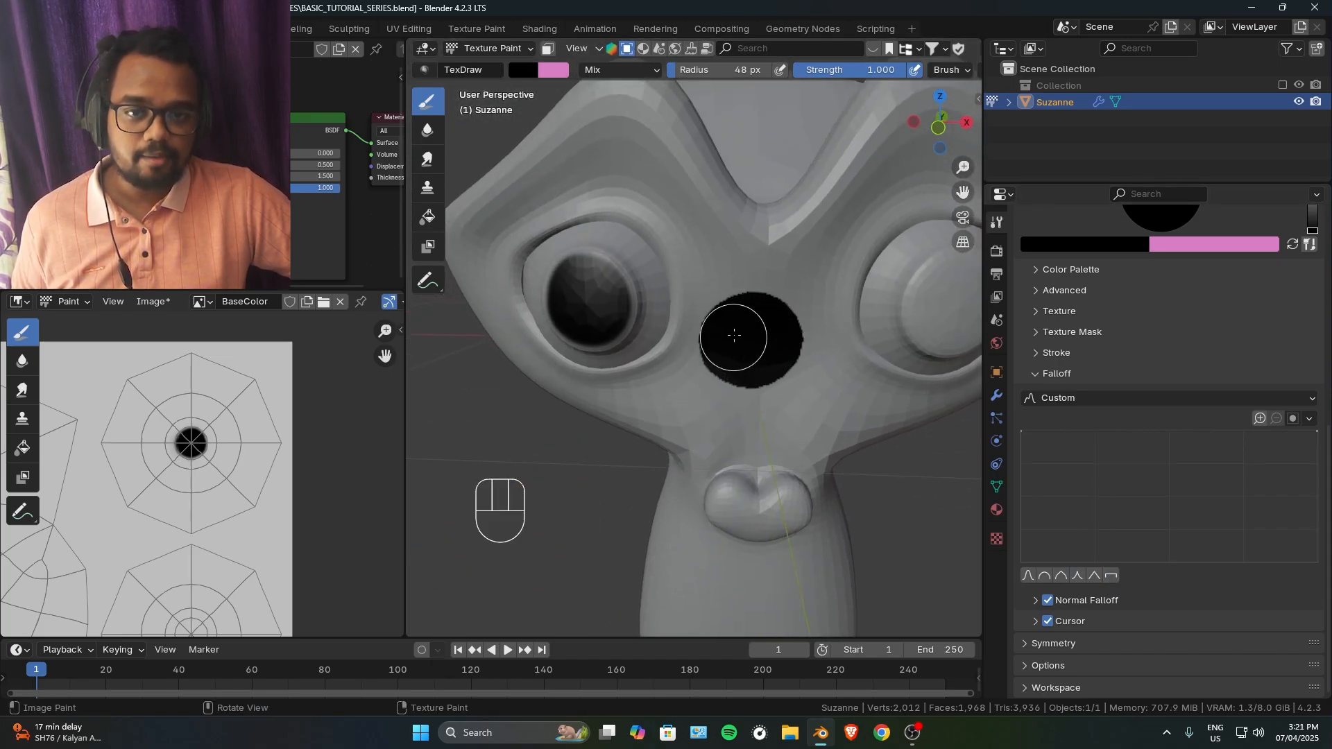
pyautogui.moveTo(765, 332); pyautogui.dragTo(745, 322, button='middle')
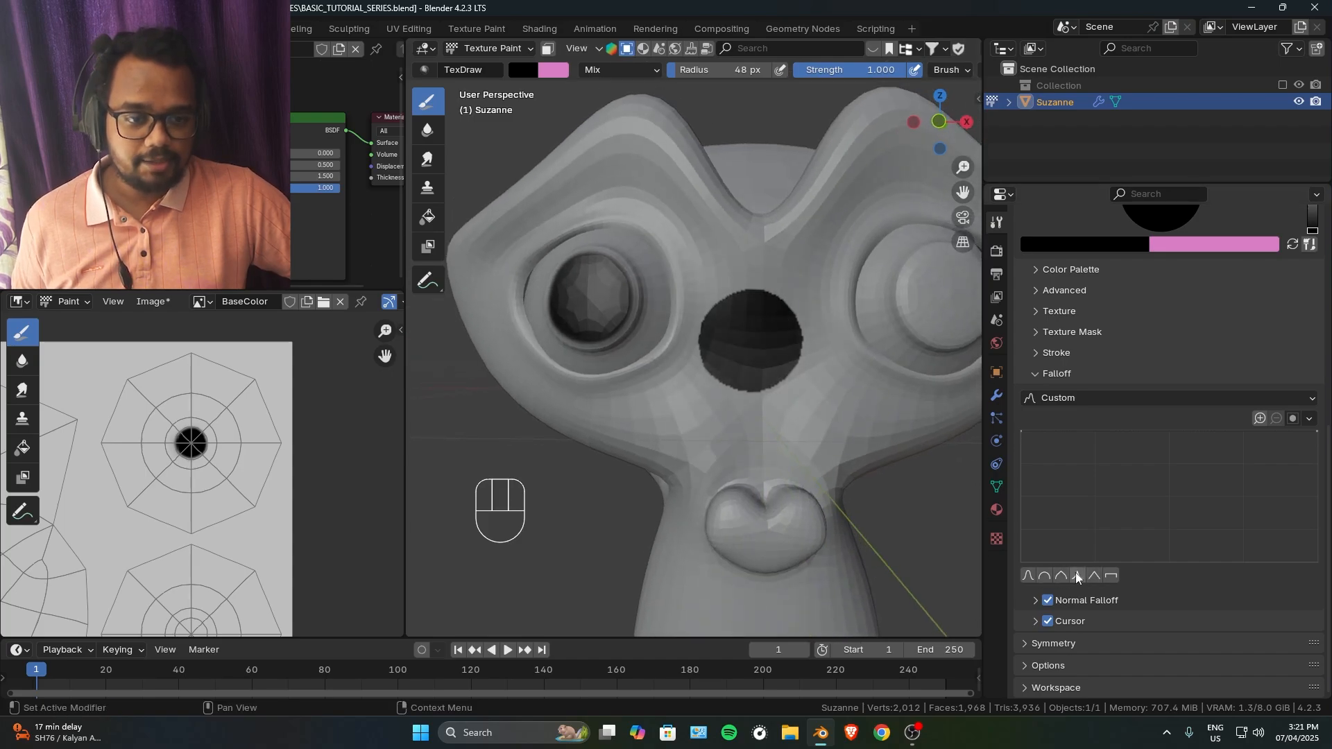
# Try the linear falloff preset by painting a soft black spot just above the monkey's nose.
pyautogui.click(1097, 575)
pyautogui.keyDown('shift'); pyautogui.moveTo(769, 442); pyautogui.dragTo(680, 297, button='middle'); pyautogui.keyUp('shift')
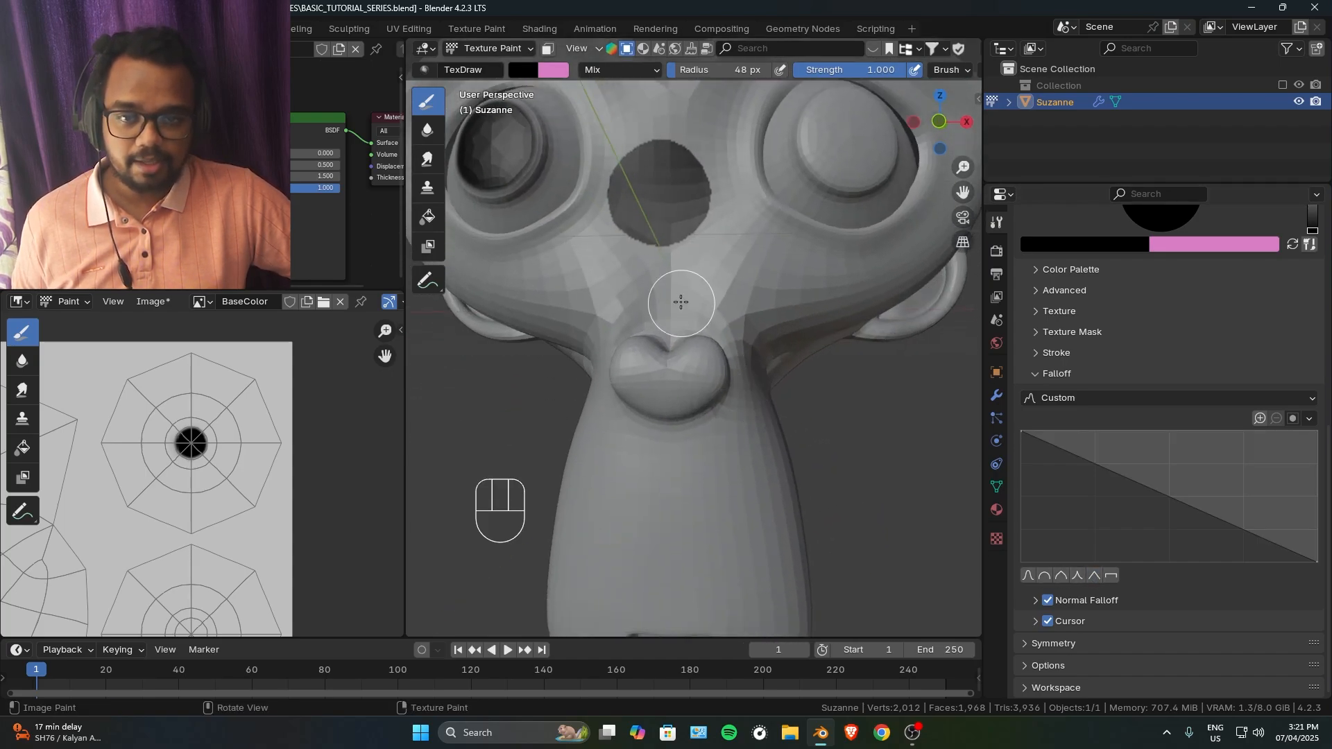
pyautogui.moveTo(683, 296)
pyautogui.mouseDown()
pyautogui.moveTo(674, 305)
pyautogui.moveTo(694, 307)
pyautogui.mouseUp()
pyautogui.scroll(2, 694, 307)
pyautogui.moveTo(625, 297); pyautogui.dragTo(652, 309, button='middle')
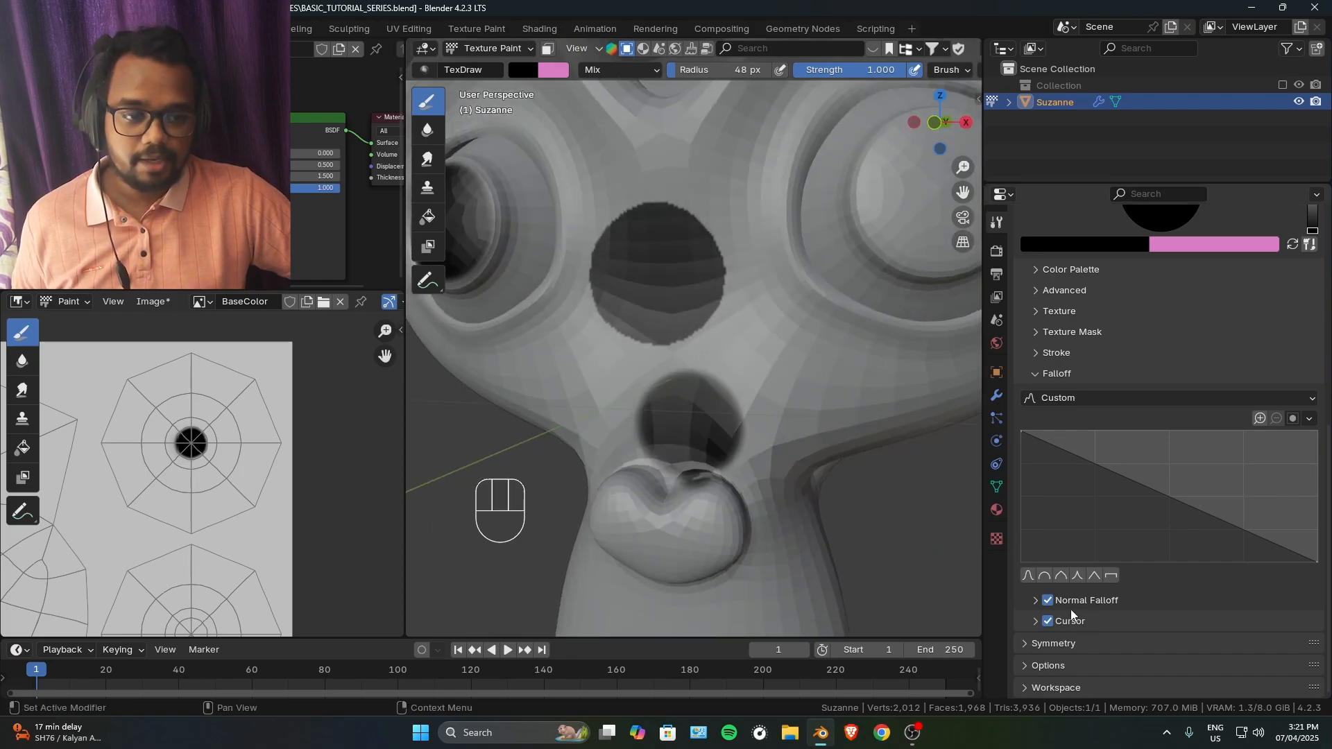
# Try the sharp falloff preset by painting a black spot between the nose and the monkey's left eye.
pyautogui.click(1075, 577)
pyautogui.moveTo(797, 366)
pyautogui.mouseDown()
pyautogui.moveTo(815, 375)
pyautogui.moveTo(809, 357)
pyautogui.moveTo(786, 404)
pyautogui.moveTo(817, 372)
pyautogui.moveTo(782, 363)
pyautogui.mouseUp()
pyautogui.moveTo(782, 362)
pyautogui.keyDown('ctrl'); pyautogui.mouseDown(button='middle')
pyautogui.moveTo(750, 384)
pyautogui.moveTo(779, 365)
pyautogui.moveTo(709, 338)
pyautogui.mouseUp(button='middle'); pyautogui.keyUp('ctrl')
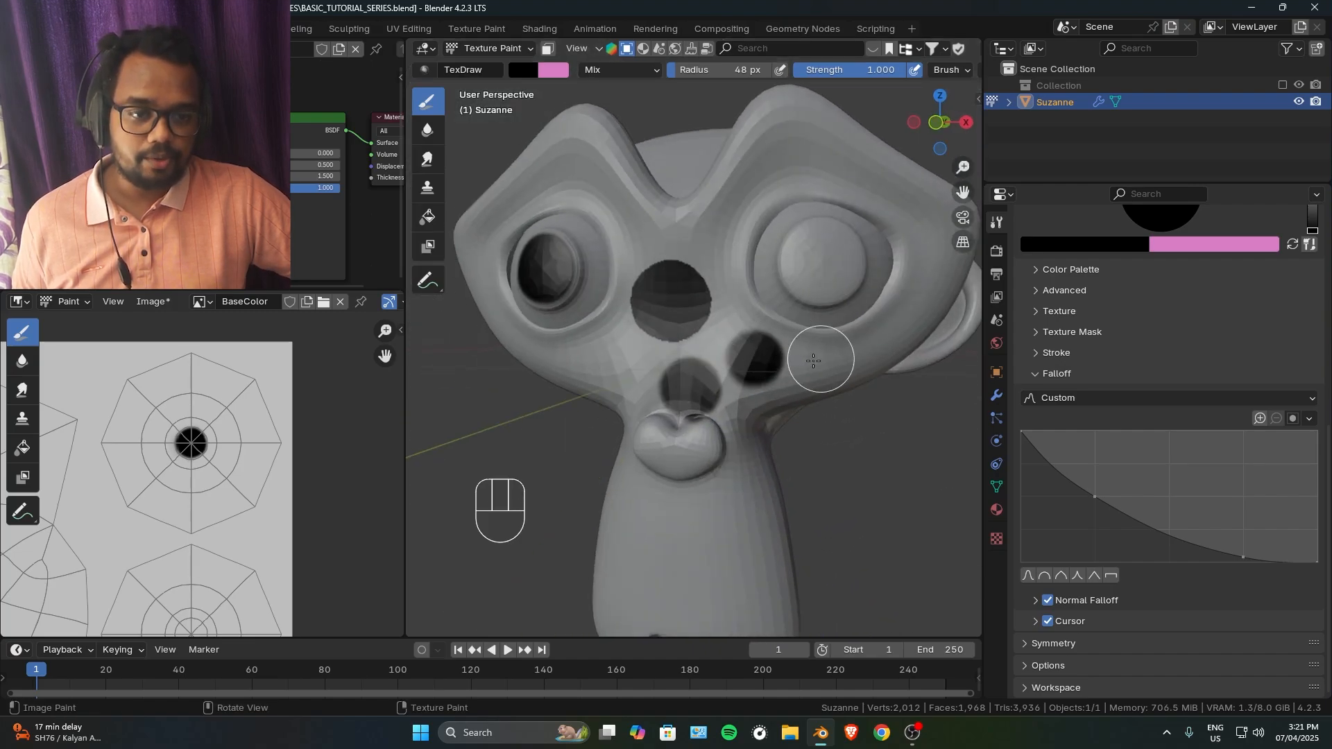
# Undo the painted strokes on the monkey's eye and face.
pyautogui.hotkey('ctrl', 'z')
pyautogui.hotkey('ctrl', 'z')
pyautogui.hotkey('ctrl', 'z')
pyautogui.hotkey('ctrl', 'z')
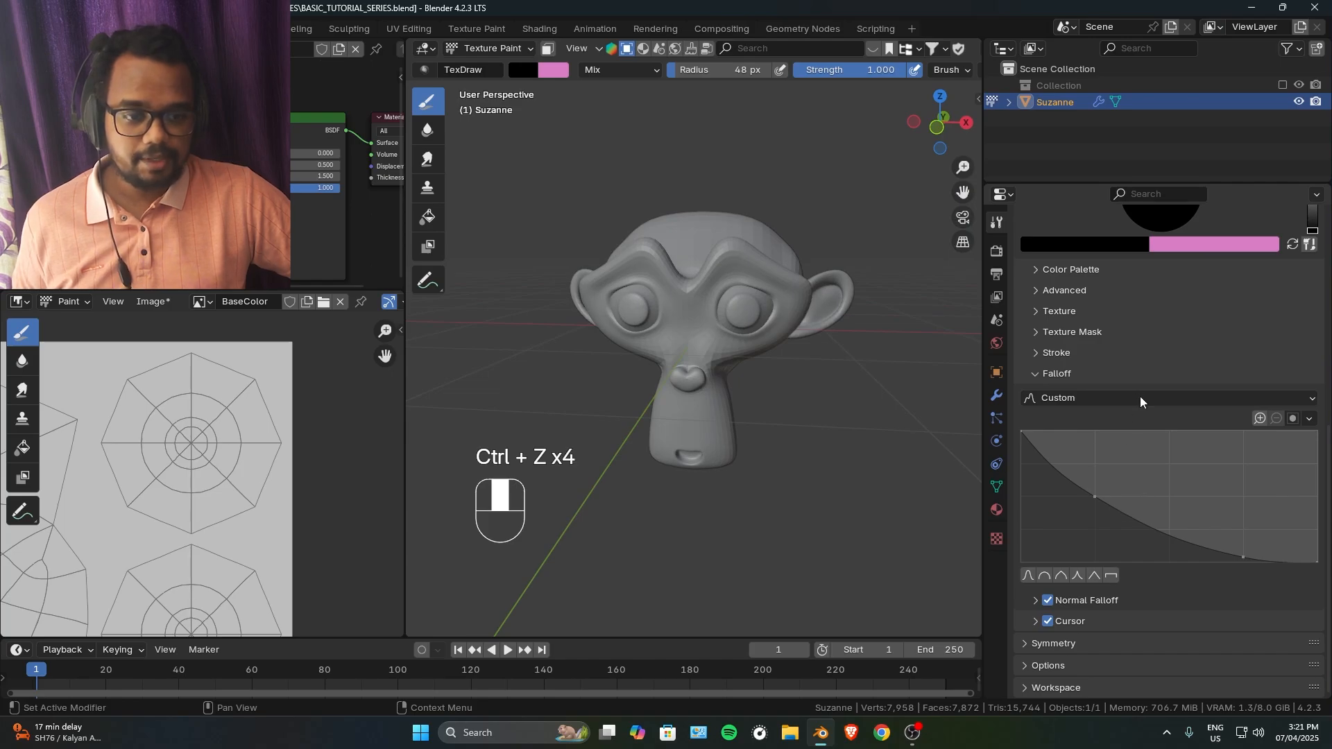
# Choose the smooth falloff preset for the brush and enable symmetry mirroring on the X axis.
pyautogui.click(1025, 643)
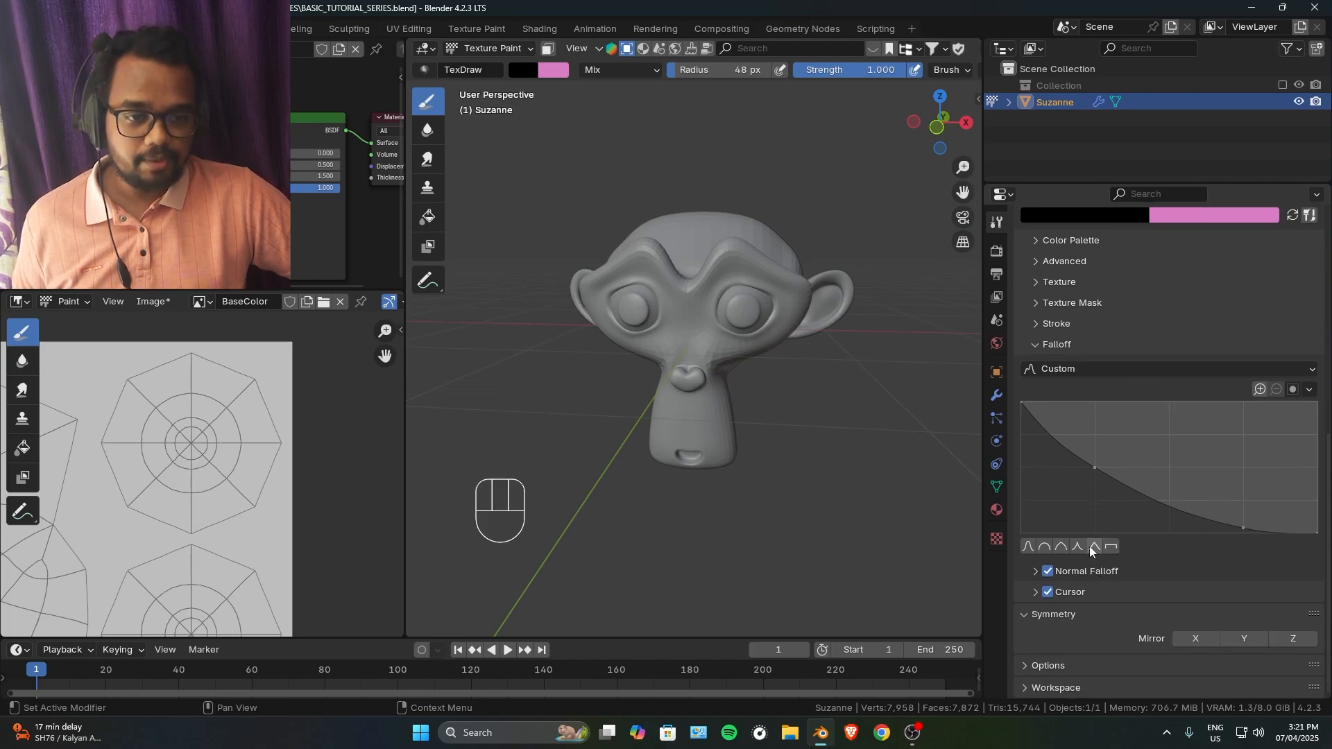
pyautogui.click(1045, 547)
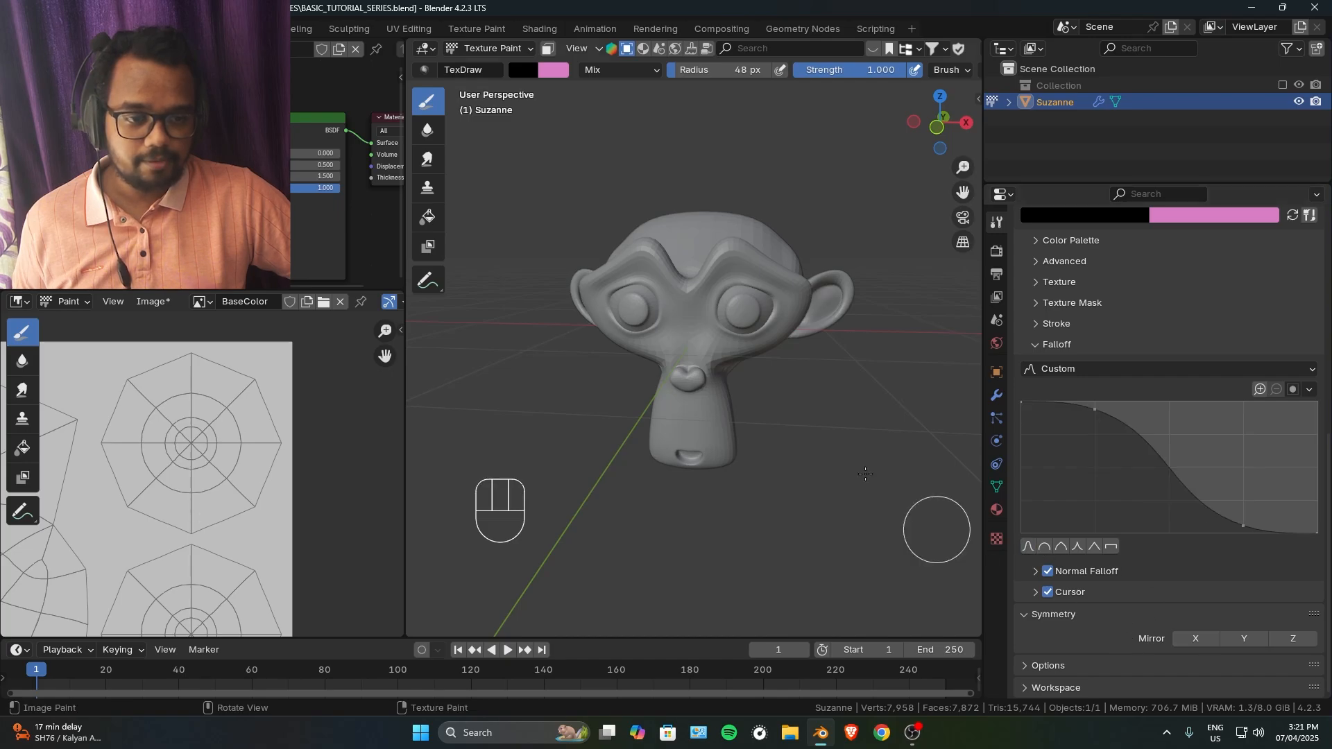
pyautogui.moveTo(933, 529); pyautogui.dragTo(774, 332, button='middle')
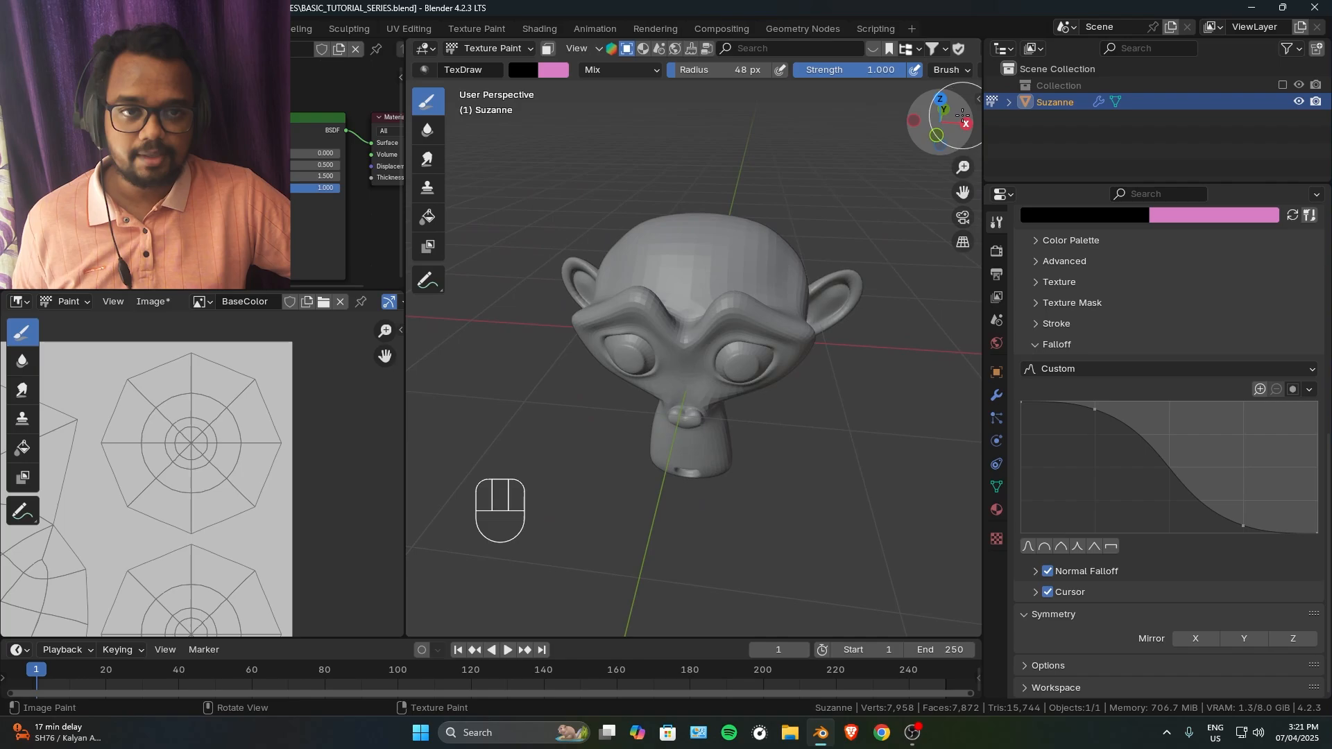
pyautogui.moveTo(791, 248); pyautogui.dragTo(813, 302)
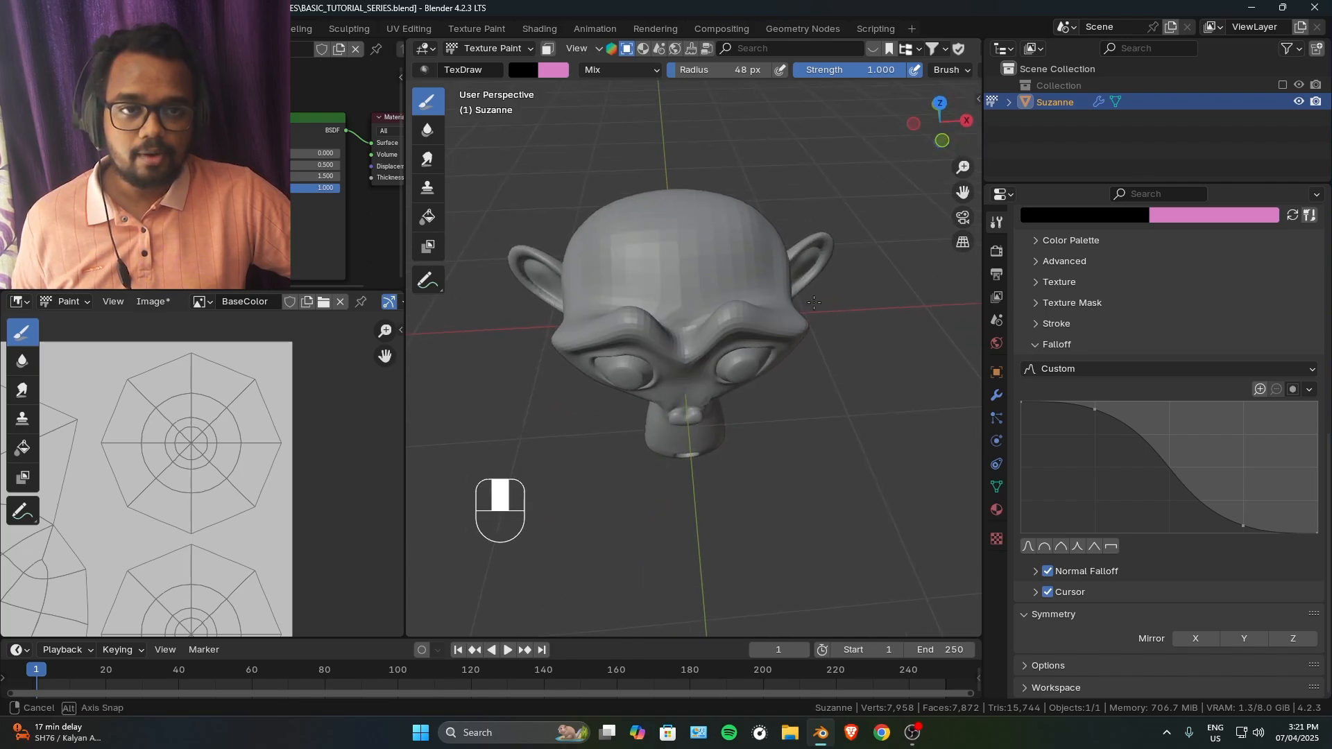
pyautogui.moveTo(813, 302); pyautogui.dragTo(804, 278, button='middle')
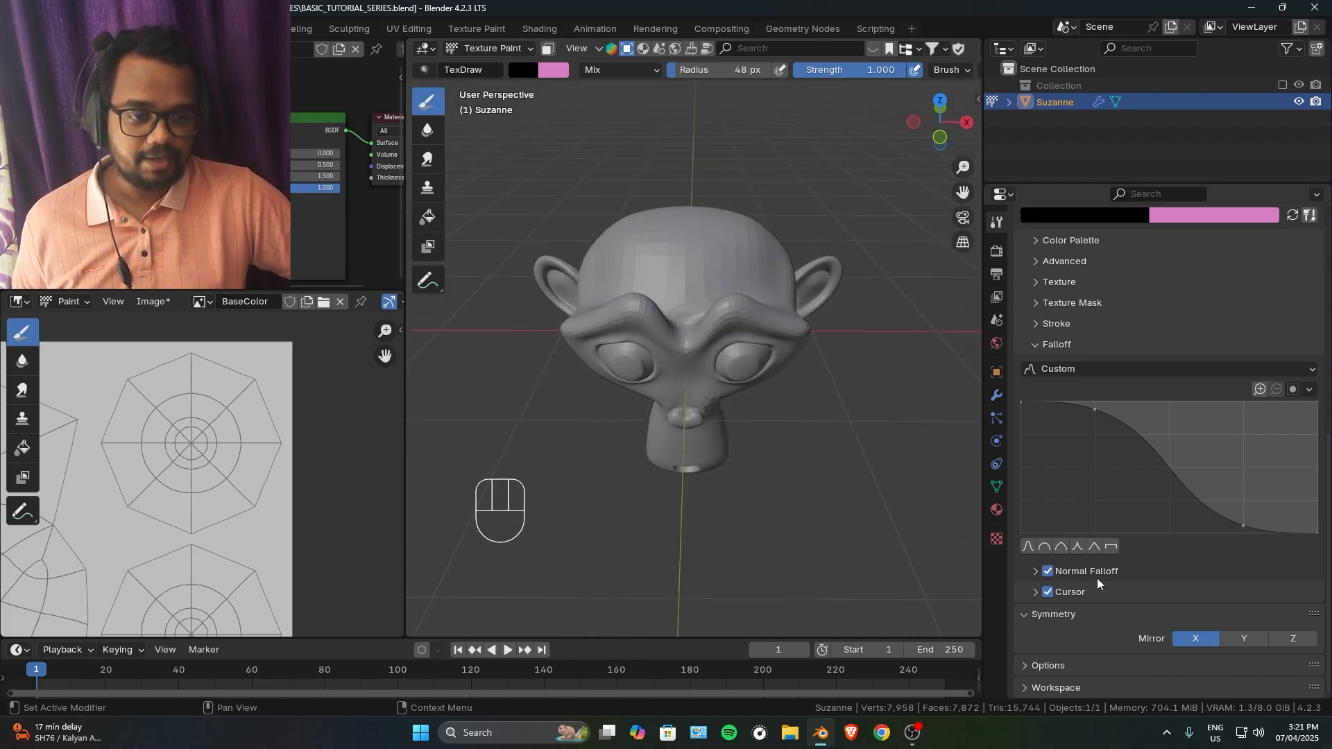
# Try painting mirrored black pupils over the monkey's eyes, and undo the stroke.
pyautogui.keyDown('ctrl'); pyautogui.moveTo(642, 362); pyautogui.dragTo(647, 341, button='middle'); pyautogui.keyUp('ctrl')
pyautogui.moveTo(648, 344); pyautogui.dragTo(653, 305, button='middle')
pyautogui.moveTo(576, 374); pyautogui.dragTo(578, 369)
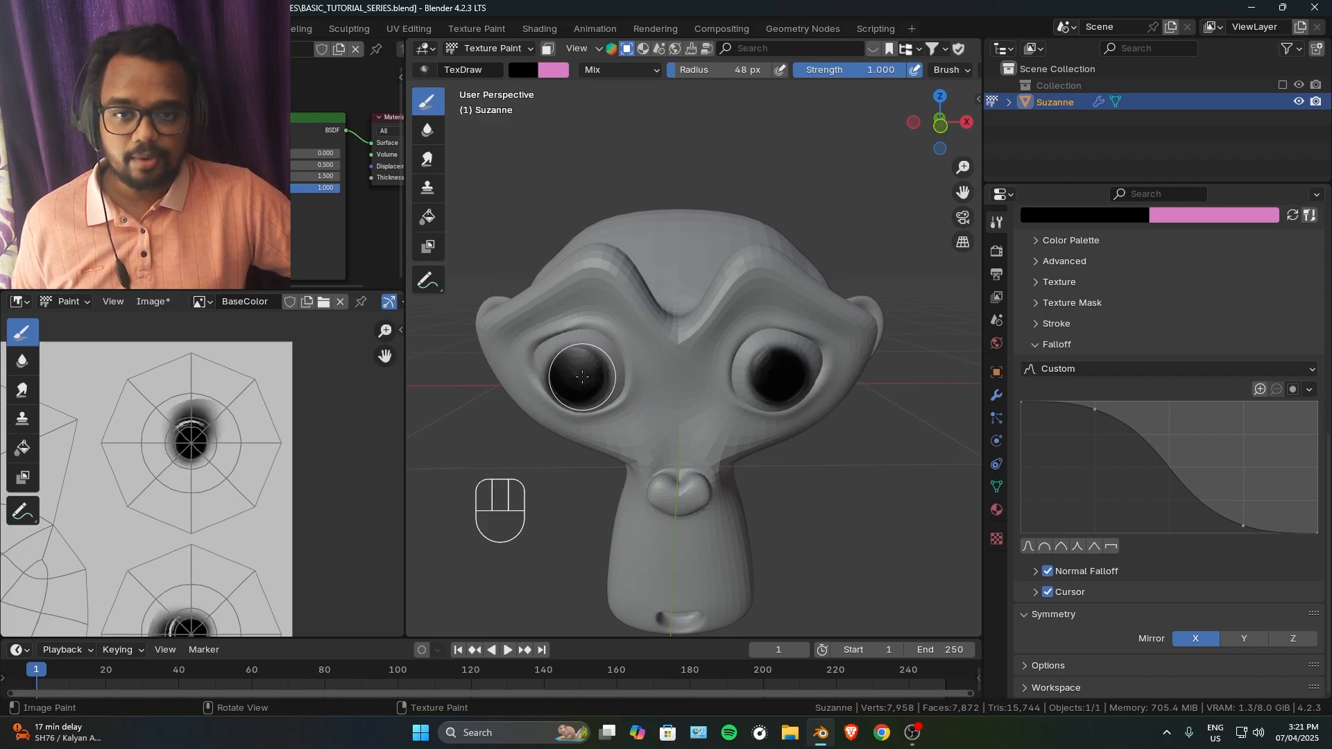
pyautogui.moveTo(578, 368); pyautogui.dragTo(764, 353, button='middle')
pyautogui.hotkey('ctrl', 'z')
pyautogui.hotkey('ctrl', 'shift', 'z')
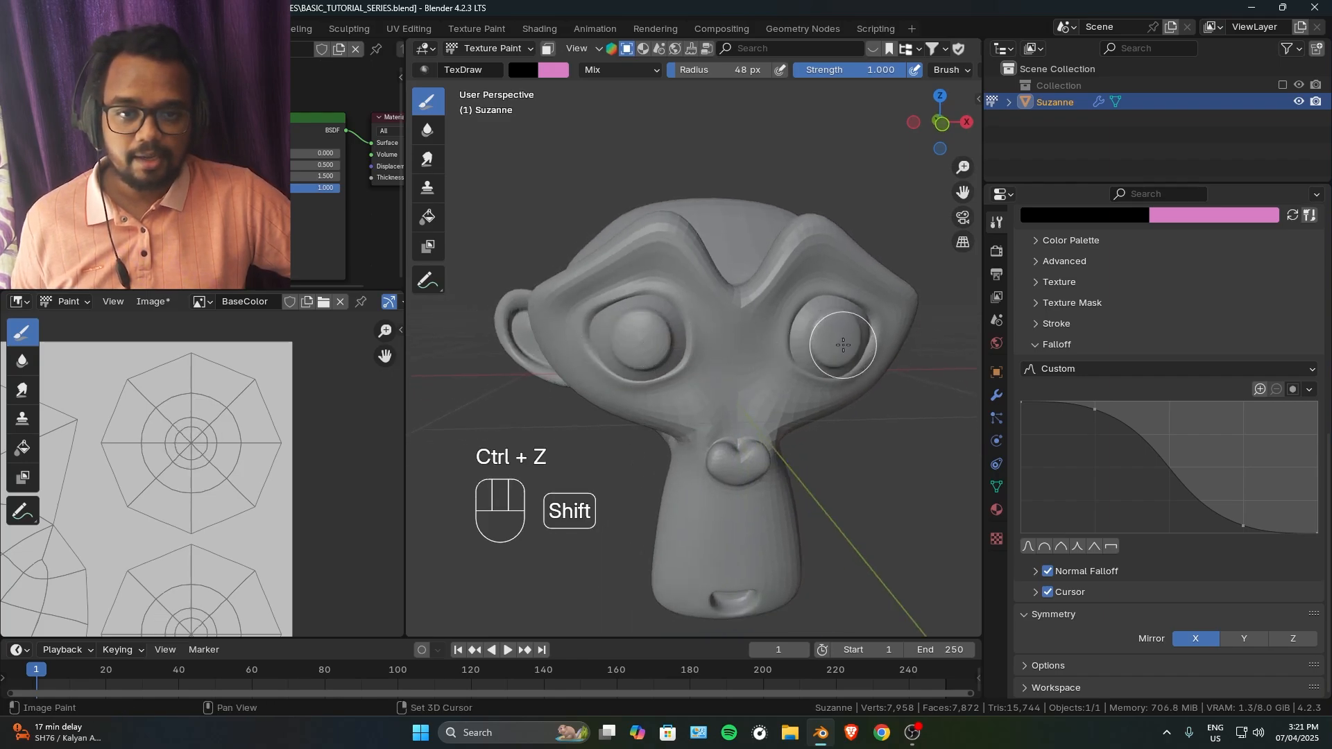
# Paint soft black pupils on both of the monkey's eyes using the X mirroring.
pyautogui.moveTo(674, 351); pyautogui.dragTo(652, 385, button='middle')
pyautogui.moveTo(638, 392)
pyautogui.mouseDown()
pyautogui.moveTo(627, 392)
pyautogui.moveTo(642, 399)
pyautogui.mouseUp()
pyautogui.moveTo(642, 399); pyautogui.dragTo(639, 395)
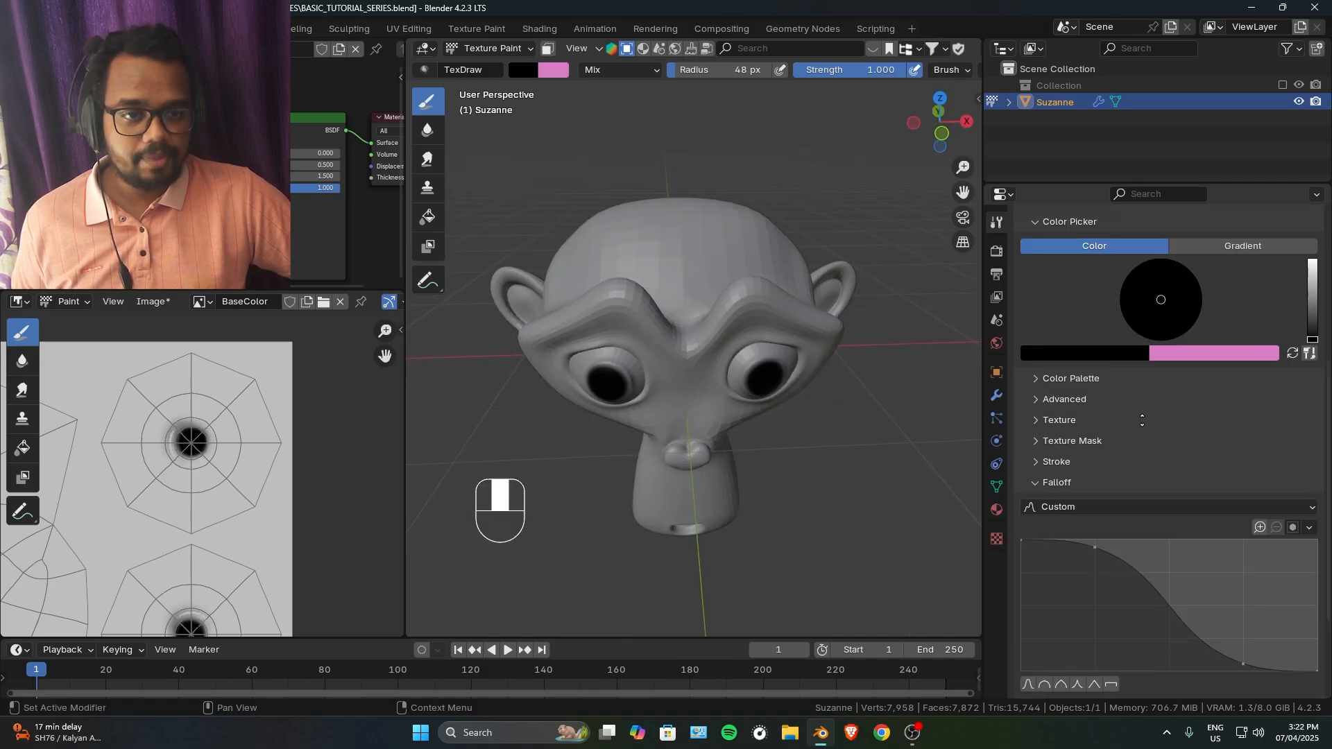
# Expand the TexDraw brush's Stroke settings.
pyautogui.scroll(1, 1141, 420)
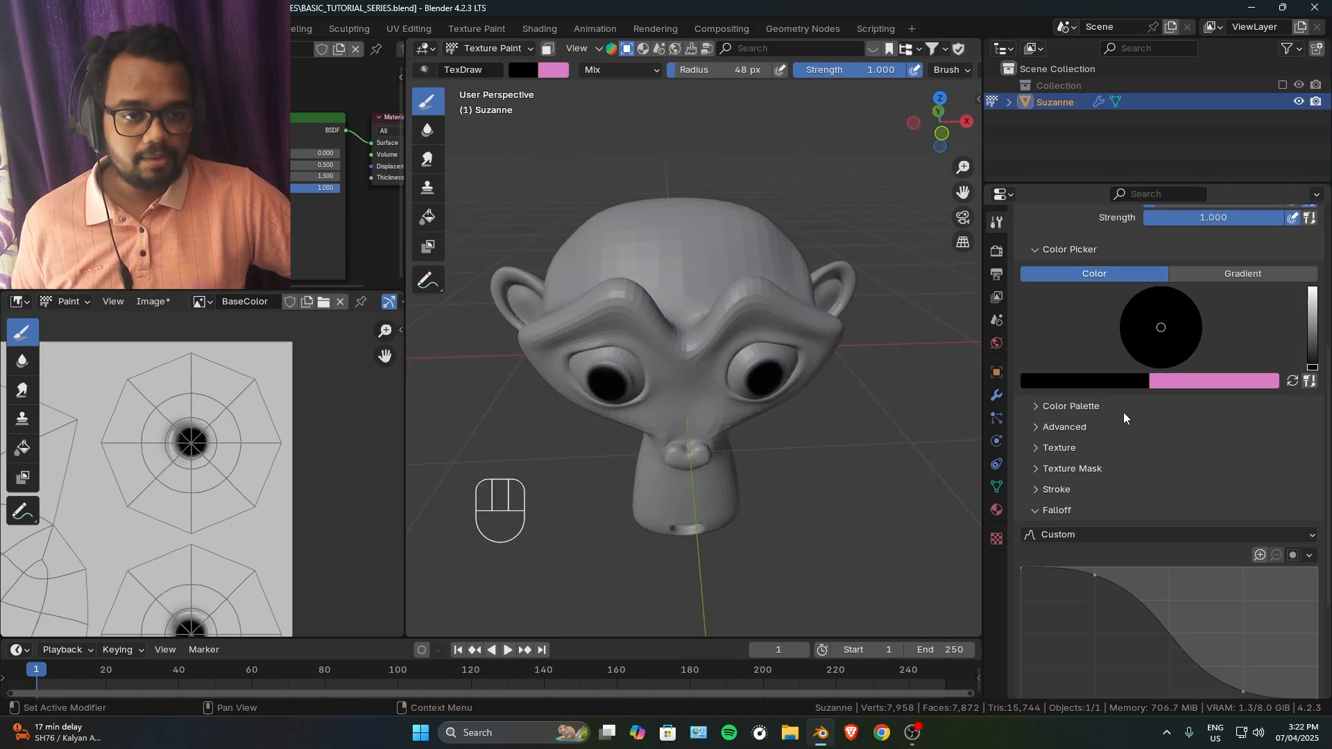
pyautogui.click(1035, 489)
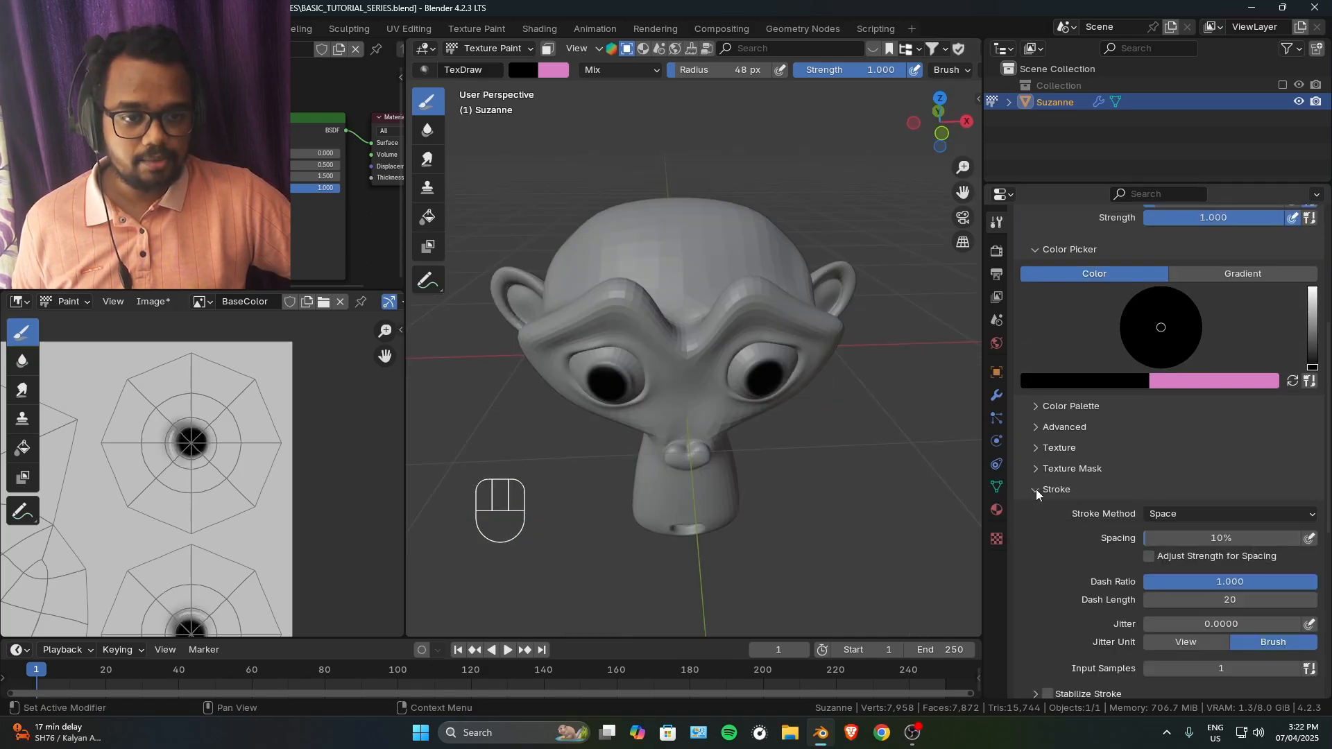
pyautogui.scroll(-6, 1156, 347)
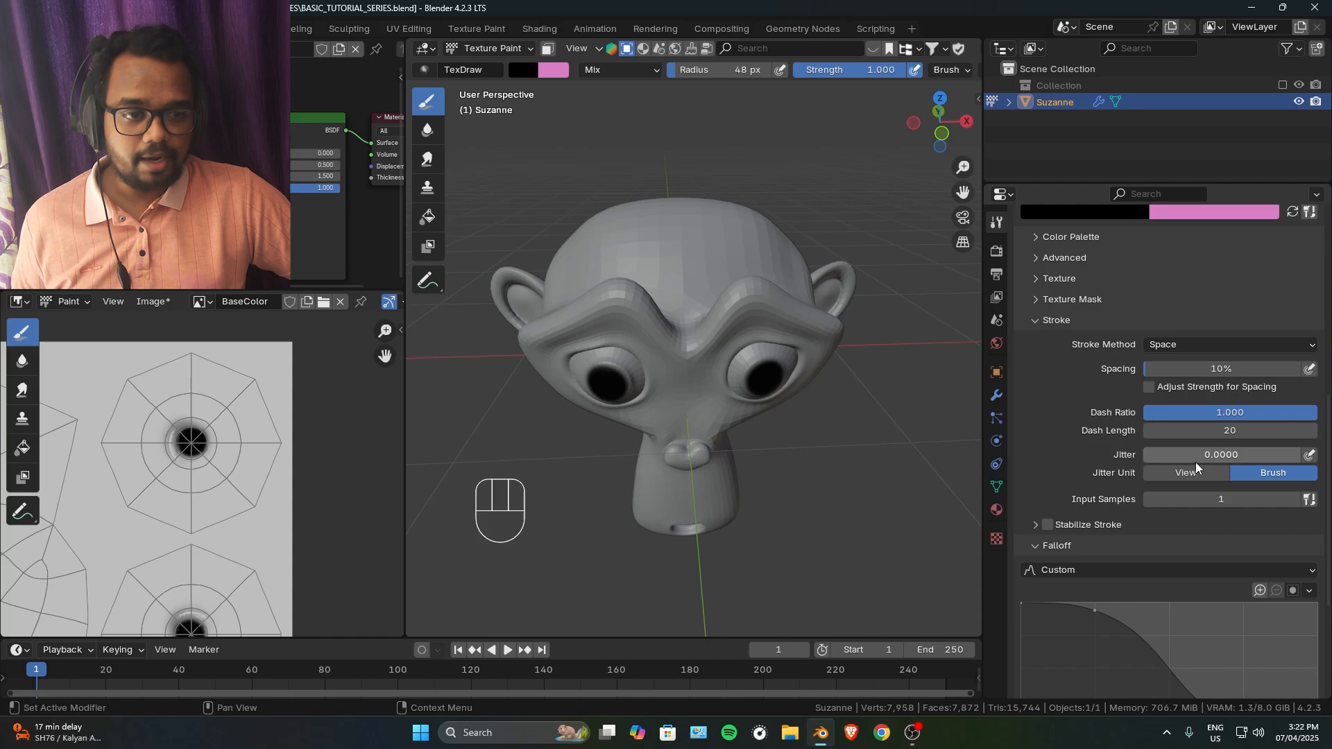
# Try a jitter of 1.1616 with a stroke across the forehead, undo the stroke and return the jitter to 0.
pyautogui.moveTo(1175, 457); pyautogui.dragTo(1238, 456)
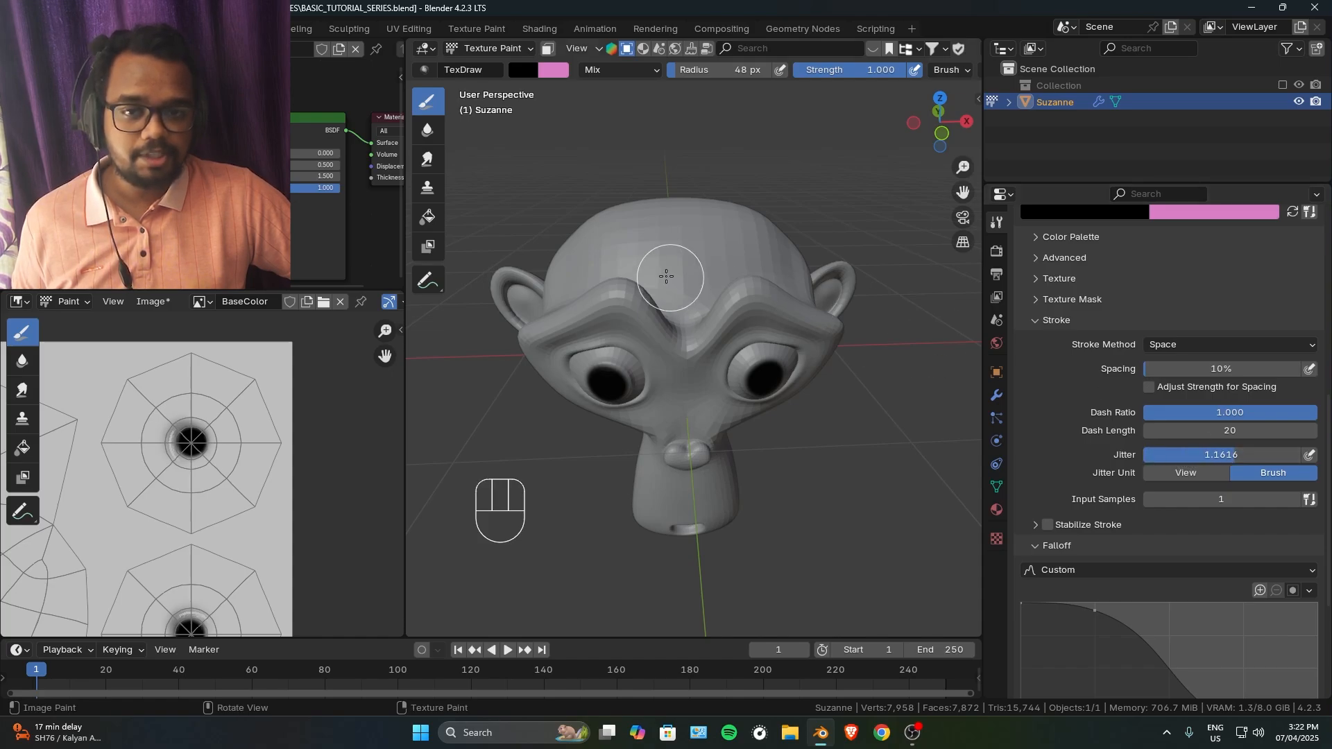
pyautogui.moveTo(666, 276); pyautogui.dragTo(639, 232, button='middle')
pyautogui.moveTo(639, 232)
pyautogui.mouseDown()
pyautogui.moveTo(699, 231)
pyautogui.moveTo(783, 268)
pyautogui.mouseUp()
pyautogui.hotkey('ctrl', 'z')
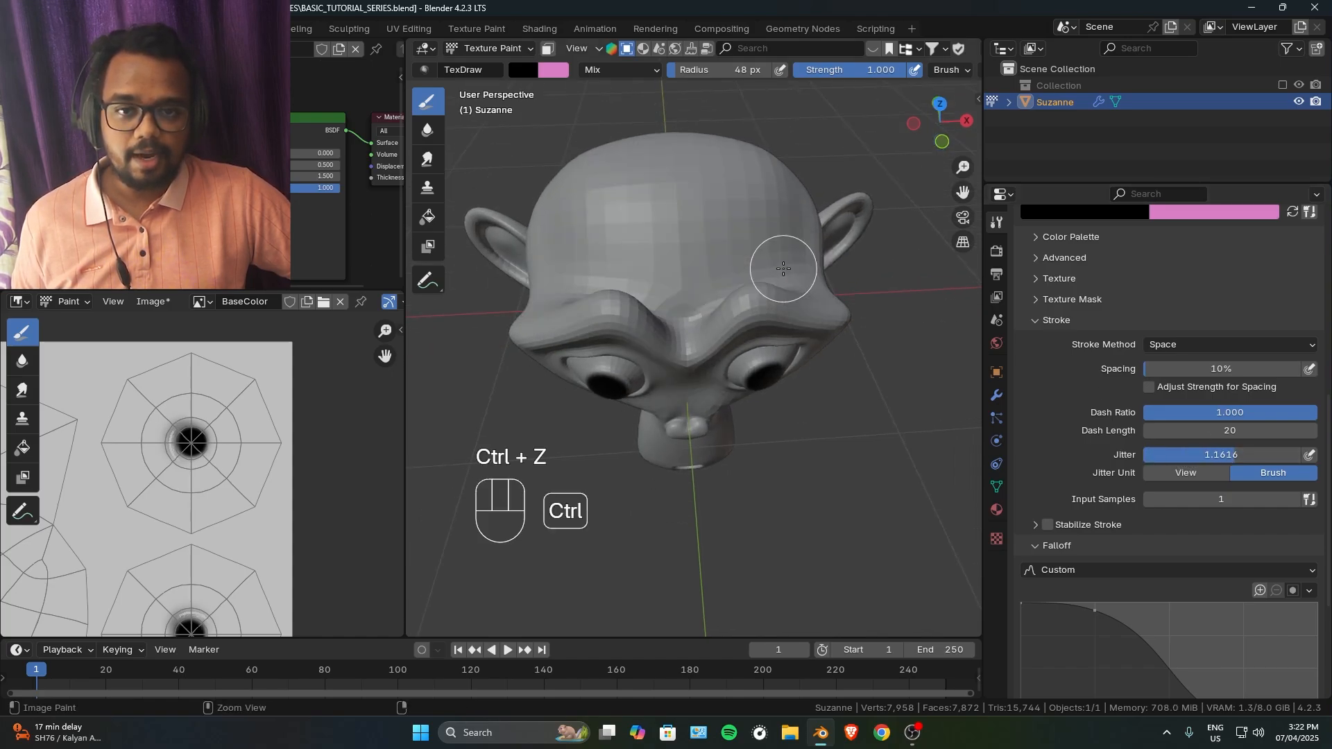
pyautogui.moveTo(784, 268); pyautogui.dragTo(750, 274, button='middle')
pyautogui.moveTo(1196, 455); pyautogui.dragTo(1144, 455)
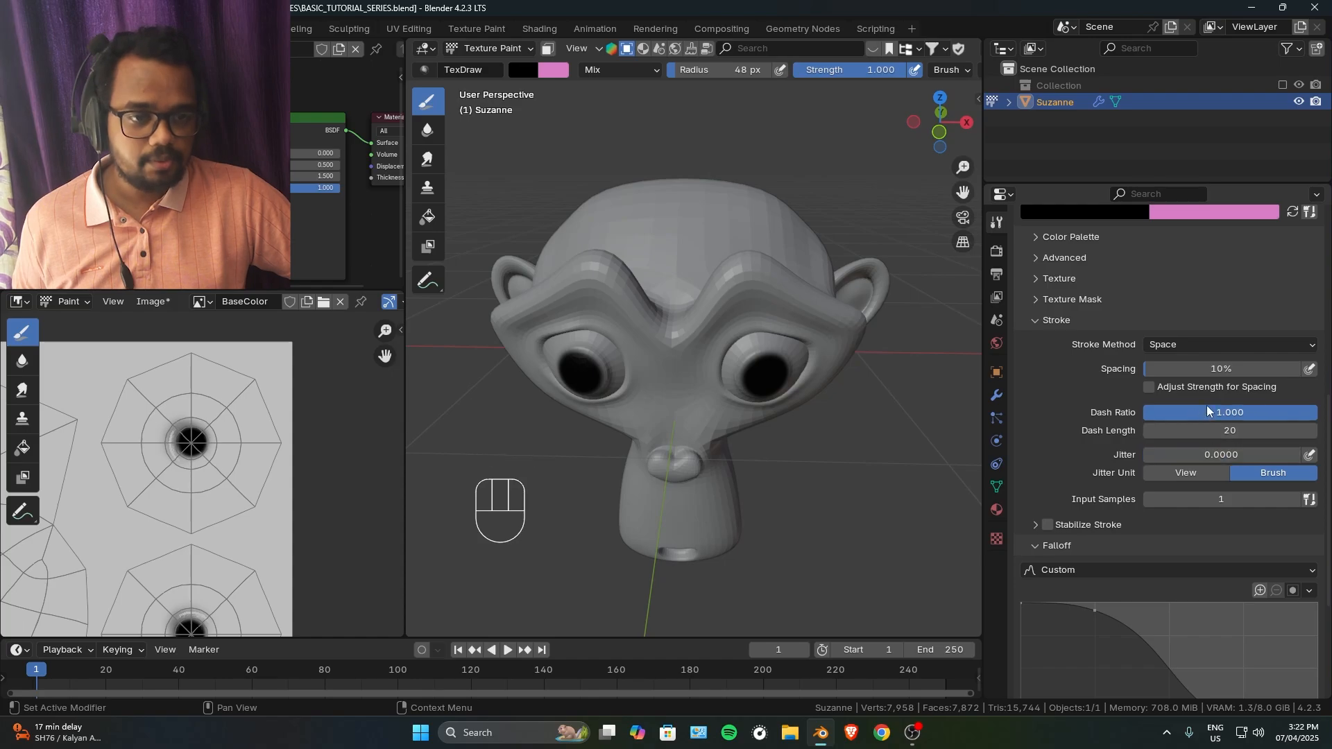
# Try a stroke spacing of 500% by painting separate dots across the forehead, and undo them.
pyautogui.moveTo(1179, 368); pyautogui.dragTo(1300, 368)
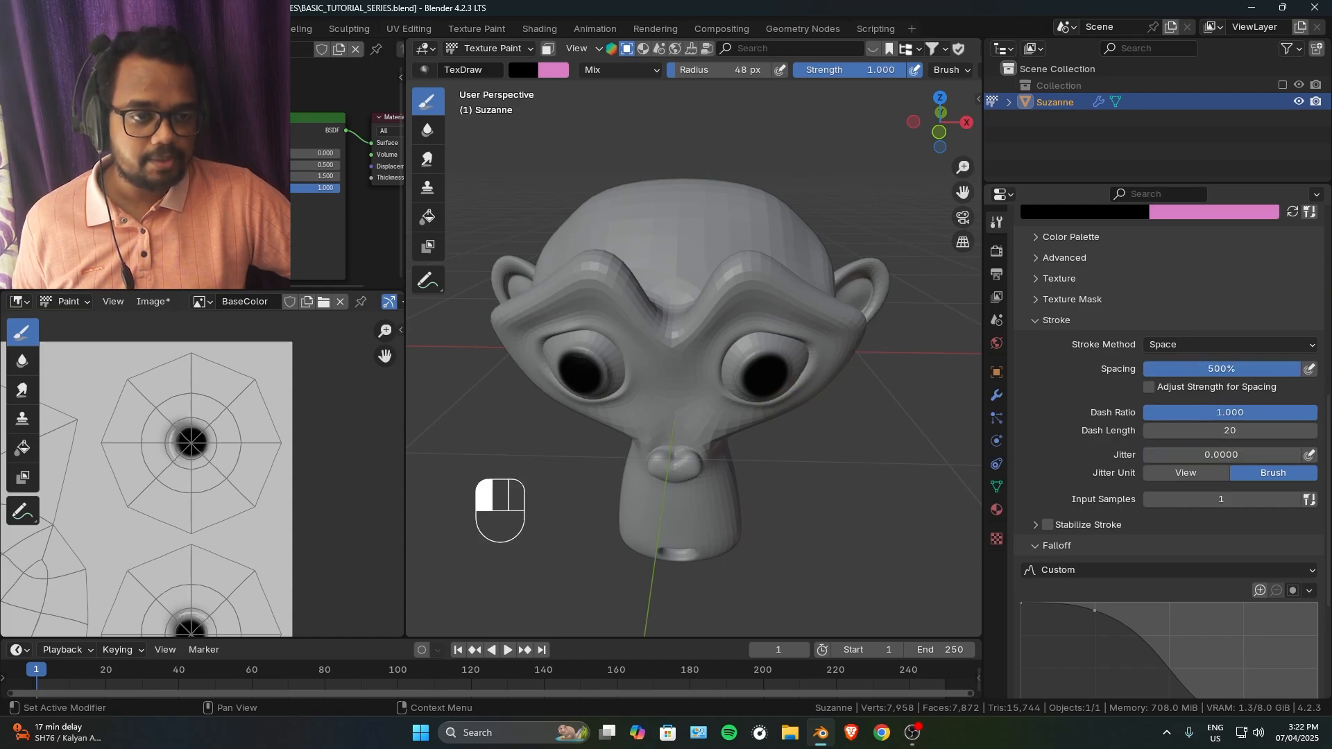
pyautogui.moveTo(650, 250); pyautogui.dragTo(725, 249)
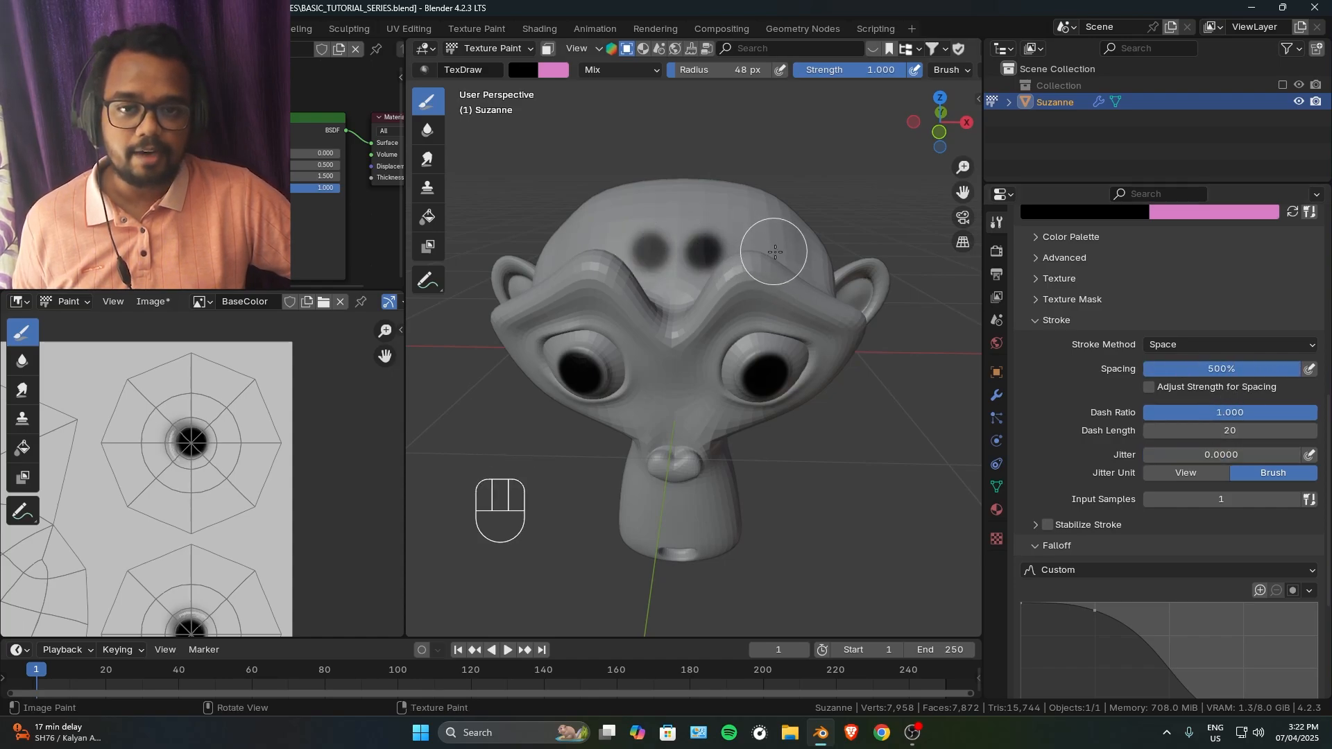
pyautogui.moveTo(835, 274); pyautogui.dragTo(737, 298, button='middle')
pyautogui.hotkey('ctrl', 'z')
# Try a stroke spacing of 51% with test strokes across the forehead, and undo the strokes.
pyautogui.moveTo(1276, 369); pyautogui.dragTo(1159, 368)
pyautogui.moveTo(674, 245)
pyautogui.mouseDown()
pyautogui.moveTo(806, 257)
pyautogui.moveTo(848, 276)
pyautogui.mouseUp()
pyautogui.moveTo(645, 232); pyautogui.dragTo(705, 254, button='middle')
pyautogui.moveTo(767, 302)
pyautogui.mouseDown(button='middle')
pyautogui.moveTo(735, 235)
pyautogui.moveTo(722, 270)
pyautogui.mouseUp(button='middle')
pyautogui.hotkey('ctrl', 'z')
pyautogui.moveTo(663, 241)
pyautogui.mouseDown()
pyautogui.moveTo(737, 231)
pyautogui.moveTo(855, 306)
pyautogui.mouseUp()
pyautogui.moveTo(864, 337); pyautogui.dragTo(862, 319, button='middle')
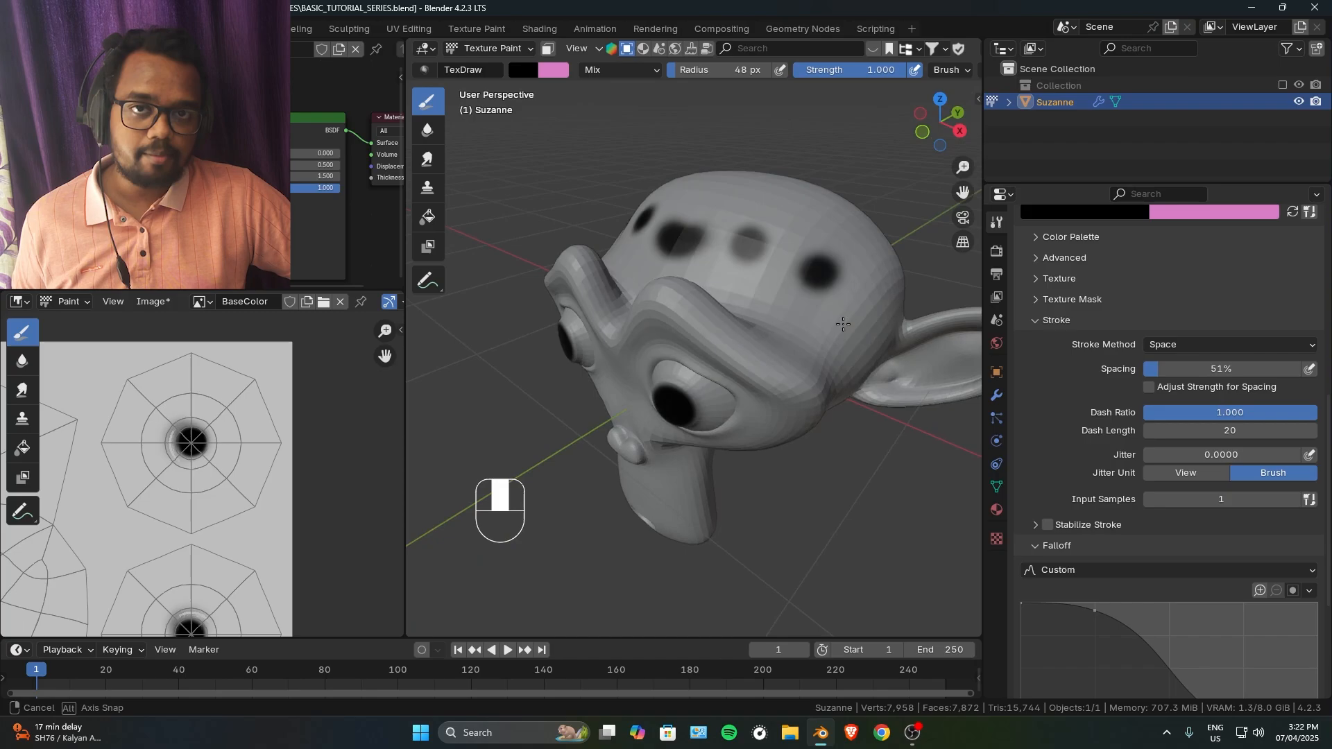
pyautogui.hotkey('ctrl', 'z')
pyautogui.hotkey('ctrl', 'z')
pyautogui.hotkey('ctrl', 'z')
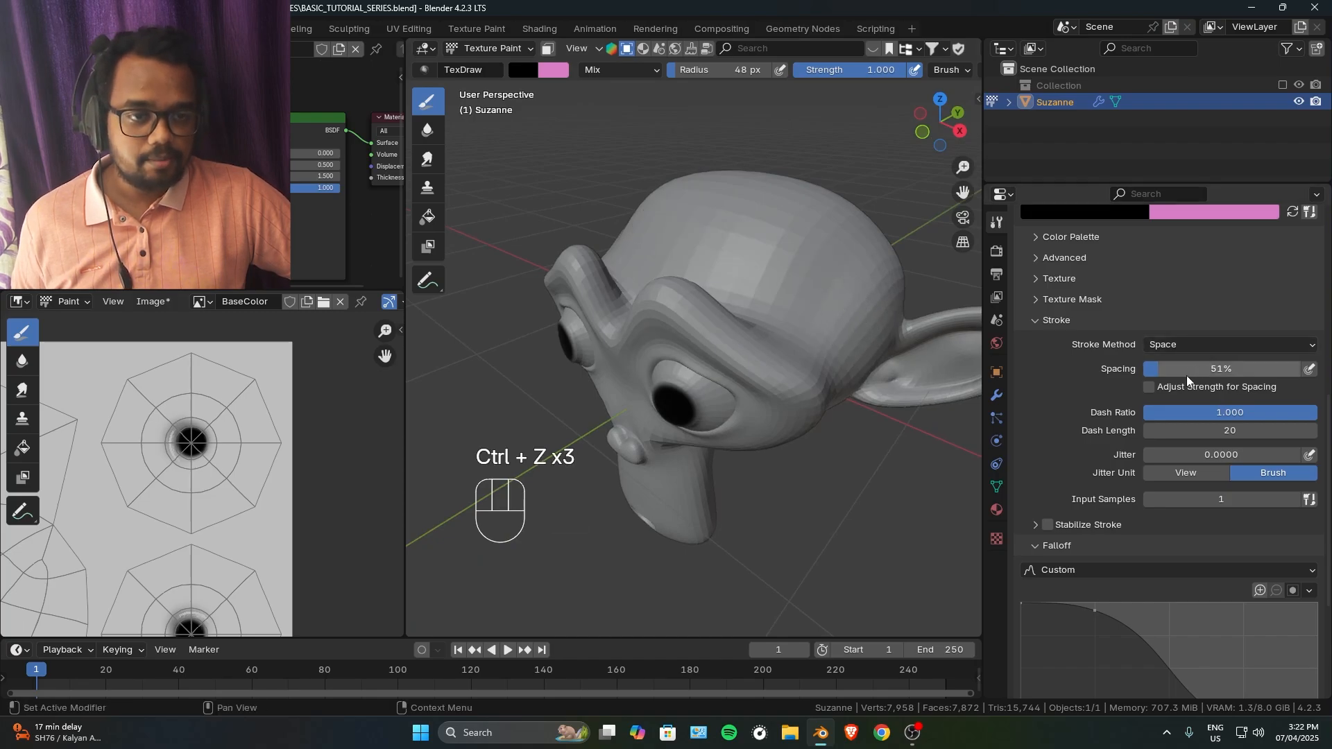
# Set the stroke spacing to 1%, test it with a stroke on the head, and undo that stroke.
pyautogui.moveTo(1186, 376); pyautogui.dragTo(1123, 376)
pyautogui.moveTo(633, 208); pyautogui.dragTo(638, 236, button='middle')
pyautogui.moveTo(638, 236)
pyautogui.mouseDown()
pyautogui.moveTo(797, 244)
pyautogui.moveTo(779, 306)
pyautogui.moveTo(689, 289)
pyautogui.moveTo(625, 294)
pyautogui.mouseUp()
pyautogui.moveTo(624, 295); pyautogui.dragTo(676, 257, button='middle')
pyautogui.hotkey('ctrl', 'z')
# Examine the stroke method options and the brush's stroke, falloff and symmetry settings.
pyautogui.click(1179, 345)
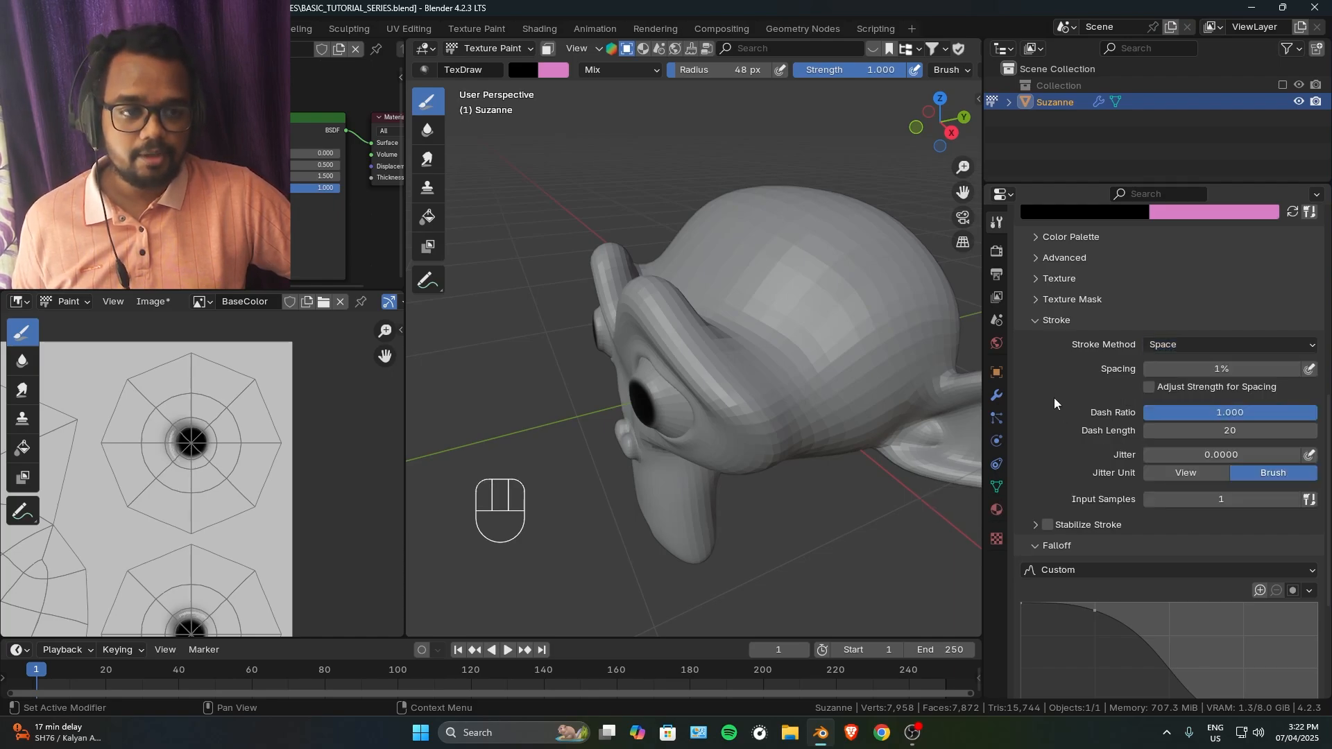
pyautogui.moveTo(644, 307); pyautogui.dragTo(776, 282, button='middle')
pyautogui.keyDown('shift'); pyautogui.moveTo(766, 378); pyautogui.dragTo(789, 296, button='middle'); pyautogui.keyUp('shift')
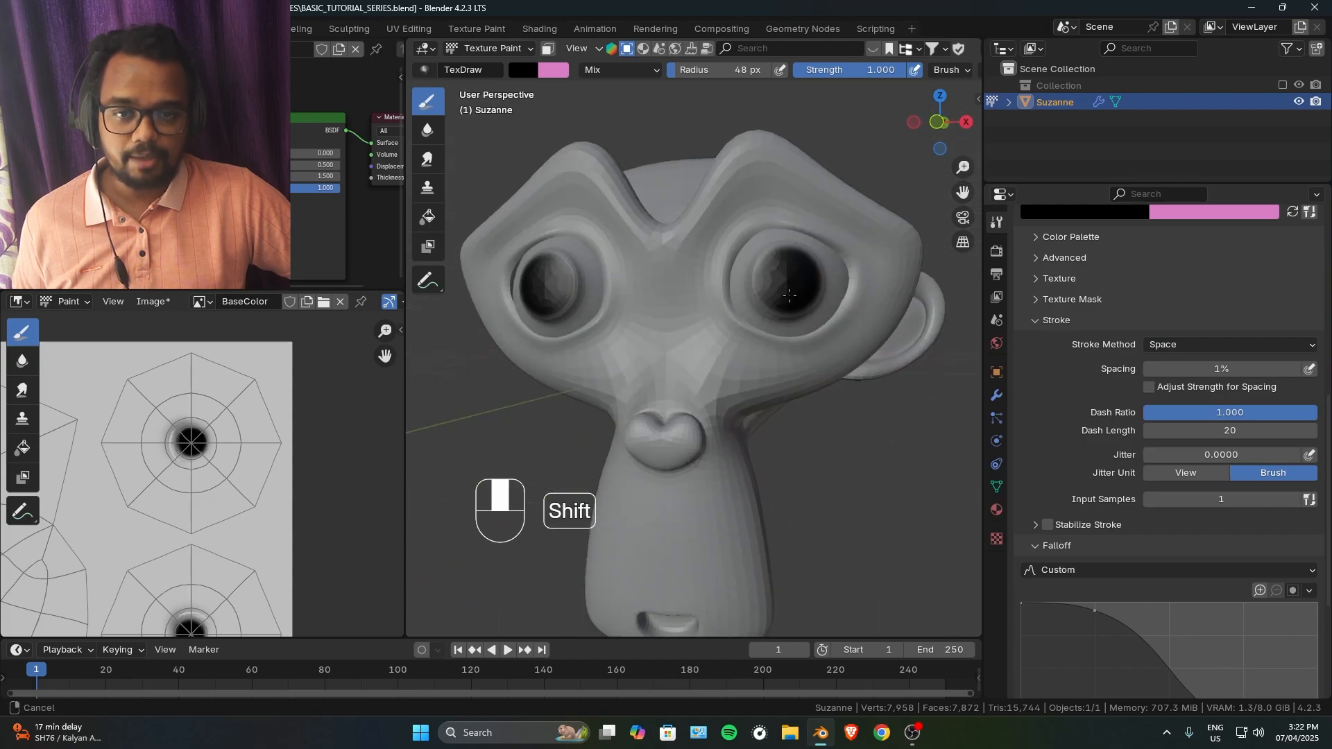
pyautogui.scroll(-3, 1148, 428)
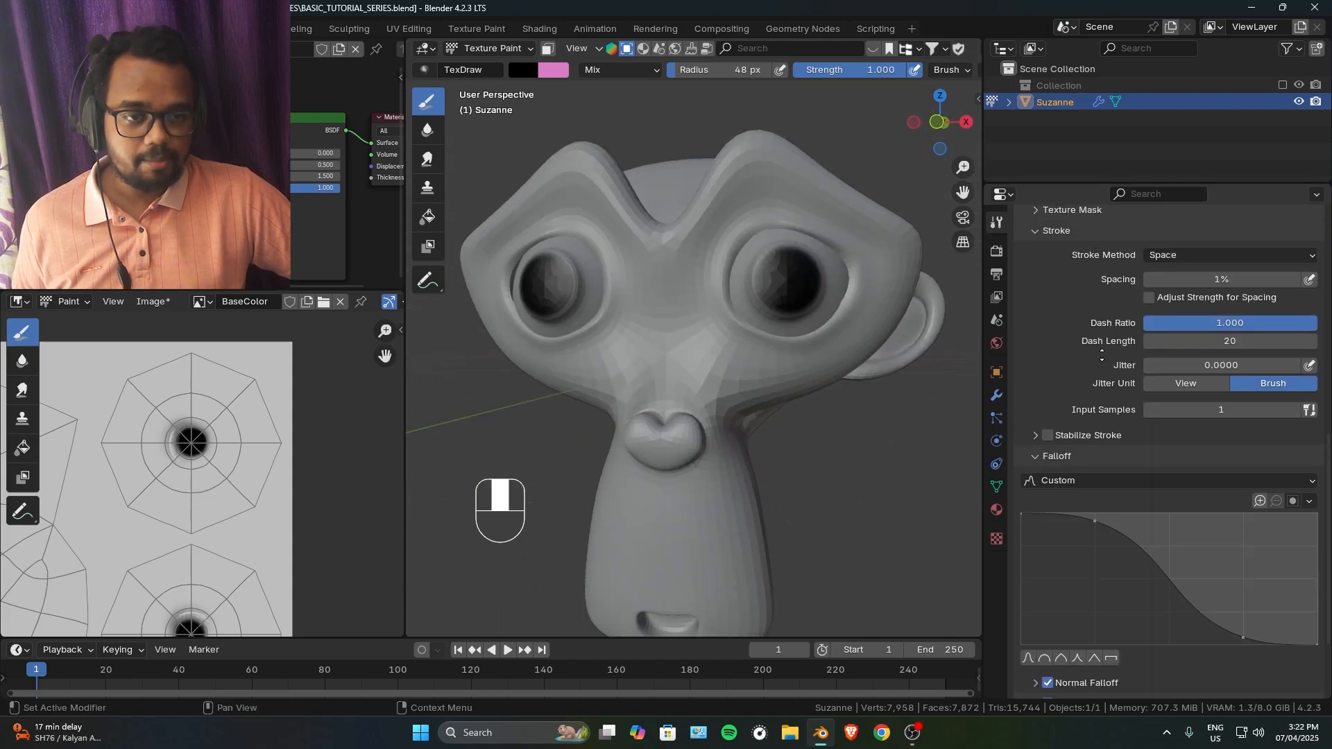
pyautogui.scroll(-3, 708, 321)
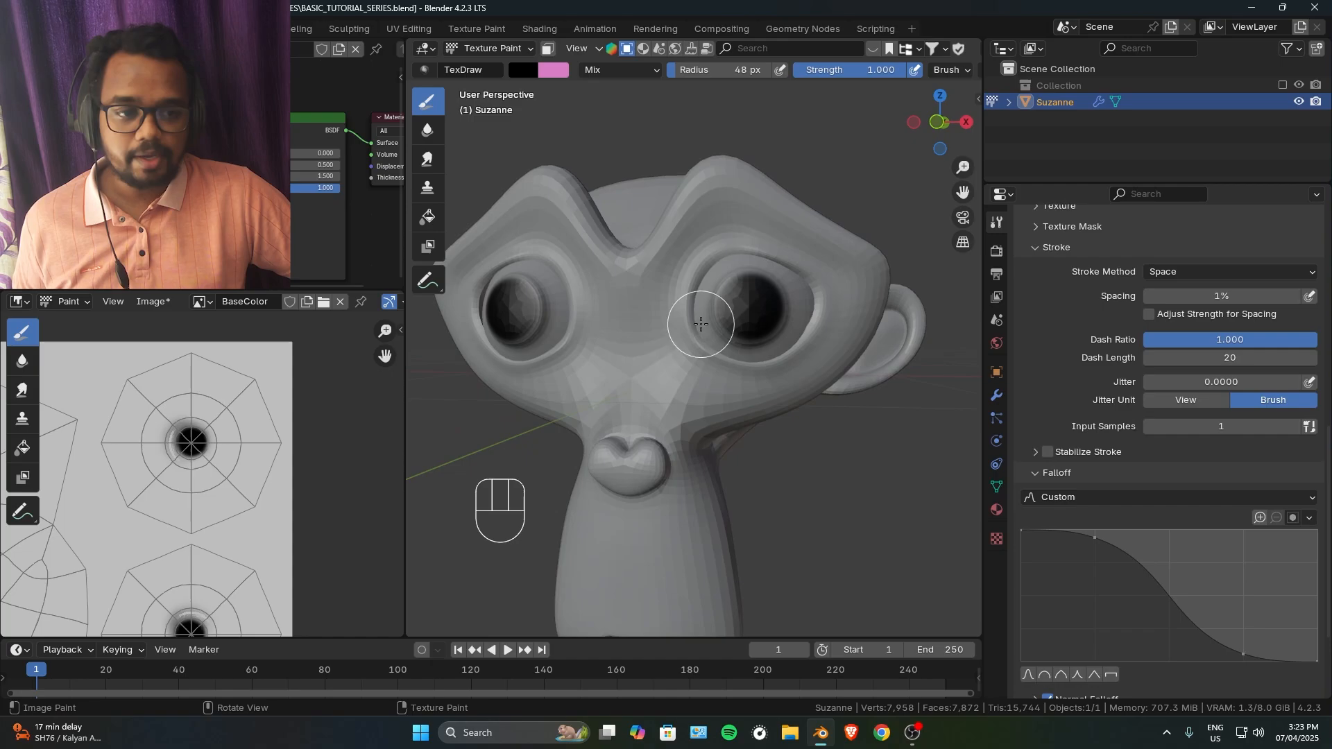
pyautogui.scroll(-1, 1144, 480)
pyautogui.scroll(-4, 1144, 480)
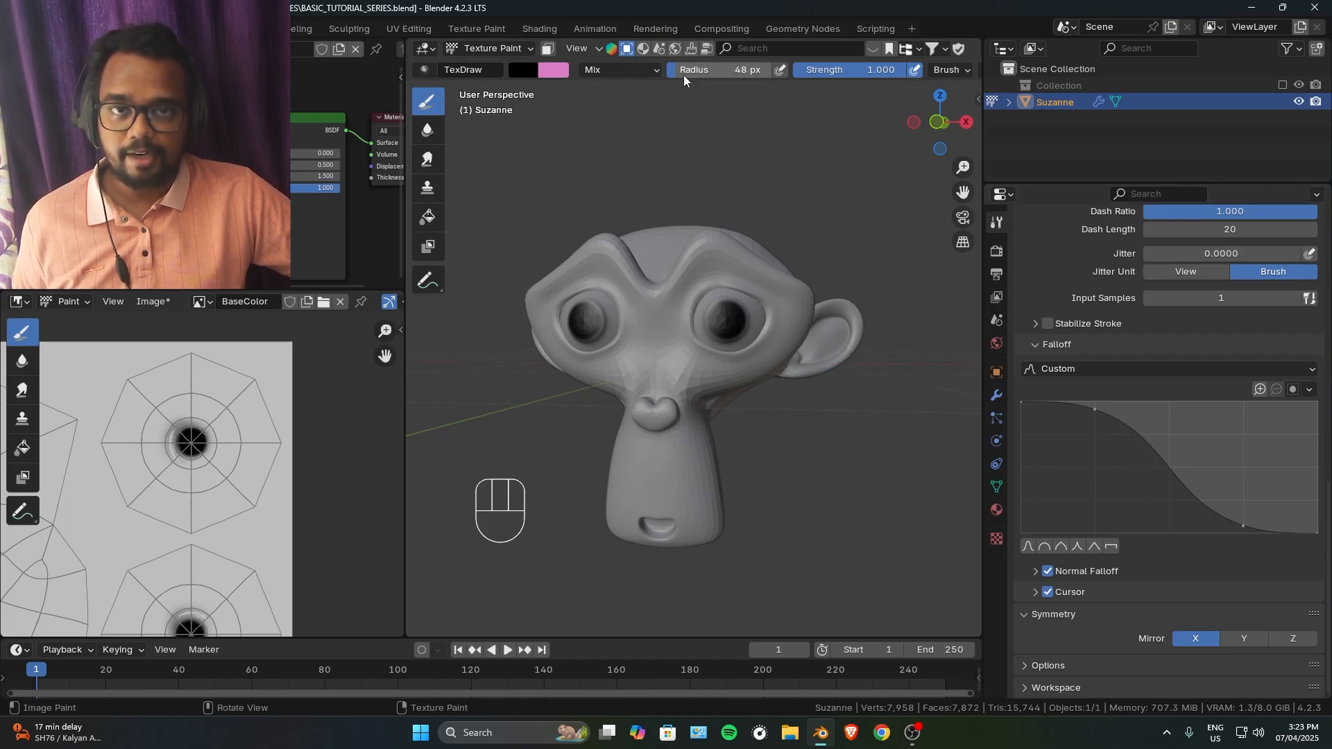
# Reduce the brush radius to 16 px and paint a wavy black stroke across the monkey's forehead.
pyautogui.moveTo(696, 209); pyautogui.dragTo(716, 345, button='middle')
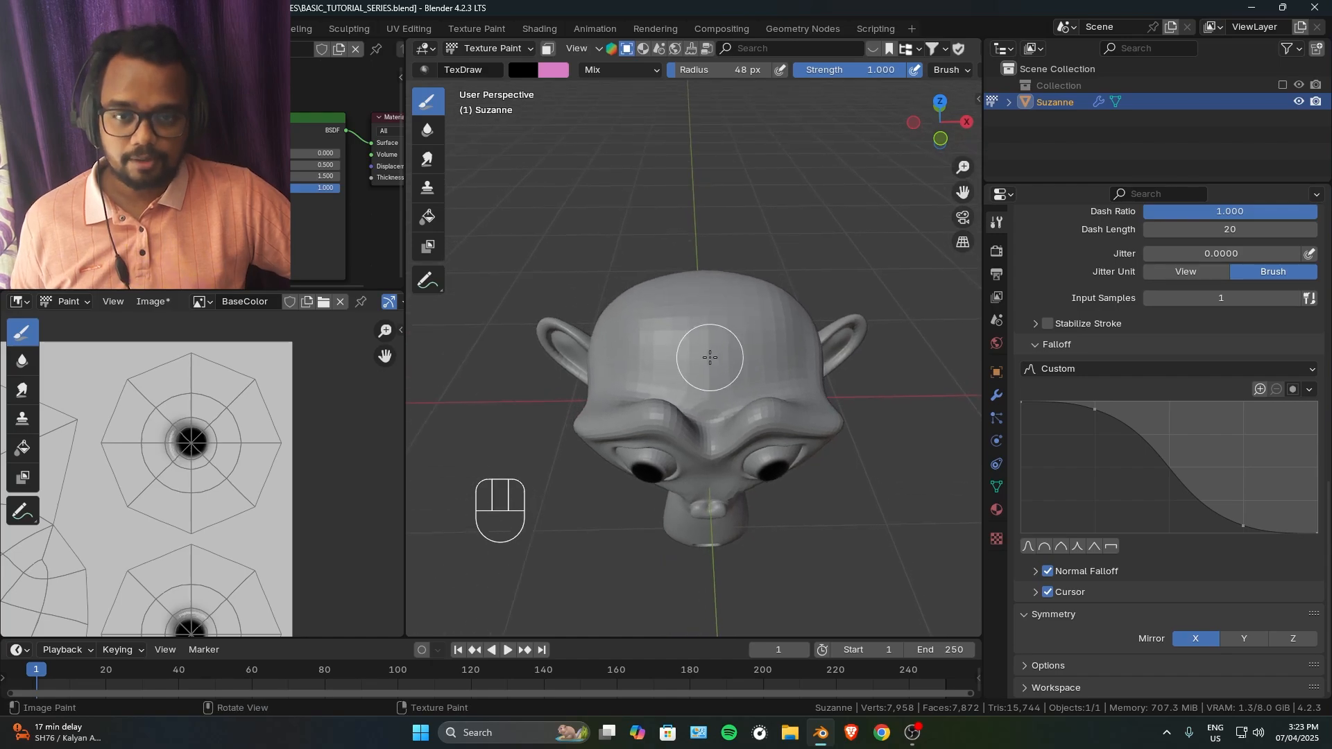
pyautogui.press('f')
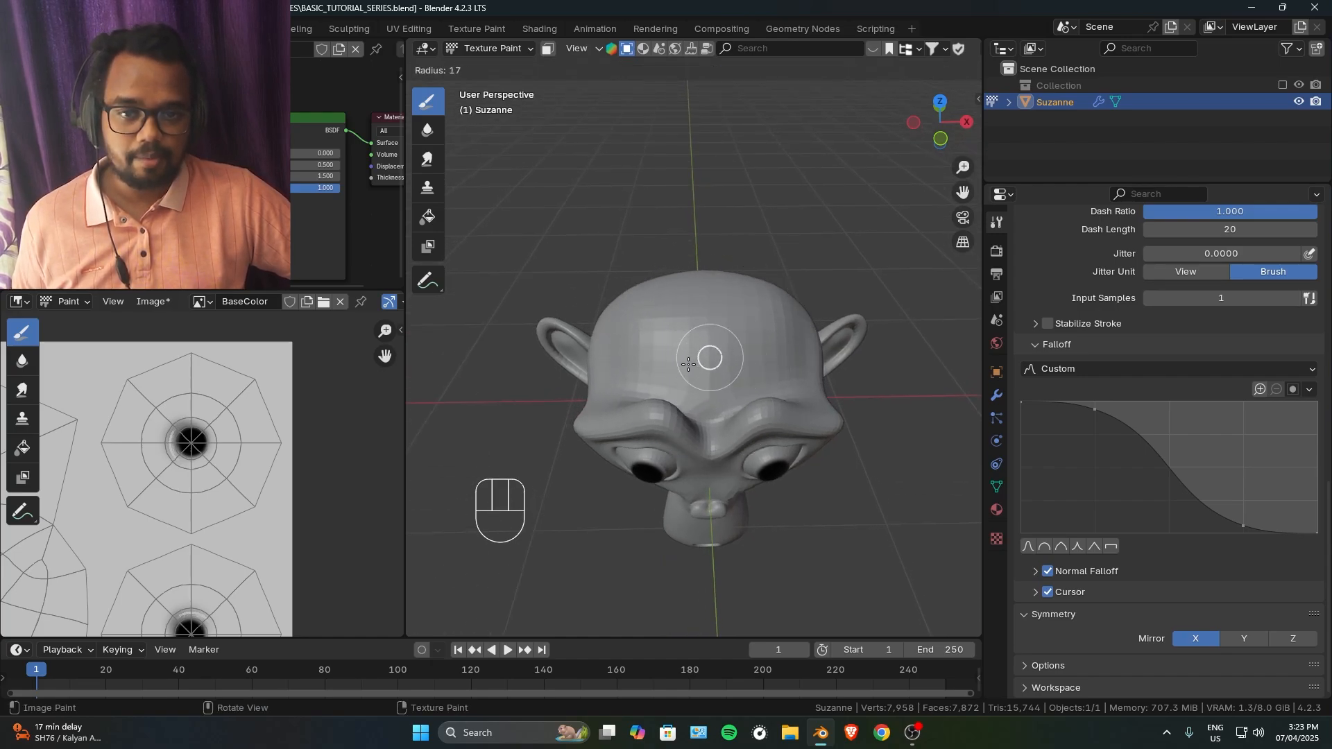
pyautogui.click(689, 364)
pyautogui.moveTo(696, 363); pyautogui.dragTo(728, 368)
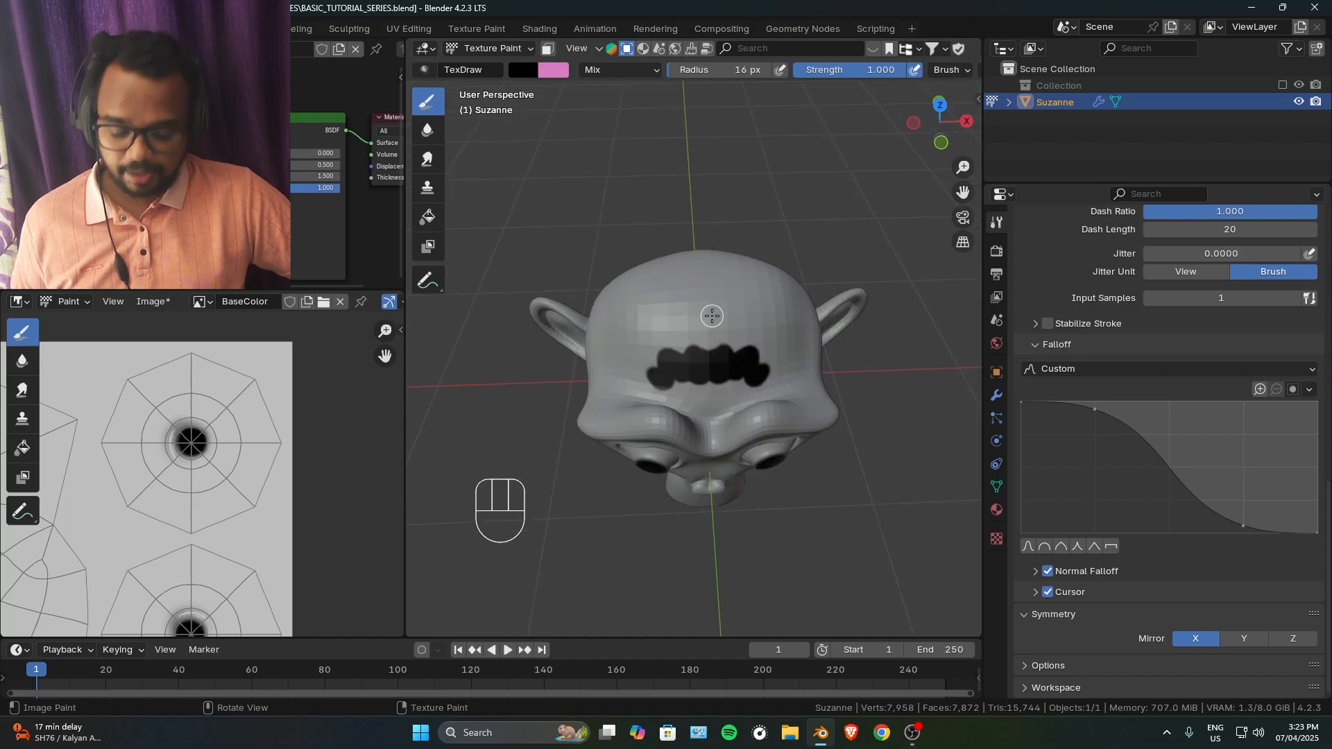
# Increase the brush radius to 70 px.
pyautogui.press('f')
pyautogui.click(758, 305)
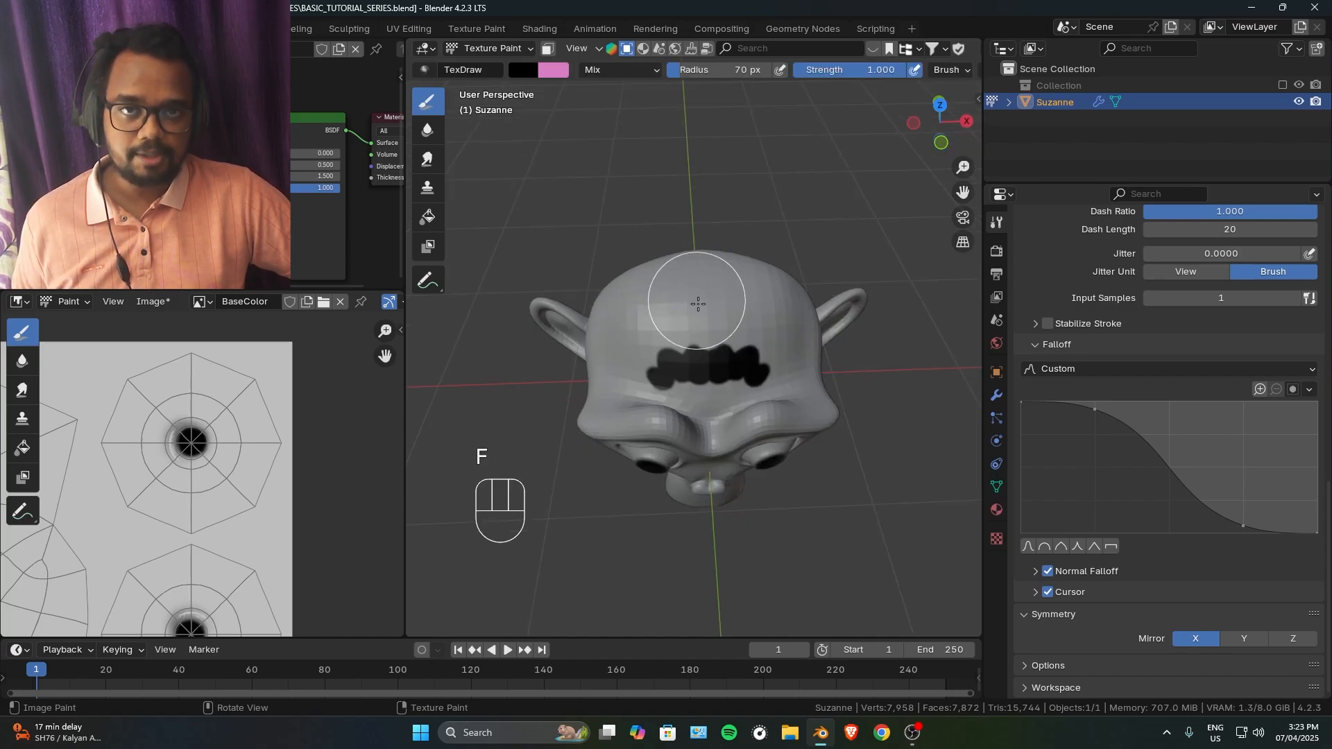
pyautogui.keyDown('ctrl'); pyautogui.moveTo(697, 303); pyautogui.dragTo(704, 337, button='middle'); pyautogui.keyUp('ctrl')
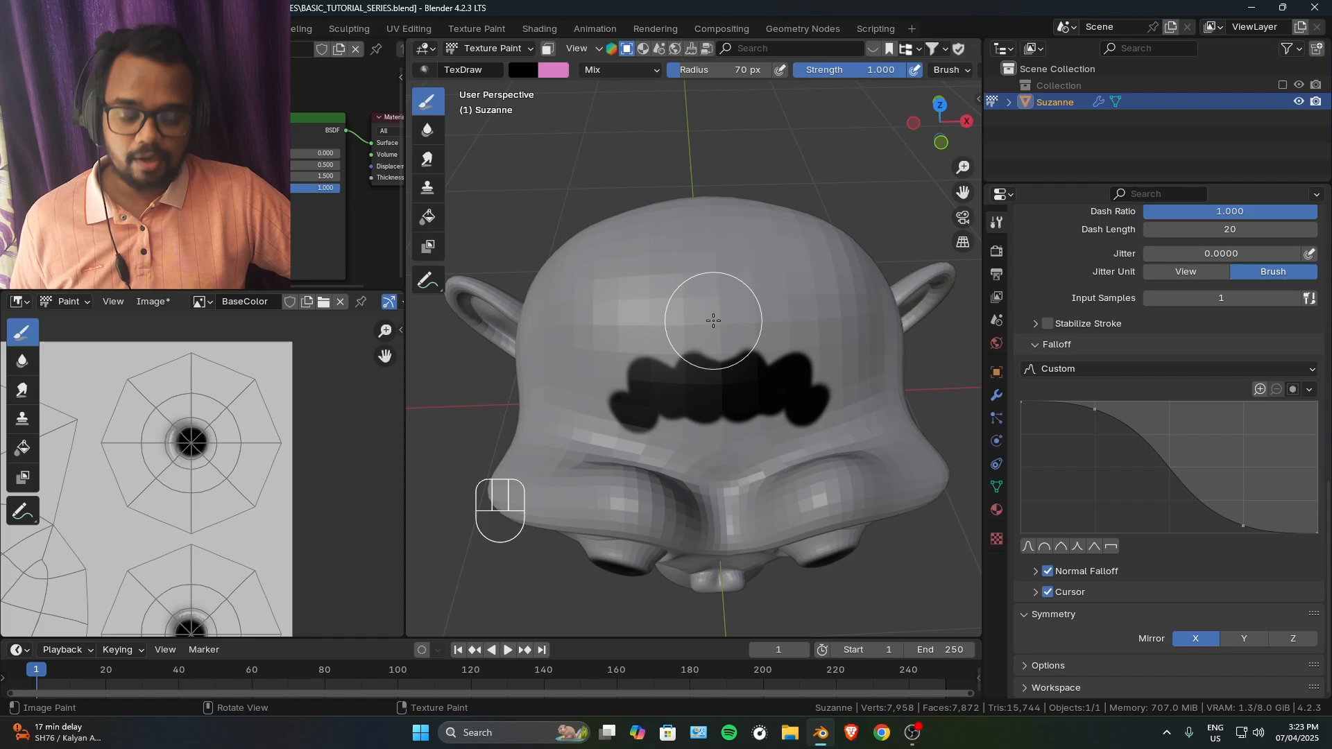
# Lower the brush strength to 0.412 and paint a faint wide patch on the forehead above the wavy black stroke.
pyautogui.press('shift')
pyautogui.hotkey('shift', 'f')
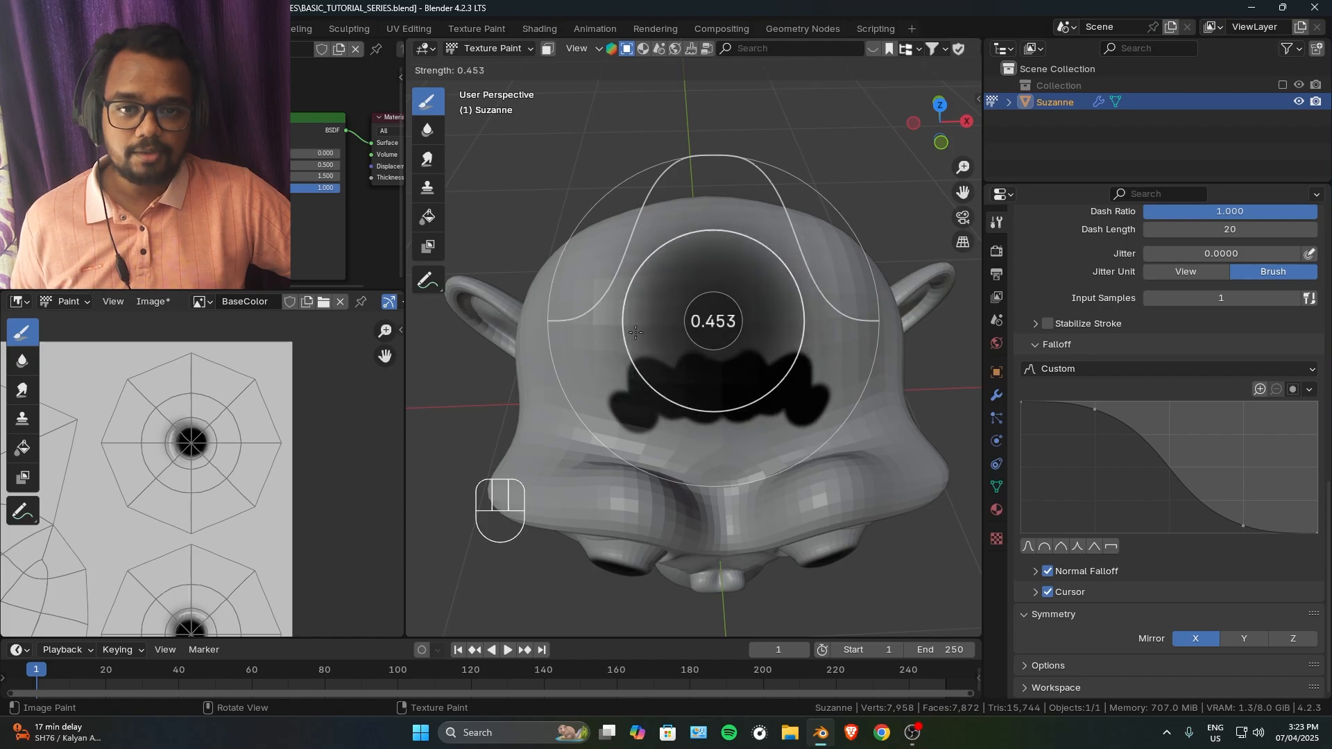
pyautogui.click(633, 332)
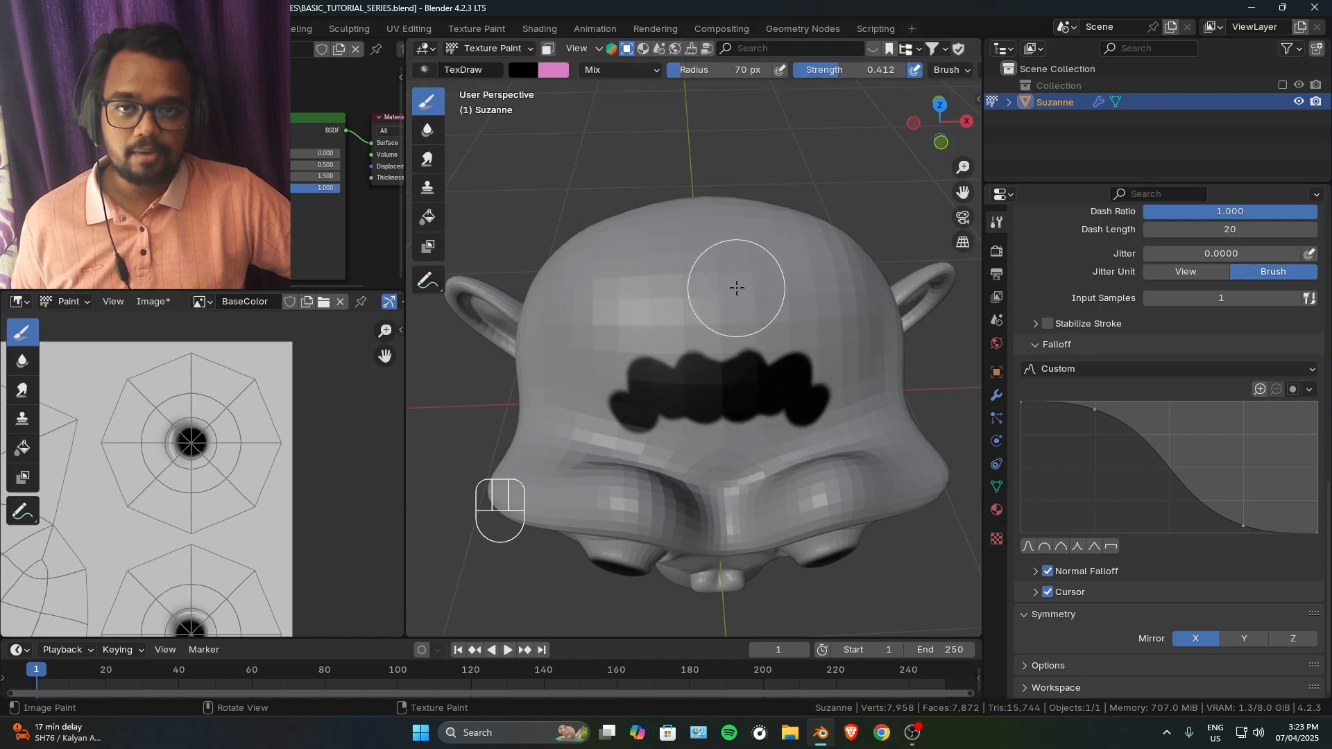
pyautogui.moveTo(736, 287); pyautogui.dragTo(697, 275, button='middle')
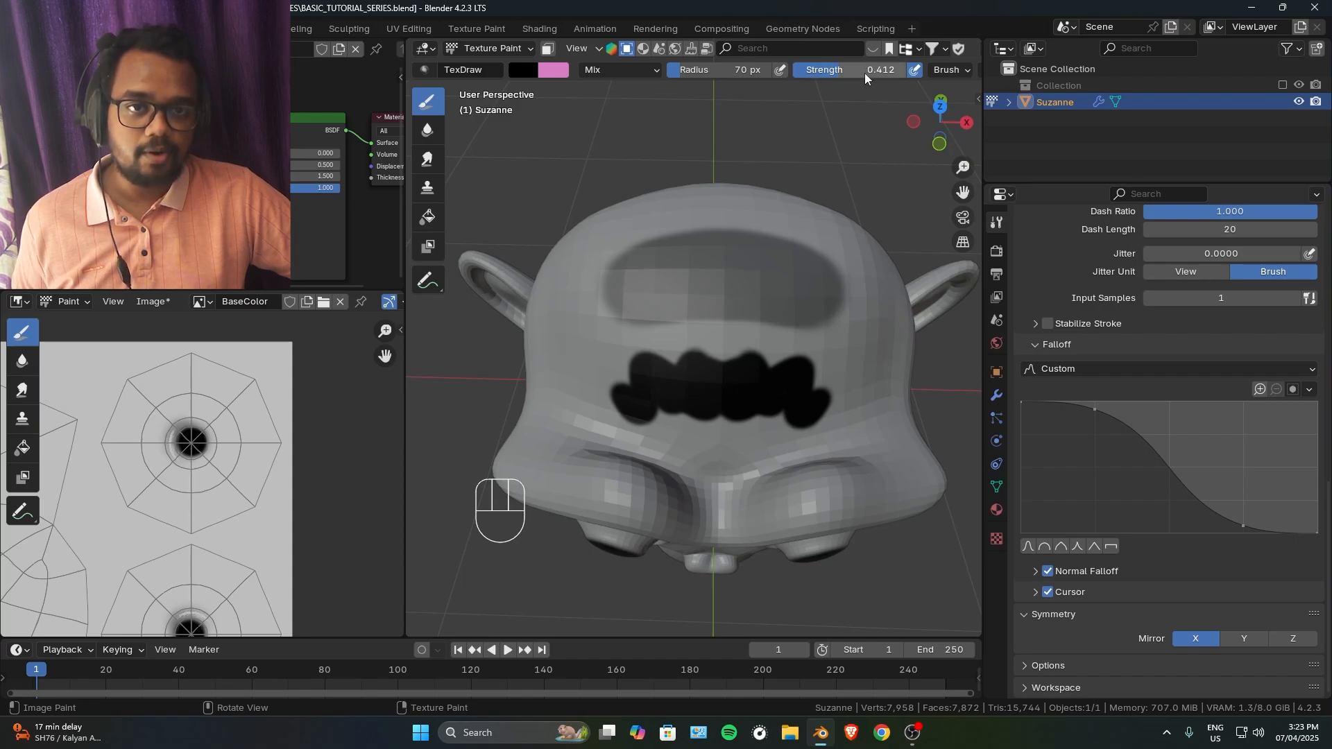
# Paint overlapping black patches on the sides and top of the head with the brush strength at 0.412.
pyautogui.moveTo(842, 298)
pyautogui.mouseDown(button='middle')
pyautogui.moveTo(717, 257)
pyautogui.moveTo(714, 267)
pyautogui.mouseUp(button='middle')
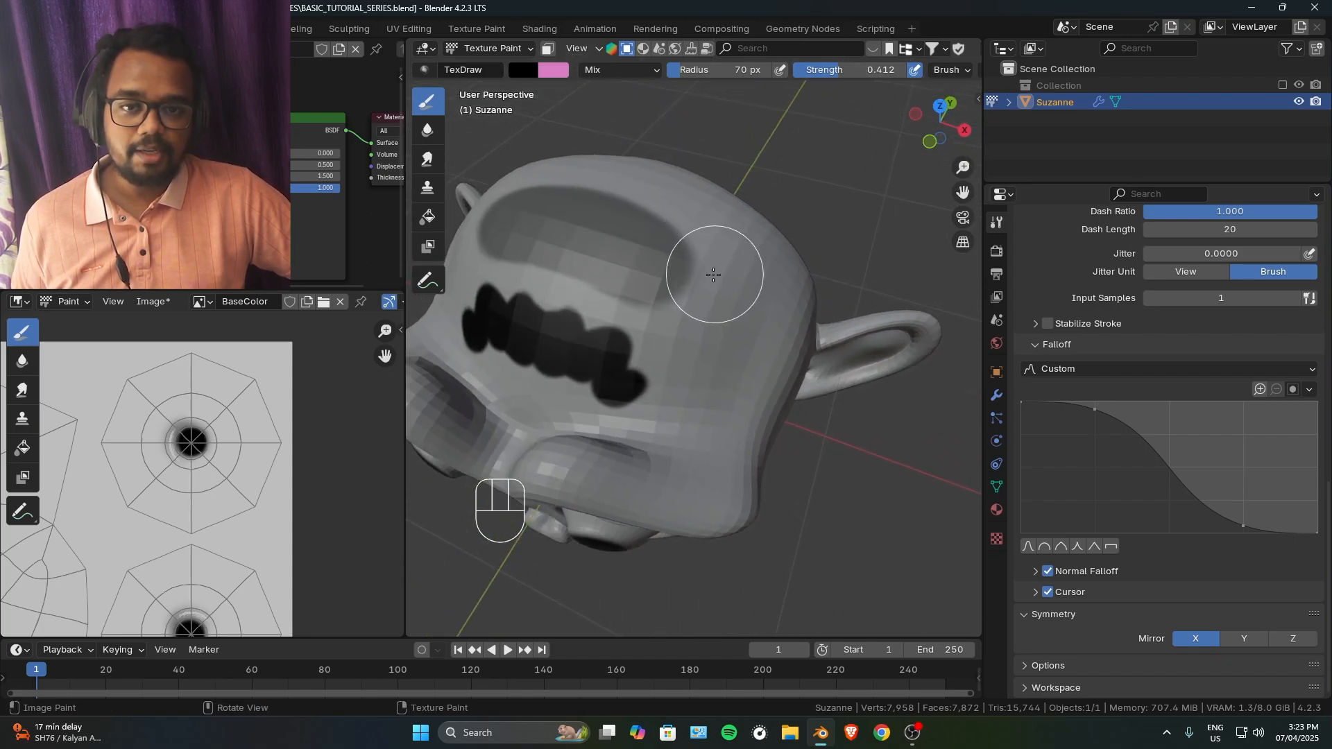
pyautogui.moveTo(717, 309)
pyautogui.mouseDown()
pyautogui.moveTo(618, 276)
pyautogui.moveTo(574, 223)
pyautogui.moveTo(725, 324)
pyautogui.mouseUp()
pyautogui.moveTo(774, 305)
pyautogui.keyDown('ctrl'); pyautogui.mouseDown(button='middle')
pyautogui.moveTo(780, 335)
pyautogui.moveTo(698, 312)
pyautogui.moveTo(713, 367)
pyautogui.mouseUp(button='middle'); pyautogui.keyUp('ctrl')
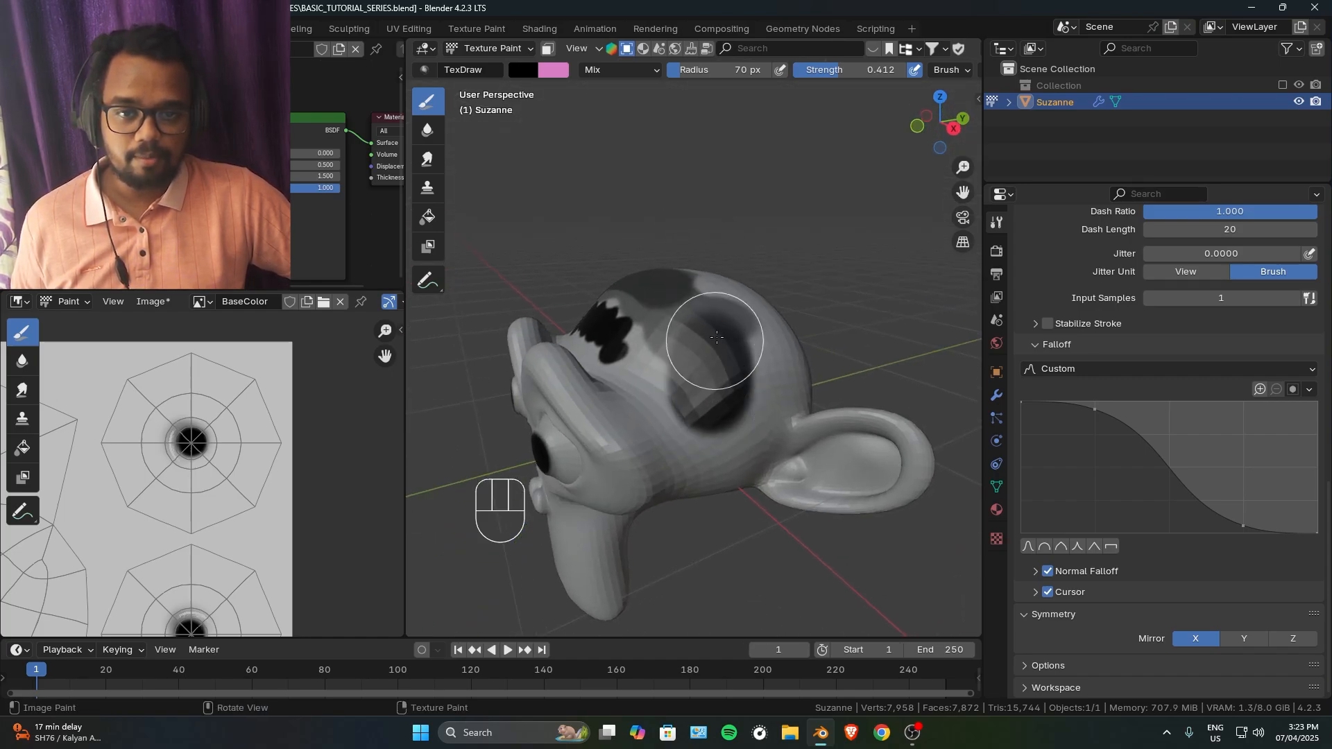
pyautogui.moveTo(717, 329)
pyautogui.mouseDown(button='middle')
pyautogui.moveTo(743, 337)
pyautogui.moveTo(749, 313)
pyautogui.moveTo(707, 318)
pyautogui.mouseUp(button='middle')
pyautogui.keyDown('shift'); pyautogui.moveTo(708, 318); pyautogui.dragTo(732, 291, button='middle'); pyautogui.keyUp('shift')
pyautogui.moveTo(732, 292)
pyautogui.mouseDown(button='middle')
pyautogui.moveTo(644, 311)
pyautogui.moveTo(656, 311)
pyautogui.mouseUp(button='middle')
pyautogui.moveTo(678, 310)
pyautogui.mouseDown()
pyautogui.moveTo(695, 351)
pyautogui.moveTo(779, 324)
pyautogui.mouseUp()
pyautogui.moveTo(779, 324); pyautogui.dragTo(695, 247, button='middle')
pyautogui.moveTo(696, 247); pyautogui.dragTo(686, 213)
pyautogui.moveTo(595, 213); pyautogui.dragTo(501, 270, button='middle')
pyautogui.keyDown('ctrl'); pyautogui.moveTo(502, 271); pyautogui.dragTo(513, 361, button='middle'); pyautogui.keyUp('ctrl')
pyautogui.keyDown('shift'); pyautogui.moveTo(541, 346); pyautogui.dragTo(749, 388, button='middle'); pyautogui.keyUp('shift')
pyautogui.keyDown('ctrl'); pyautogui.moveTo(825, 457); pyautogui.dragTo(849, 423, button='middle'); pyautogui.keyUp('ctrl')
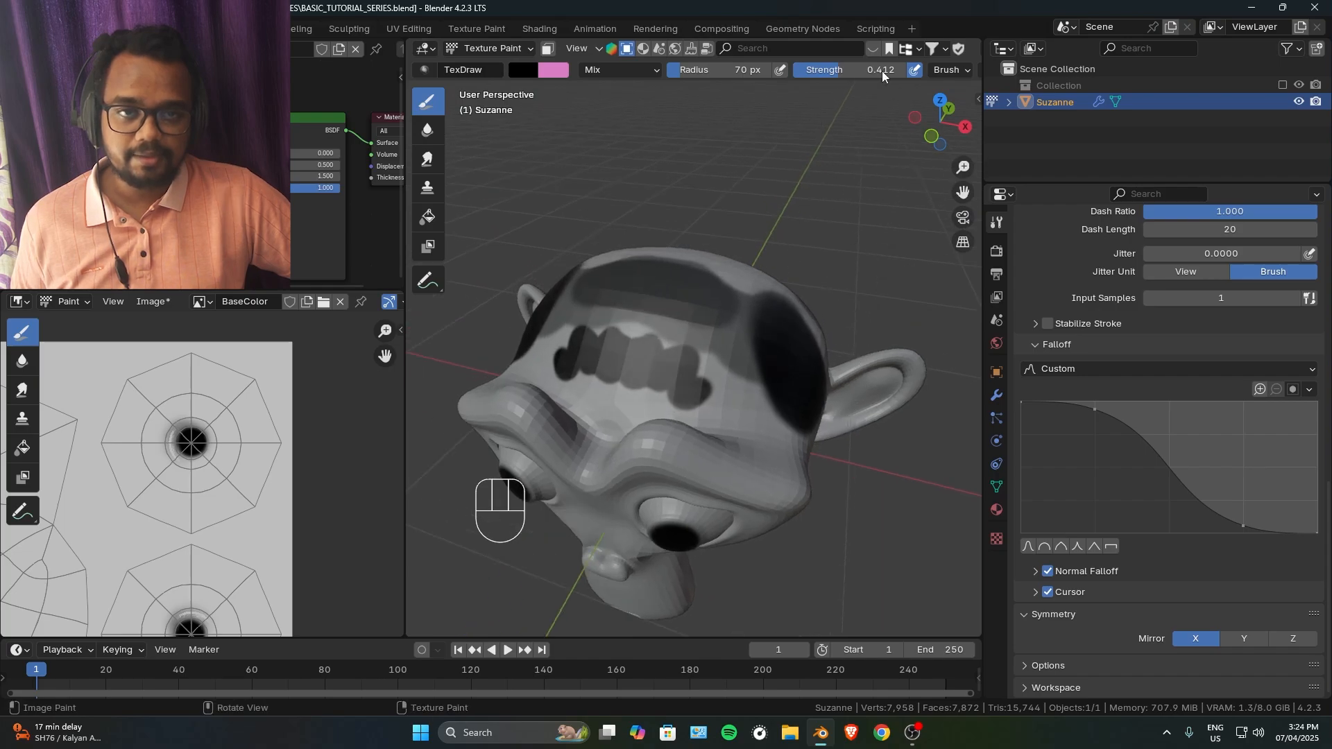
# Raise the brush strength to 1.000 and paint the area around the forehead and the nose bridge black.
pyautogui.moveTo(722, 422)
pyautogui.mouseDown()
pyautogui.moveTo(737, 327)
pyautogui.moveTo(653, 332)
pyautogui.moveTo(756, 343)
pyautogui.moveTo(606, 390)
pyautogui.moveTo(624, 413)
pyautogui.moveTo(684, 363)
pyautogui.mouseUp()
pyautogui.moveTo(702, 371); pyautogui.dragTo(719, 351, button='middle')
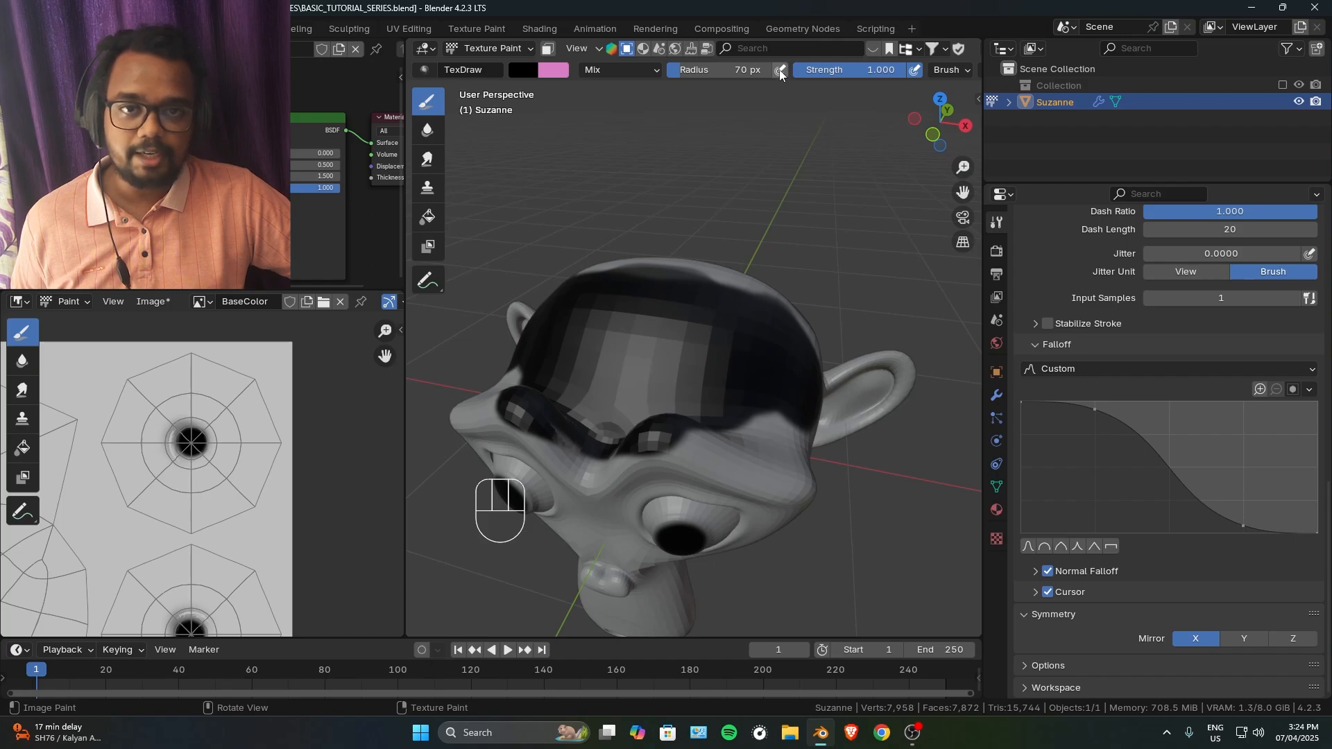
pyautogui.keyDown('shift'); pyautogui.moveTo(749, 378); pyautogui.dragTo(752, 198, button='middle'); pyautogui.keyUp('shift')
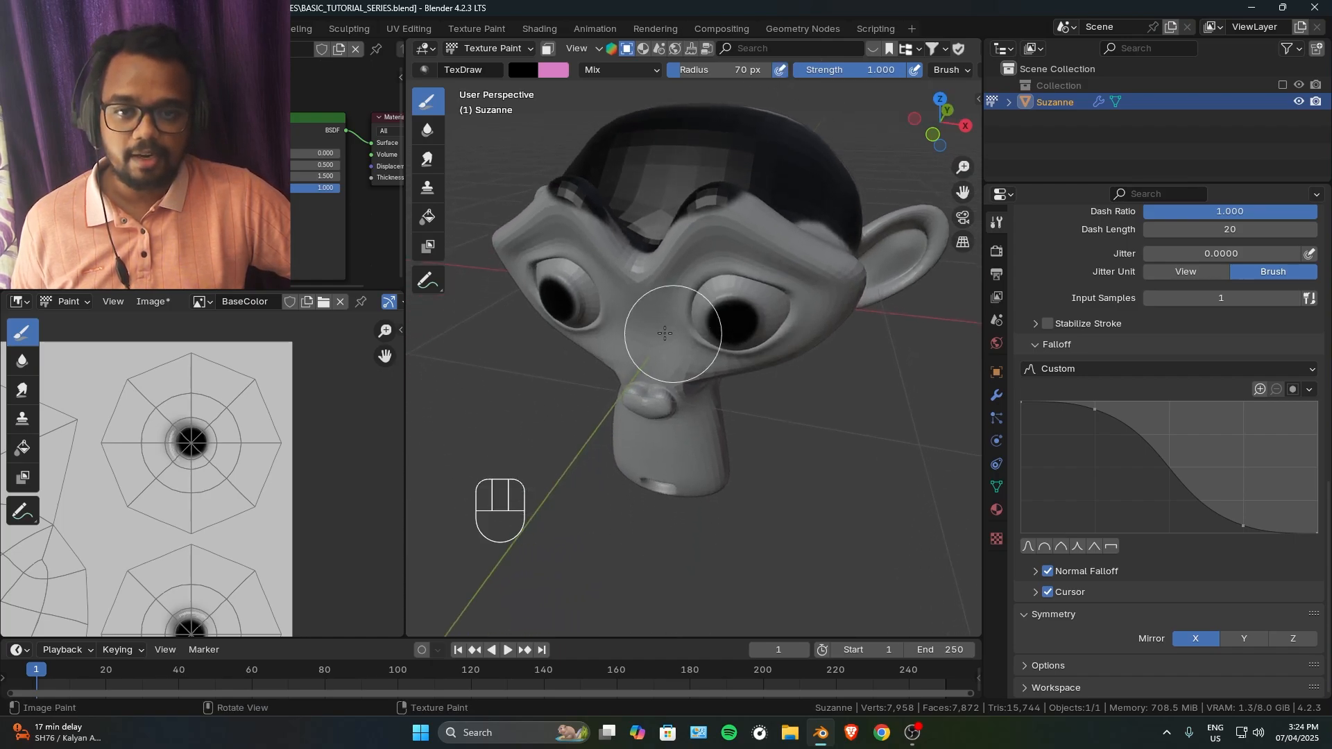
pyautogui.moveTo(673, 336); pyautogui.dragTo(660, 310, button='middle')
pyautogui.moveTo(660, 310)
pyautogui.mouseDown()
pyautogui.moveTo(648, 329)
pyautogui.moveTo(678, 350)
pyautogui.mouseUp()
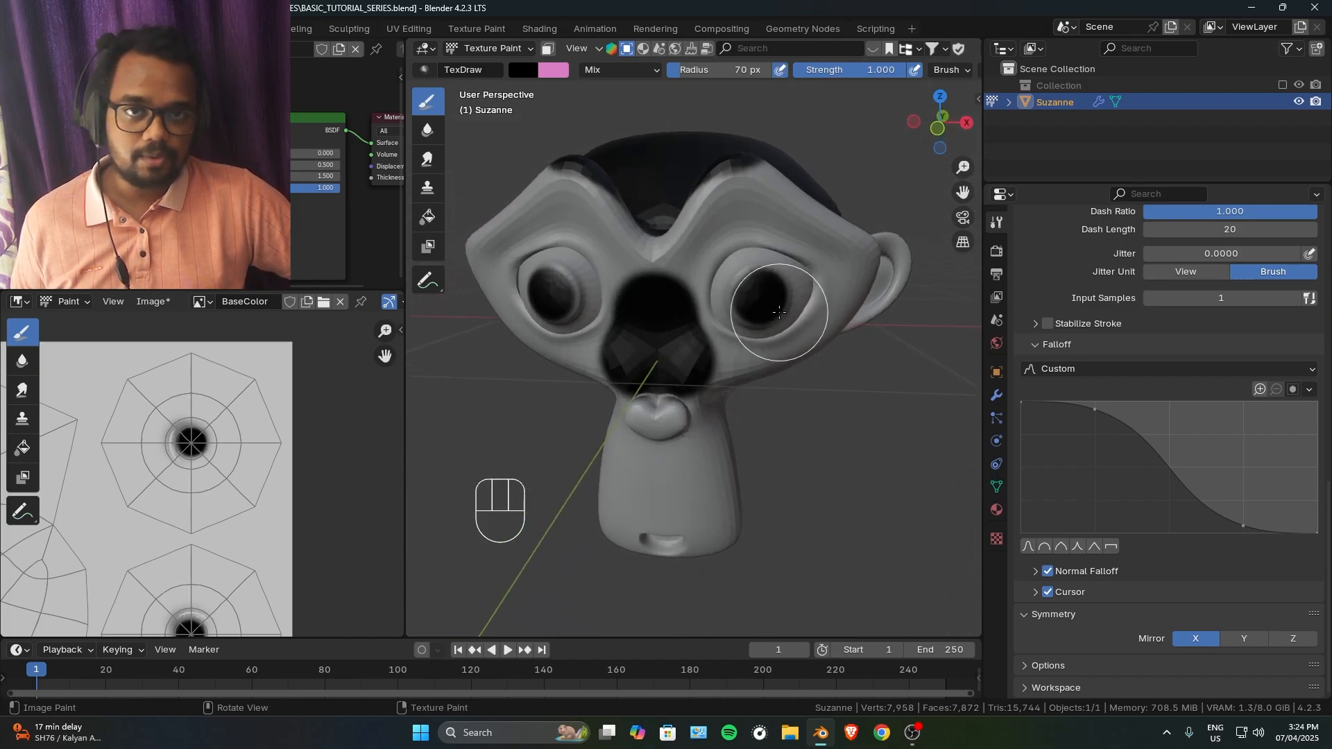
# Lower the brush strength to 0.500 and restore it to 1.000.
pyautogui.moveTo(791, 308)
pyautogui.mouseDown(button='middle')
pyautogui.moveTo(744, 306)
pyautogui.moveTo(782, 78)
pyautogui.mouseUp(button='middle')
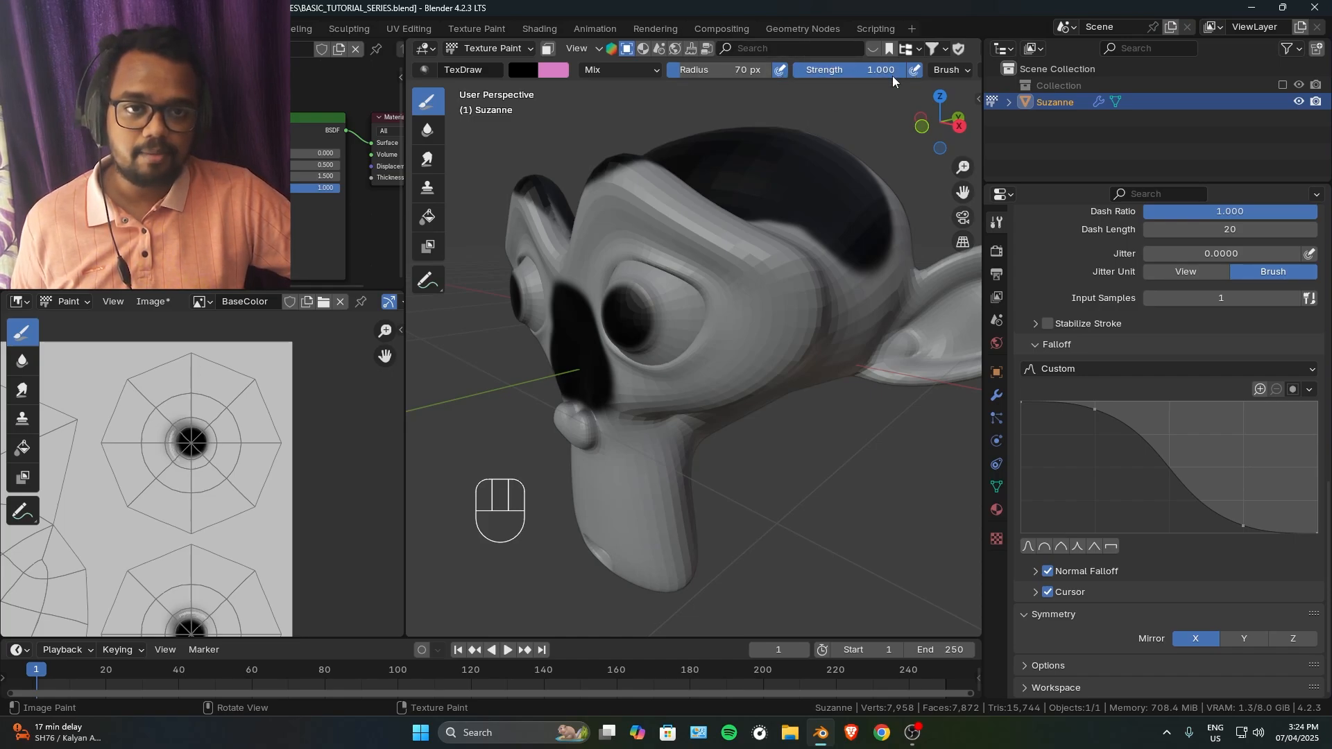
pyautogui.keyDown('ctrl'); pyautogui.moveTo(867, 74); pyautogui.dragTo(857, 74); pyautogui.keyUp('ctrl')
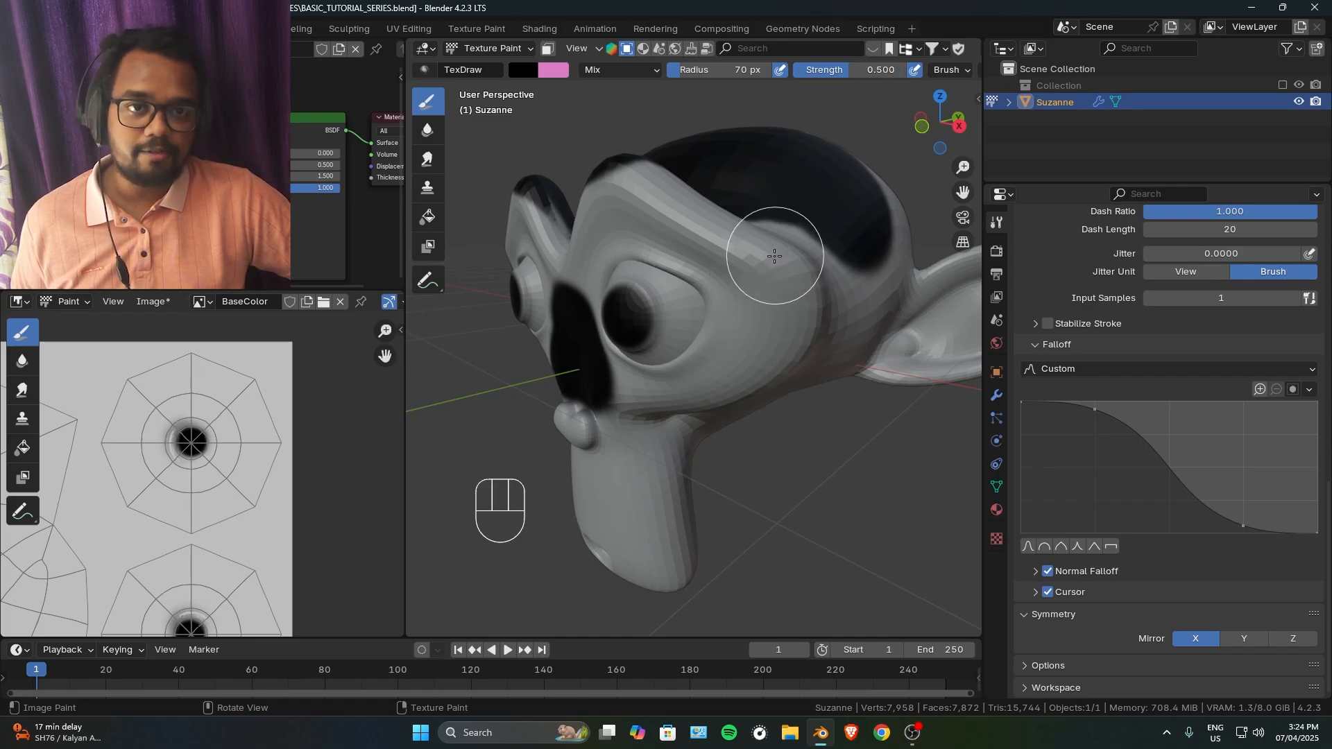
pyautogui.moveTo(773, 258); pyautogui.dragTo(797, 145, button='middle')
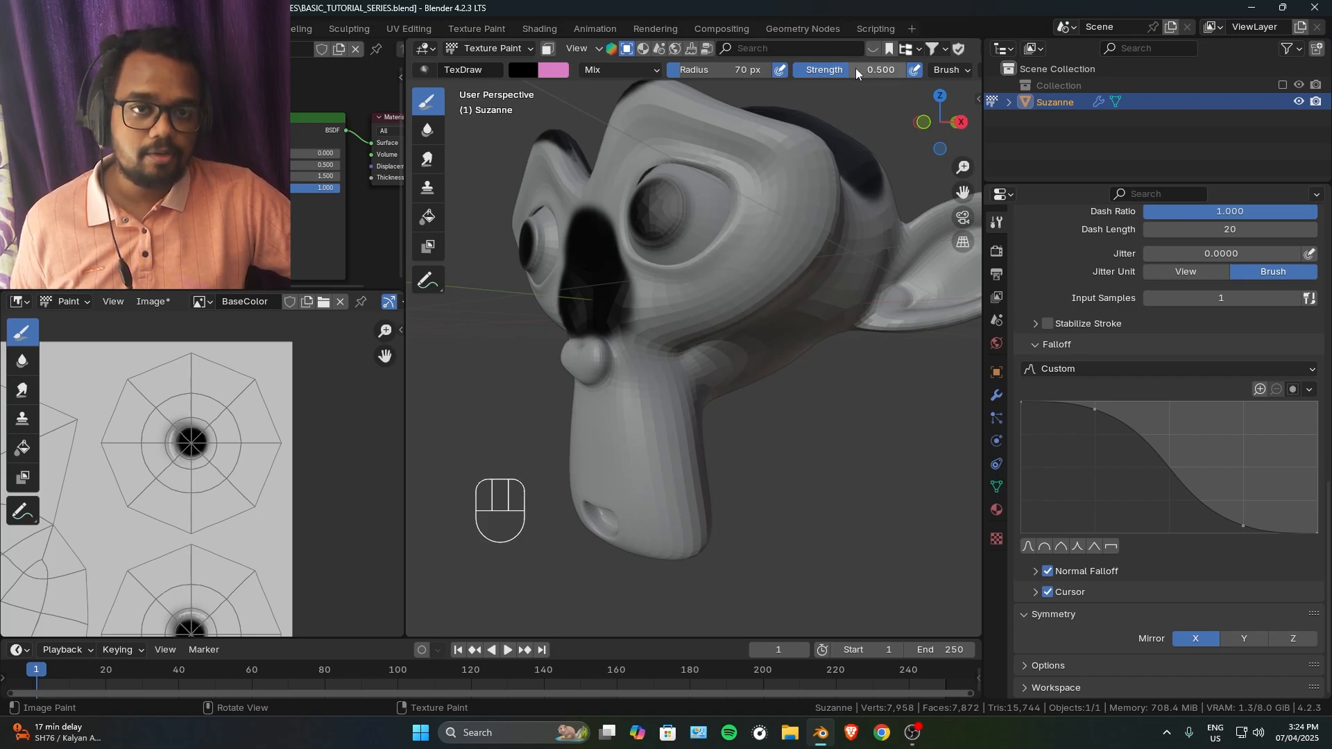
pyautogui.moveTo(837, 70); pyautogui.dragTo(886, 77)
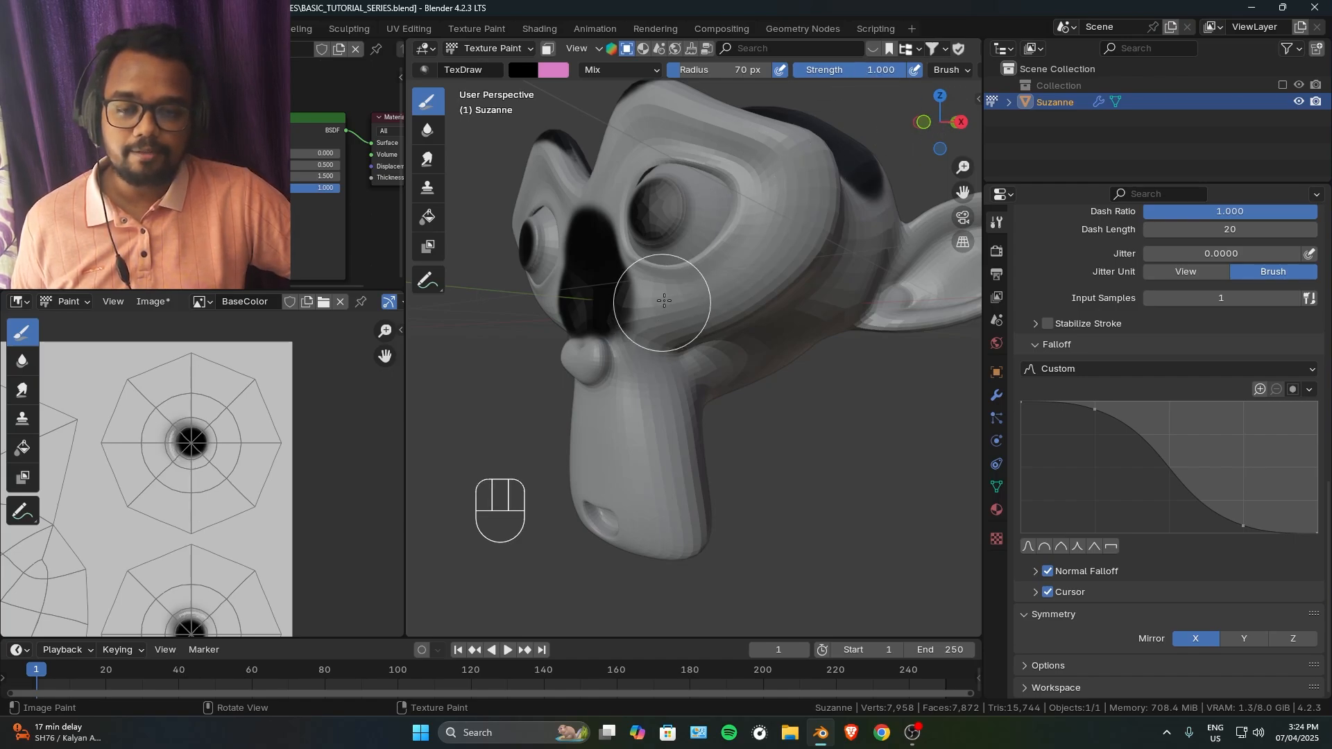
# Paint mirrored black patches on both sides of the muzzle below the nose with the 70 px brush.
pyautogui.moveTo(669, 298)
pyautogui.mouseDown(button='middle')
pyautogui.moveTo(758, 268)
pyautogui.moveTo(685, 314)
pyautogui.mouseUp(button='middle')
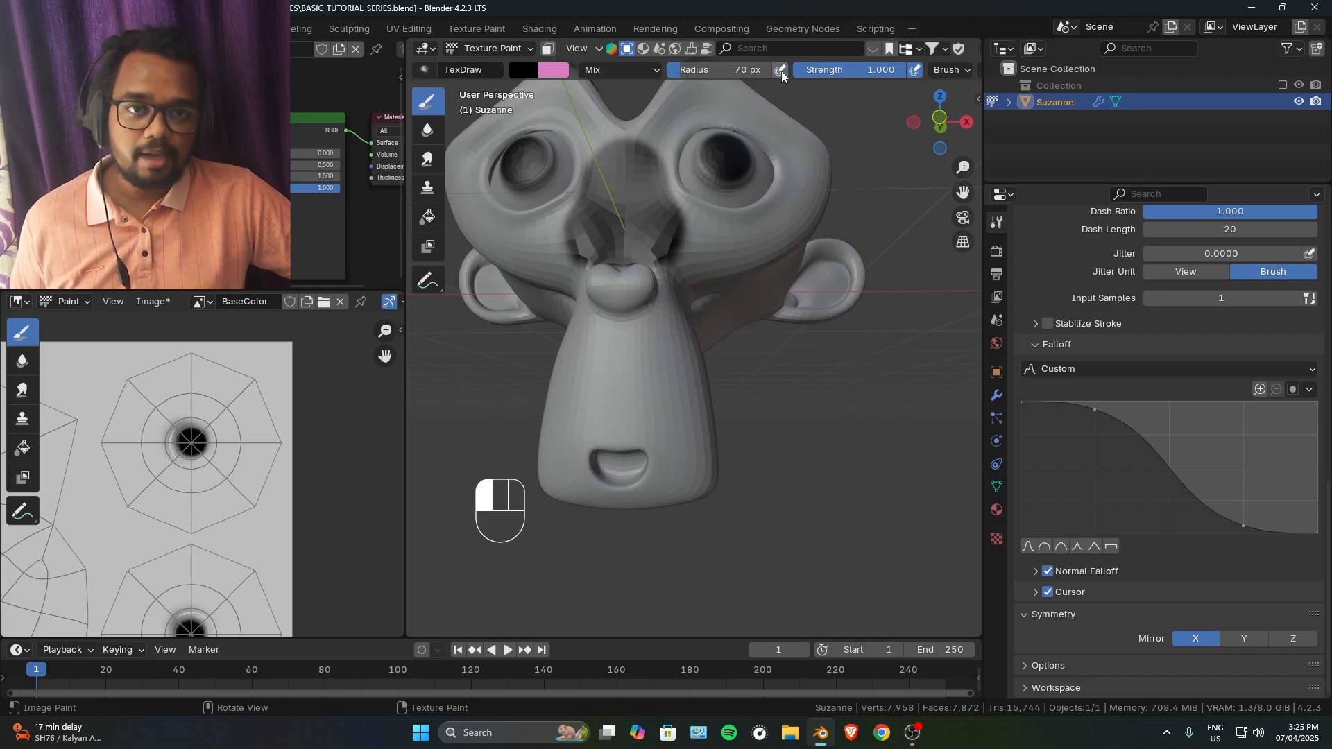
pyautogui.scroll(4, 636, 382)
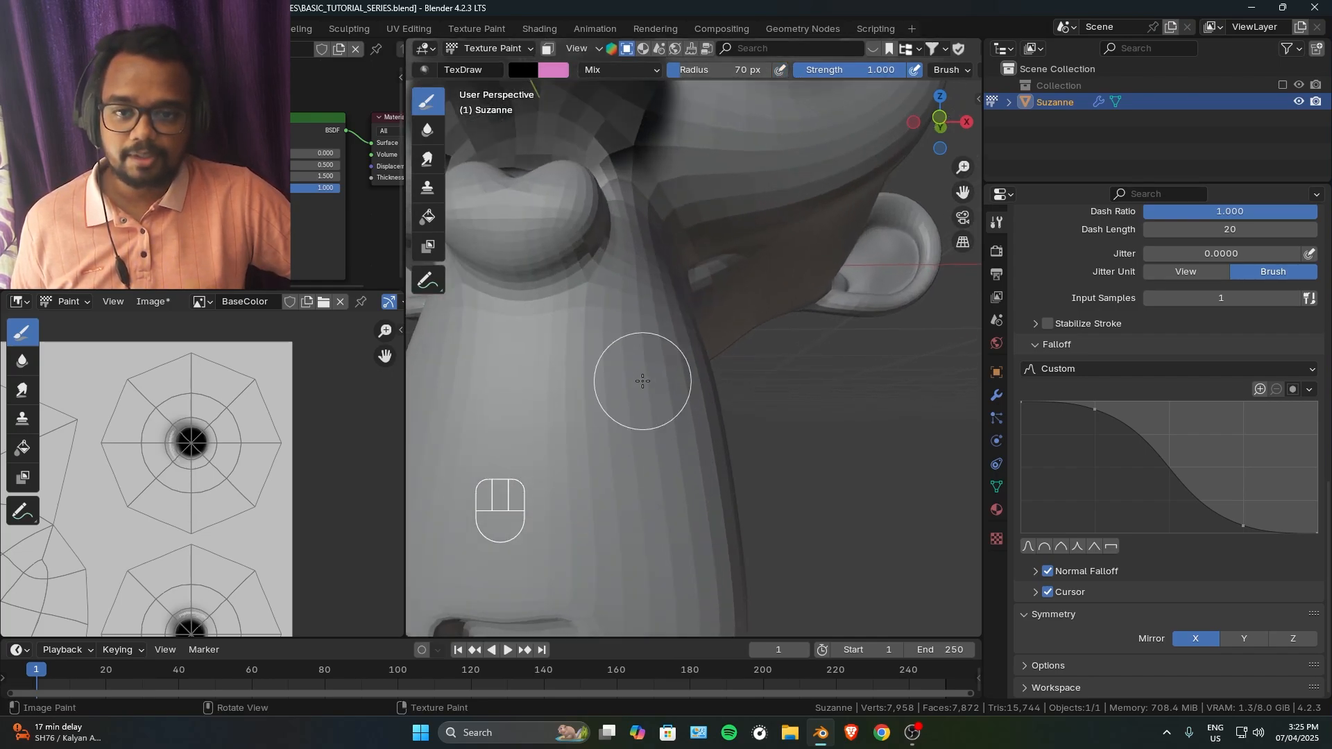
pyautogui.scroll(-5, 694, 349)
pyautogui.moveTo(698, 347)
pyautogui.mouseDown(button='middle')
pyautogui.moveTo(666, 356)
pyautogui.moveTo(672, 309)
pyautogui.mouseUp(button='middle')
pyautogui.click(673, 323)
pyautogui.moveTo(670, 334); pyautogui.dragTo(643, 368)
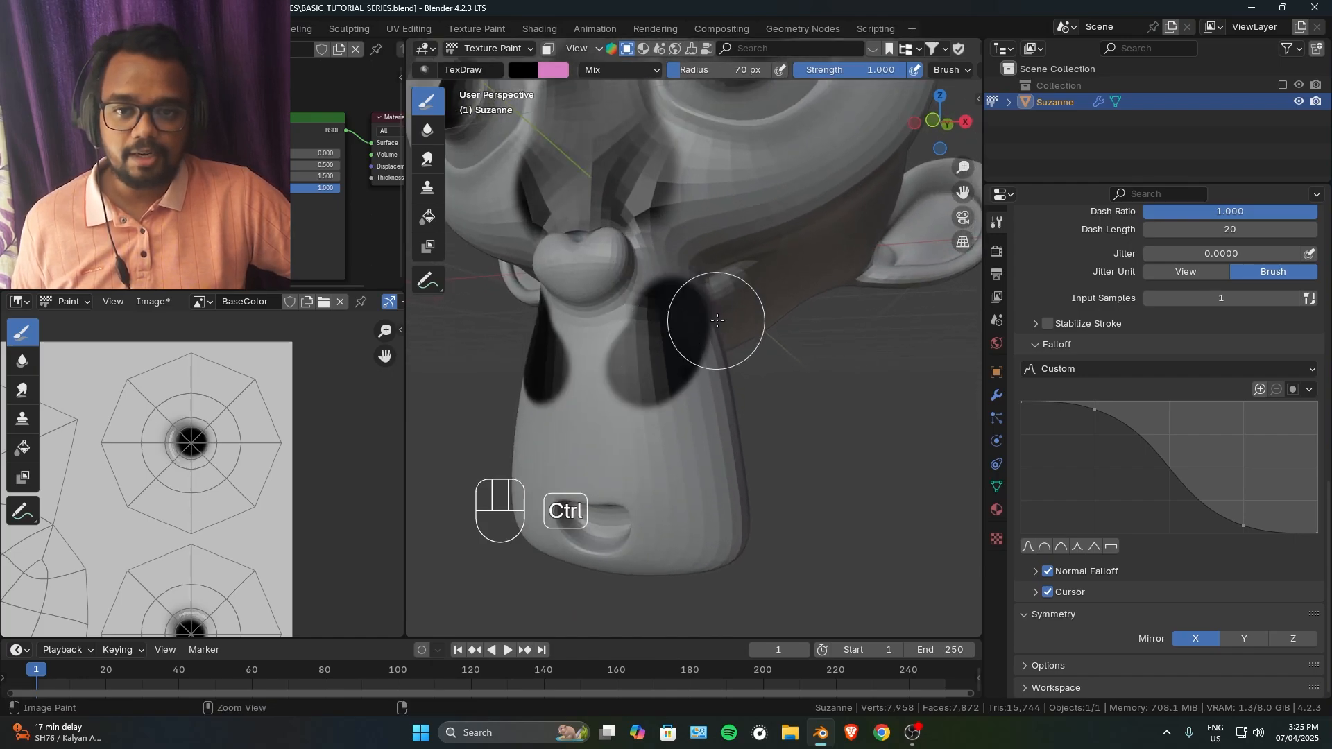
pyautogui.keyDown('ctrl'); pyautogui.moveTo(717, 319); pyautogui.dragTo(715, 389, button='middle'); pyautogui.keyUp('ctrl')
pyautogui.moveTo(715, 388); pyautogui.dragTo(708, 409, button='middle')
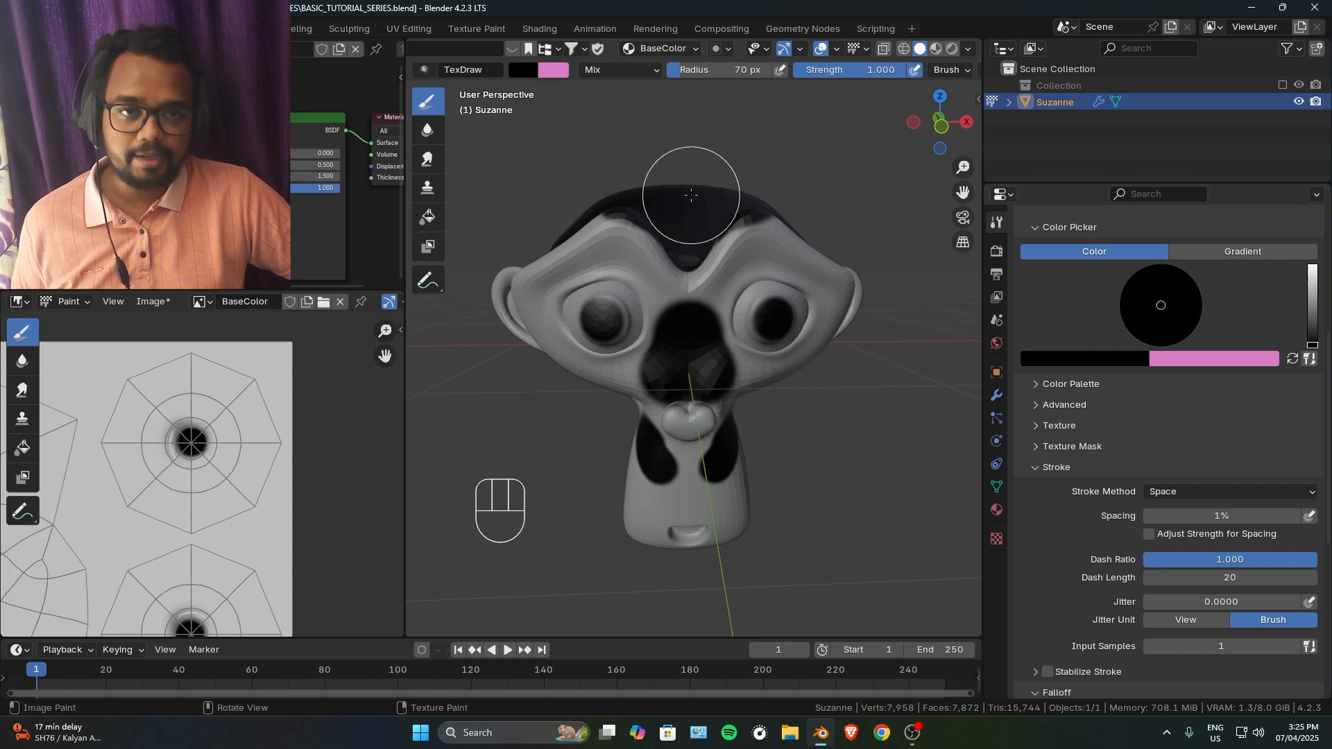
# Reduce the brush radius to 27 px.
pyautogui.moveTo(798, 215)
pyautogui.mouseDown(button='middle')
pyautogui.moveTo(738, 273)
pyautogui.moveTo(834, 285)
pyautogui.moveTo(763, 232)
pyautogui.mouseUp(button='middle')
pyautogui.keyDown('shift'); pyautogui.moveTo(762, 233); pyautogui.dragTo(755, 271, button='middle'); pyautogui.keyUp('shift')
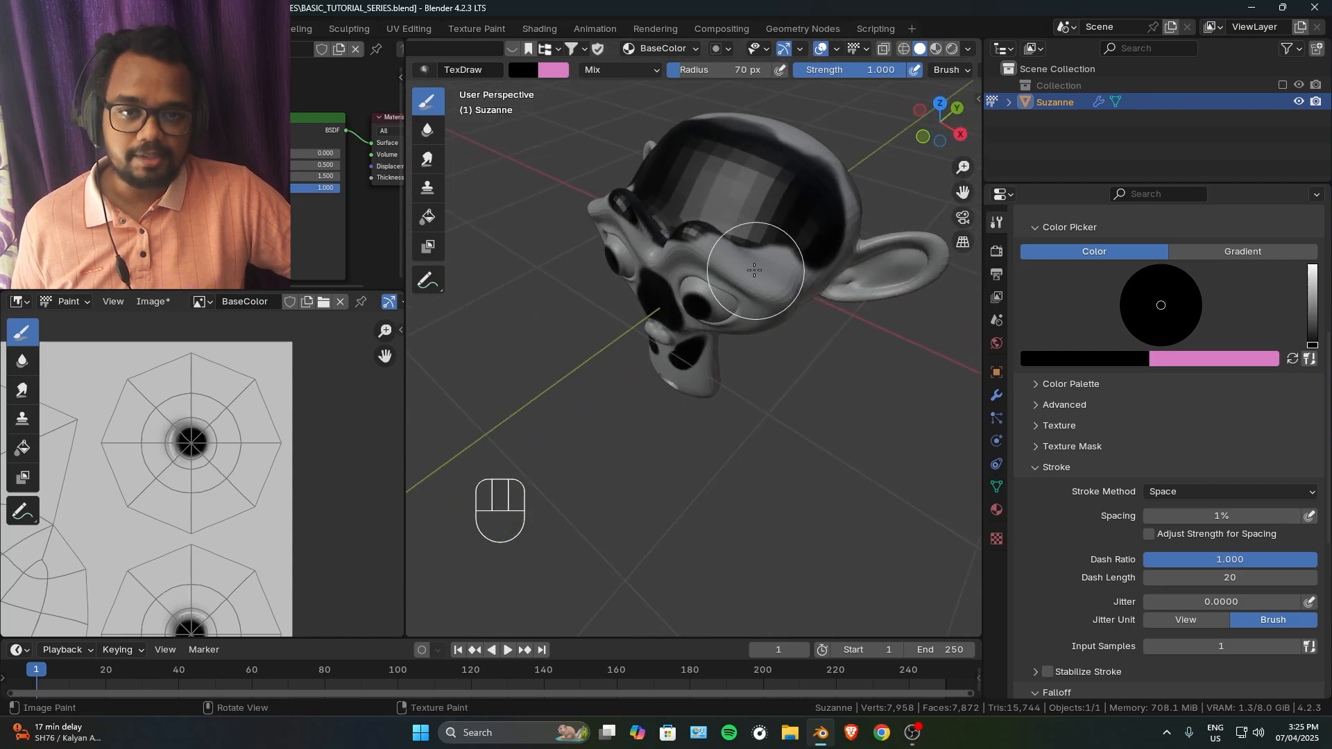
pyautogui.press('f')
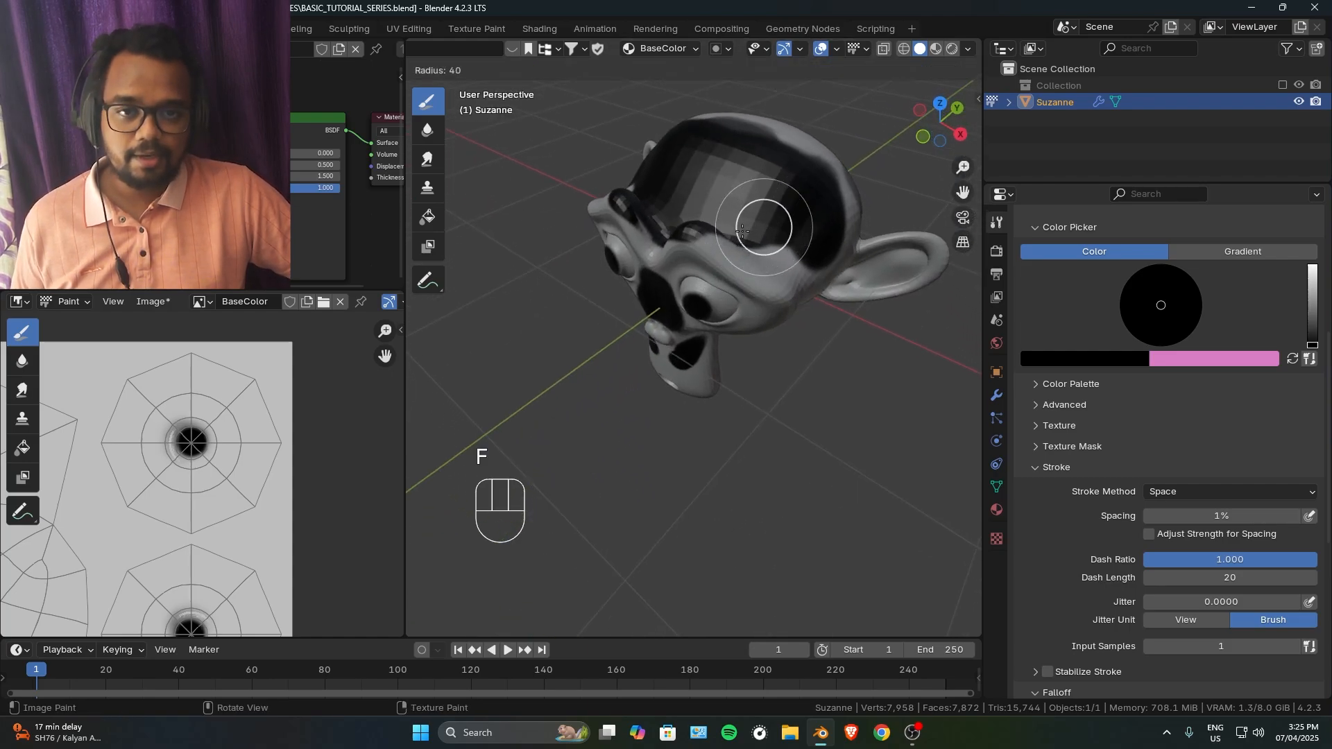
pyautogui.click(744, 231)
pyautogui.moveTo(728, 268); pyautogui.dragTo(783, 237, button='middle')
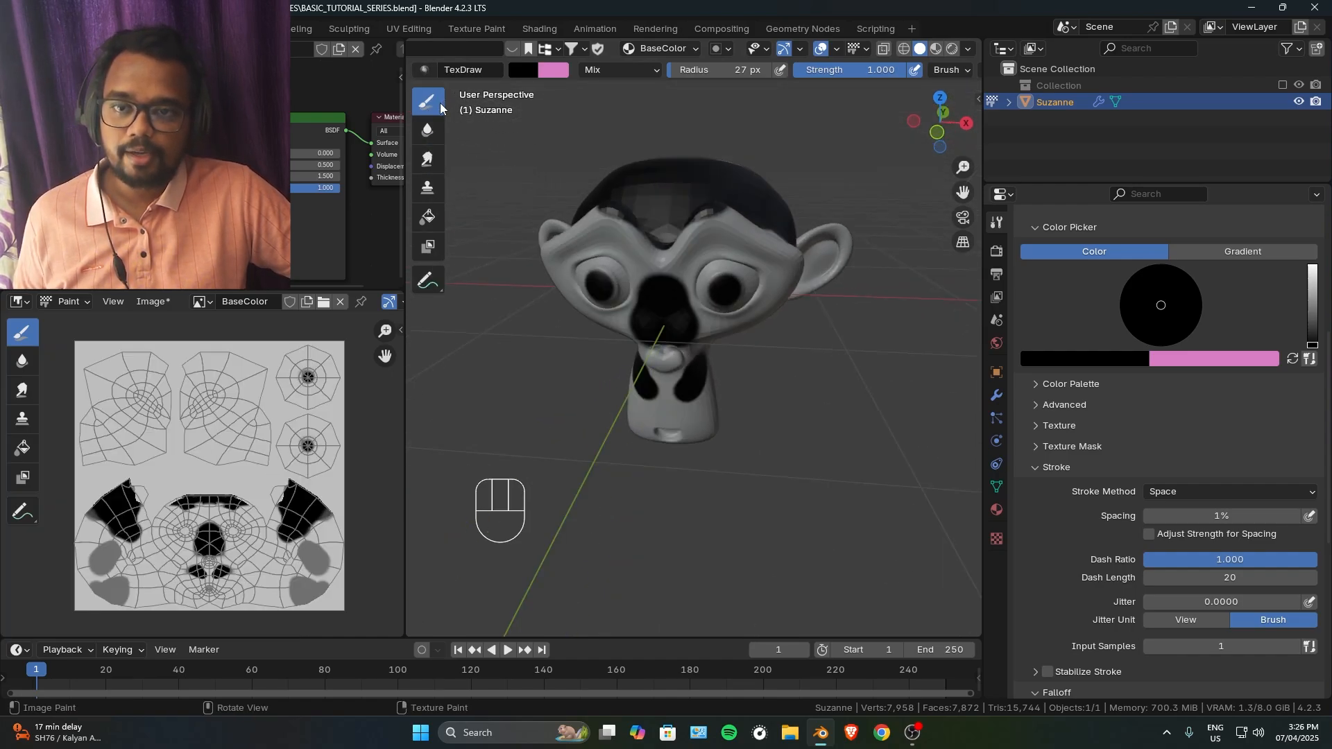
# Sample the light grey background of the BaseColor image as the brush colour with the eyedropper.
pyautogui.keyDown('ctrl'); pyautogui.moveTo(246, 490); pyautogui.dragTo(245, 546, button='middle'); pyautogui.keyUp('ctrl')
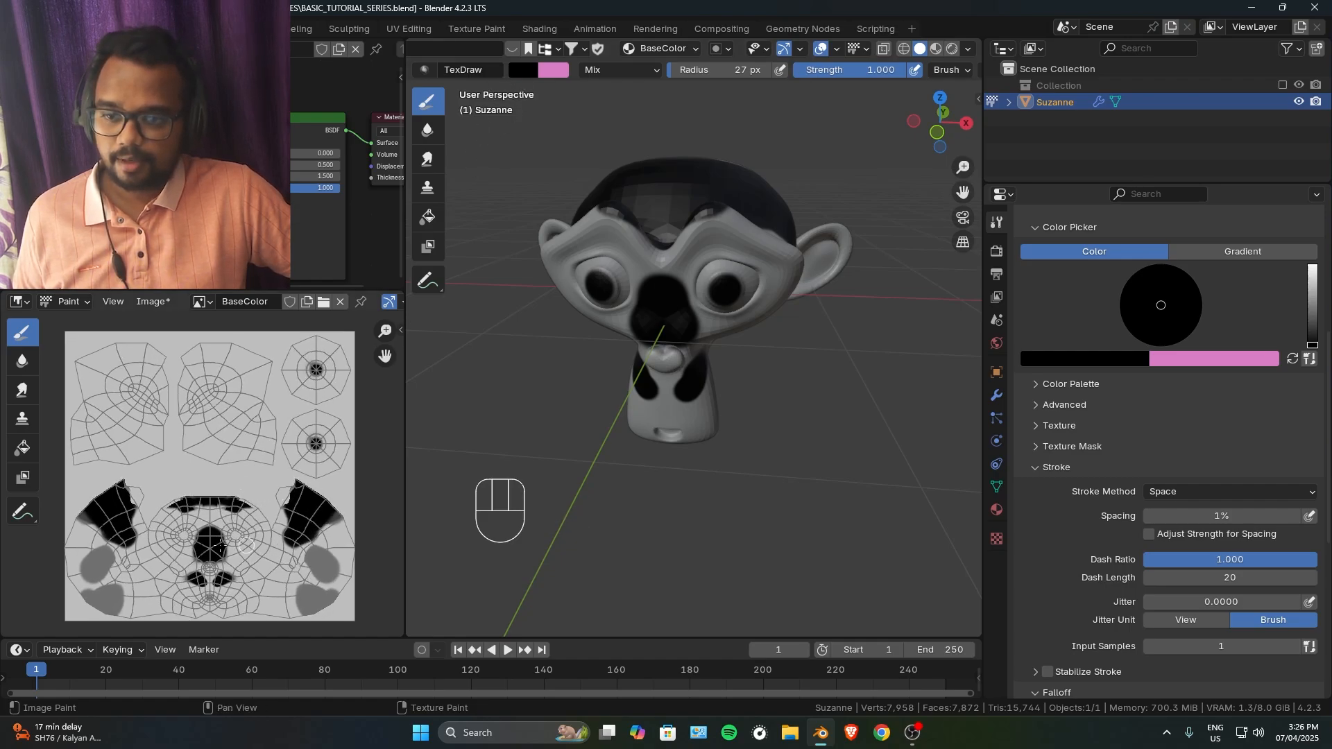
pyautogui.click(522, 69)
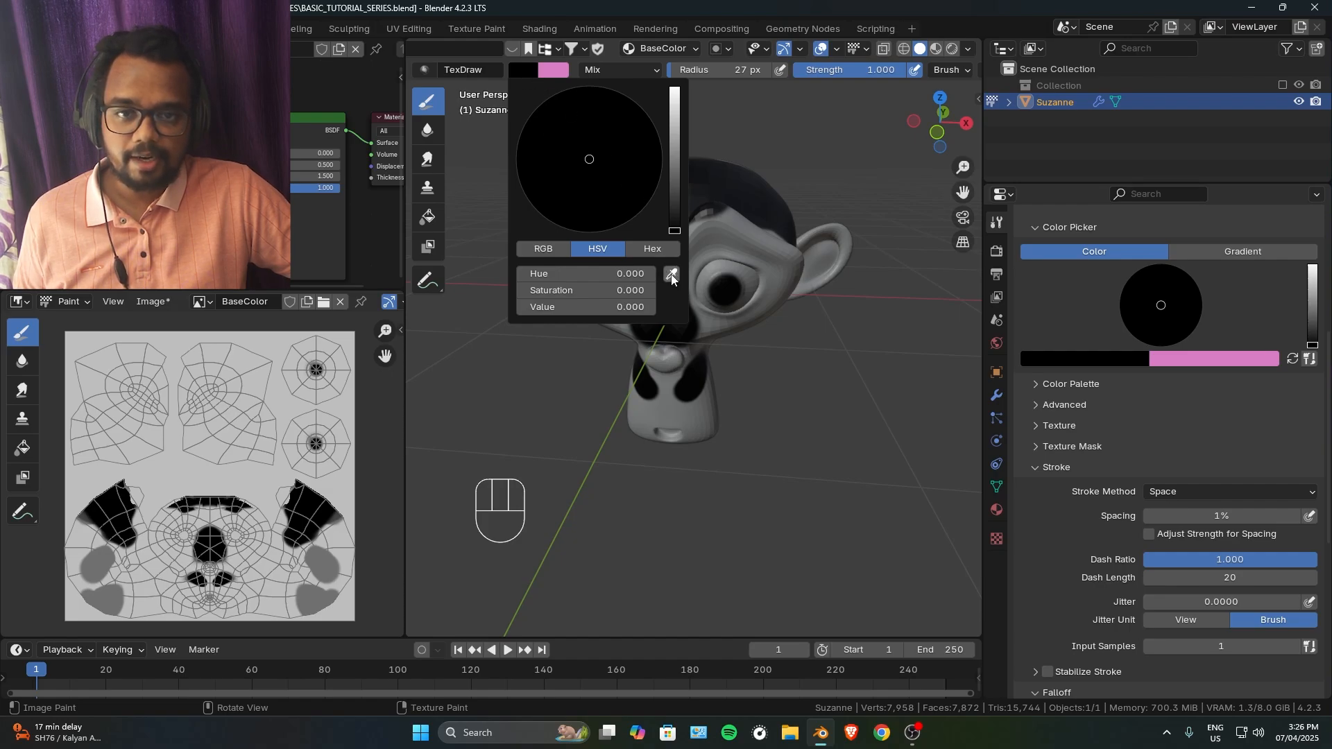
pyautogui.click(672, 275)
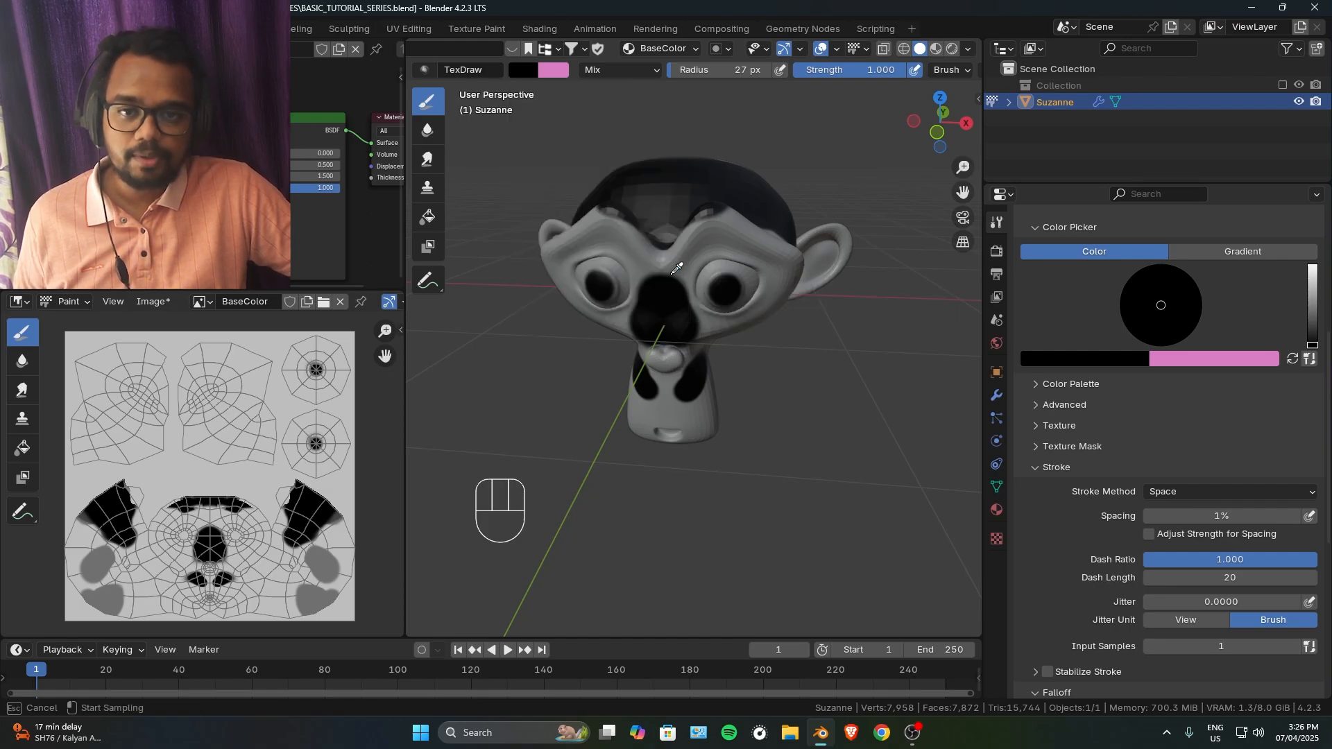
pyautogui.click(286, 395)
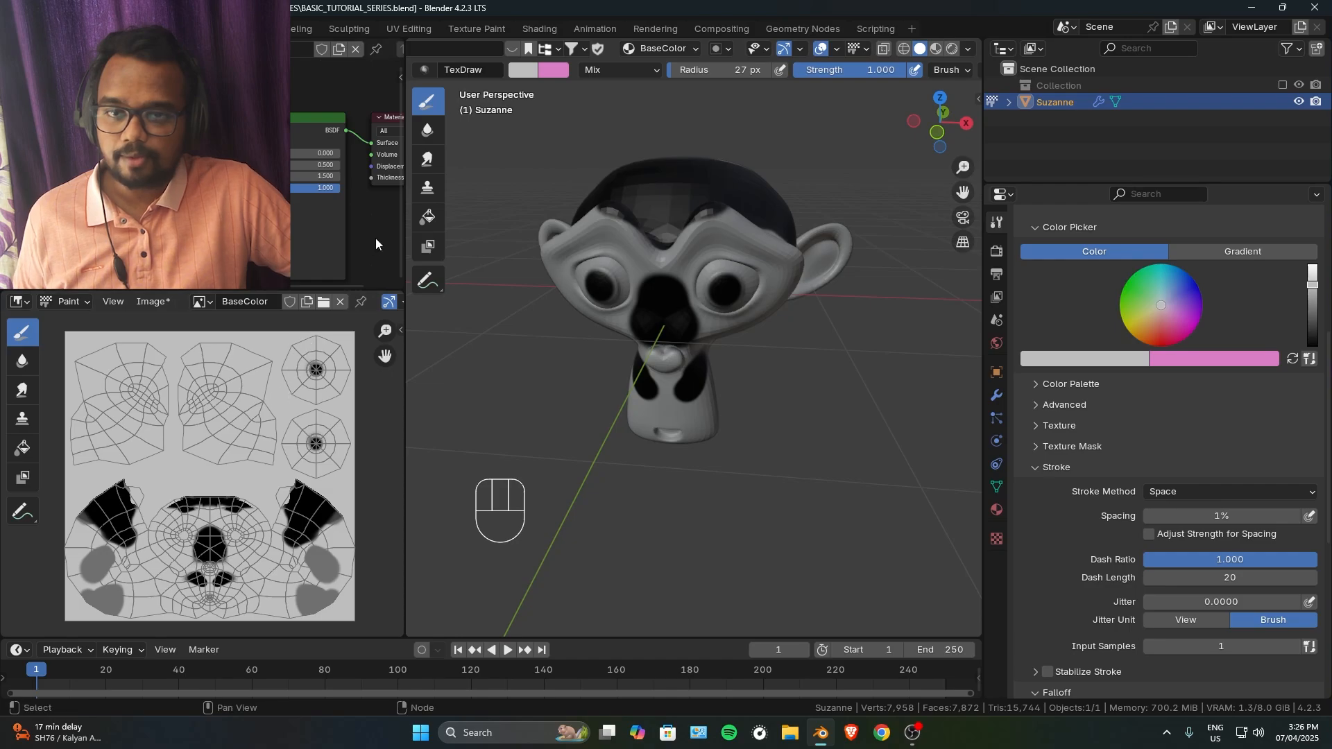
# Paint light grey over all the black areas of the BaseColor image, enlarging the brush radius to 39 px.
pyautogui.moveTo(318, 414)
pyautogui.mouseDown()
pyautogui.moveTo(312, 555)
pyautogui.moveTo(326, 589)
pyautogui.moveTo(187, 596)
pyautogui.moveTo(99, 532)
pyautogui.moveTo(159, 485)
pyautogui.moveTo(113, 592)
pyautogui.moveTo(240, 513)
pyautogui.moveTo(263, 567)
pyautogui.moveTo(250, 583)
pyautogui.moveTo(113, 550)
pyautogui.moveTo(284, 502)
pyautogui.moveTo(260, 423)
pyautogui.mouseUp()
pyautogui.press('f')
pyautogui.click(292, 478)
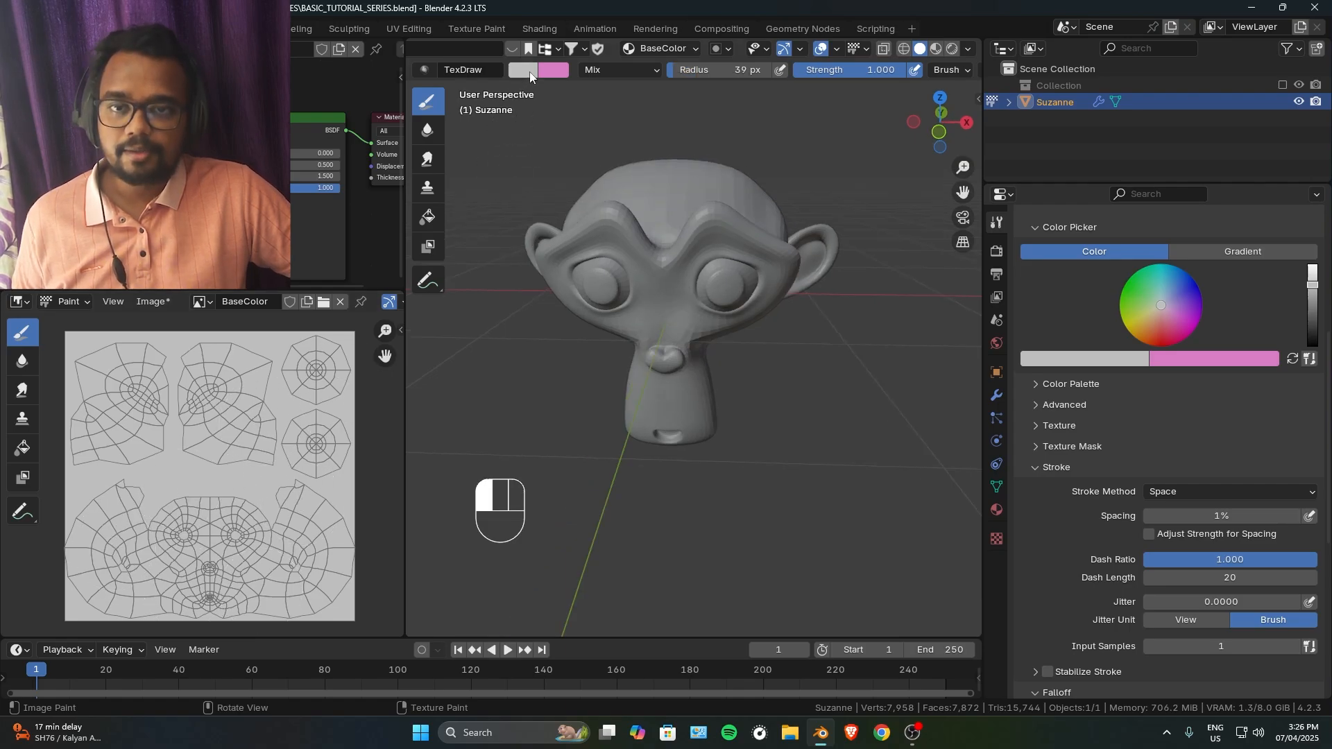
# Set the brush colour to a reddish brown with hue 0.039, saturation 0.757 and value 0.621.
pyautogui.click(530, 75)
pyautogui.moveTo(638, 169)
pyautogui.mouseDown()
pyautogui.moveTo(627, 131)
pyautogui.moveTo(573, 208)
pyautogui.mouseUp()
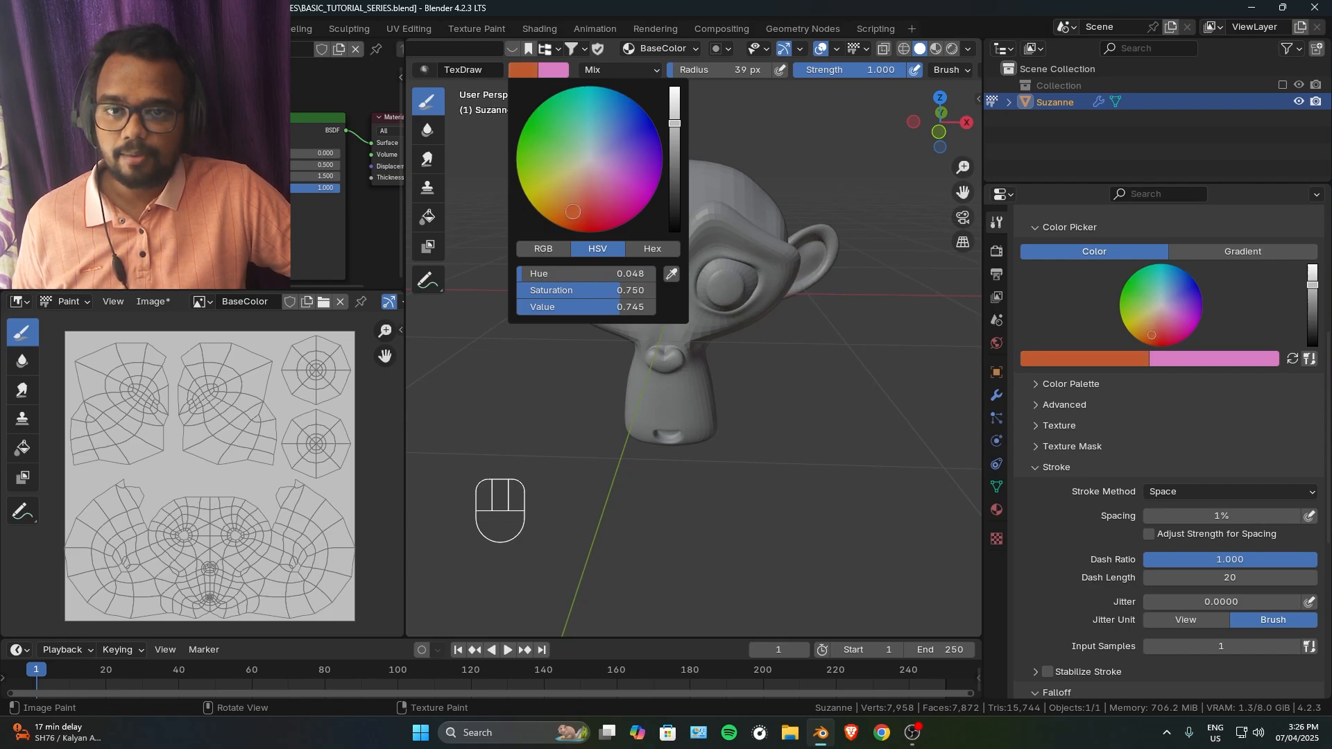
pyautogui.scroll(-3, 664, 165)
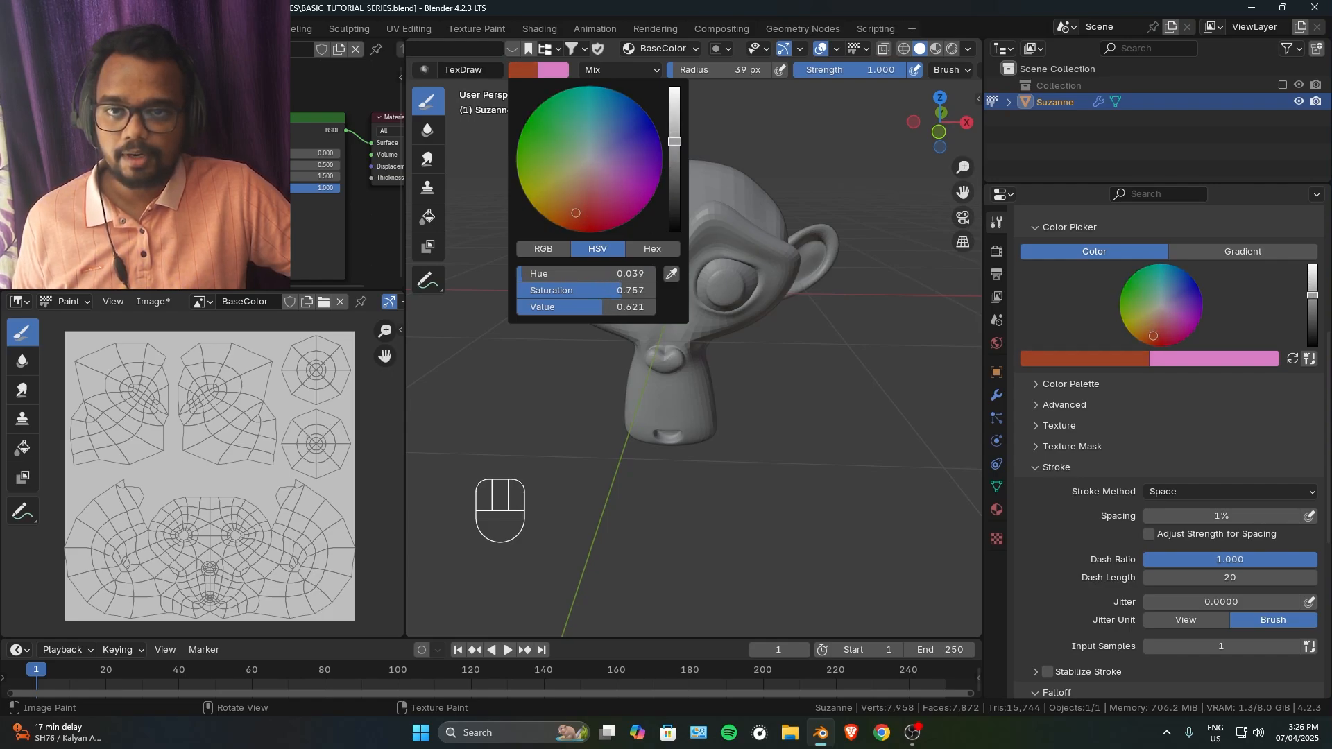
pyautogui.moveTo(710, 329)
pyautogui.keyDown('ctrl'); pyautogui.mouseDown(button='middle')
pyautogui.moveTo(621, 265)
pyautogui.moveTo(723, 307)
pyautogui.mouseUp(button='middle'); pyautogui.keyUp('ctrl')
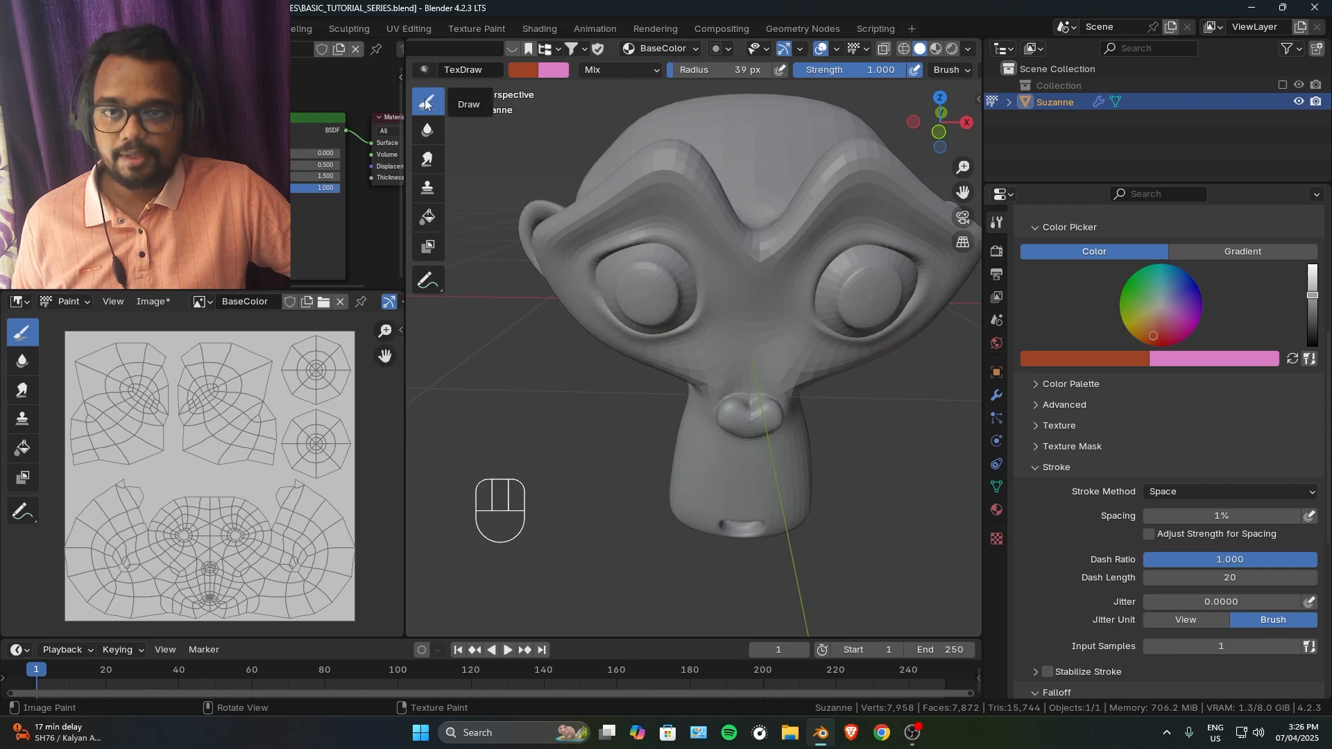
pyautogui.moveTo(621, 286); pyautogui.dragTo(647, 253, button='middle')
pyautogui.moveTo(646, 282); pyautogui.dragTo(646, 298)
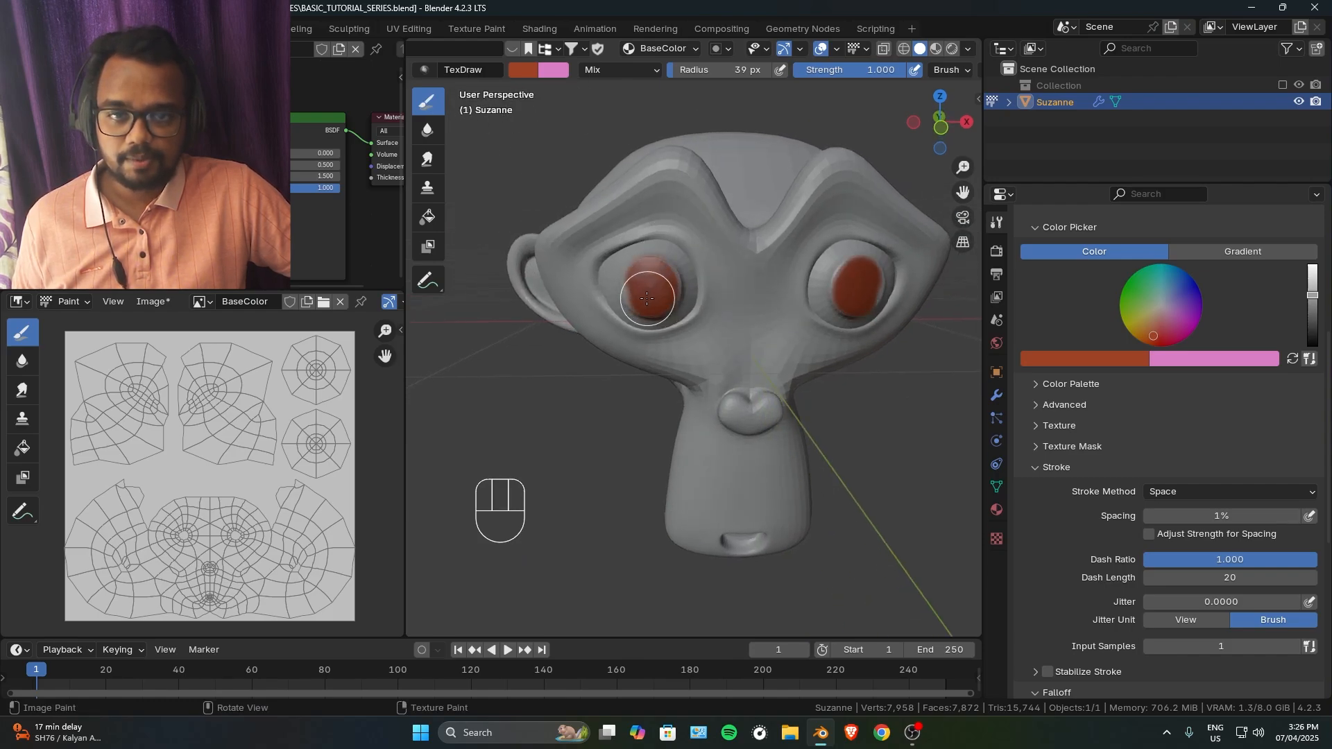
pyautogui.hotkey('ctrl', 'z')
# Paint a reddish-brown patch down the nose bridge and around the nose.
pyautogui.moveTo(725, 276)
pyautogui.mouseDown()
pyautogui.moveTo(708, 387)
pyautogui.moveTo(728, 351)
pyautogui.mouseUp()
pyautogui.moveTo(728, 351); pyautogui.dragTo(630, 285, button='middle')
pyautogui.click(428, 131)
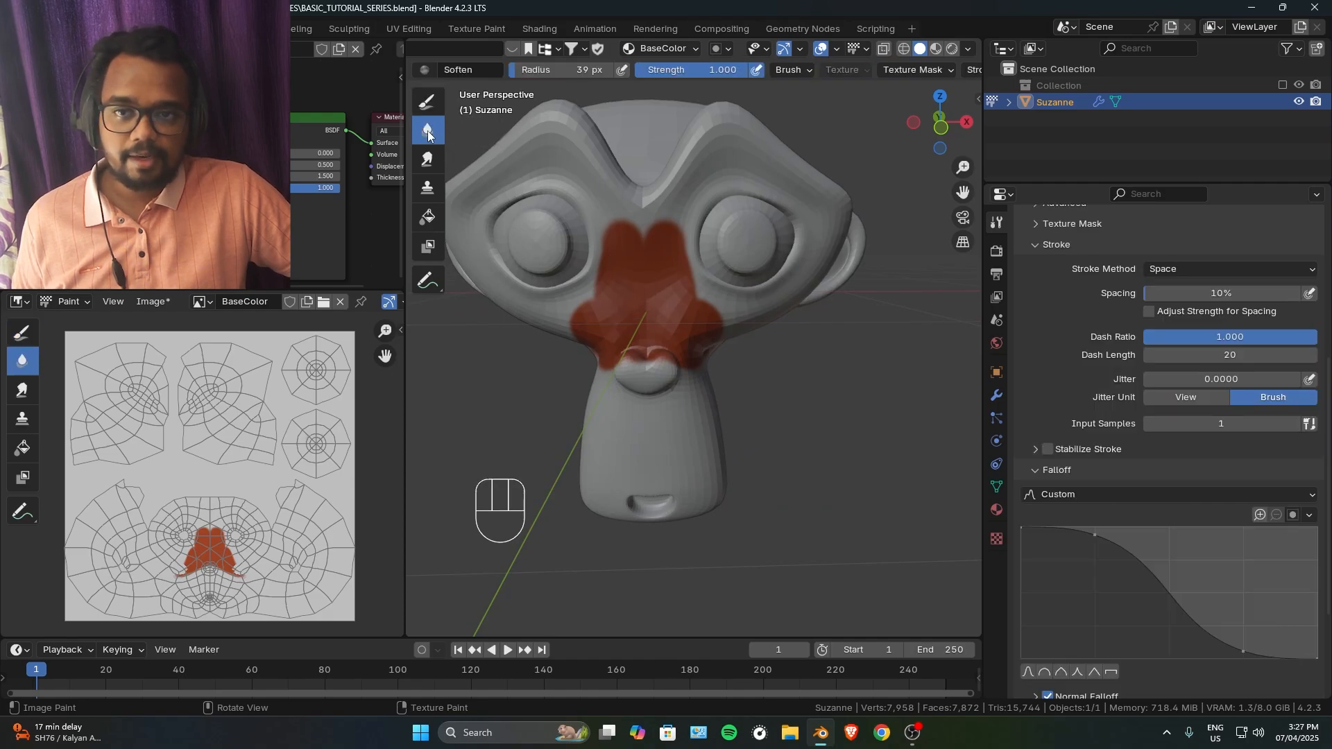
pyautogui.moveTo(683, 232); pyautogui.dragTo(683, 263, button='middle')
pyautogui.click(428, 103)
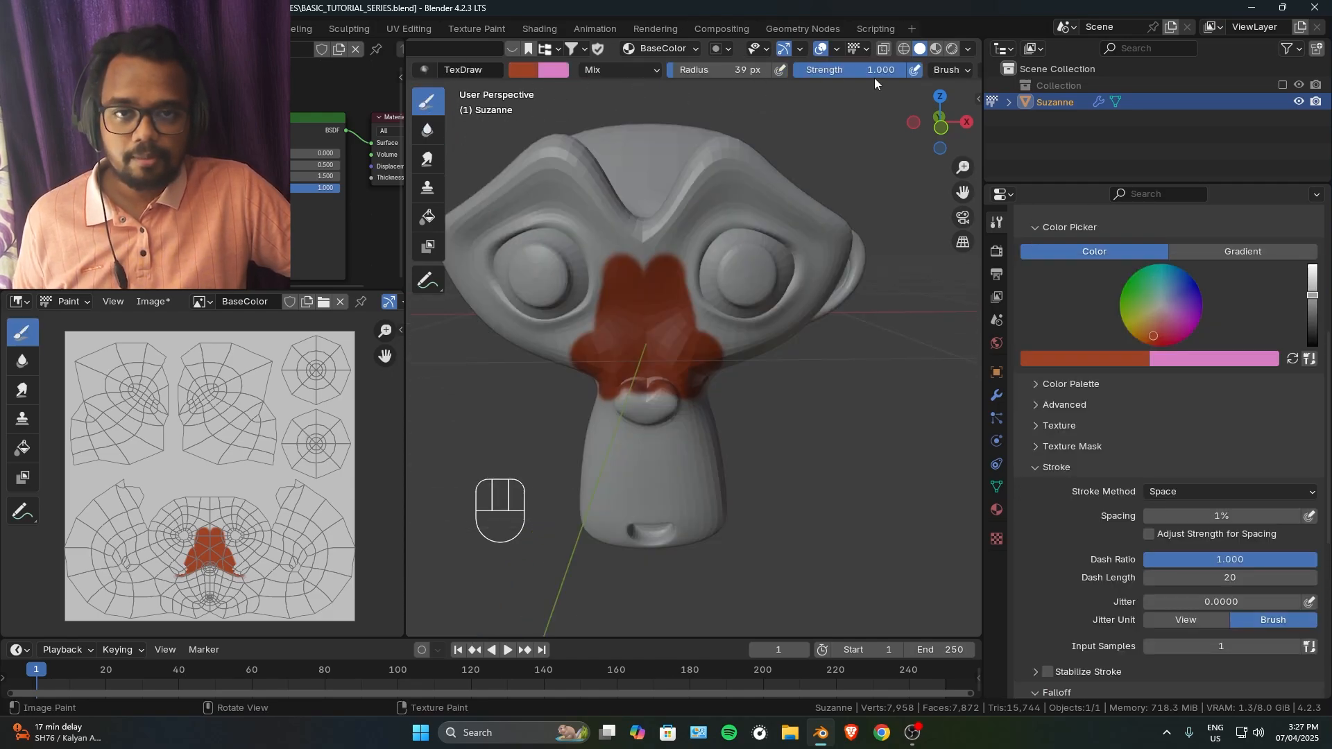
# Set the brush falloff to the flat maximum curve and paint a hard-edged reddish-brown horizontal stripe across the muzzle above the mouth.
pyautogui.click(1057, 468)
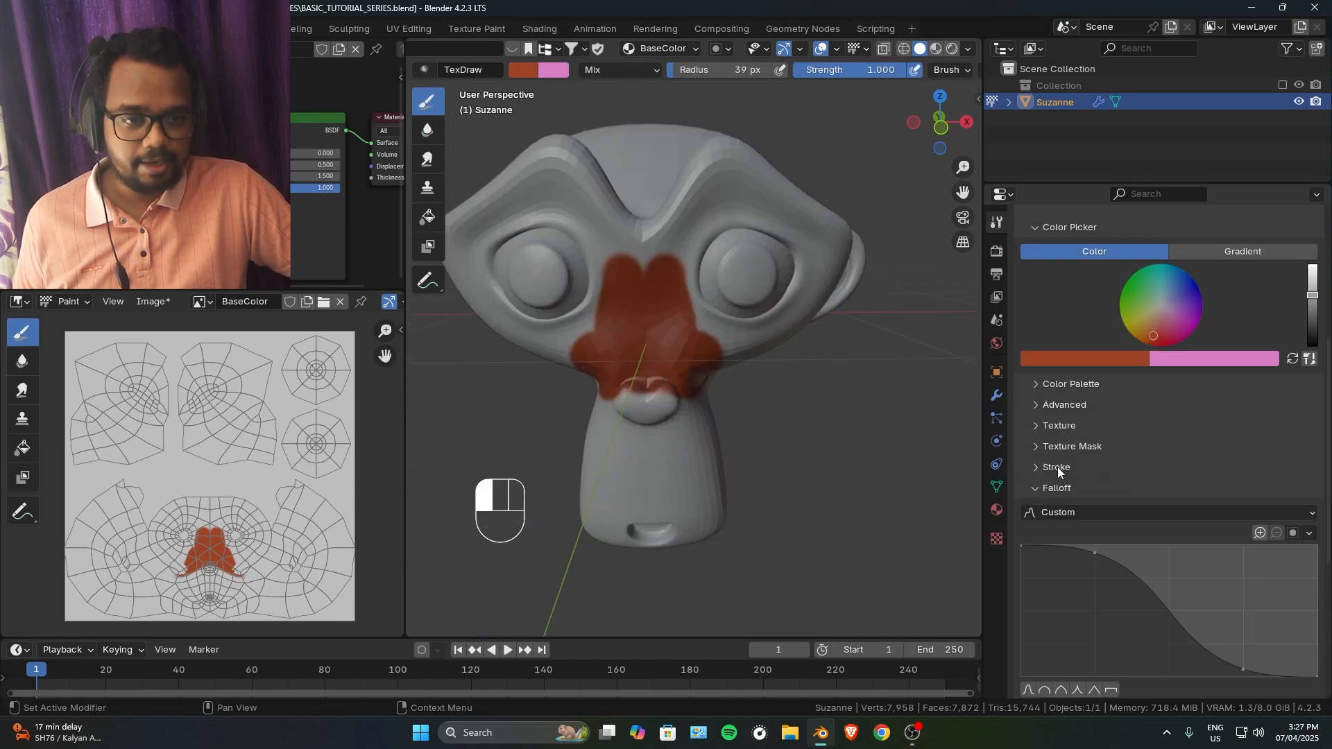
pyautogui.scroll(-5, 1076, 602)
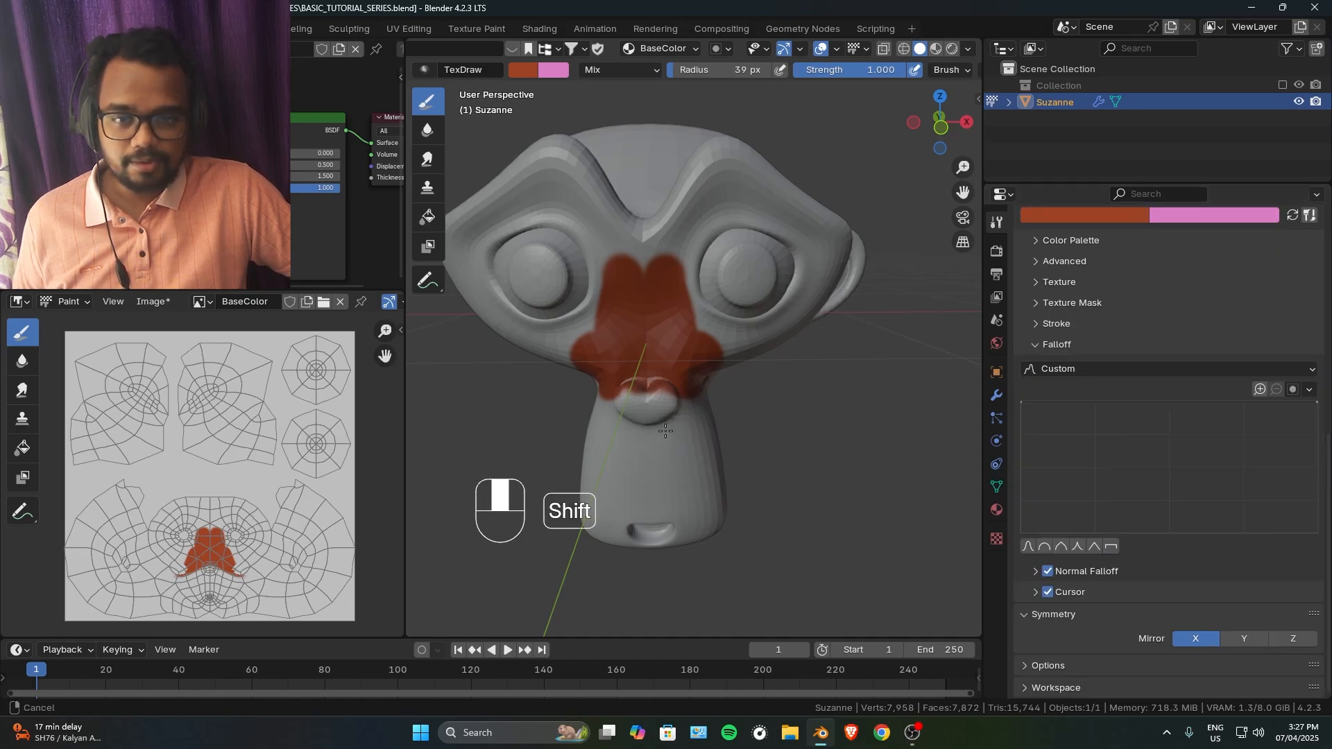
pyautogui.moveTo(645, 423)
pyautogui.keyDown('ctrl'); pyautogui.mouseDown(button='middle')
pyautogui.moveTo(687, 422)
pyautogui.moveTo(689, 375)
pyautogui.mouseUp(button='middle'); pyautogui.keyUp('ctrl')
pyautogui.moveTo(689, 374); pyautogui.dragTo(763, 375)
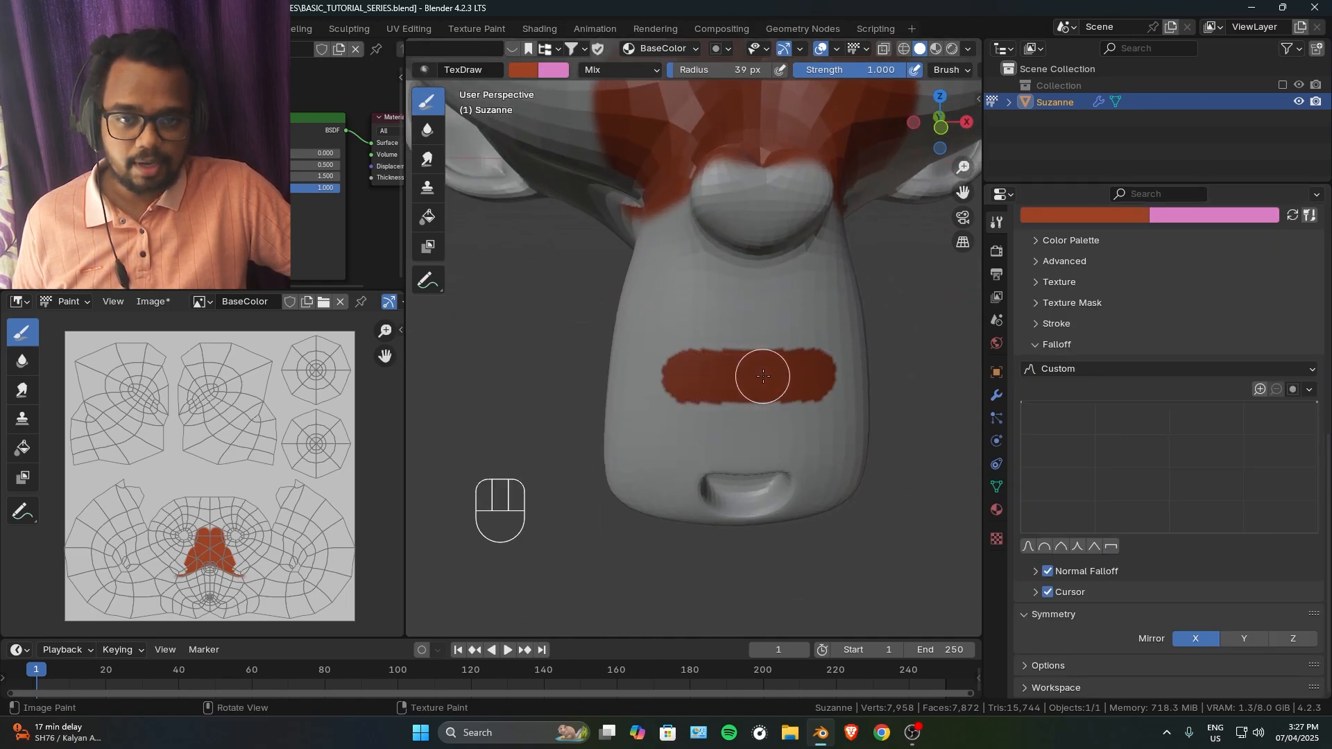
pyautogui.keyDown('shift'); pyautogui.moveTo(838, 358); pyautogui.dragTo(811, 414, button='middle'); pyautogui.keyUp('shift')
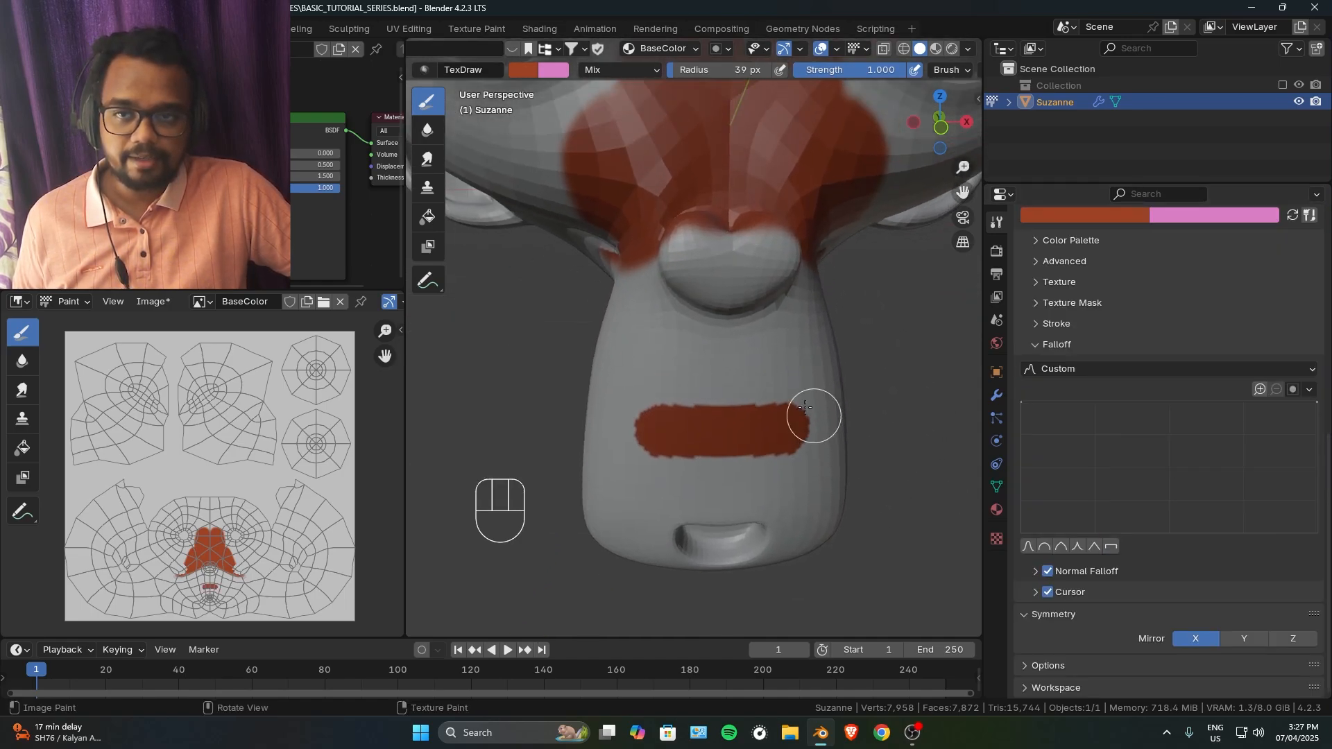
# Blur the edges of the reddish-brown muzzle stripe with the Soften brush at 39 px radius and 1.000 strength.
pyautogui.click(434, 133)
pyautogui.moveTo(688, 449)
pyautogui.keyDown('ctrl'); pyautogui.mouseDown(button='middle')
pyautogui.moveTo(724, 405)
pyautogui.moveTo(702, 396)
pyautogui.mouseUp(button='middle'); pyautogui.keyUp('ctrl')
pyautogui.moveTo(702, 395)
pyautogui.mouseDown()
pyautogui.moveTo(678, 386)
pyautogui.moveTo(743, 389)
pyautogui.moveTo(613, 401)
pyautogui.moveTo(571, 425)
pyautogui.moveTo(606, 480)
pyautogui.moveTo(701, 483)
pyautogui.moveTo(646, 491)
pyautogui.mouseUp()
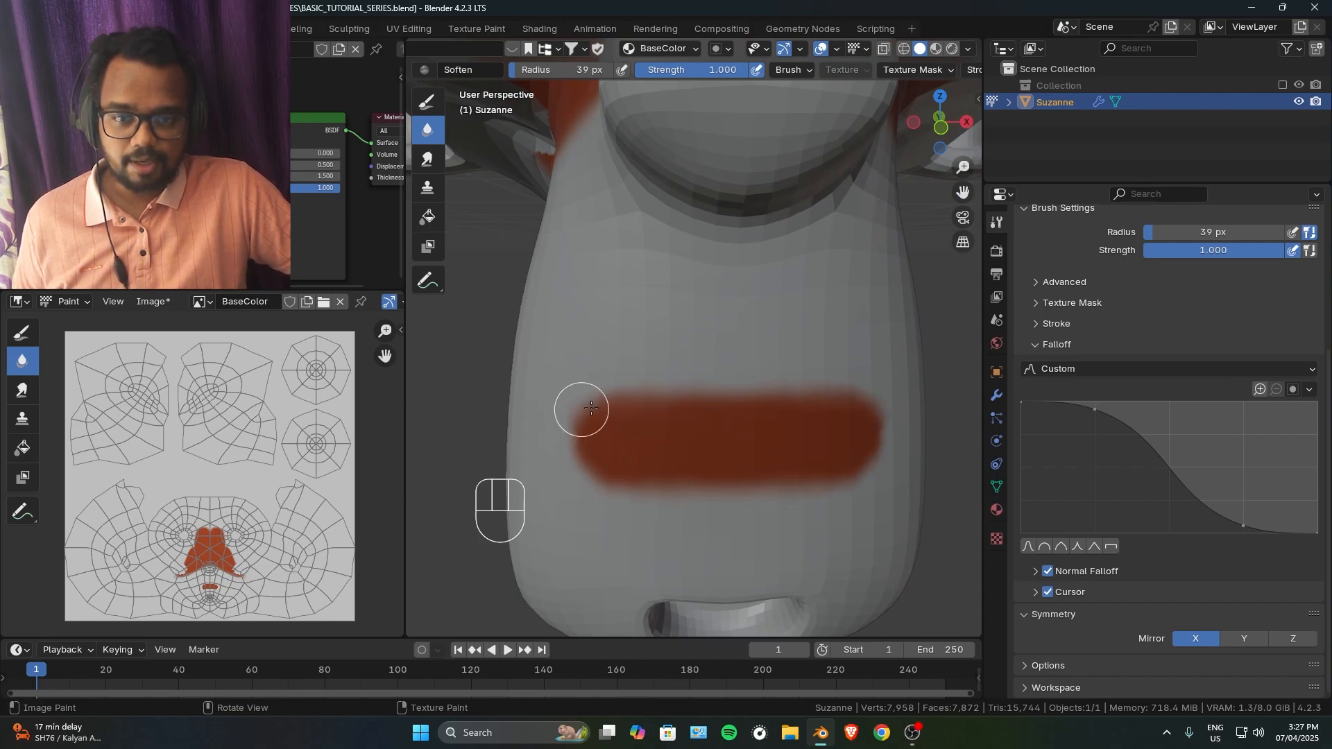
pyautogui.keyDown('ctrl'); pyautogui.moveTo(743, 471); pyautogui.dragTo(766, 421, button='middle'); pyautogui.keyUp('ctrl')
pyautogui.scroll(3, 765, 422)
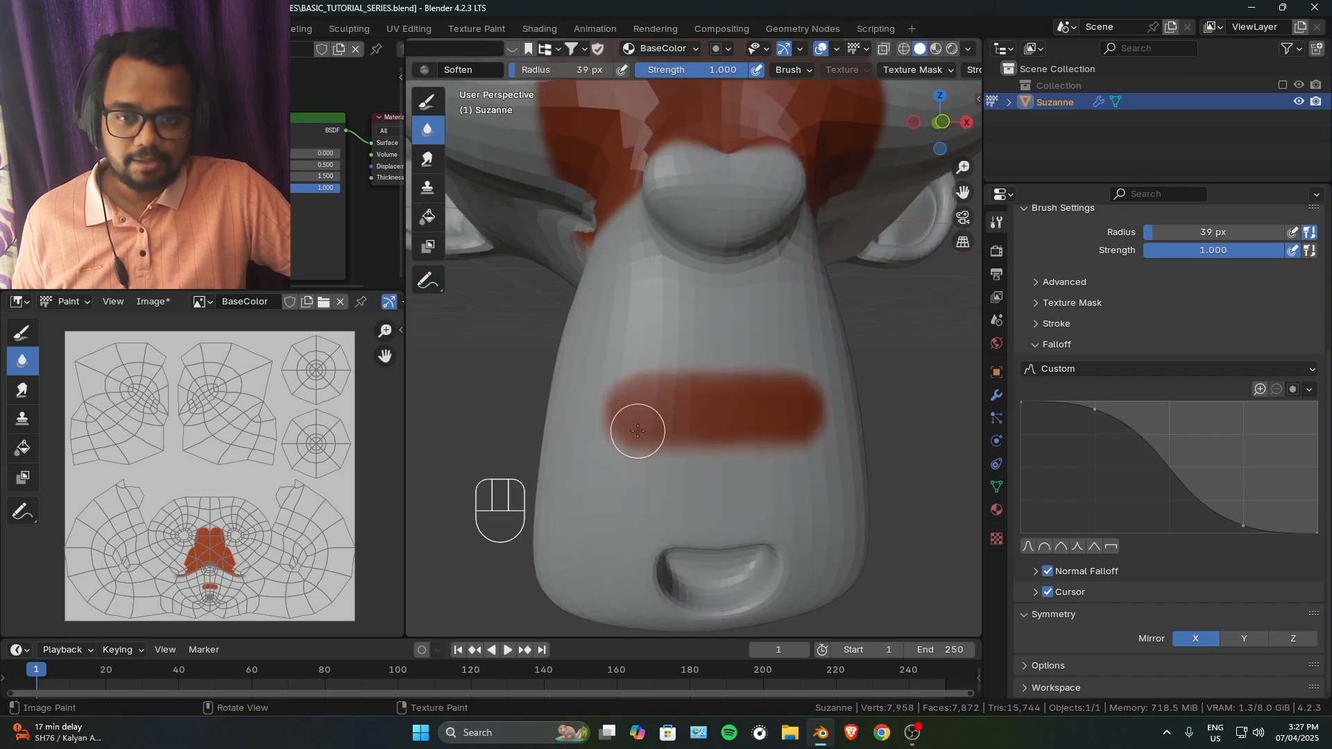
pyautogui.scroll(5, 485, 53)
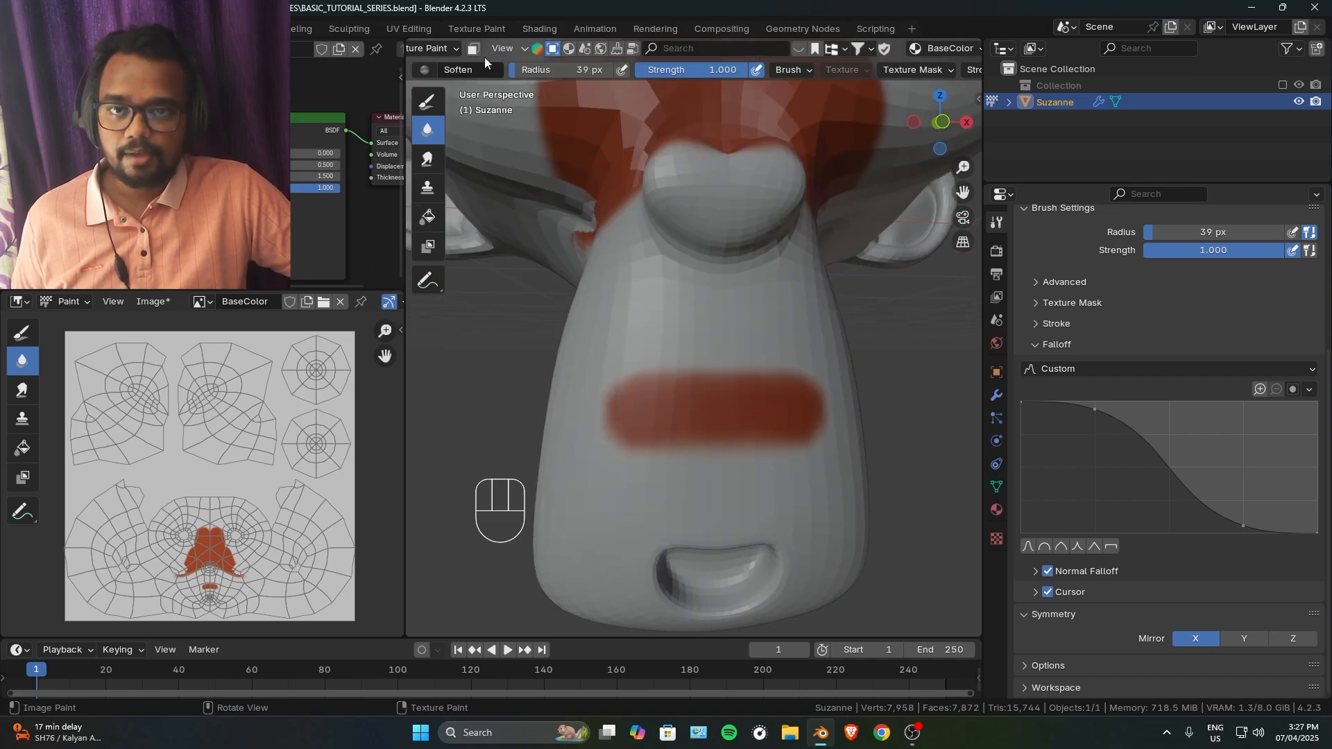
# Swap the Draw brush to its pink secondary colour and paint a horizontal stripe directly below the reddish-brown muzzle stripe.
pyautogui.click(441, 103)
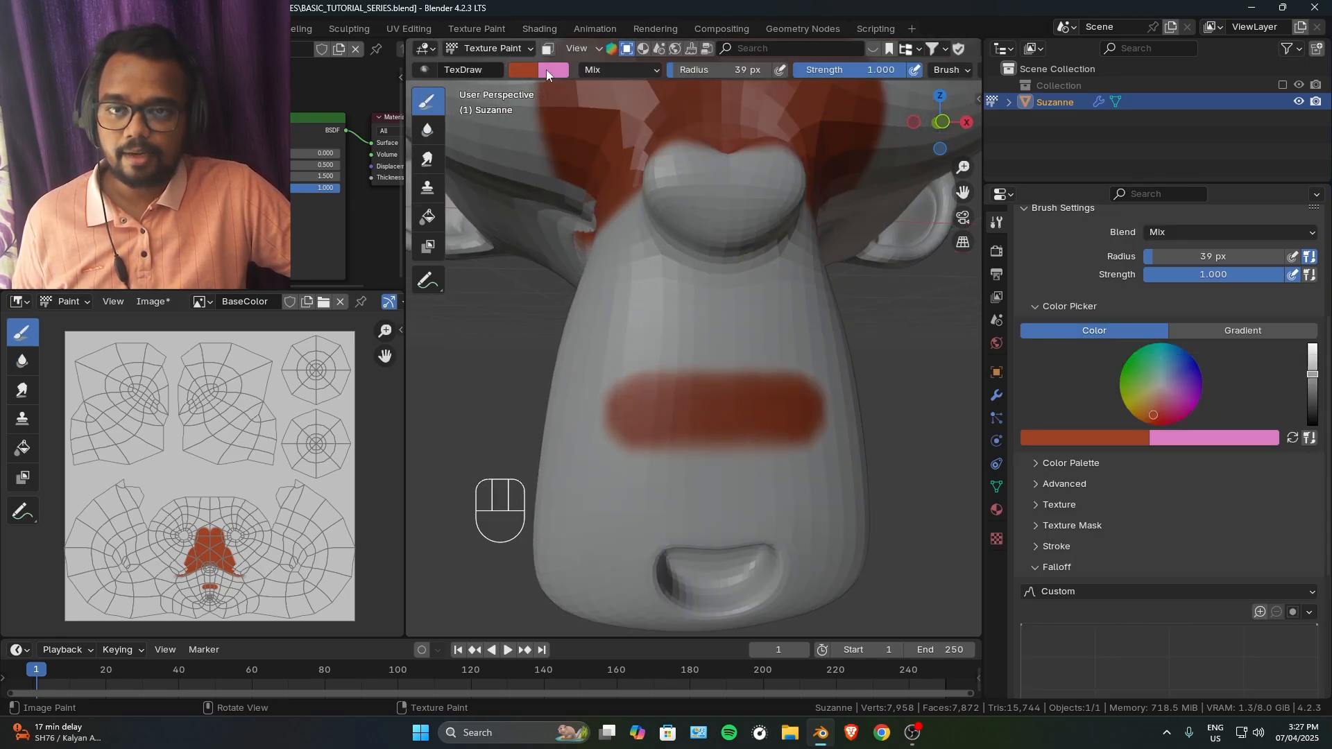
pyautogui.click(1292, 438)
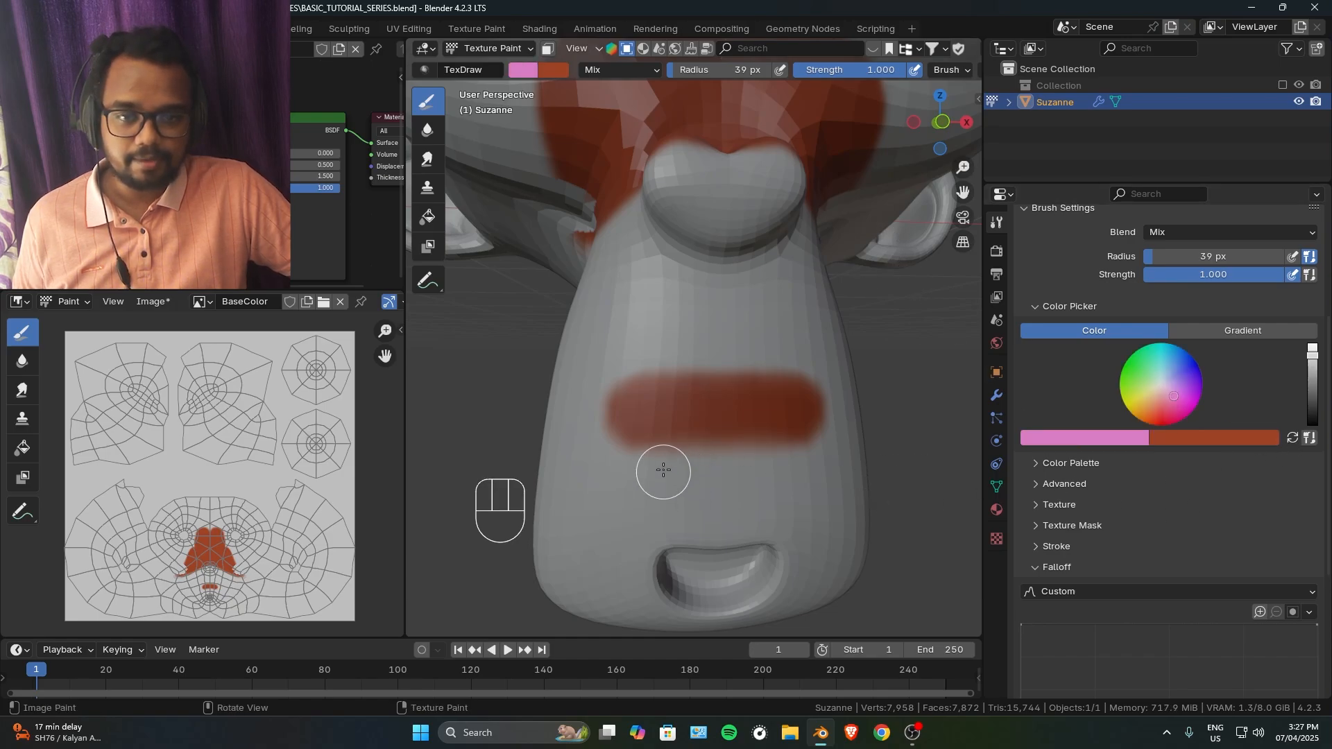
pyautogui.click(640, 465)
pyautogui.moveTo(688, 465); pyautogui.dragTo(749, 467)
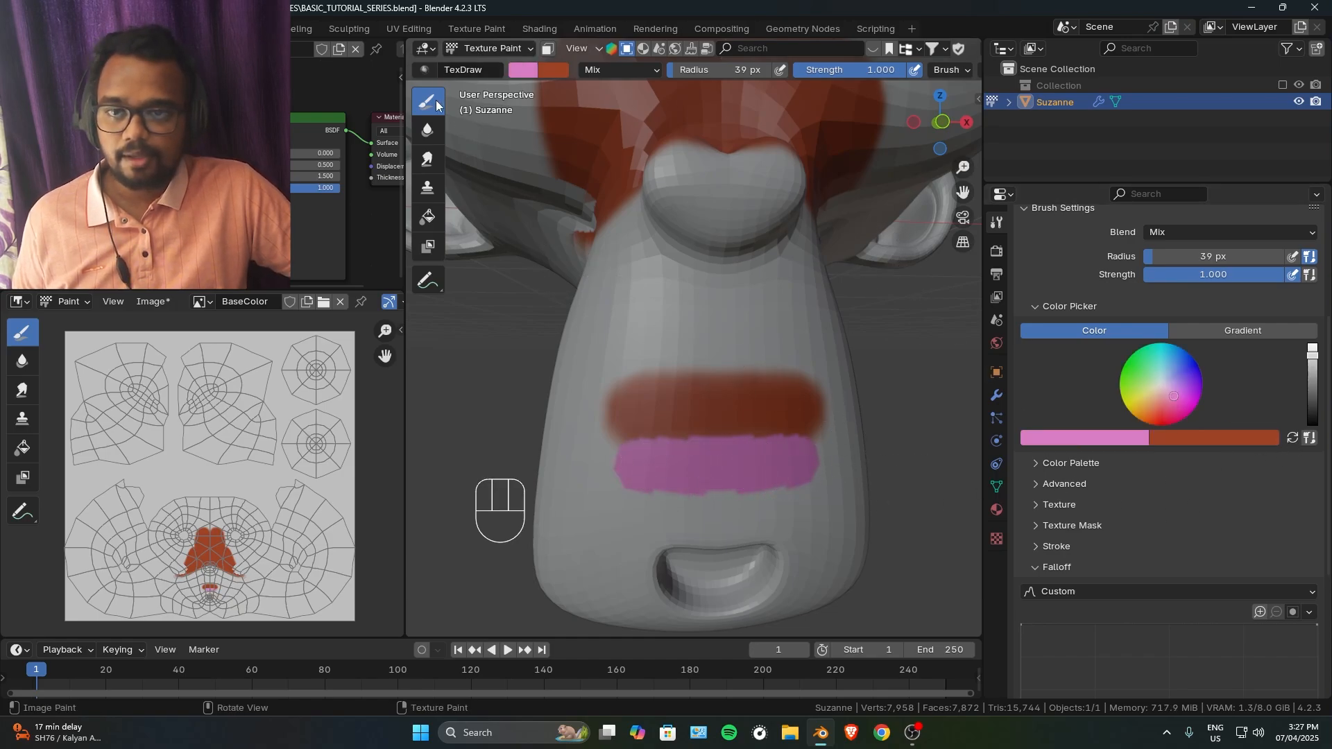
# Blur the edges of the pink muzzle stripe with the Soften brush at 39 px radius and 1.000 strength.
pyautogui.click(425, 131)
pyautogui.moveTo(615, 466); pyautogui.dragTo(775, 486)
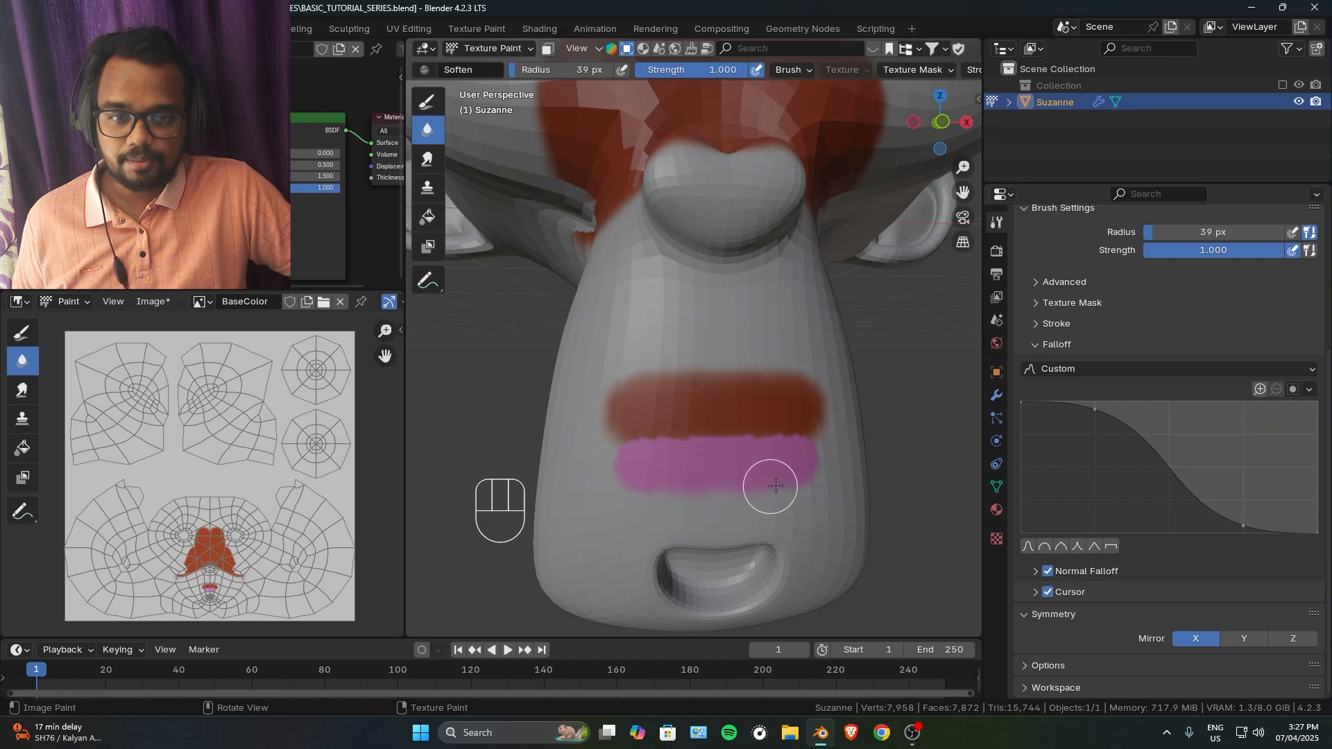
pyautogui.keyDown('ctrl'); pyautogui.moveTo(708, 498); pyautogui.dragTo(725, 570, button='middle'); pyautogui.keyUp('ctrl')
pyautogui.keyDown('shift'); pyautogui.moveTo(726, 570); pyautogui.dragTo(728, 456, button='middle'); pyautogui.keyUp('shift')
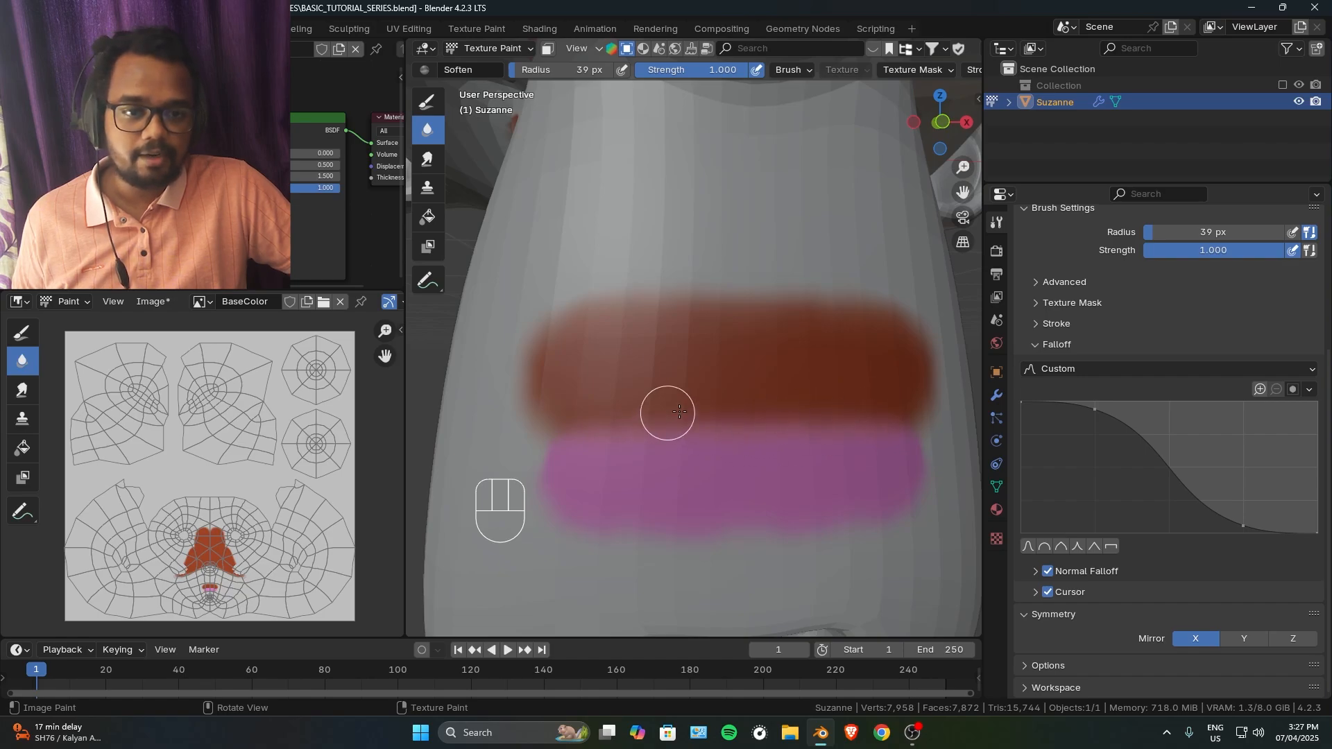
pyautogui.scroll(-4, 790, 430)
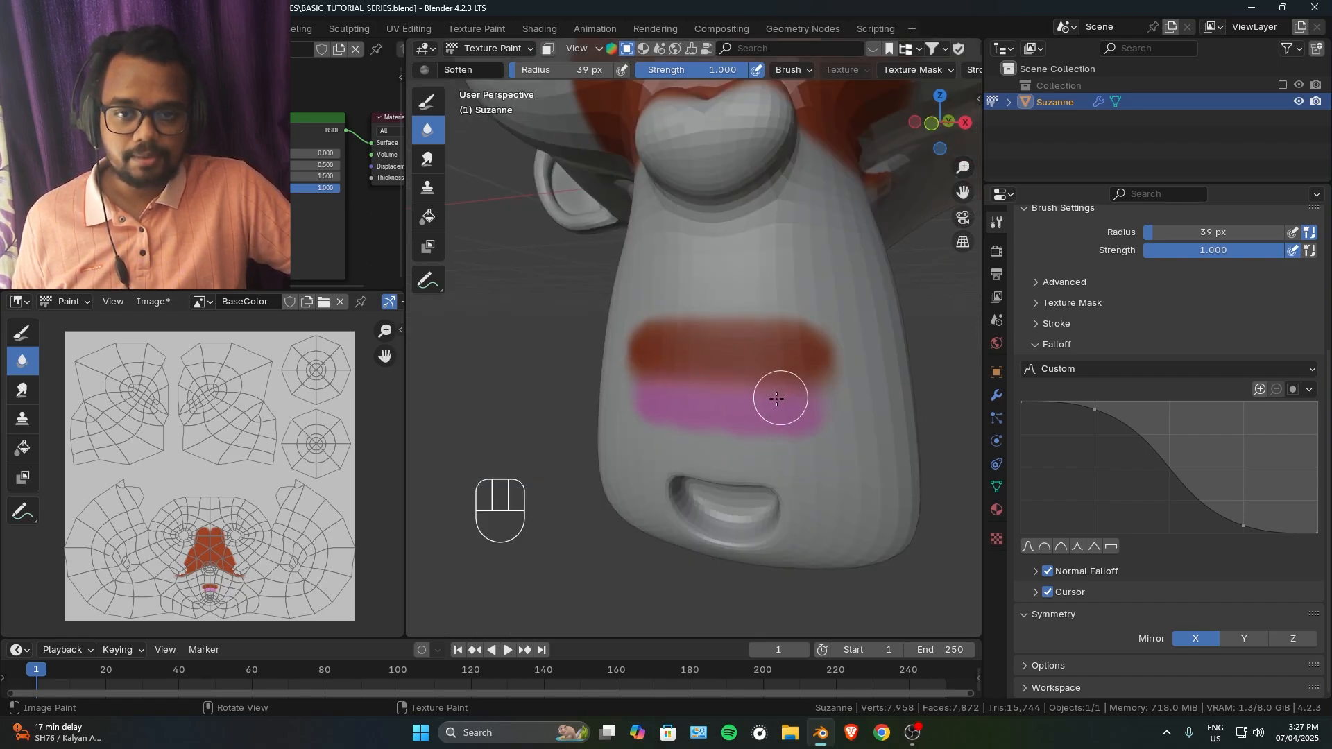
pyautogui.scroll(3, 698, 439)
pyautogui.scroll(-3, 693, 416)
pyautogui.scroll(2, 735, 392)
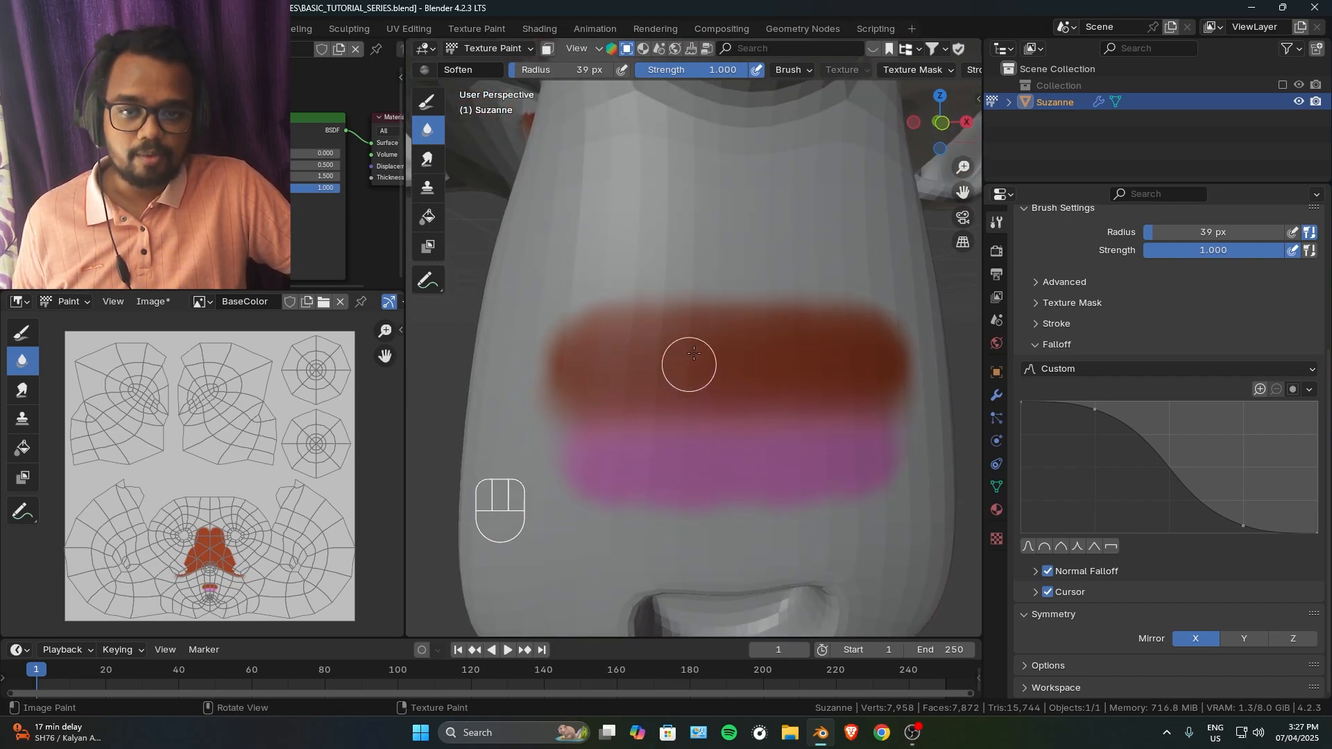
# Smear the pink and reddish-brown muzzle stripes into each other along their shared edge and soften the transition.
pyautogui.click(428, 161)
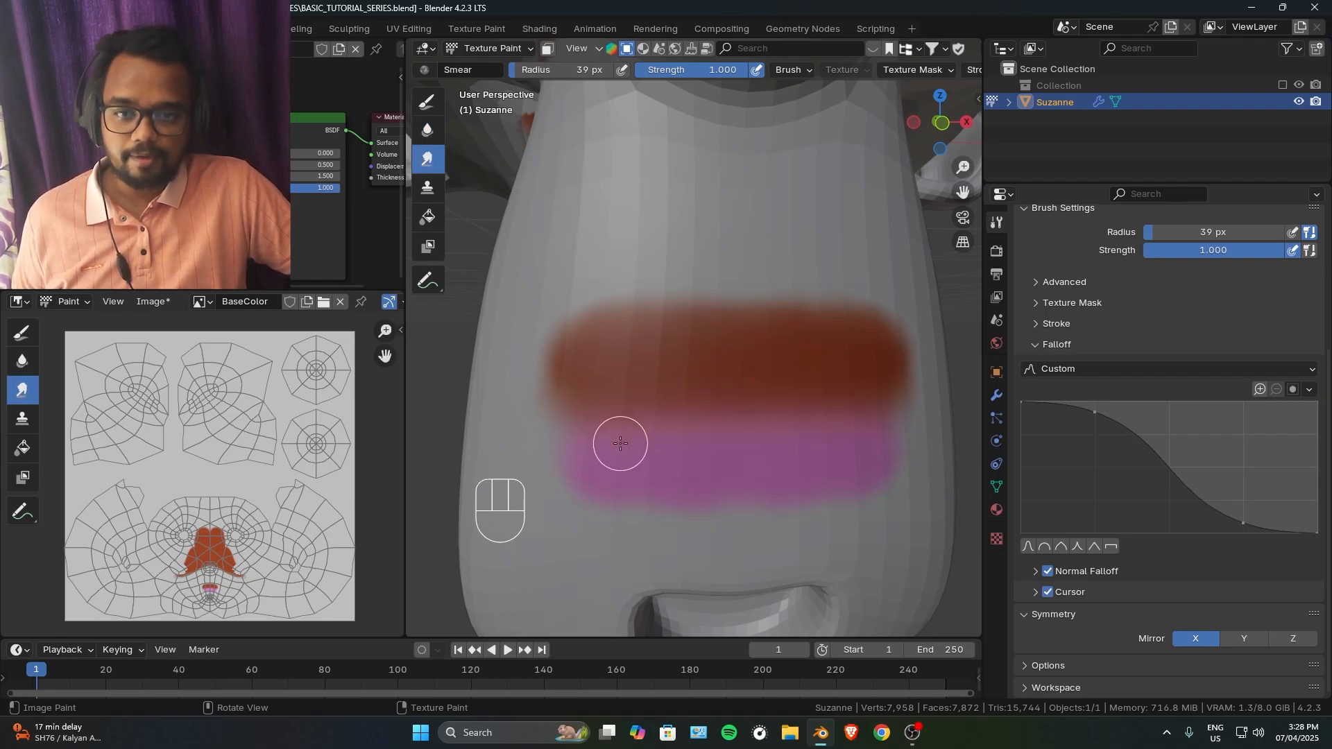
pyautogui.moveTo(623, 428); pyautogui.dragTo(631, 383)
pyautogui.moveTo(683, 433); pyautogui.dragTo(700, 381)
pyautogui.moveTo(755, 435); pyautogui.dragTo(749, 385)
pyautogui.scroll(-3, 796, 371)
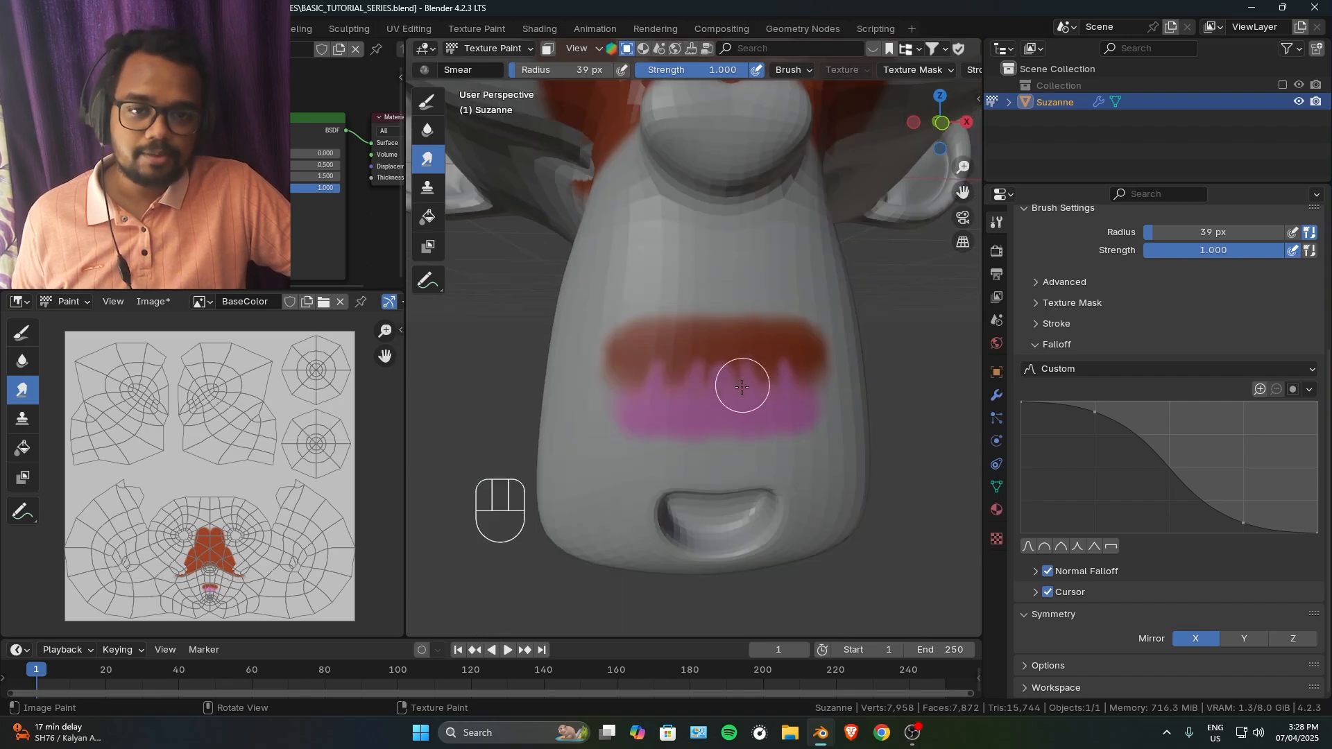
pyautogui.keyDown('ctrl'); pyautogui.moveTo(737, 381); pyautogui.dragTo(738, 389, button='middle'); pyautogui.keyUp('ctrl')
pyautogui.moveTo(666, 351)
pyautogui.mouseDown()
pyautogui.moveTo(665, 386)
pyautogui.moveTo(696, 413)
pyautogui.moveTo(719, 383)
pyautogui.moveTo(779, 362)
pyautogui.moveTo(862, 380)
pyautogui.moveTo(585, 408)
pyautogui.moveTo(616, 423)
pyautogui.moveTo(737, 416)
pyautogui.mouseUp()
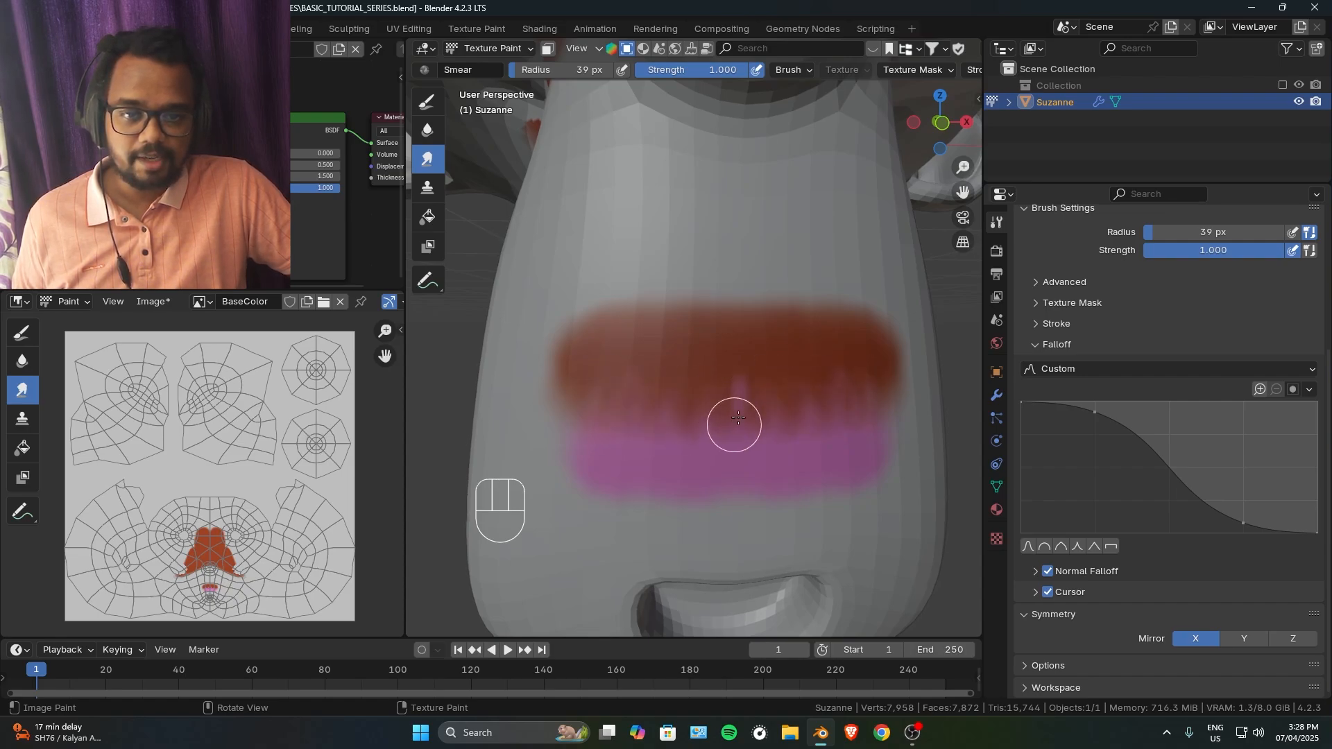
pyautogui.click(427, 130)
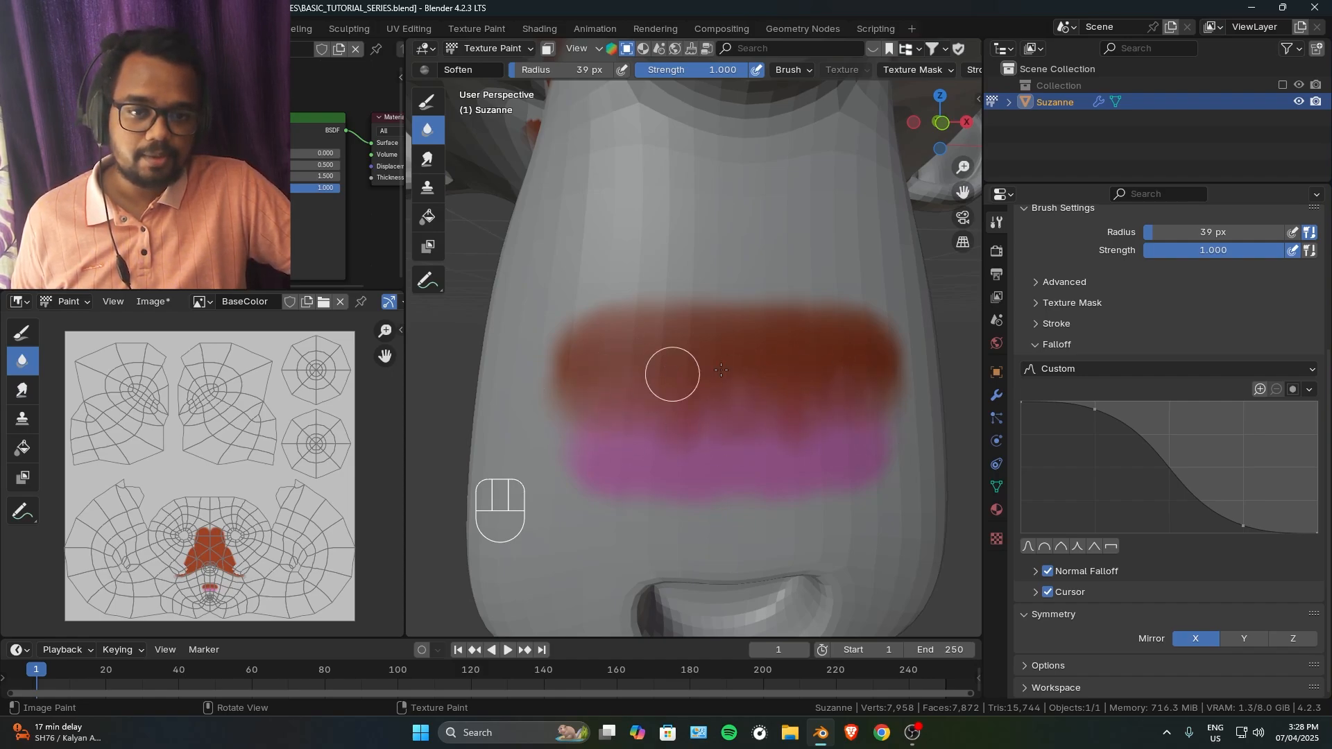
pyautogui.keyDown('ctrl'); pyautogui.moveTo(852, 370); pyautogui.dragTo(745, 394, button='middle'); pyautogui.keyUp('ctrl')
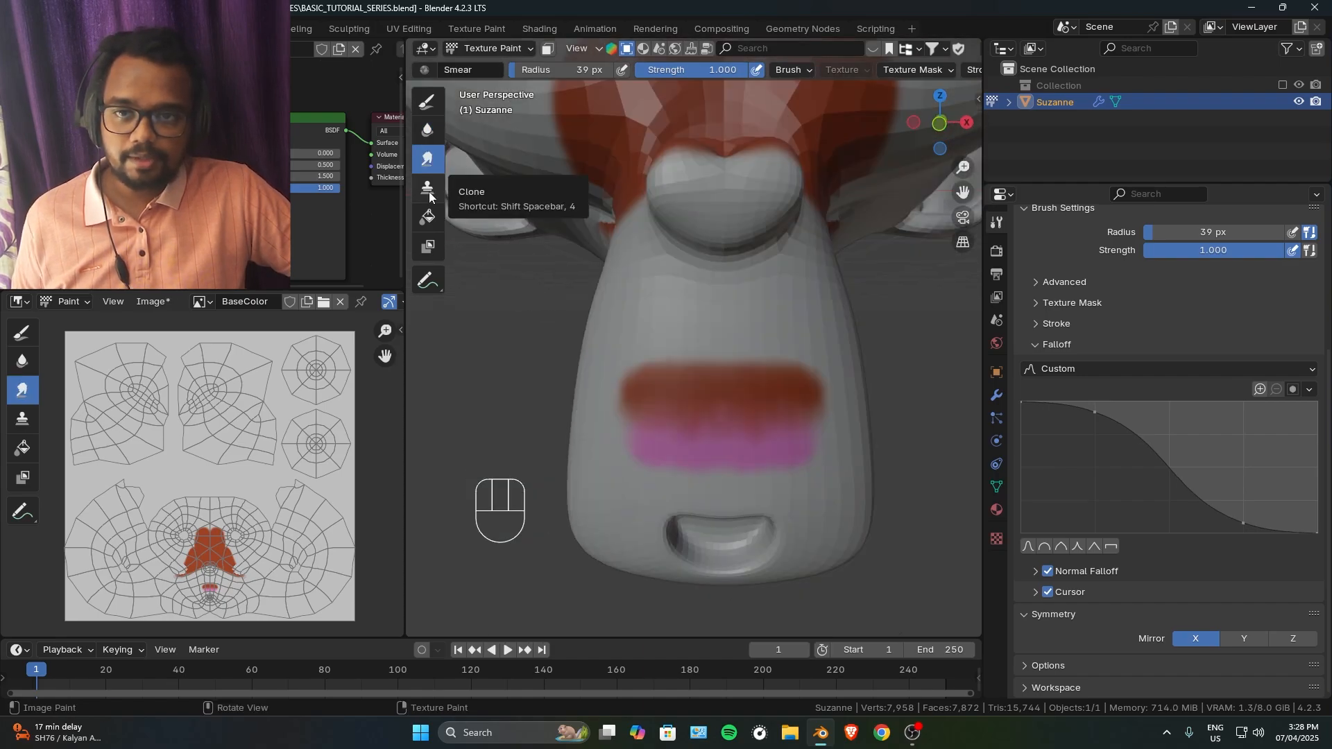
# Switch to the Clone brush and set the clone source at the centre of the pink muzzle stripe.
pyautogui.click(428, 188)
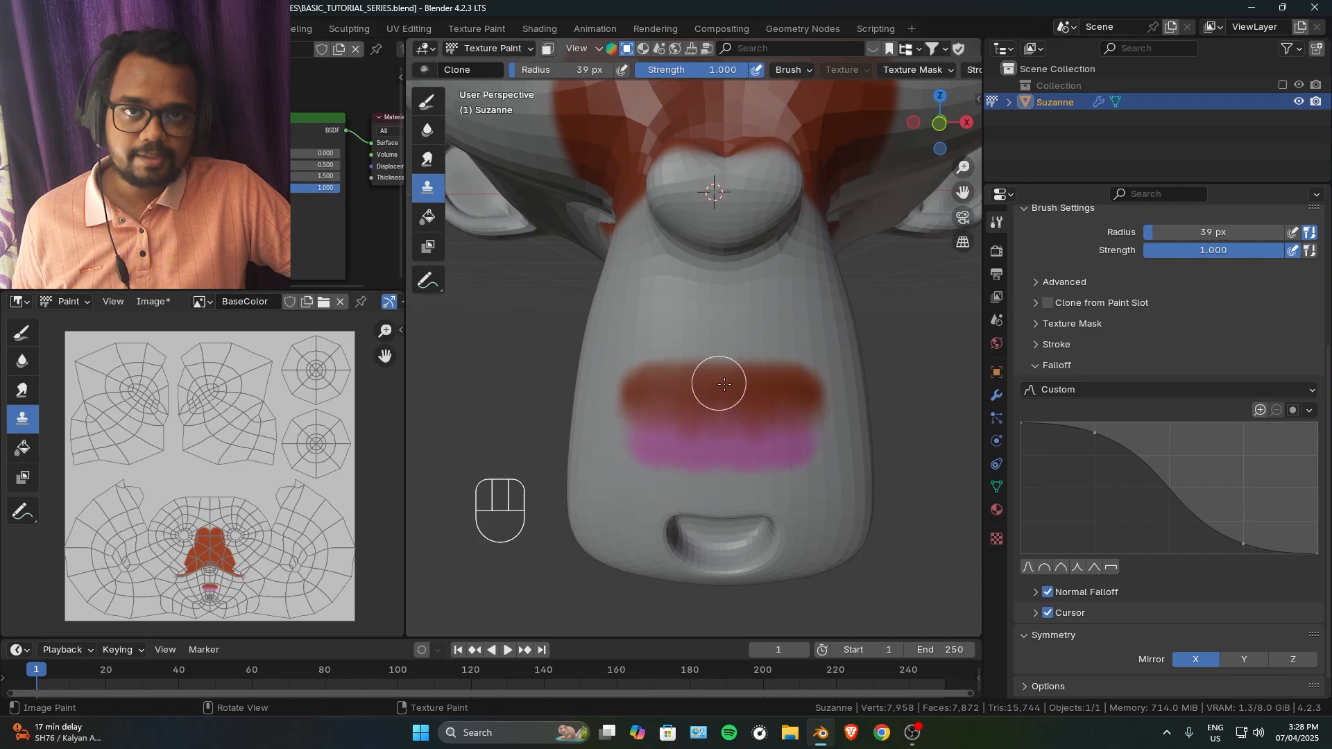
pyautogui.moveTo(724, 383)
pyautogui.mouseDown(button='middle')
pyautogui.moveTo(749, 425)
pyautogui.moveTo(723, 382)
pyautogui.mouseUp(button='middle')
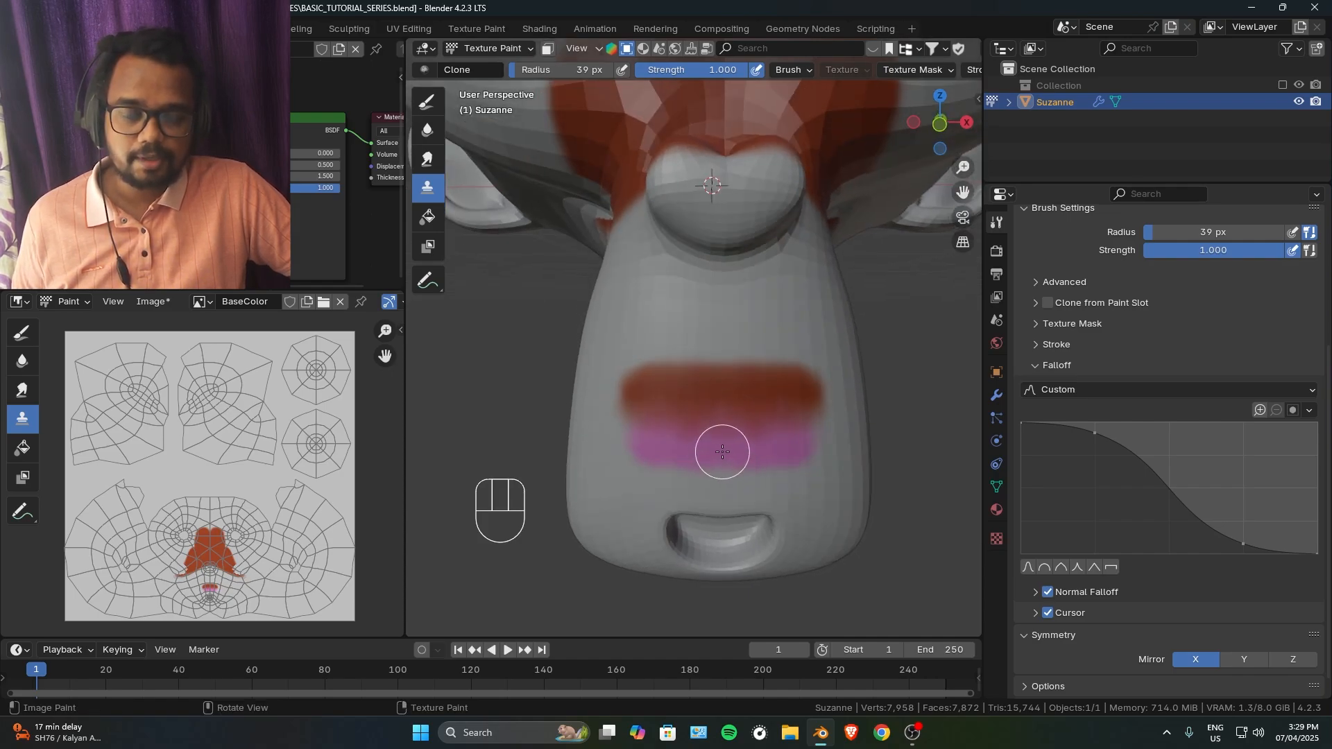
pyautogui.moveTo(740, 434)
pyautogui.keyDown('shift'); pyautogui.mouseDown(button='middle')
pyautogui.moveTo(717, 347)
pyautogui.moveTo(724, 363)
pyautogui.mouseUp(button='middle'); pyautogui.keyUp('shift')
pyautogui.press('ctrl')
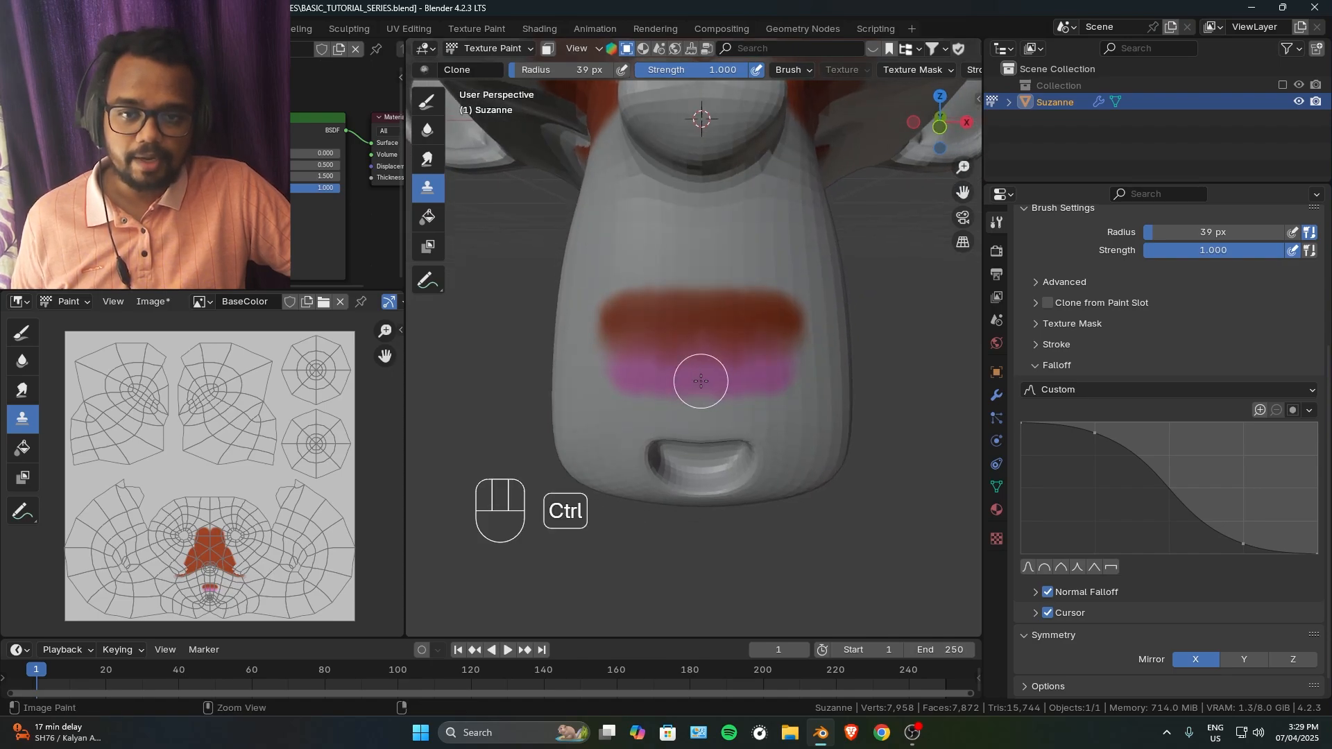
pyautogui.keyDown('shift'); pyautogui.moveTo(743, 357); pyautogui.dragTo(692, 476, button='middle'); pyautogui.keyUp('shift')
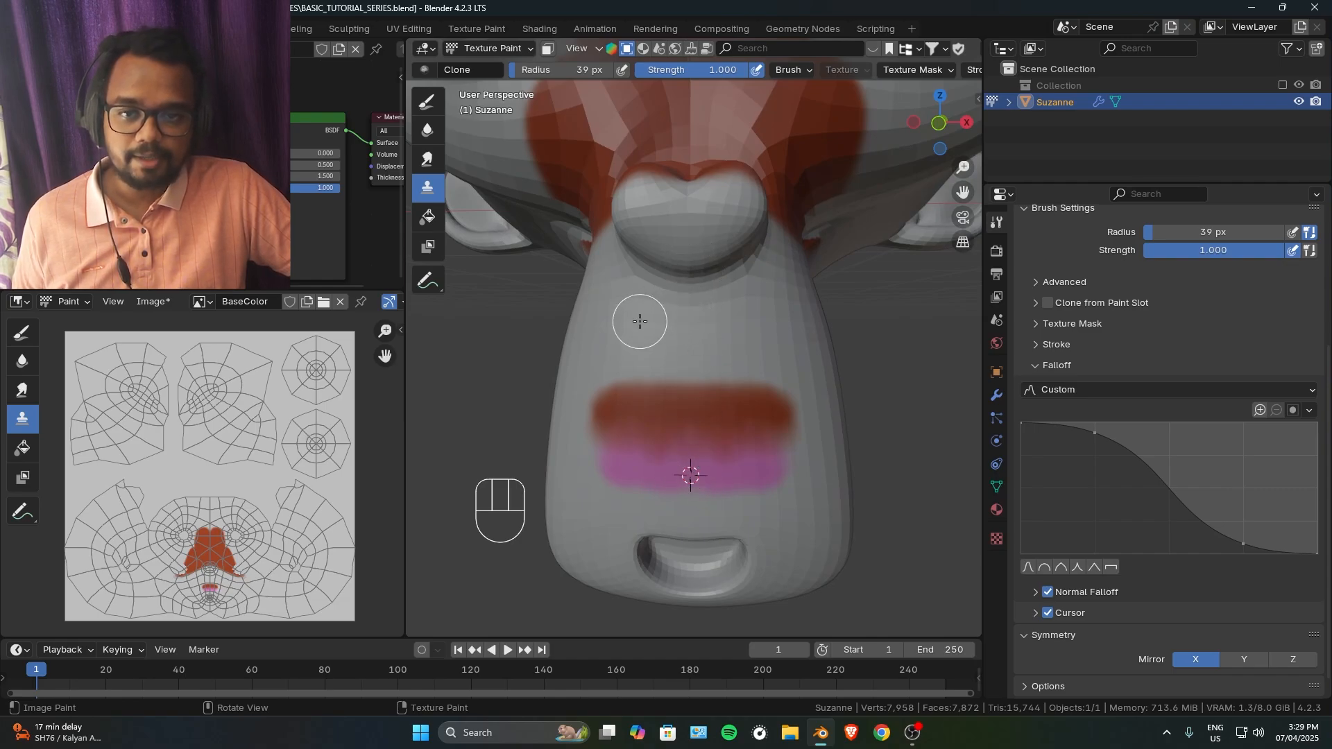
pyautogui.moveTo(643, 318); pyautogui.dragTo(743, 320)
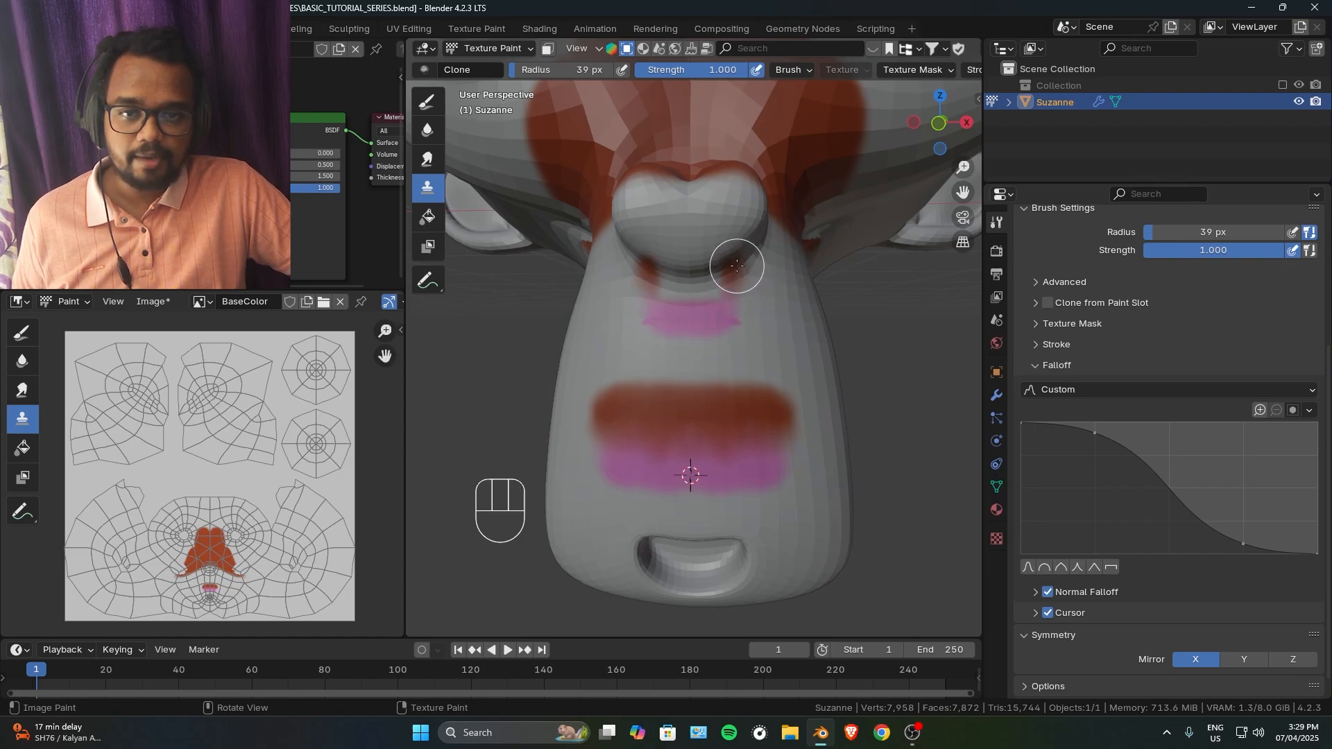
pyautogui.moveTo(738, 262); pyautogui.dragTo(684, 266)
pyautogui.hotkey('ctrl', 'z')
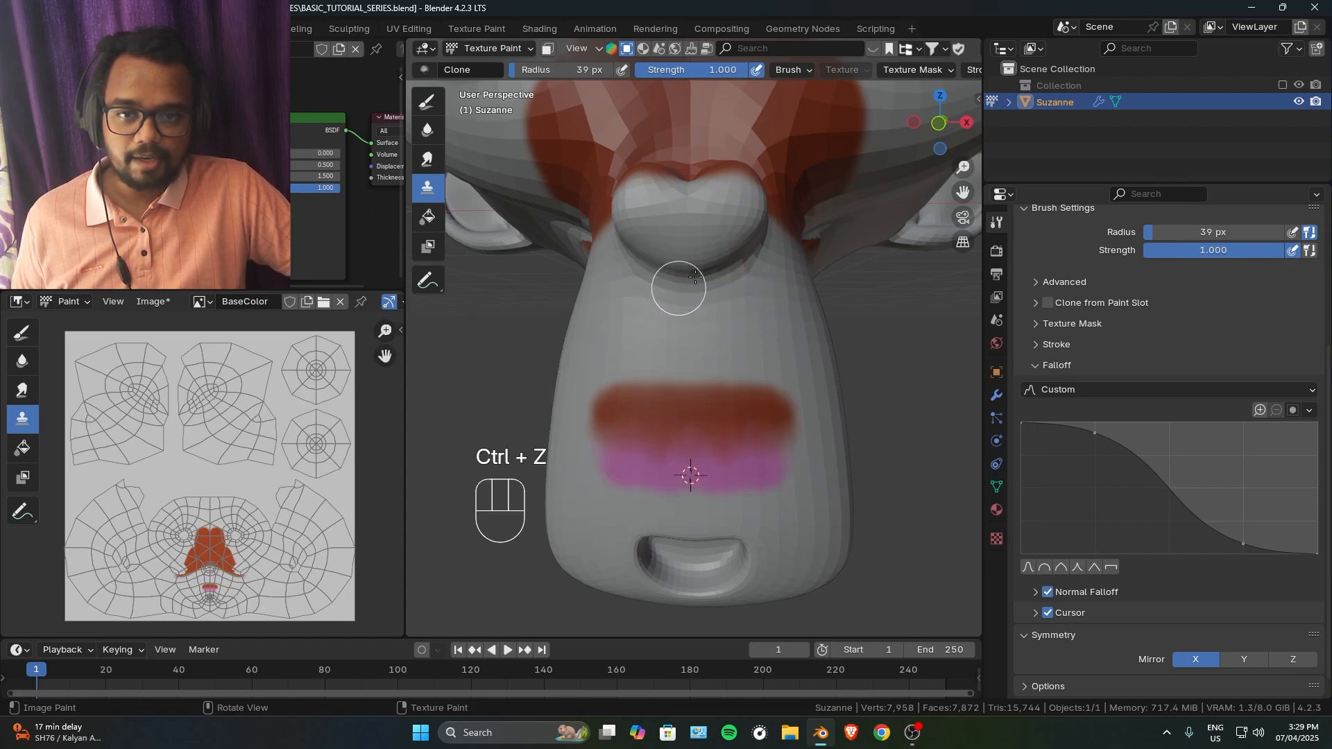
# Turn off X mirror symmetry and clone the reddish-brown and pink stripes onto the muzzle just below the nose.
pyautogui.click(1196, 659)
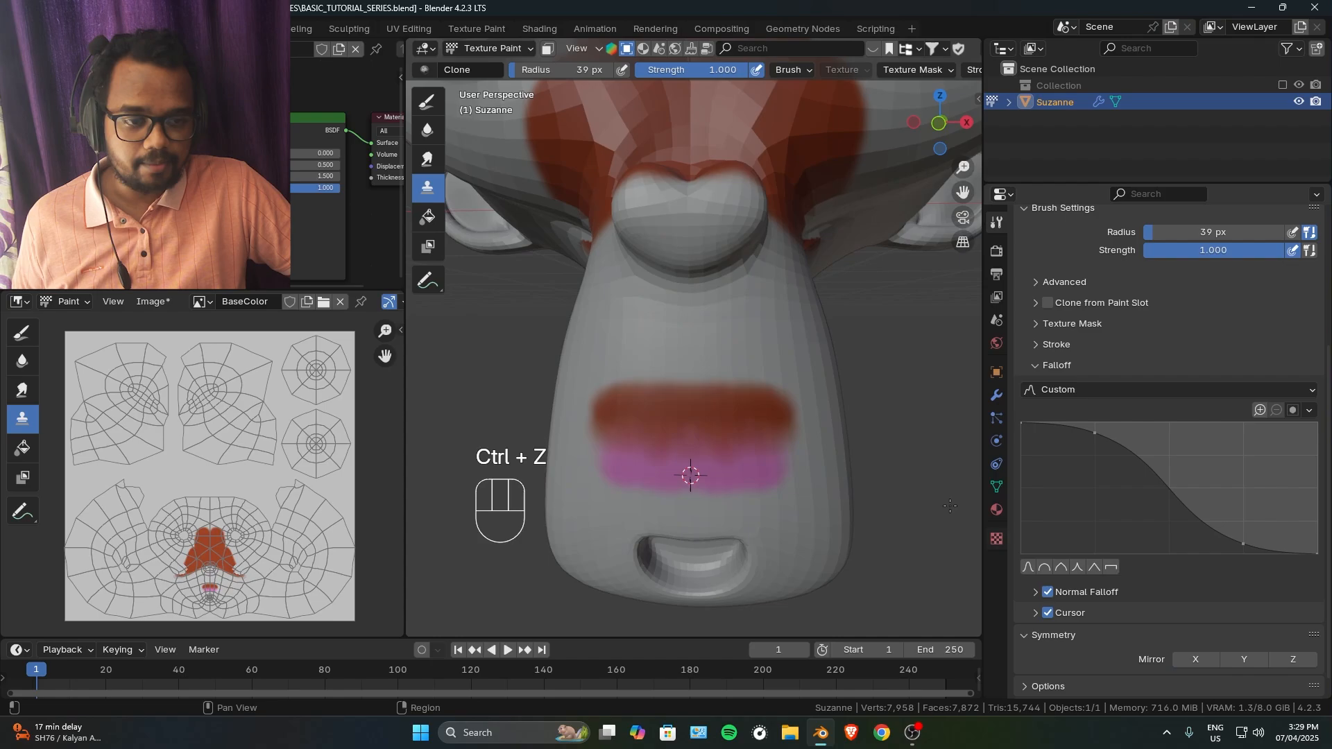
pyautogui.moveTo(691, 330)
pyautogui.mouseDown()
pyautogui.moveTo(666, 326)
pyautogui.moveTo(738, 319)
pyautogui.moveTo(633, 288)
pyautogui.moveTo(743, 277)
pyautogui.moveTo(661, 267)
pyautogui.moveTo(633, 246)
pyautogui.moveTo(735, 277)
pyautogui.moveTo(708, 330)
pyautogui.moveTo(614, 300)
pyautogui.moveTo(609, 312)
pyautogui.moveTo(737, 336)
pyautogui.moveTo(610, 318)
pyautogui.moveTo(742, 325)
pyautogui.mouseUp()
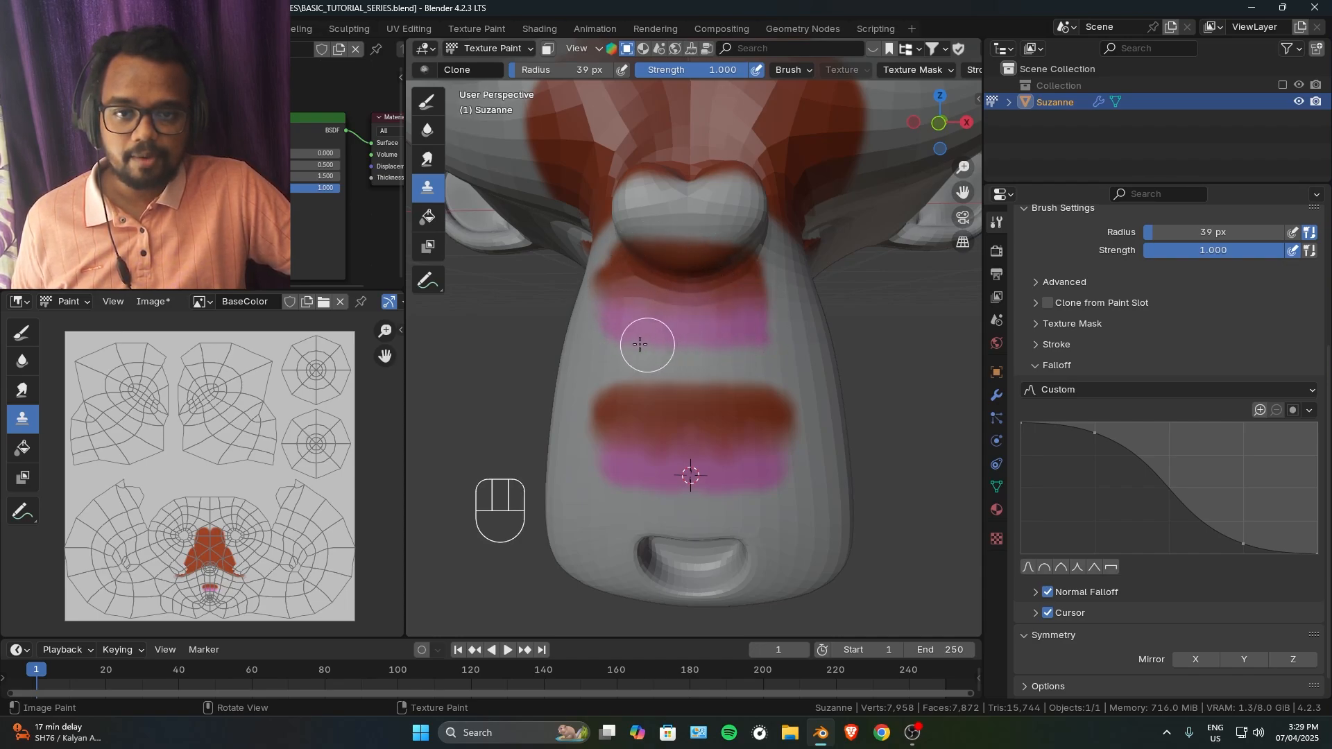
pyautogui.moveTo(611, 275)
pyautogui.mouseDown()
pyautogui.moveTo(645, 251)
pyautogui.moveTo(740, 247)
pyautogui.moveTo(760, 273)
pyautogui.moveTo(658, 276)
pyautogui.mouseUp()
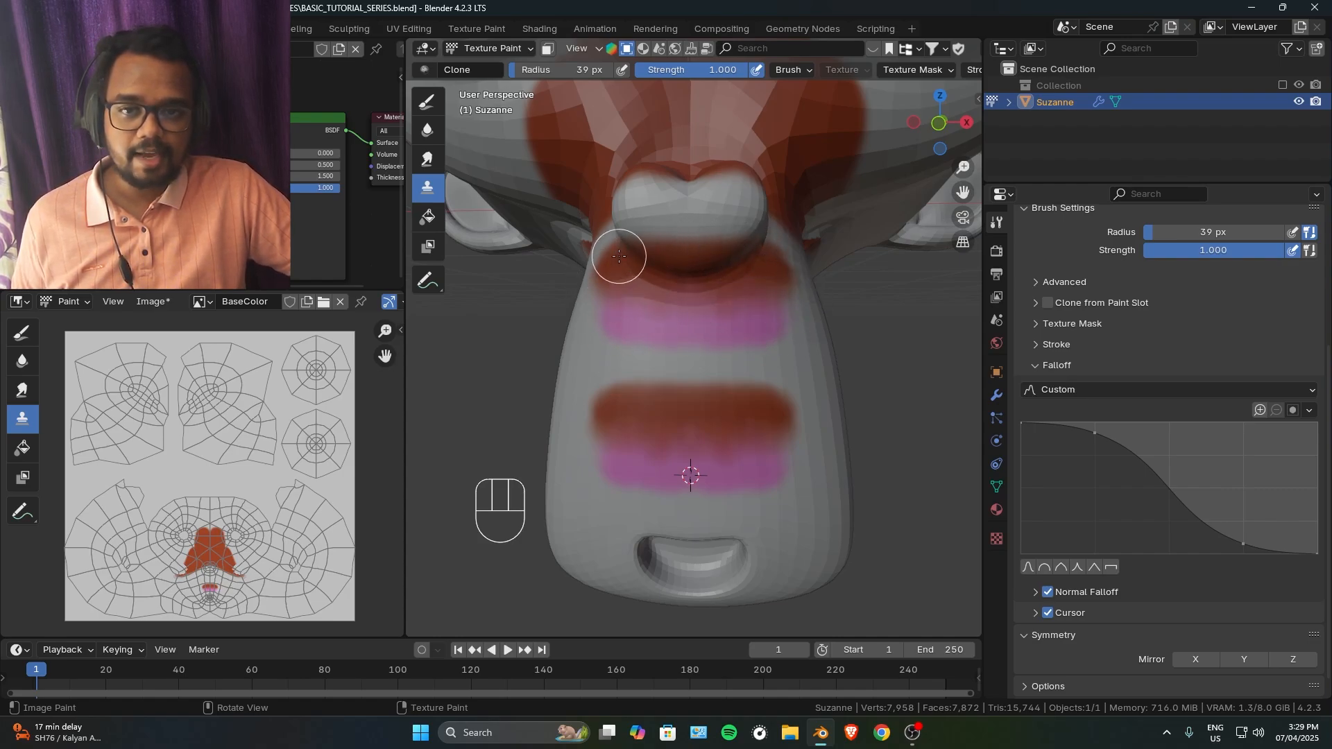
# Clone two small patches of the reddish-brown and pink stripes onto the side of the muzzle.
pyautogui.scroll(-4, 720, 297)
pyautogui.moveTo(725, 340)
pyautogui.mouseDown(button='middle')
pyautogui.moveTo(755, 393)
pyautogui.moveTo(763, 383)
pyautogui.moveTo(737, 380)
pyautogui.moveTo(703, 453)
pyautogui.mouseUp(button='middle')
pyautogui.scroll(2, 763, 384)
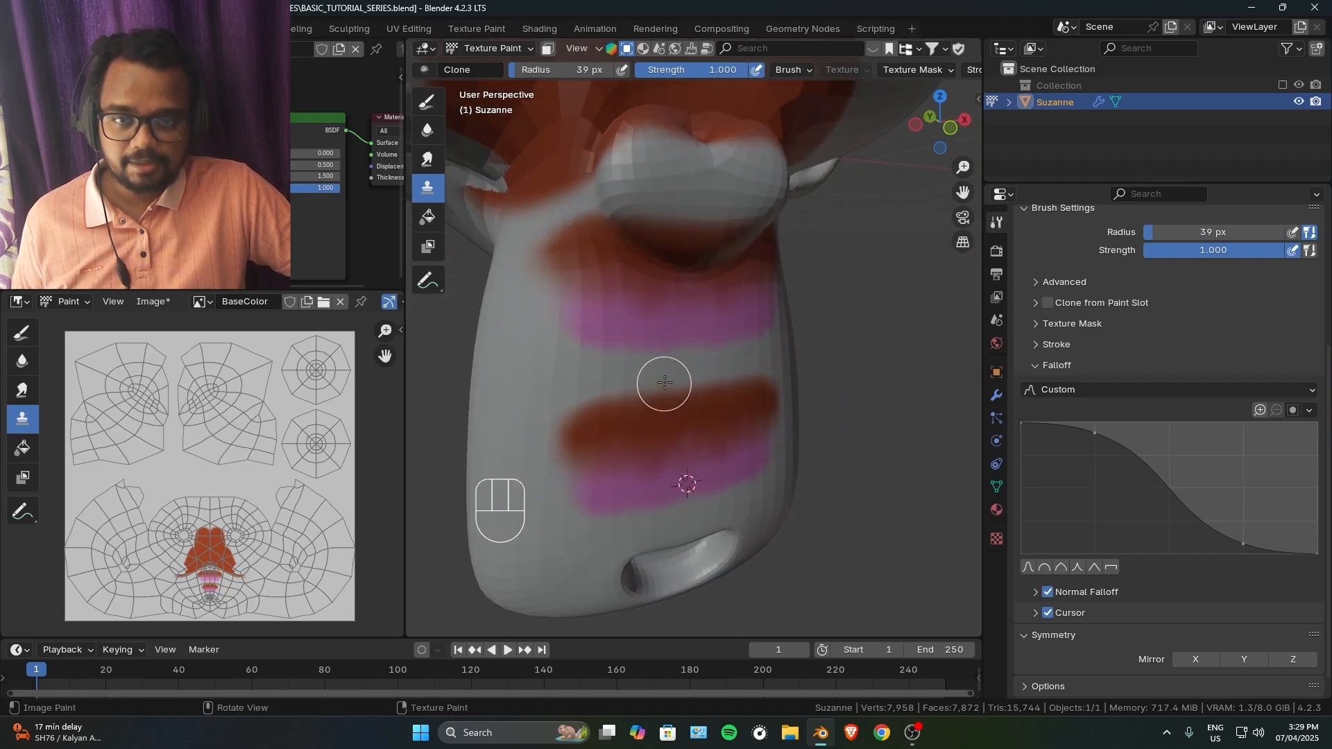
pyautogui.moveTo(665, 382); pyautogui.dragTo(621, 244, button='middle')
pyautogui.moveTo(773, 342)
pyautogui.mouseDown(button='middle')
pyautogui.moveTo(811, 395)
pyautogui.moveTo(714, 384)
pyautogui.mouseUp(button='middle')
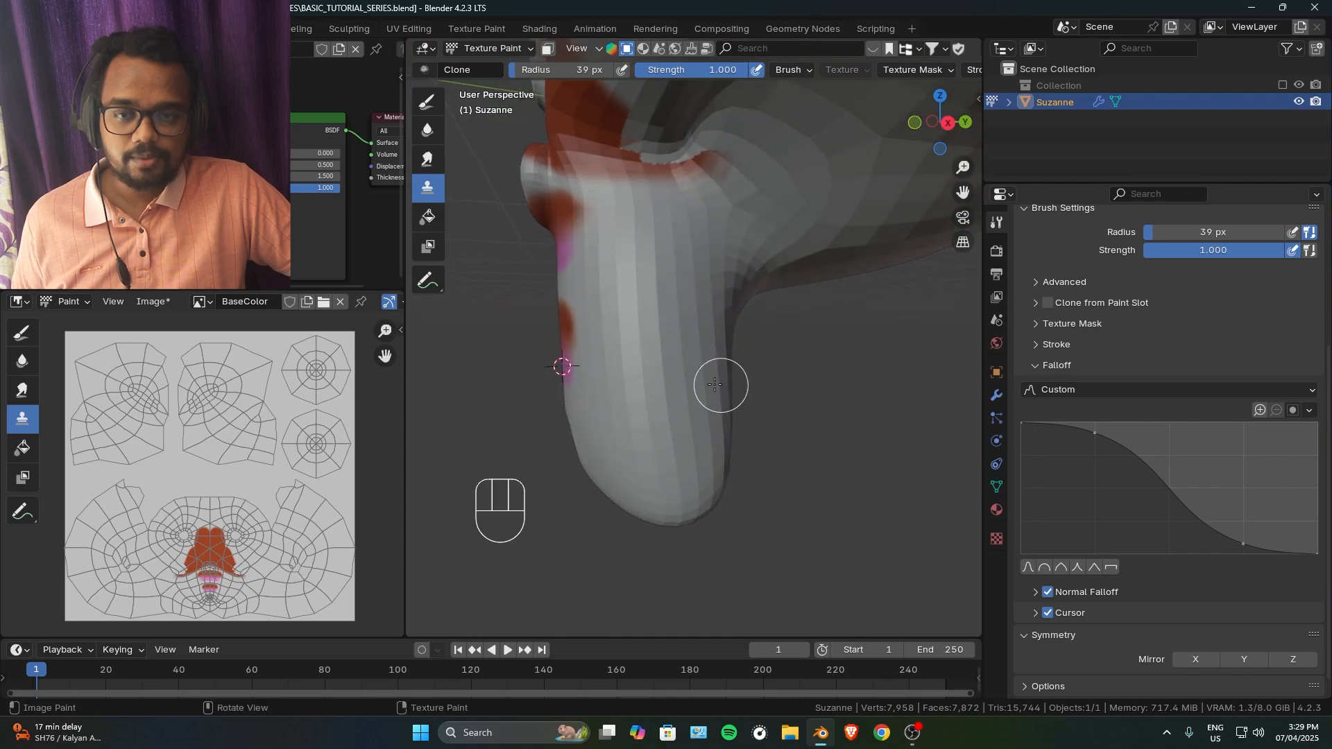
pyautogui.click(643, 426)
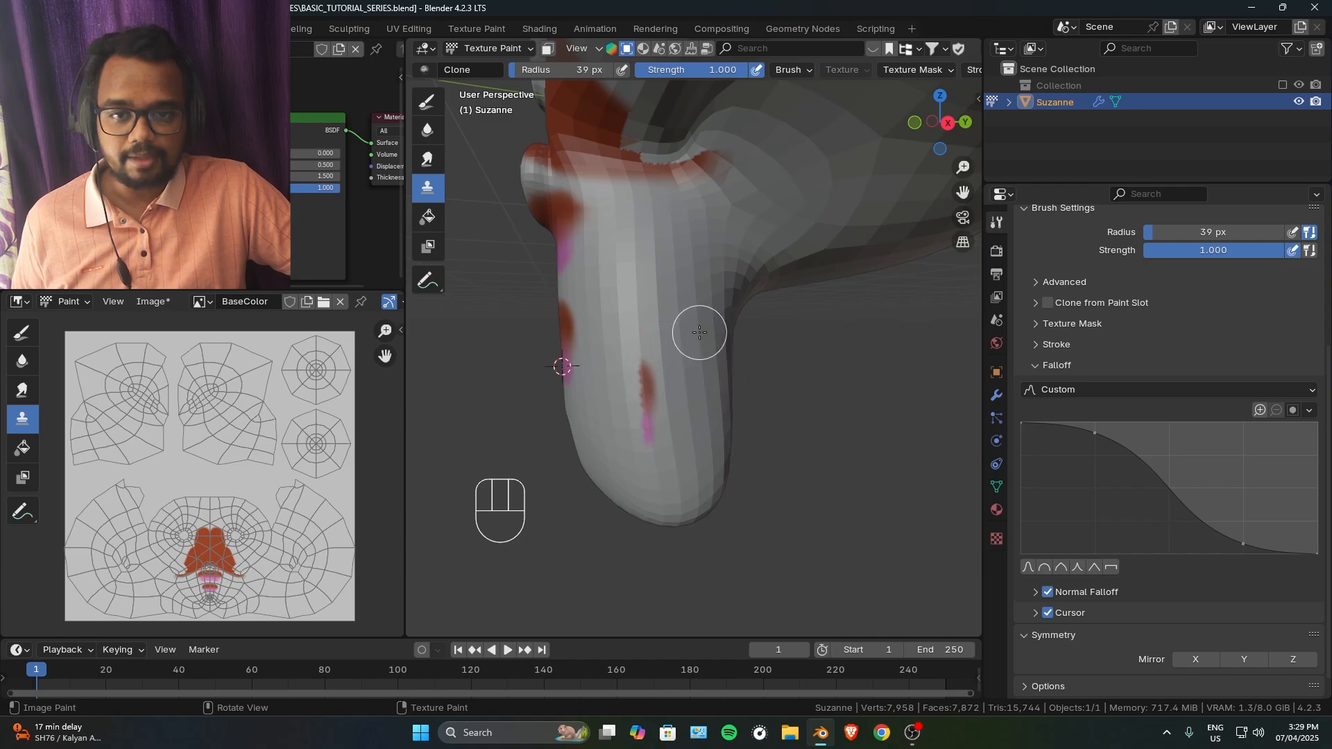
pyautogui.moveTo(699, 332)
pyautogui.mouseDown(button='middle')
pyautogui.moveTo(659, 344)
pyautogui.moveTo(615, 335)
pyautogui.moveTo(626, 337)
pyautogui.mouseUp(button='middle')
pyautogui.moveTo(677, 393); pyautogui.dragTo(678, 375)
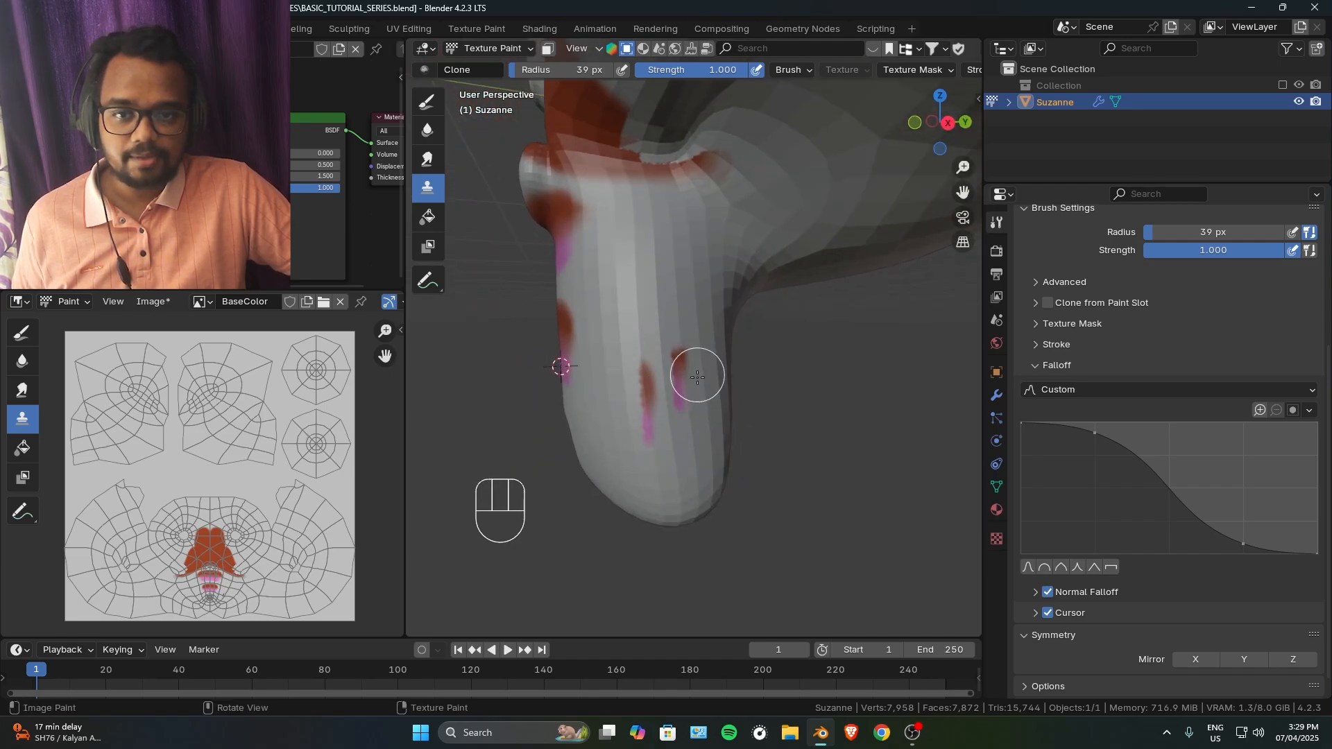
# Clone the coloured stripes beside the outer edge of the eye and extend the reddish-brown paint over the brow above it.
pyautogui.moveTo(697, 376)
pyautogui.keyDown('ctrl'); pyautogui.mouseDown(button='middle')
pyautogui.moveTo(597, 362)
pyautogui.moveTo(710, 378)
pyautogui.moveTo(679, 377)
pyautogui.mouseUp(button='middle'); pyautogui.keyUp('ctrl')
pyautogui.moveTo(679, 378); pyautogui.dragTo(576, 374, button='middle')
pyautogui.keyDown('ctrl'); pyautogui.moveTo(576, 375); pyautogui.dragTo(709, 376, button='middle'); pyautogui.keyUp('ctrl')
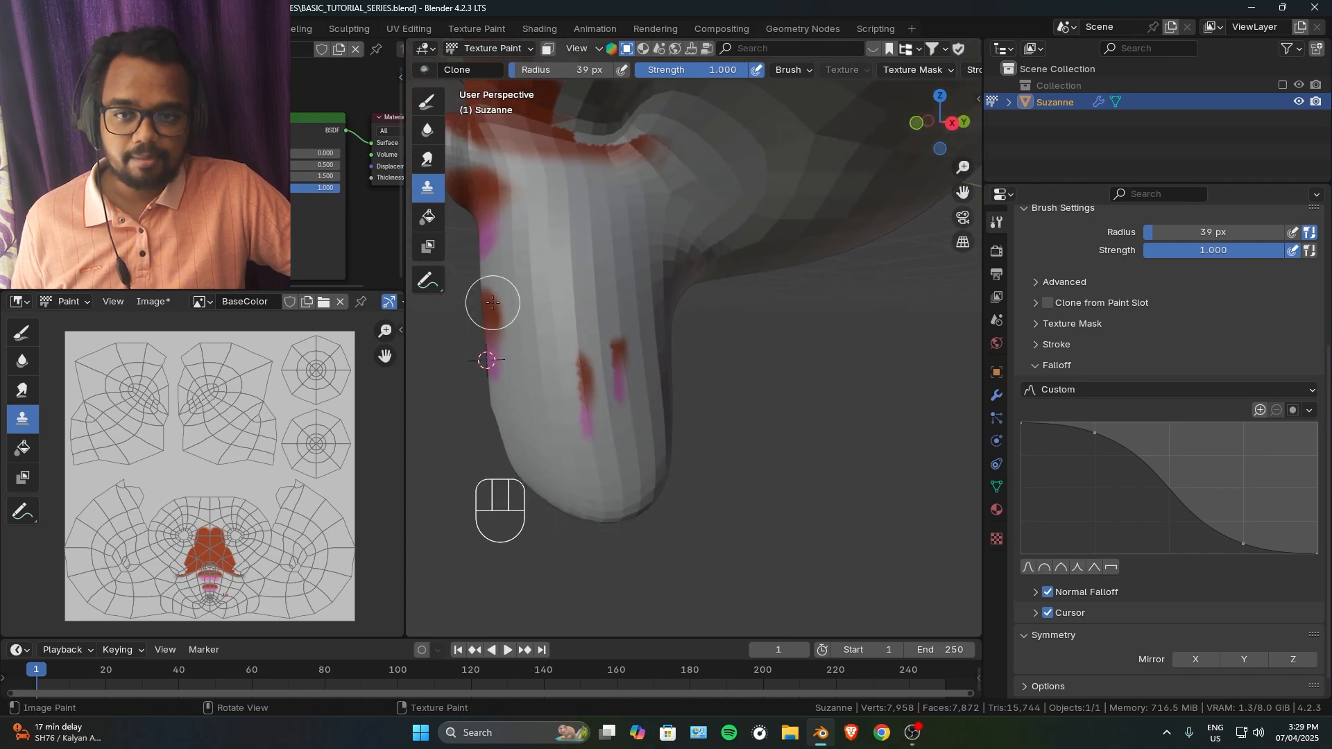
pyautogui.keyDown('shift'); pyautogui.moveTo(562, 344); pyautogui.dragTo(694, 353, button='middle'); pyautogui.keyUp('shift')
pyautogui.moveTo(694, 353); pyautogui.dragTo(770, 263, button='middle')
pyautogui.keyDown('shift'); pyautogui.moveTo(770, 263); pyautogui.dragTo(775, 290, button='middle'); pyautogui.keyUp('shift')
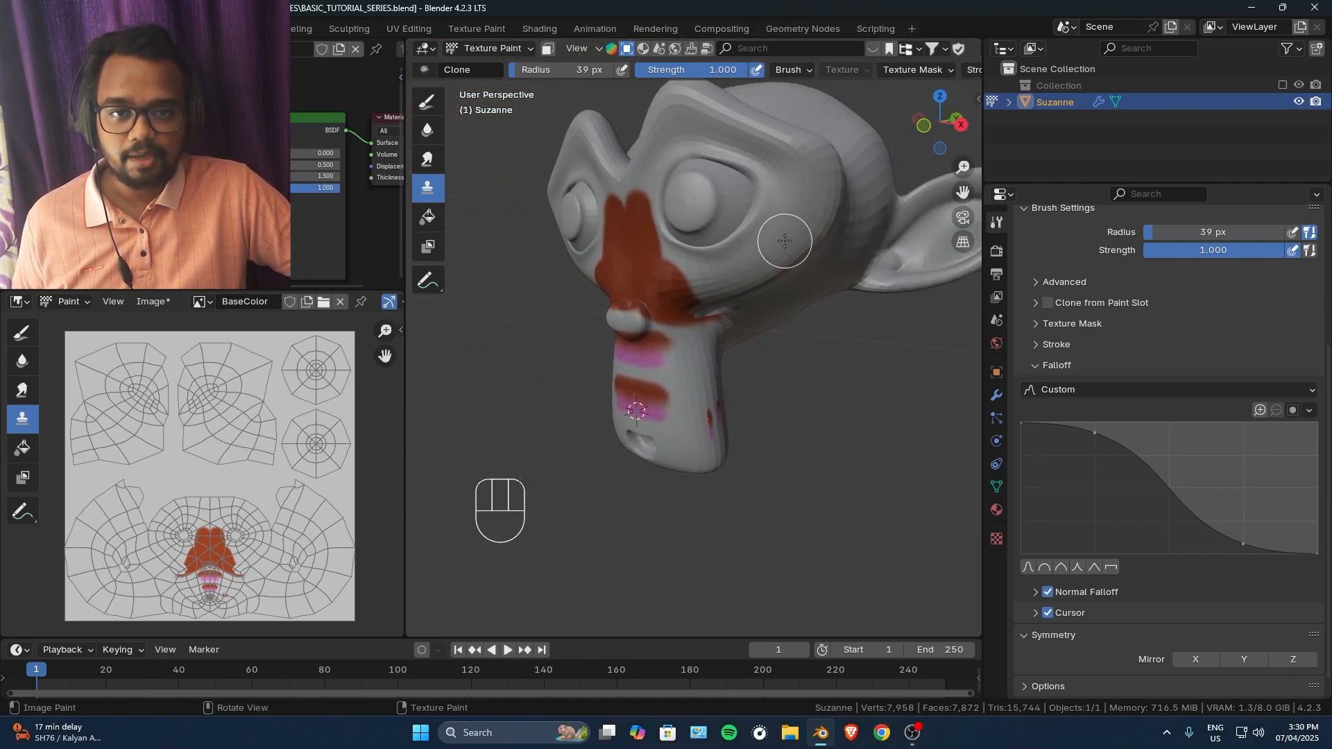
pyautogui.moveTo(775, 244)
pyautogui.mouseDown()
pyautogui.moveTo(803, 240)
pyautogui.moveTo(804, 192)
pyautogui.mouseUp()
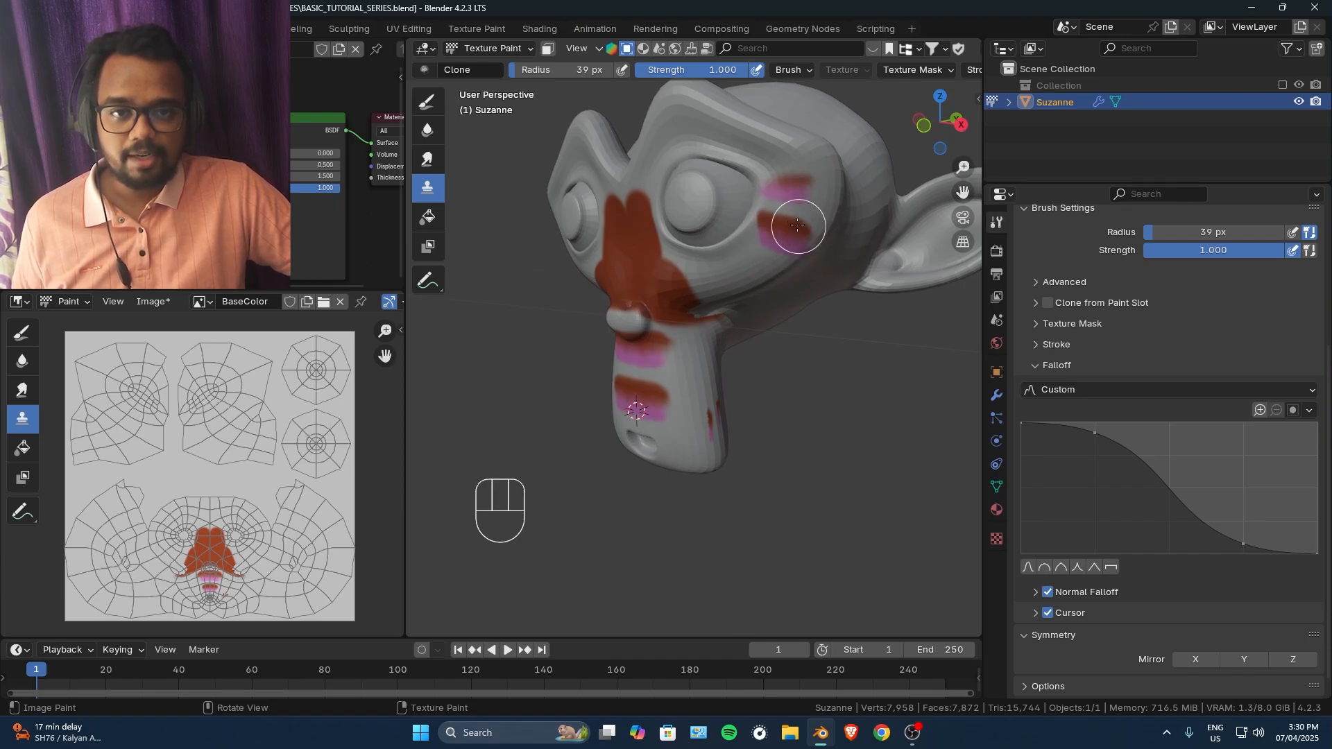
pyautogui.moveTo(760, 131); pyautogui.dragTo(821, 141)
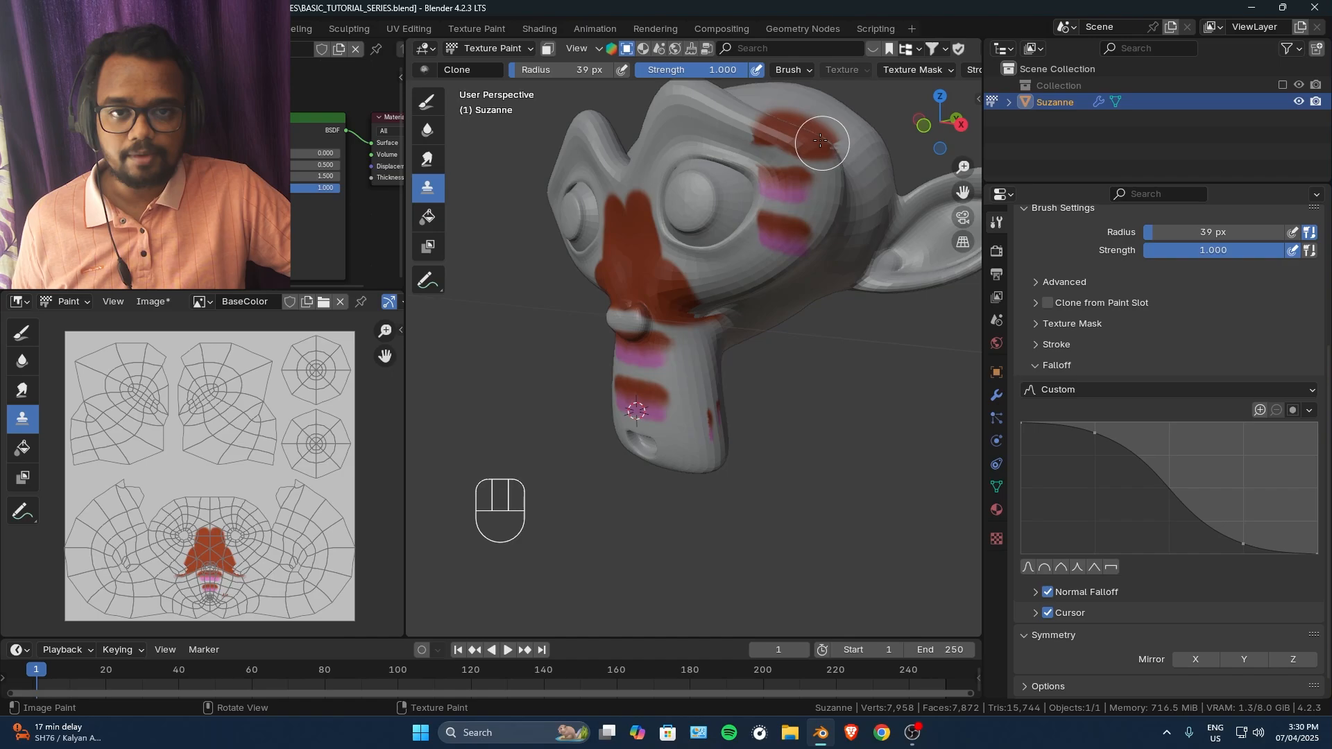
# Clone several small patches of the reddish-brown and pink stripes onto the middle of the forehead.
pyautogui.moveTo(777, 388)
pyautogui.mouseDown(button='middle')
pyautogui.moveTo(812, 372)
pyautogui.moveTo(720, 360)
pyautogui.moveTo(714, 344)
pyautogui.mouseUp(button='middle')
pyautogui.moveTo(714, 343); pyautogui.dragTo(735, 382, button='middle')
pyautogui.keyDown('shift'); pyautogui.moveTo(728, 257); pyautogui.dragTo(677, 173, button='middle'); pyautogui.keyUp('shift')
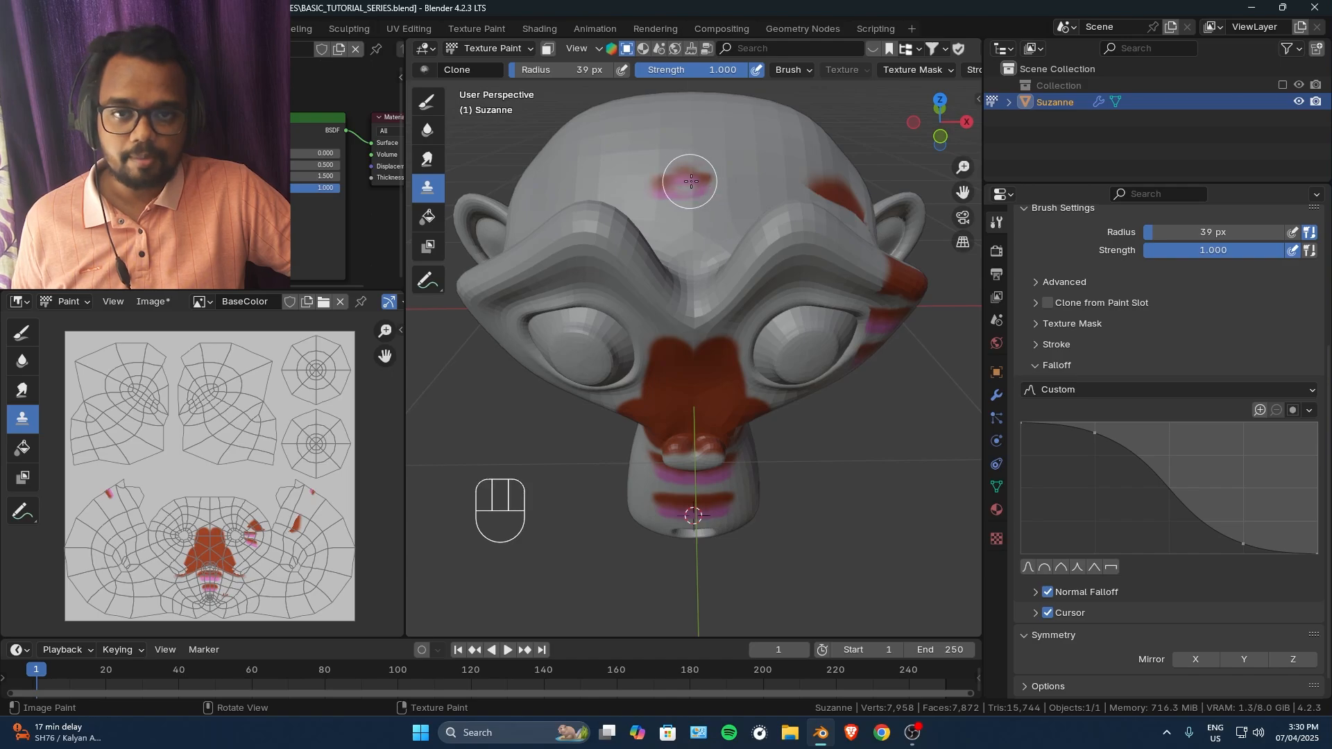
pyautogui.moveTo(704, 172); pyautogui.dragTo(694, 172)
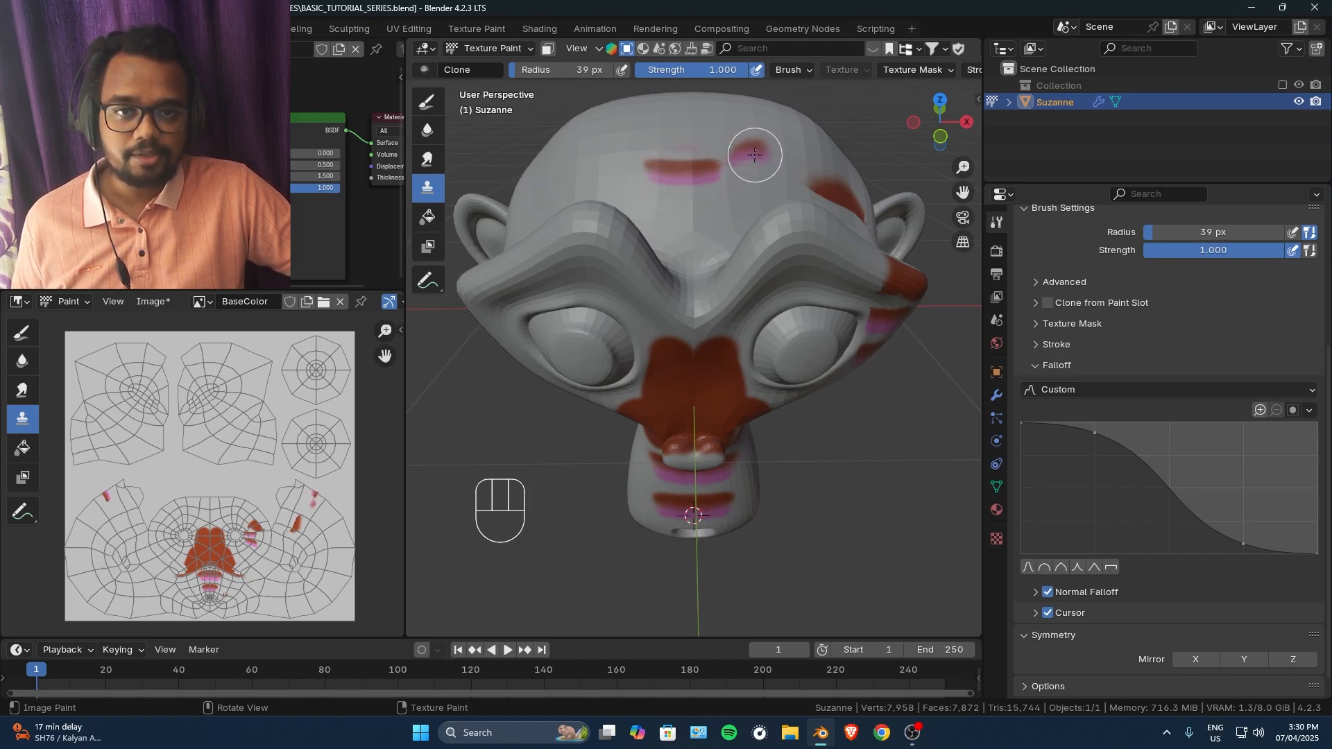
pyautogui.moveTo(747, 144); pyautogui.dragTo(738, 142)
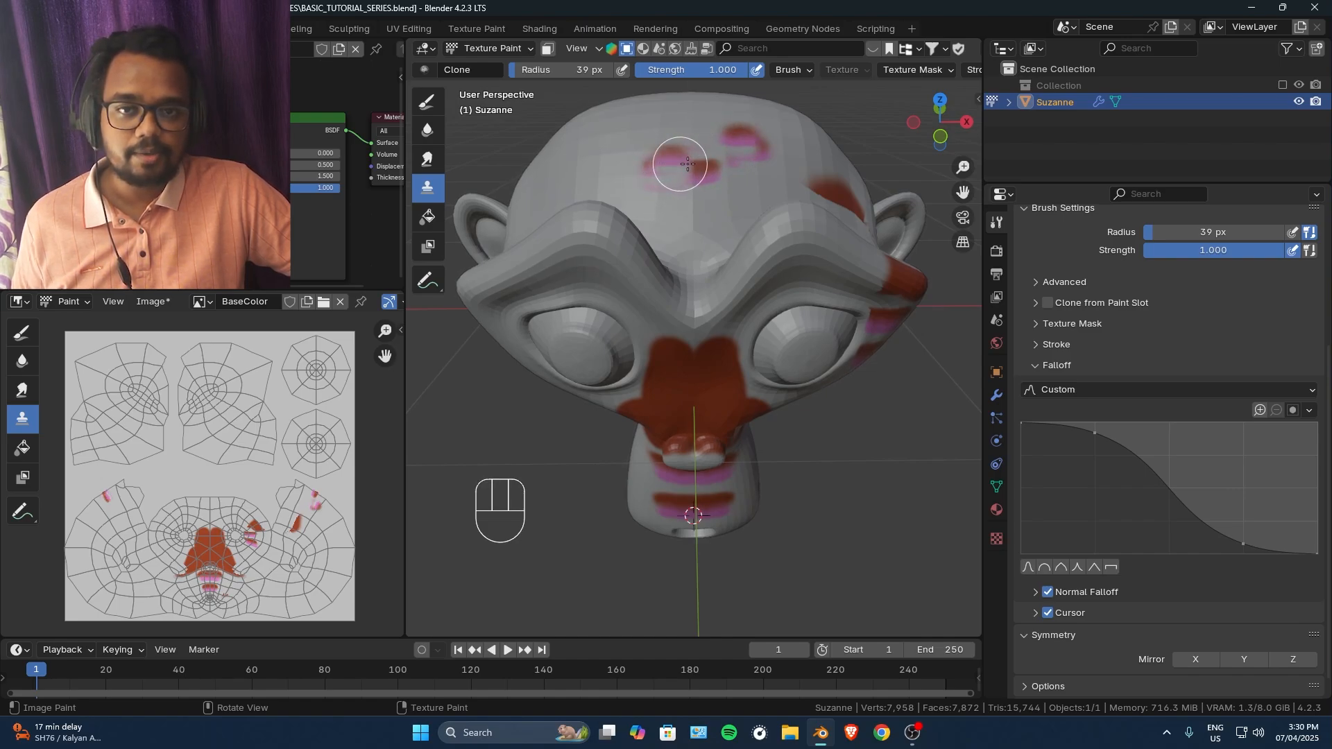
# Switch to the Fill brush and fill the whole head with plain grey, covering the cloned and painted stripes.
pyautogui.keyDown('ctrl'); pyautogui.moveTo(661, 179); pyautogui.dragTo(572, 267, button='middle'); pyautogui.keyUp('ctrl')
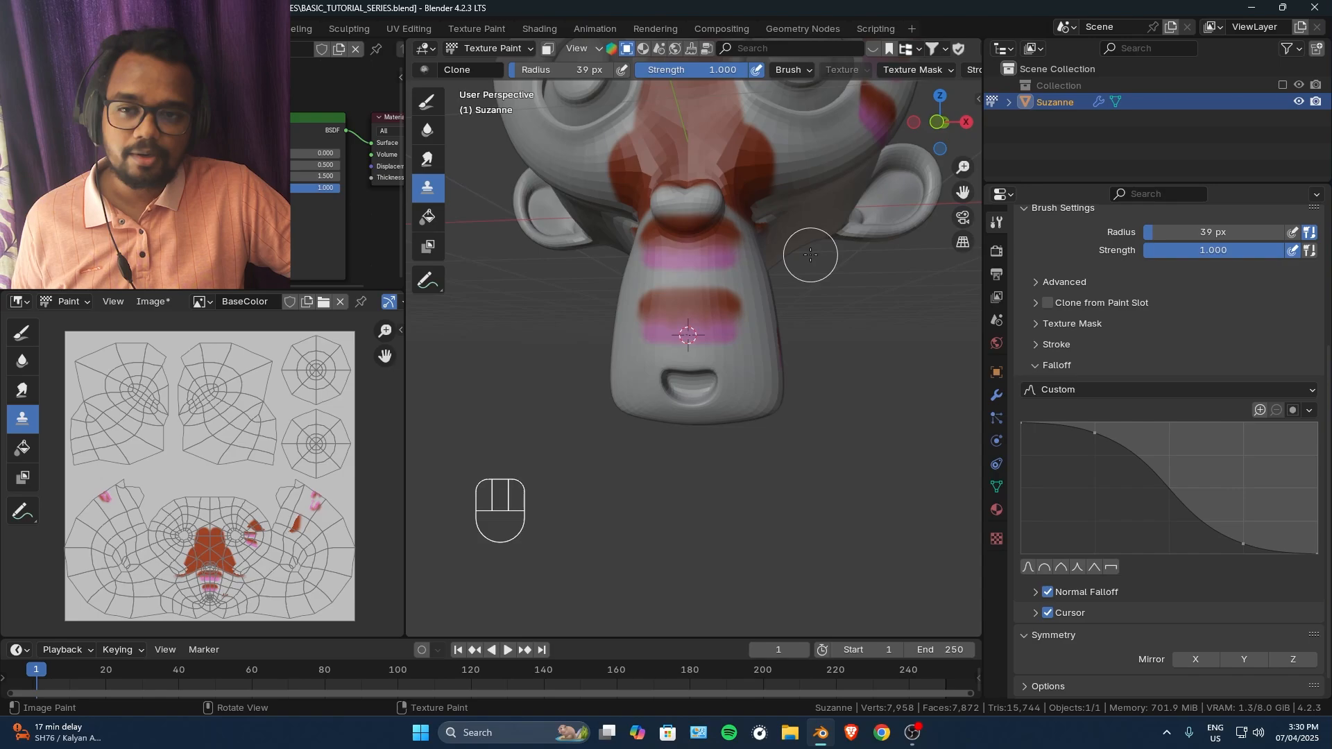
pyautogui.moveTo(773, 259); pyautogui.dragTo(575, 261, button='middle')
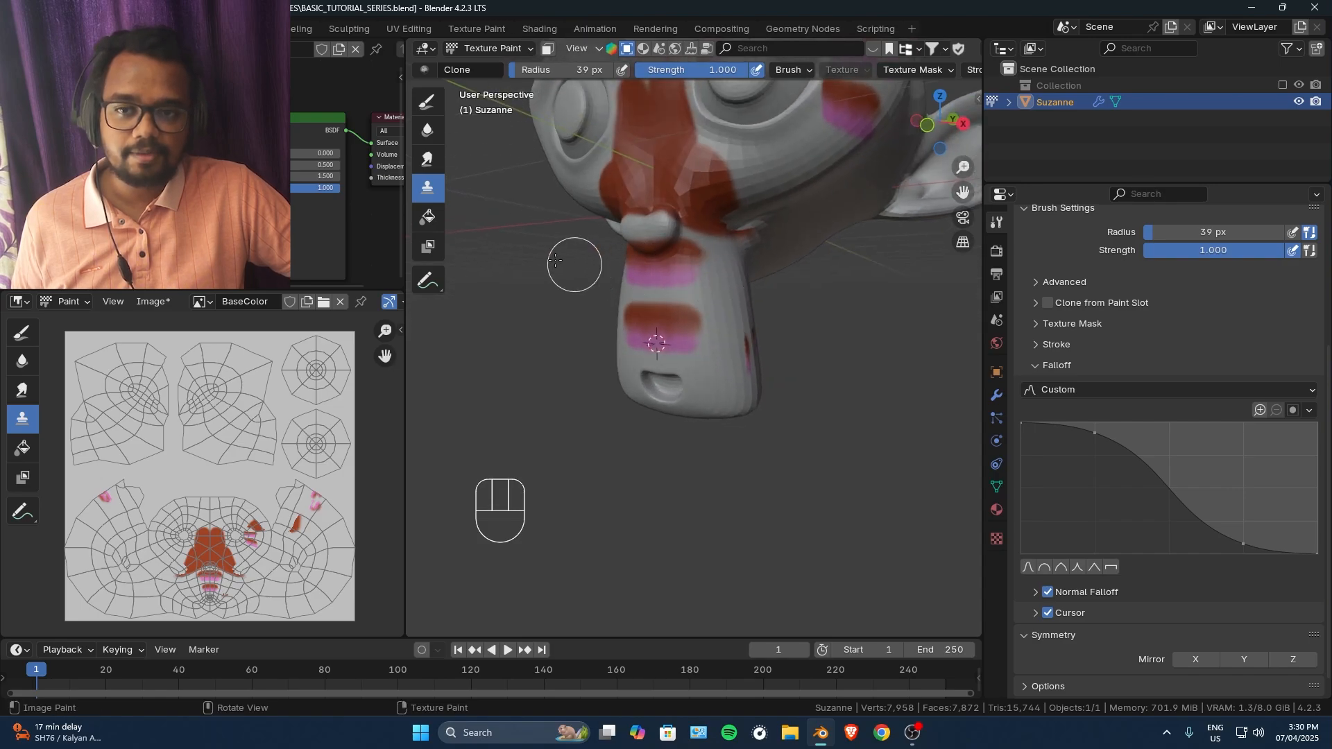
pyautogui.click(442, 217)
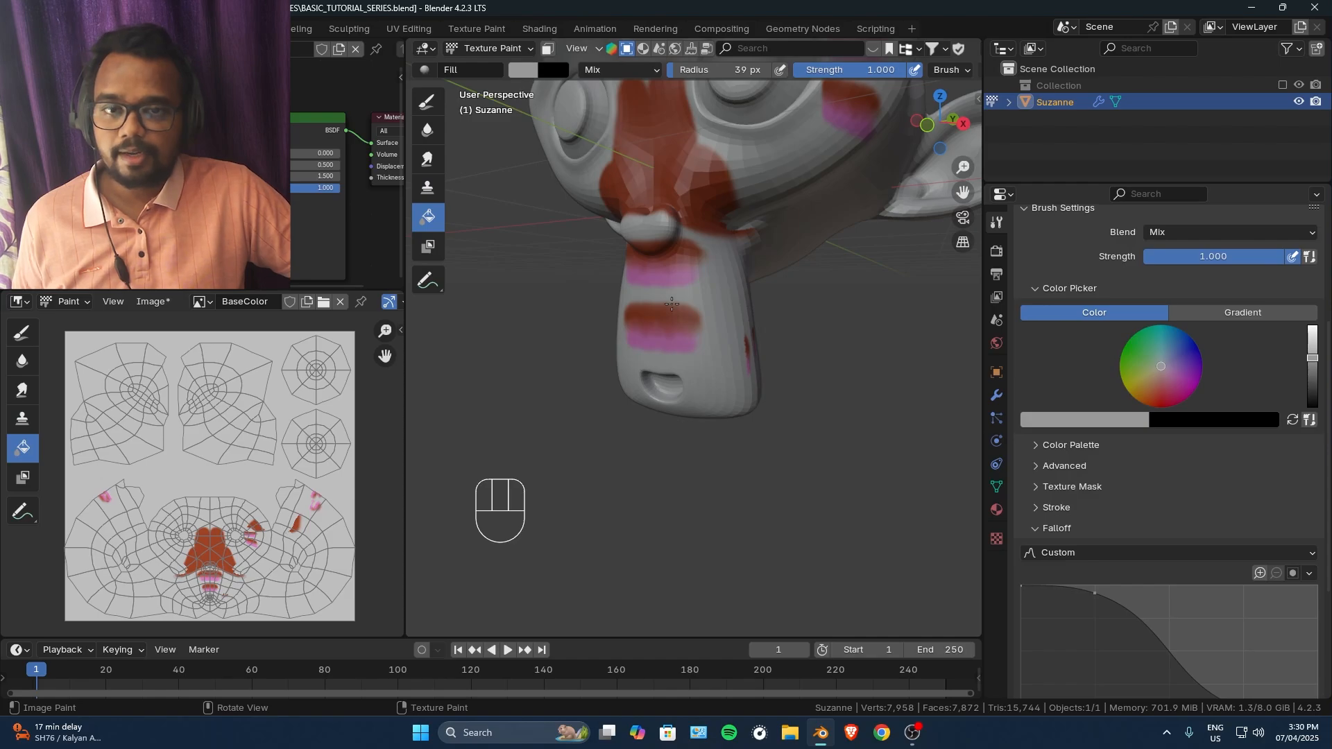
pyautogui.click(681, 323)
pyautogui.moveTo(680, 322); pyautogui.dragTo(730, 347, button='middle')
pyautogui.keyDown('shift'); pyautogui.moveTo(700, 229); pyautogui.dragTo(687, 346, button='middle'); pyautogui.keyUp('shift')
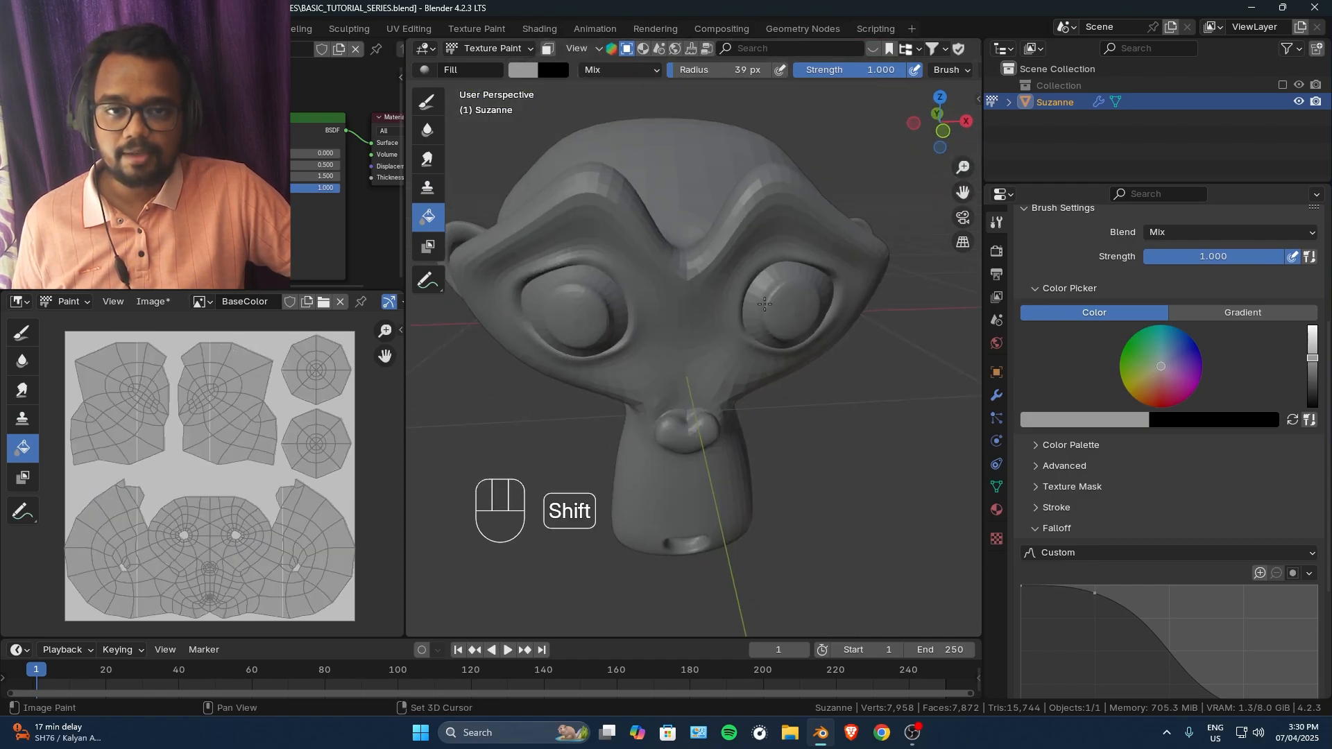
pyautogui.scroll(-3, 683, 312)
pyautogui.moveTo(683, 295); pyautogui.dragTo(645, 333, button='middle')
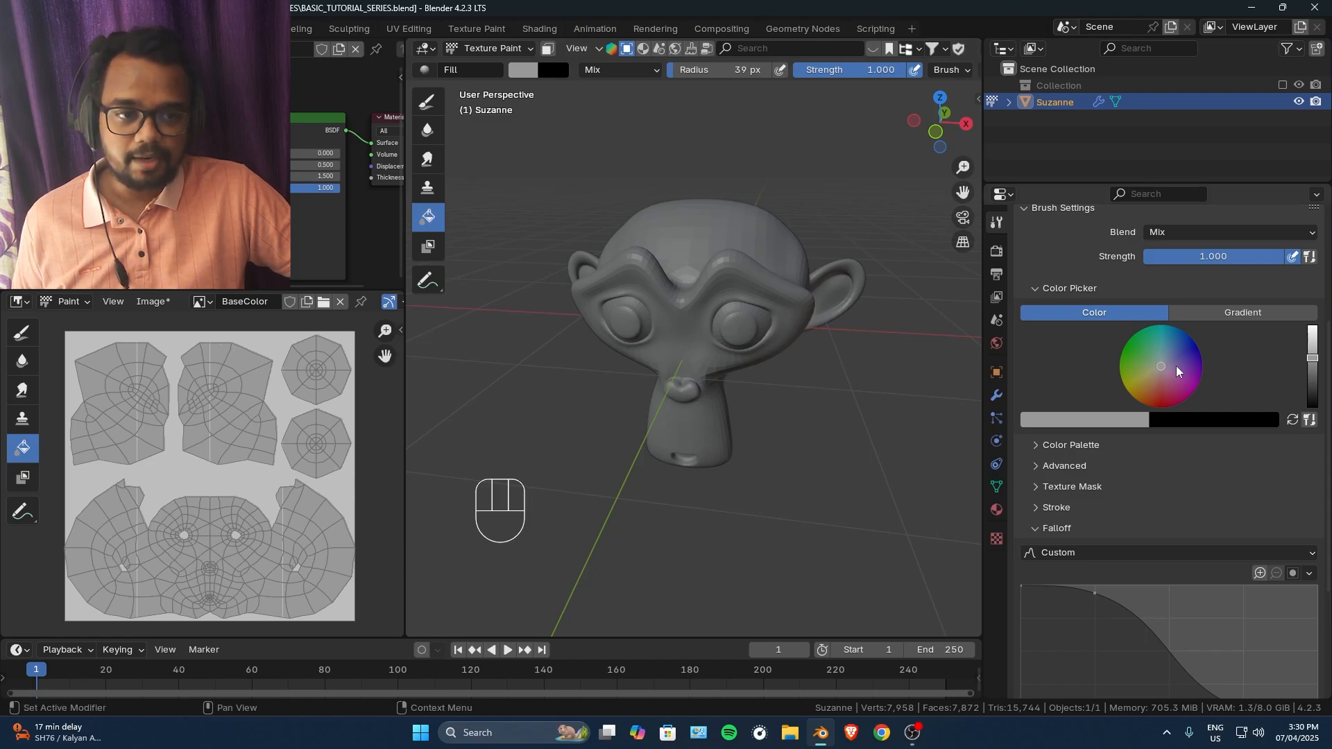
# Fill the whole head with reddish brown and refill it with a more orange brown.
pyautogui.moveTo(1153, 376); pyautogui.dragTo(1149, 396)
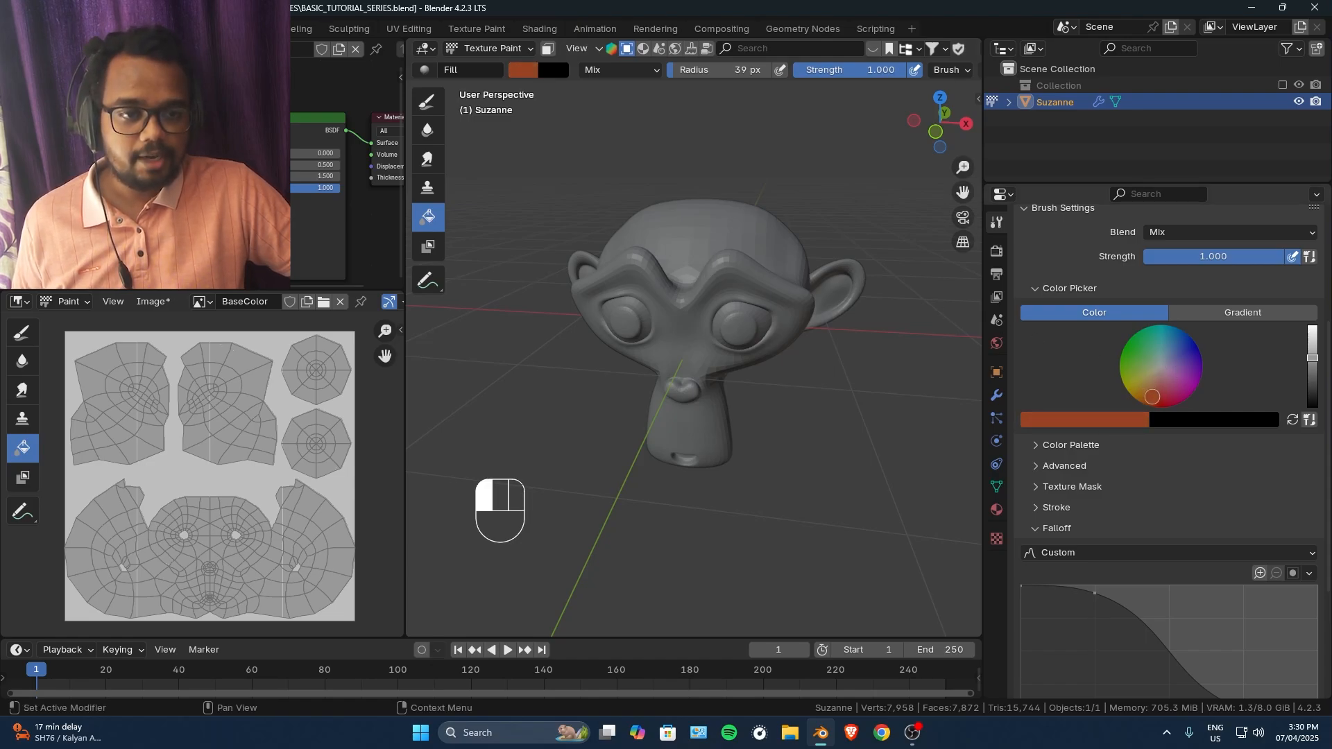
pyautogui.click(680, 334)
pyautogui.moveTo(707, 344)
pyautogui.mouseDown(button='middle')
pyautogui.moveTo(757, 323)
pyautogui.moveTo(721, 305)
pyautogui.mouseUp(button='middle')
pyautogui.moveTo(763, 319)
pyautogui.keyDown('ctrl'); pyautogui.mouseDown(button='middle')
pyautogui.moveTo(791, 464)
pyautogui.moveTo(796, 359)
pyautogui.mouseUp(button='middle'); pyautogui.keyUp('ctrl')
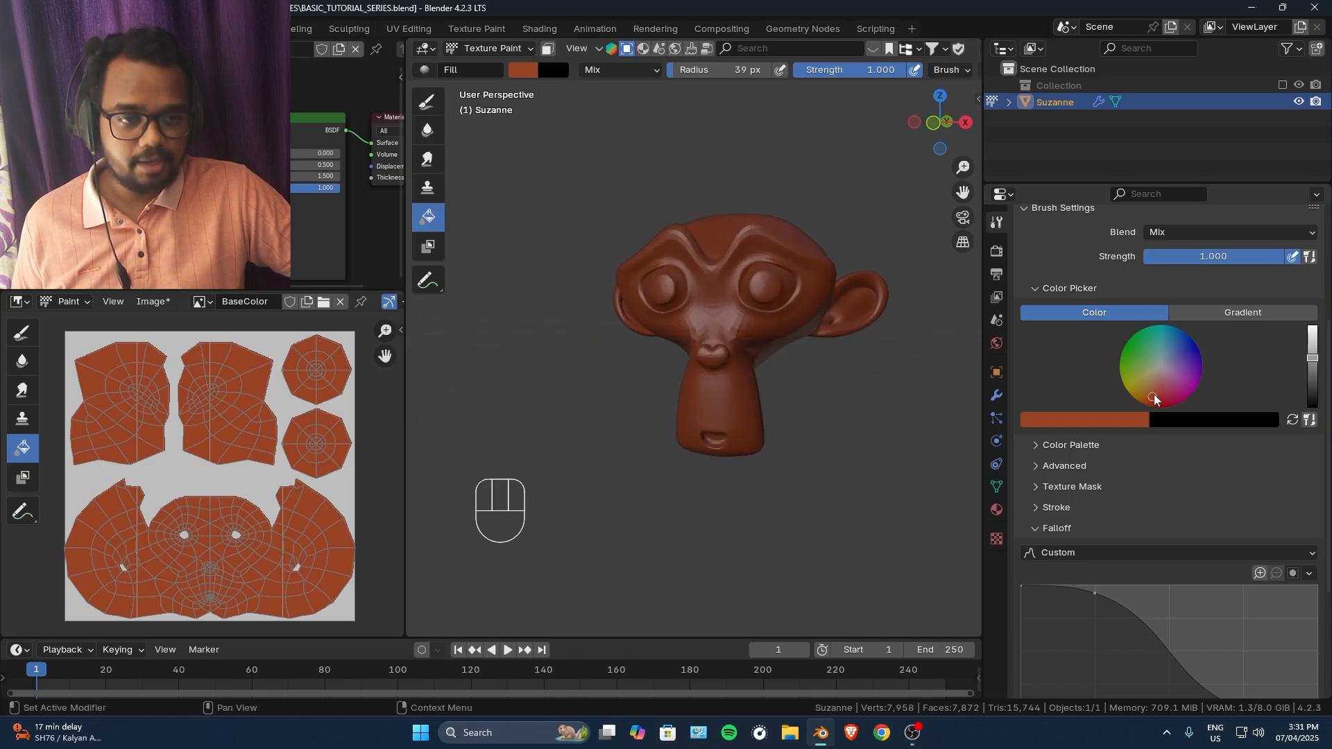
pyautogui.click(693, 393)
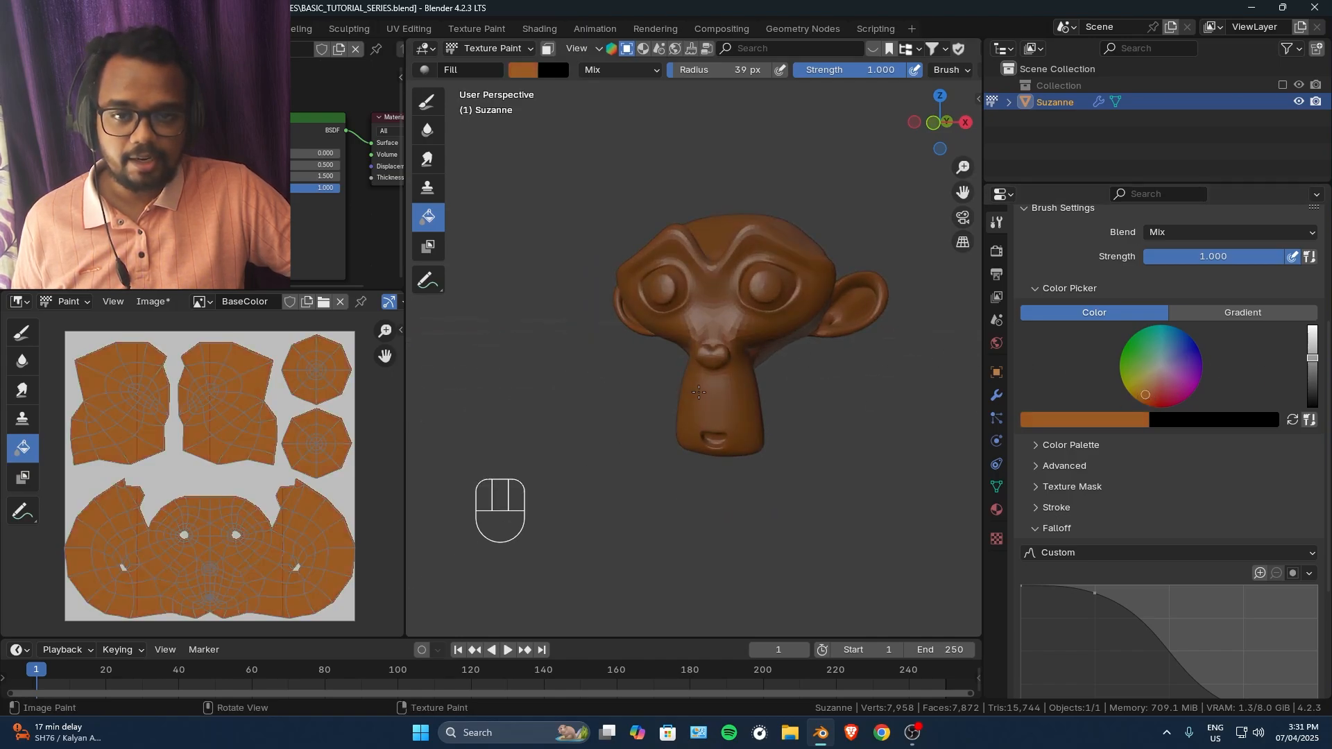
pyautogui.keyDown('ctrl'); pyautogui.moveTo(692, 392); pyautogui.dragTo(695, 292, button='middle'); pyautogui.keyUp('ctrl')
# Switch to the Draw brush, set its colour to pure white and turn on X mirror symmetry.
pyautogui.click(428, 102)
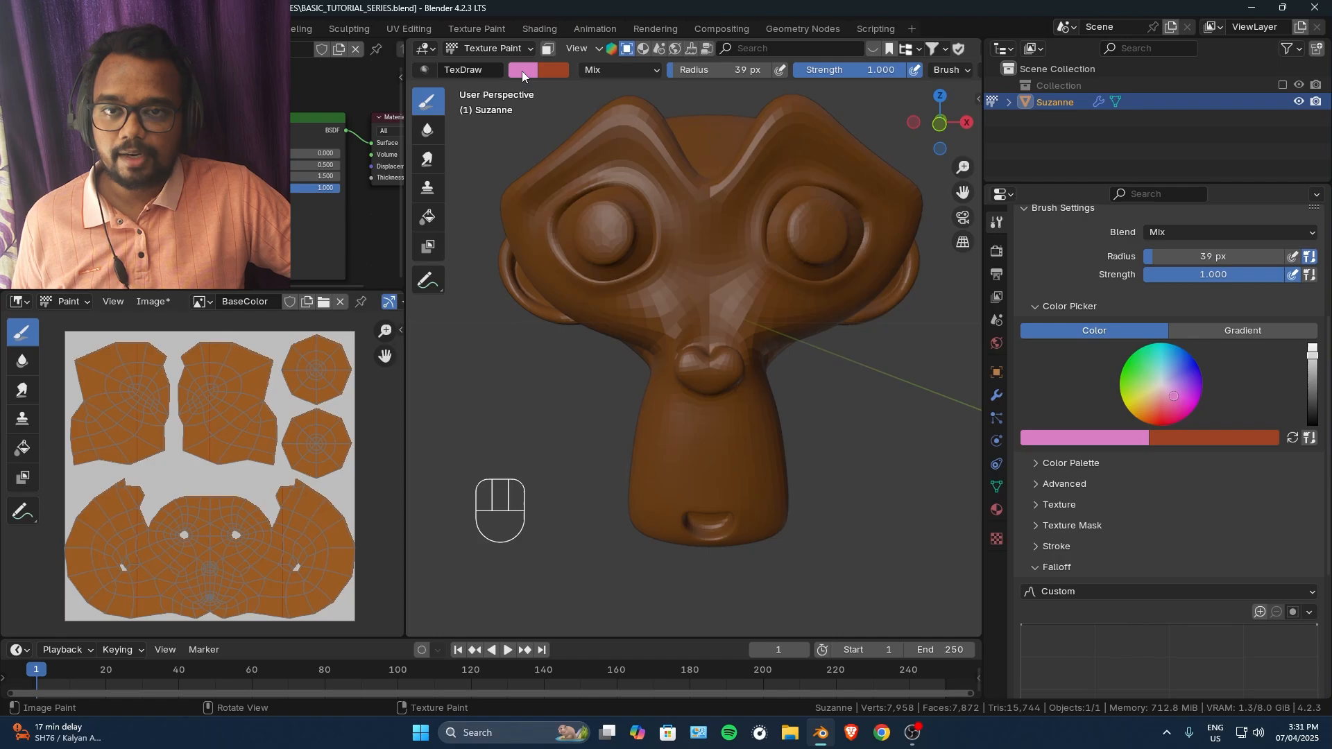
pyautogui.click(522, 72)
pyautogui.click(533, 74)
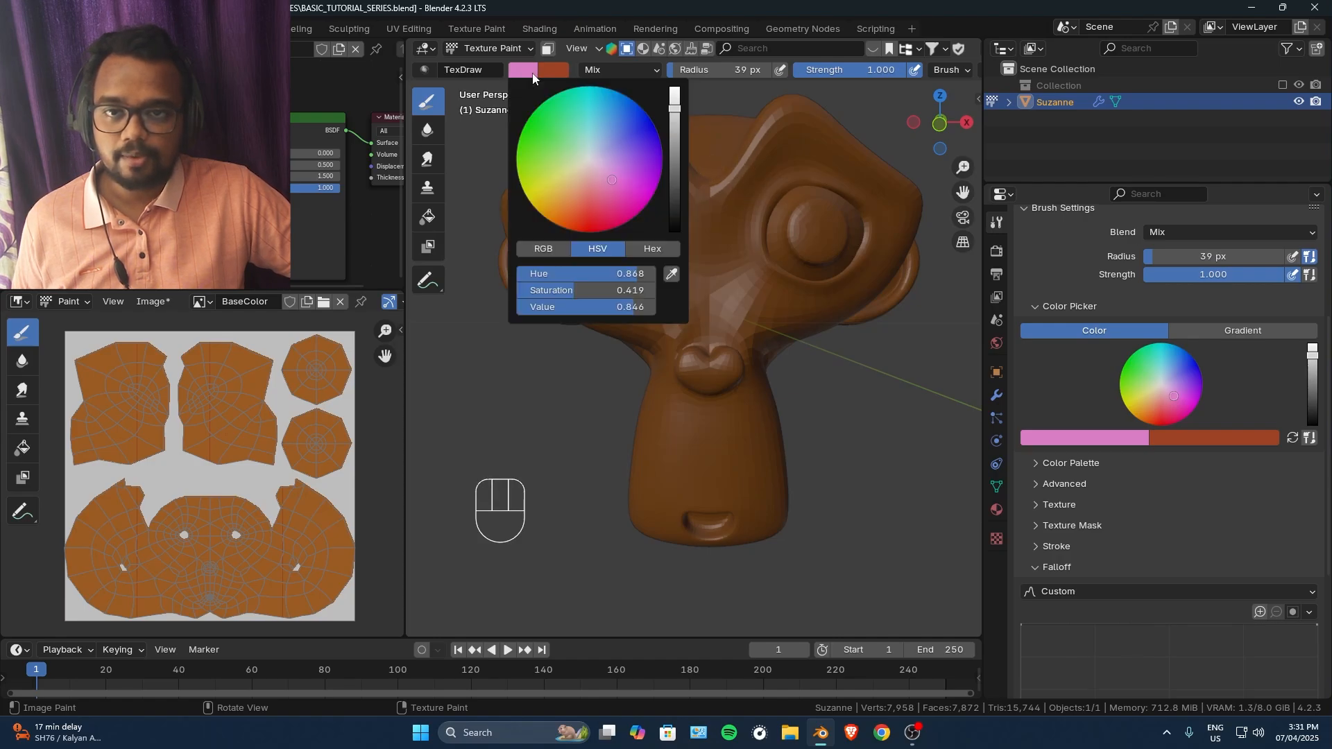
pyautogui.moveTo(612, 307); pyautogui.dragTo(516, 275)
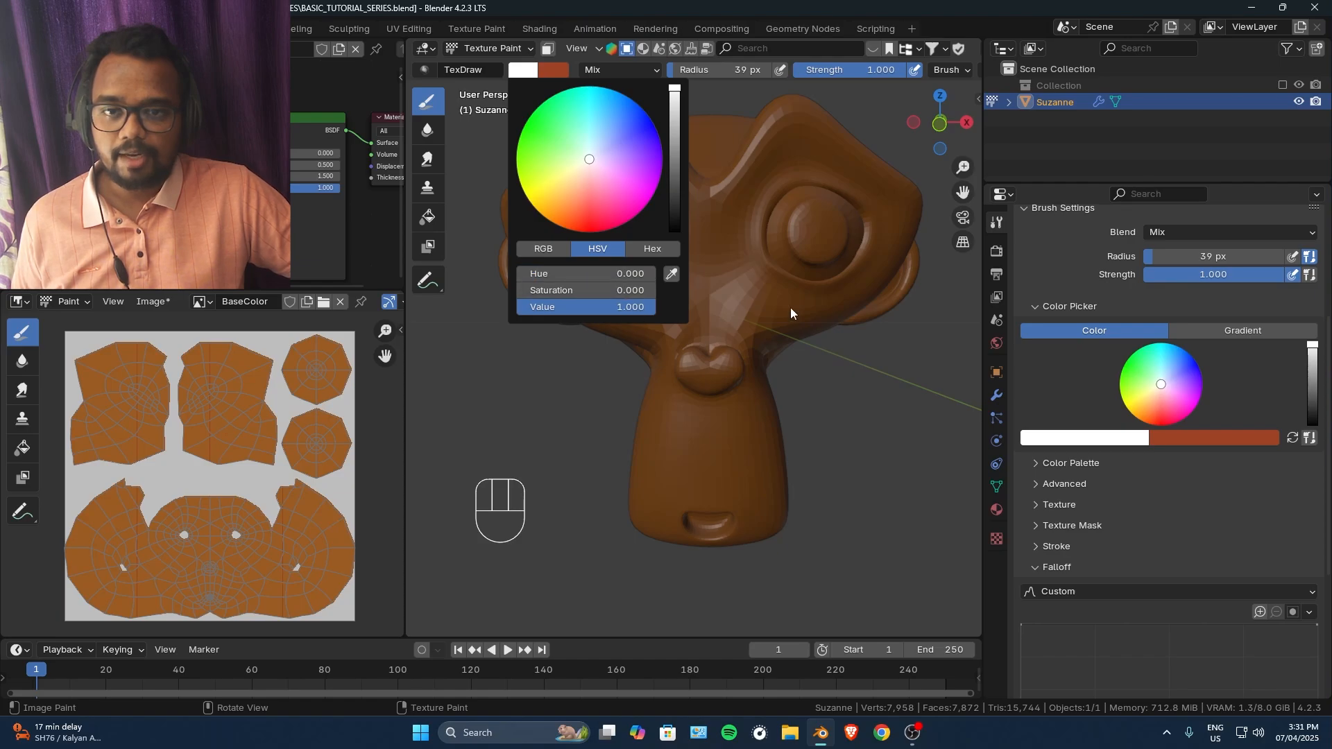
pyautogui.scroll(-6, 1216, 402)
pyautogui.scroll(-1, 1216, 402)
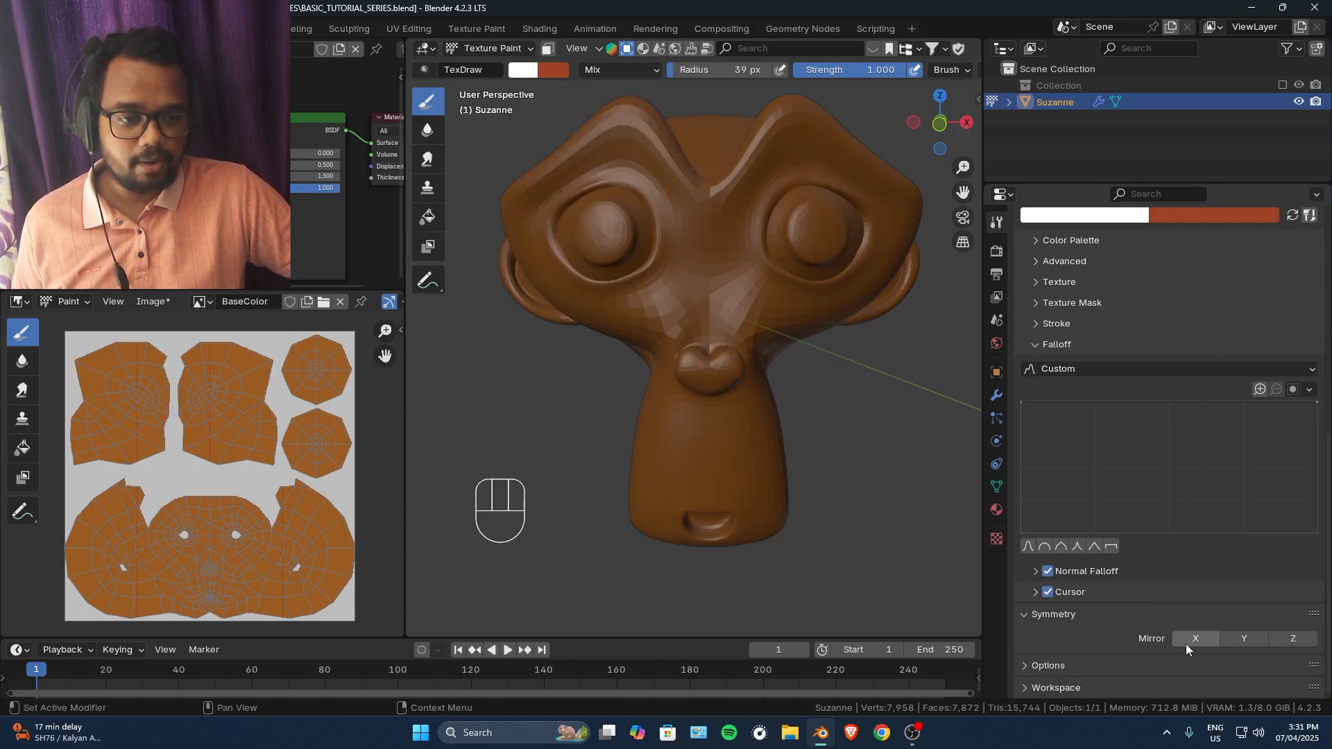
# Paint both eyes white out to the rims of the eyelids, using the smooth falloff preset for the brush.
pyautogui.moveTo(599, 232)
pyautogui.keyDown('ctrl'); pyautogui.keyDown('shift'); pyautogui.mouseDown(button='middle')
pyautogui.moveTo(624, 231)
pyautogui.moveTo(589, 238)
pyautogui.moveTo(580, 223)
pyautogui.mouseUp(button='middle'); pyautogui.keyUp('shift'); pyautogui.keyUp('ctrl')
pyautogui.moveTo(579, 222)
pyautogui.mouseDown()
pyautogui.moveTo(572, 192)
pyautogui.moveTo(603, 179)
pyautogui.mouseUp()
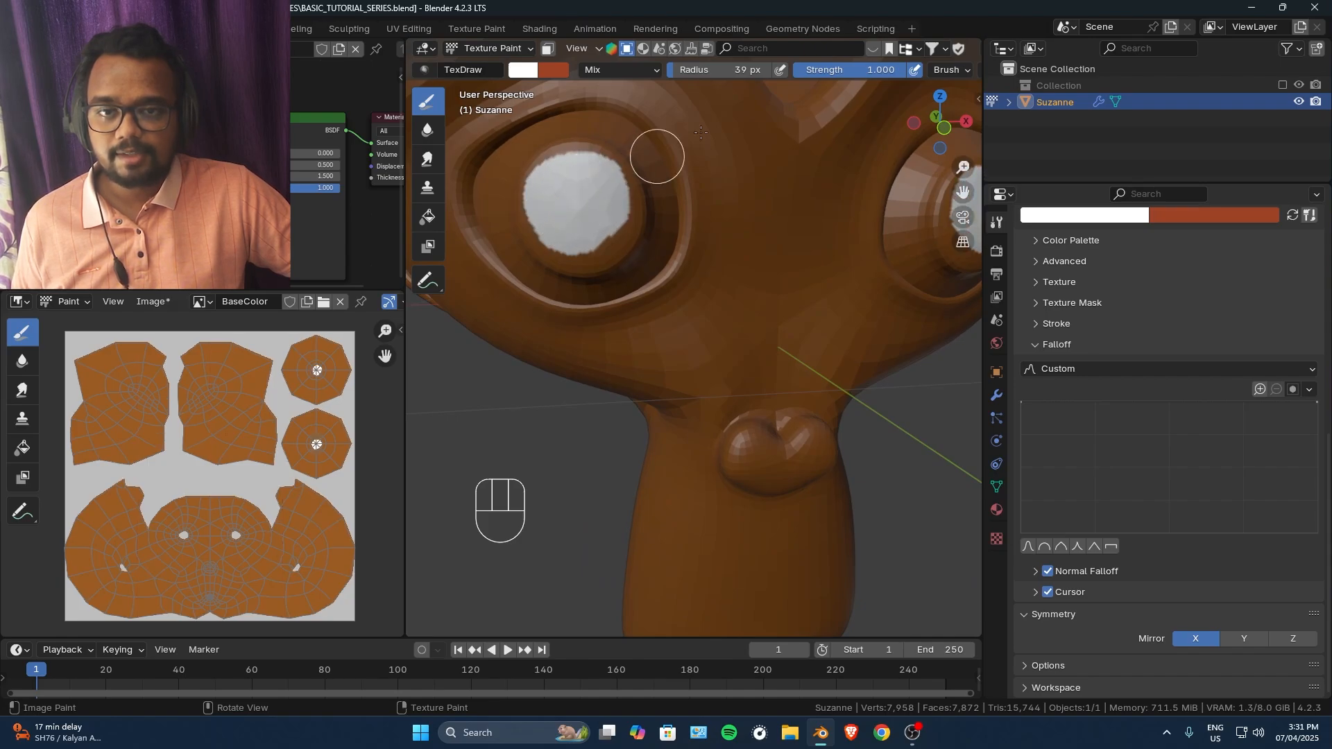
pyautogui.click(1029, 547)
pyautogui.moveTo(571, 167)
pyautogui.mouseDown()
pyautogui.moveTo(610, 185)
pyautogui.moveTo(597, 240)
pyautogui.moveTo(548, 229)
pyautogui.moveTo(546, 174)
pyautogui.moveTo(621, 187)
pyautogui.moveTo(618, 241)
pyautogui.mouseUp()
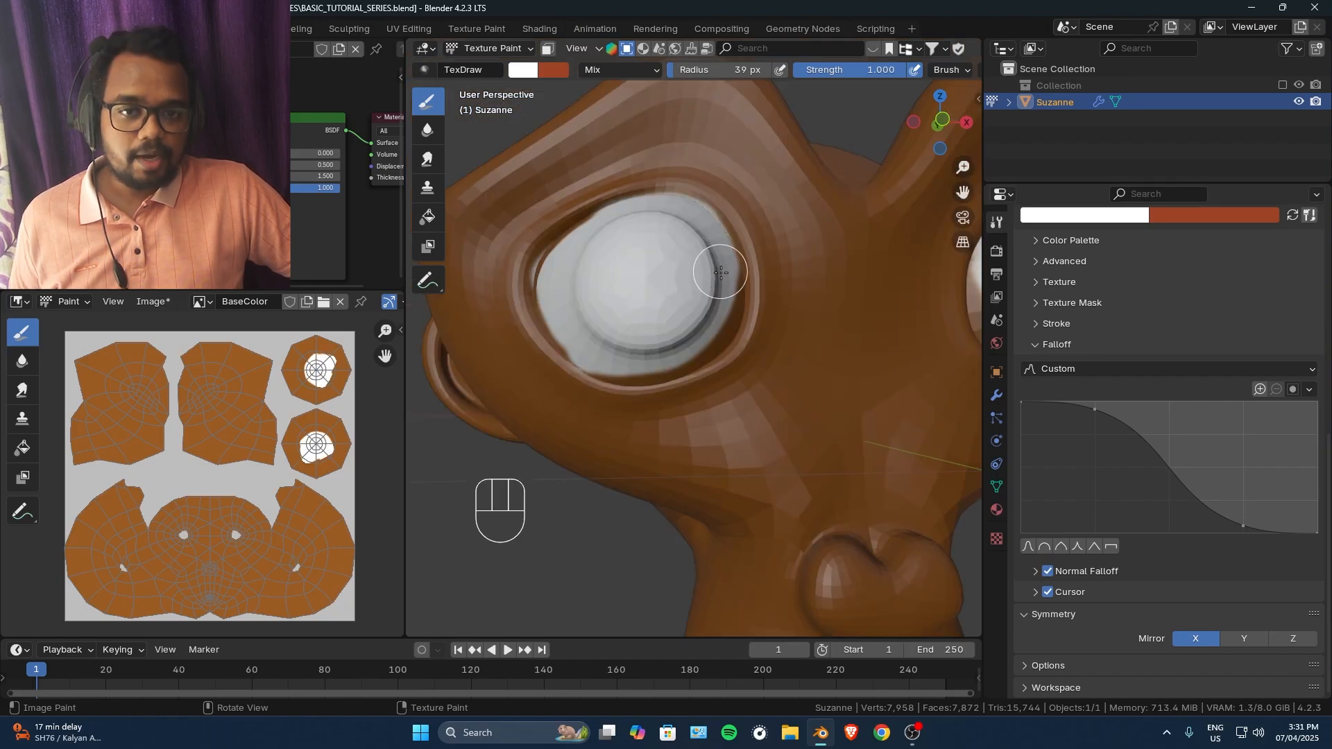
pyautogui.moveTo(721, 272)
pyautogui.mouseDown()
pyautogui.moveTo(705, 332)
pyautogui.moveTo(600, 360)
pyautogui.mouseUp()
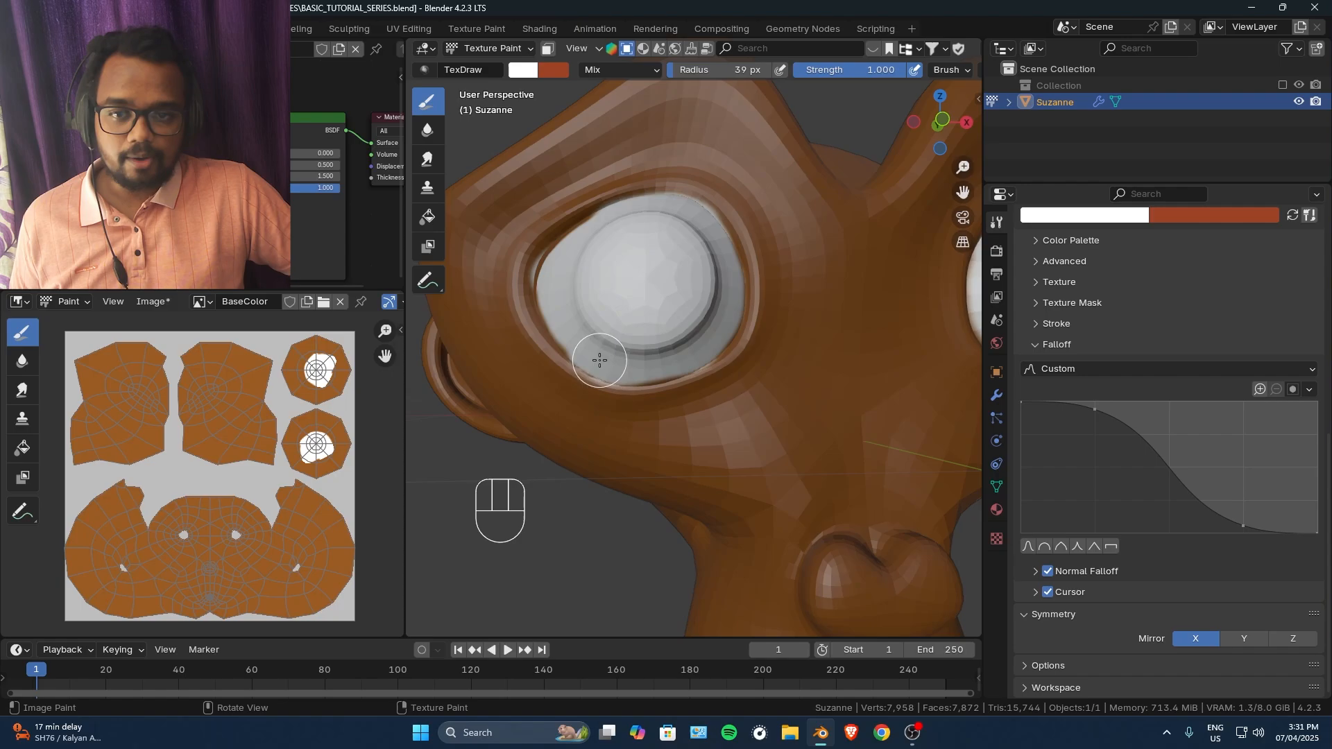
pyautogui.moveTo(551, 265); pyautogui.dragTo(598, 229)
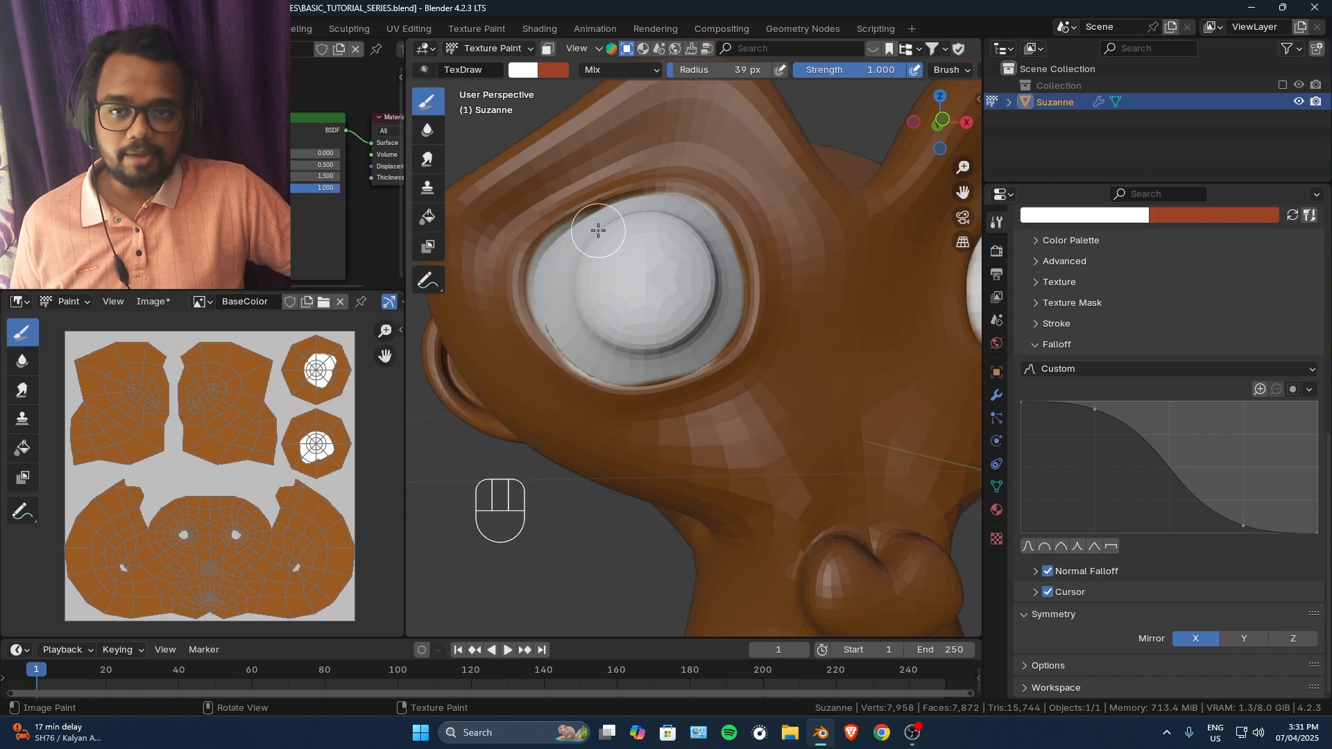
# Set the brush colour to black and paint a round pupil in the centre of each eye.
pyautogui.click(520, 70)
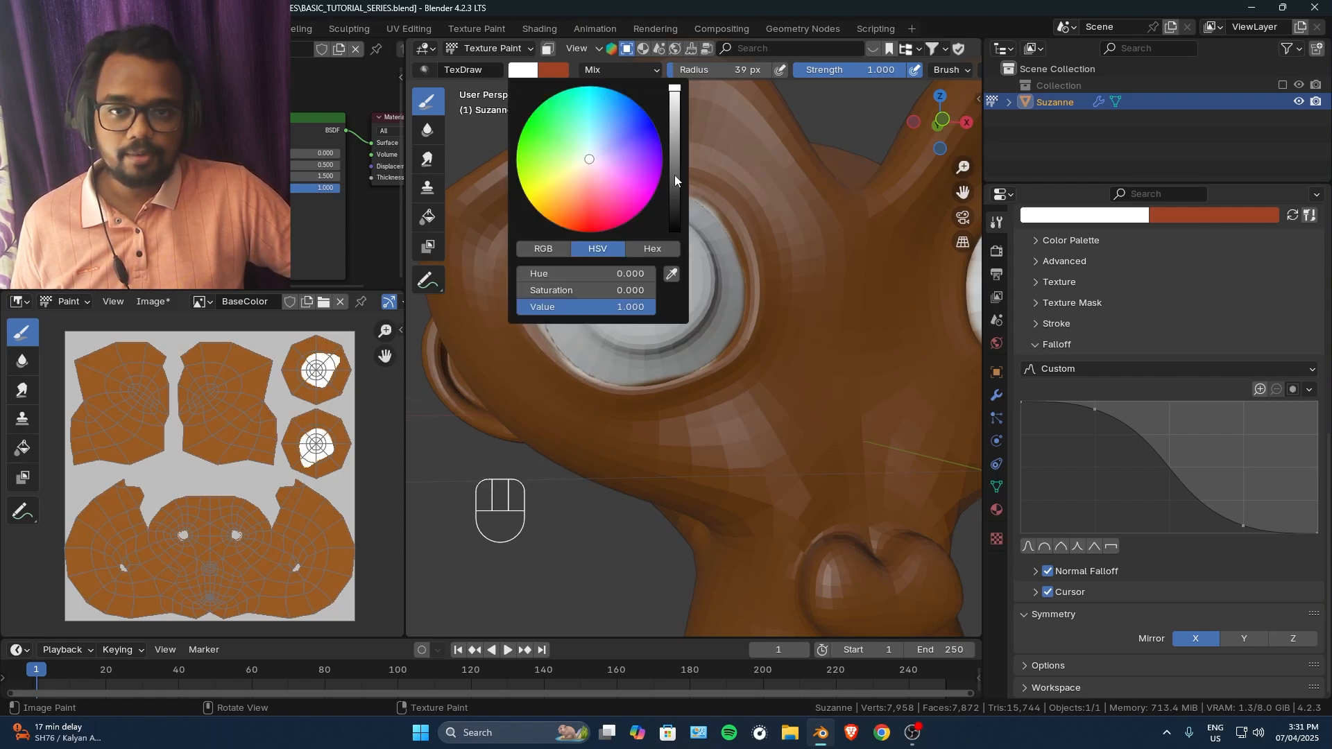
pyautogui.moveTo(674, 174); pyautogui.dragTo(732, 246)
pyautogui.moveTo(628, 260)
pyautogui.mouseDown()
pyautogui.moveTo(642, 297)
pyautogui.moveTo(673, 271)
pyautogui.moveTo(624, 298)
pyautogui.moveTo(624, 236)
pyautogui.moveTo(672, 231)
pyautogui.mouseUp()
pyautogui.moveTo(672, 232); pyautogui.dragTo(707, 238, button='middle')
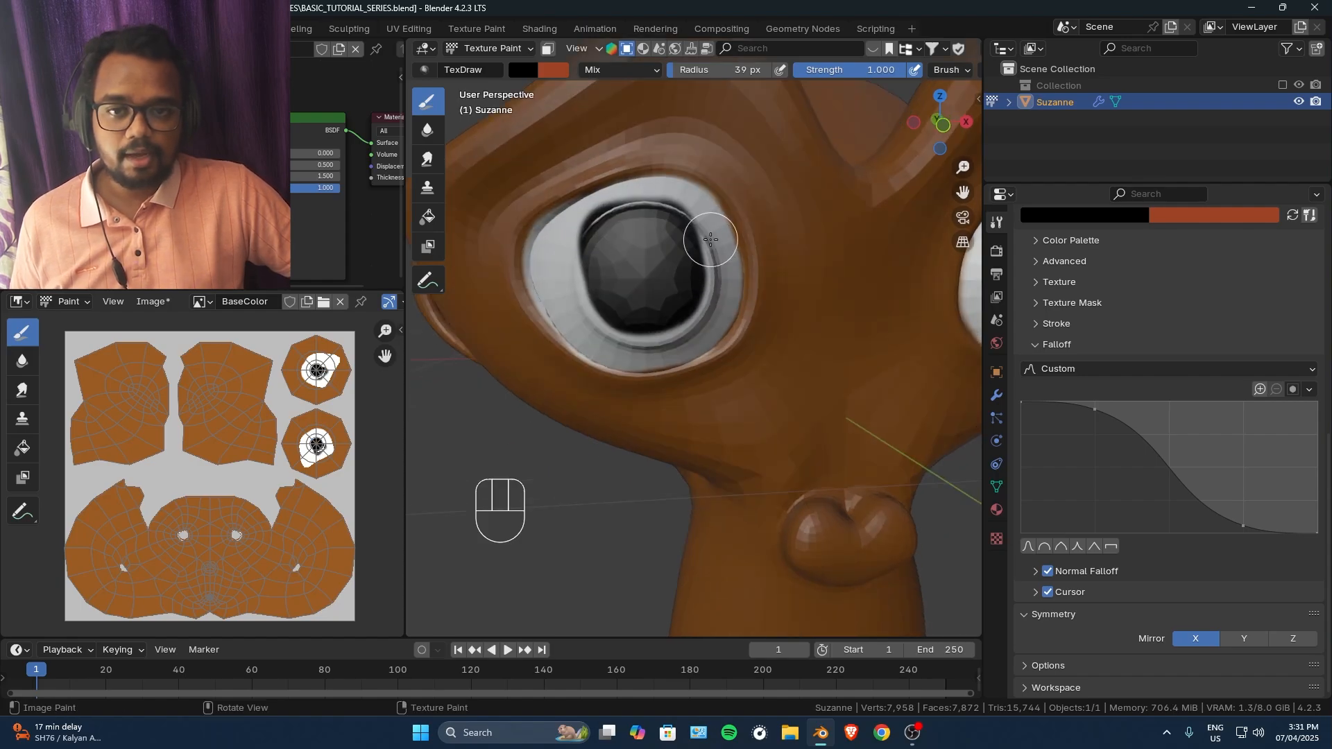
pyautogui.hotkey('ctrl', 'z')
pyautogui.moveTo(649, 287)
pyautogui.mouseDown()
pyautogui.moveTo(635, 292)
pyautogui.moveTo(659, 274)
pyautogui.moveTo(645, 250)
pyautogui.moveTo(678, 249)
pyautogui.moveTo(654, 236)
pyautogui.moveTo(612, 285)
pyautogui.moveTo(610, 243)
pyautogui.moveTo(651, 228)
pyautogui.moveTo(690, 282)
pyautogui.moveTo(672, 318)
pyautogui.moveTo(617, 317)
pyautogui.mouseUp()
# Set the brush colour to a muted reddish pink and paint the whole nose with it.
pyautogui.keyDown('ctrl'); pyautogui.moveTo(645, 233); pyautogui.dragTo(780, 305, button='middle'); pyautogui.keyUp('ctrl')
pyautogui.moveTo(780, 305); pyautogui.dragTo(752, 282, button='middle')
pyautogui.moveTo(752, 282); pyautogui.dragTo(766, 277, button='middle')
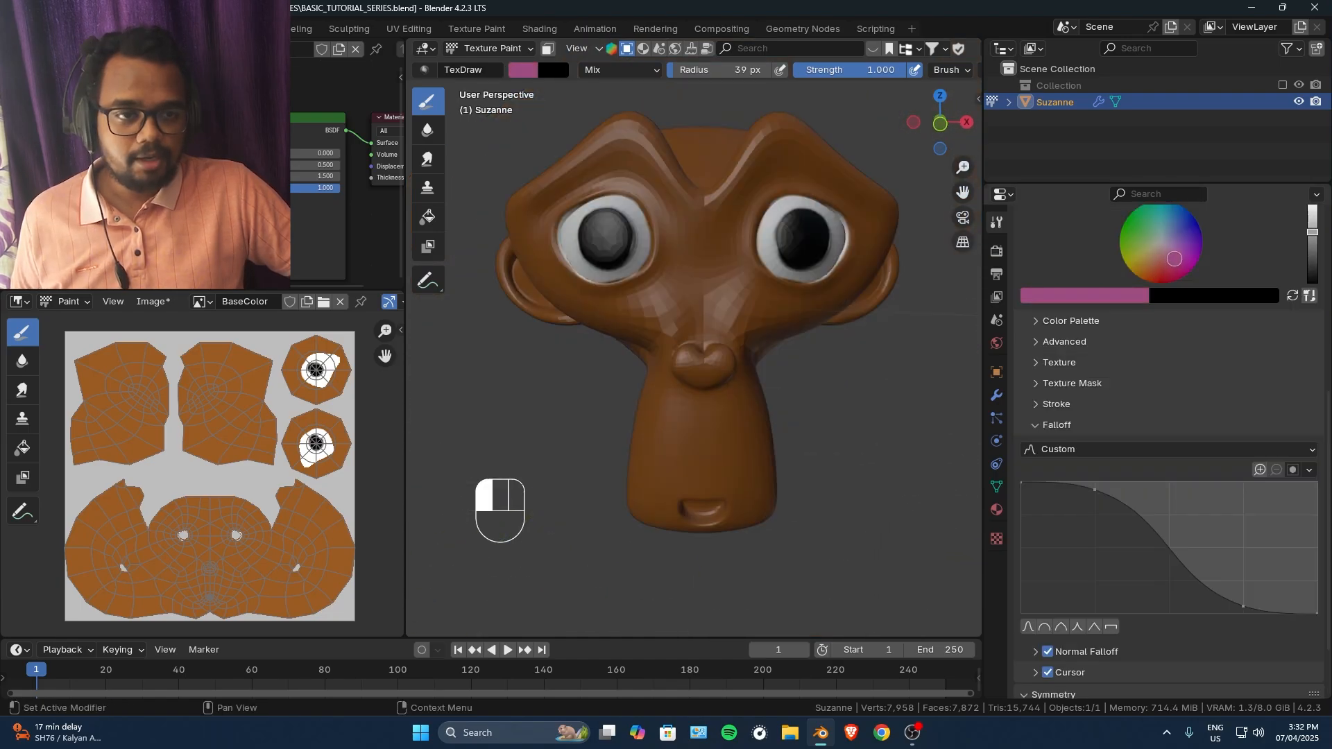
pyautogui.moveTo(1174, 259); pyautogui.dragTo(1166, 263)
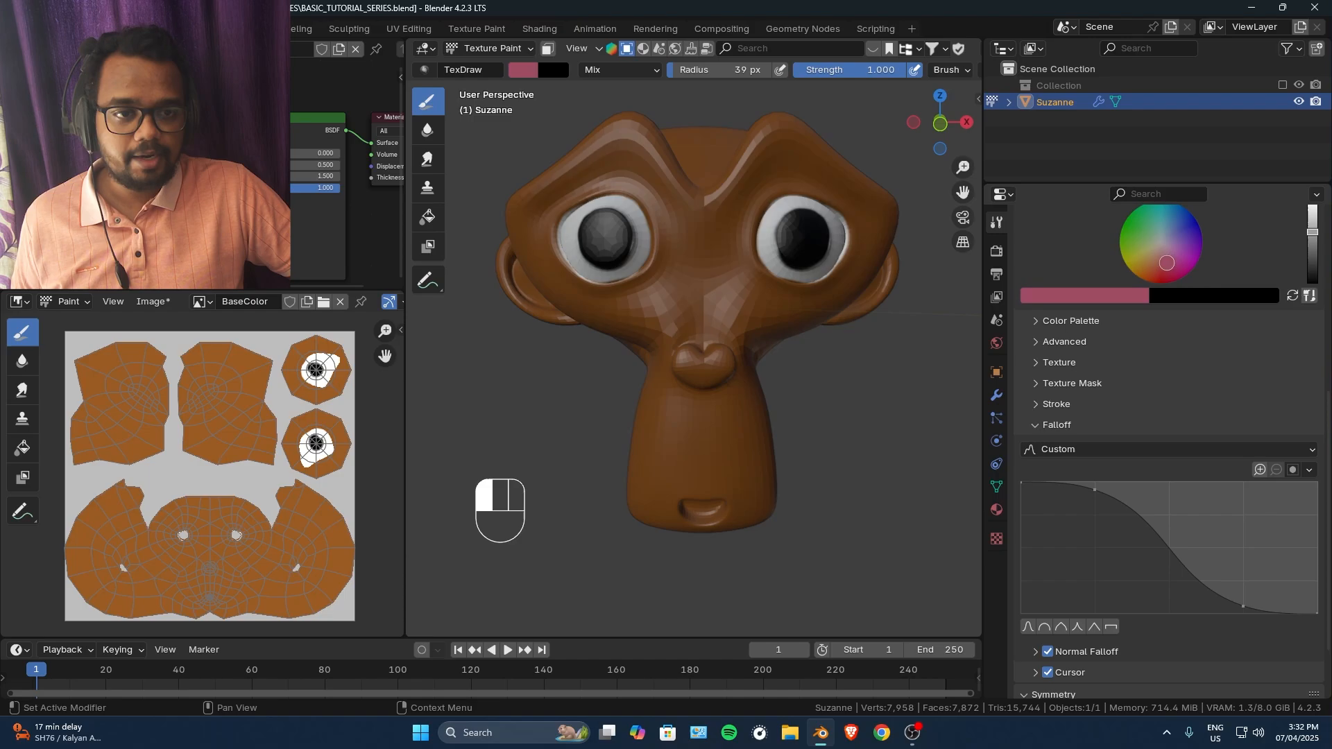
pyautogui.keyDown('ctrl'); pyautogui.moveTo(702, 397); pyautogui.dragTo(699, 396, button='middle'); pyautogui.keyUp('ctrl')
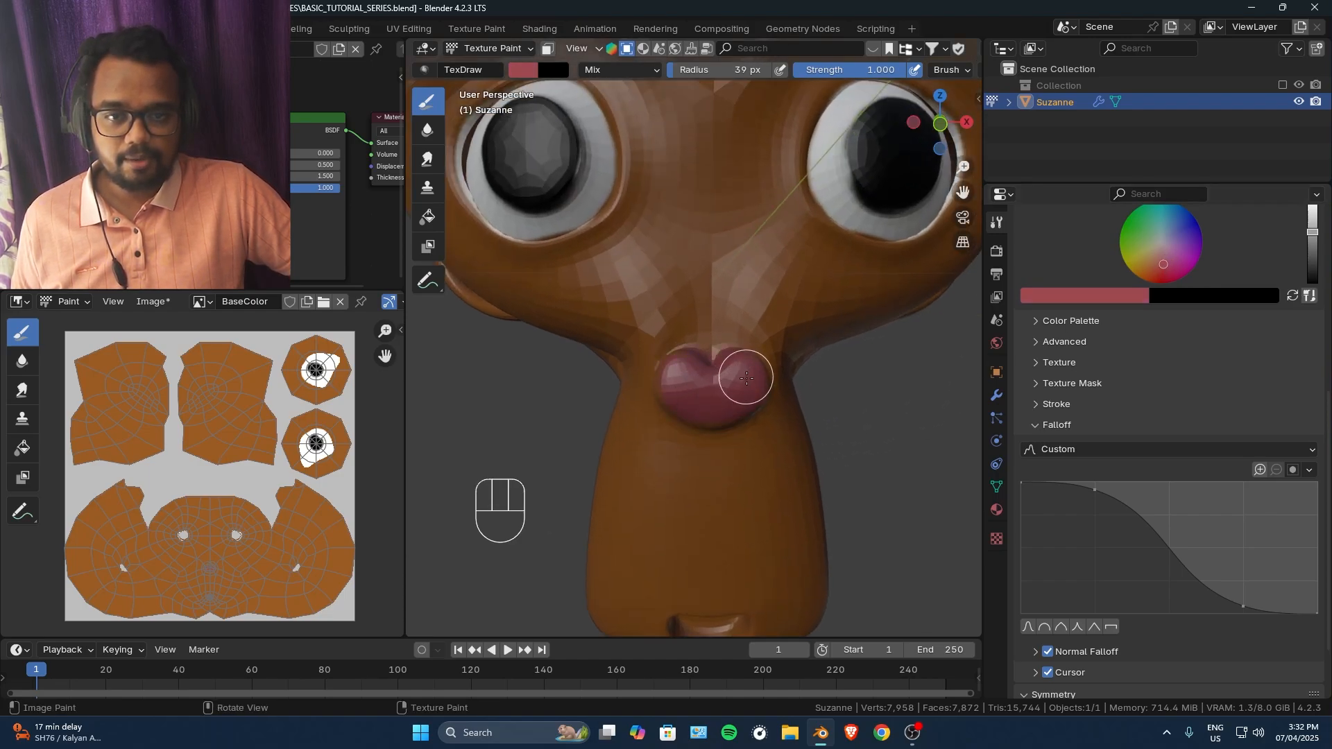
# Set the brush to a deeper, more saturated red and paint the inside of the mouth.
pyautogui.keyDown('shift'); pyautogui.moveTo(705, 397); pyautogui.dragTo(746, 222, button='middle'); pyautogui.keyUp('shift')
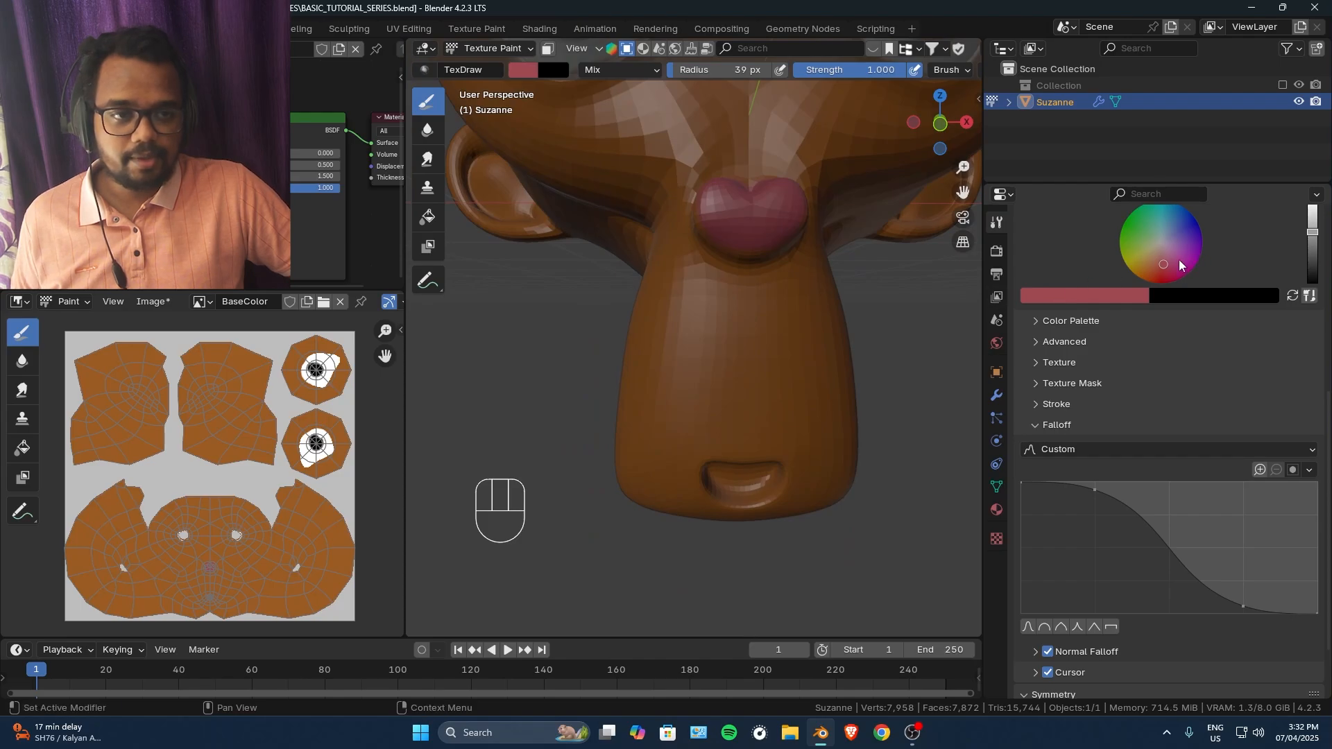
pyautogui.click(1165, 276)
pyautogui.moveTo(708, 506); pyautogui.dragTo(731, 478, button='middle')
pyautogui.moveTo(731, 486); pyautogui.dragTo(742, 505)
# Set the brush to a paler, dusty pink and paint the inner hollows of both ears.
pyautogui.moveTo(850, 333)
pyautogui.keyDown('ctrl'); pyautogui.mouseDown(button='middle')
pyautogui.moveTo(855, 414)
pyautogui.moveTo(808, 421)
pyautogui.moveTo(851, 422)
pyautogui.moveTo(857, 378)
pyautogui.mouseUp(button='middle'); pyautogui.keyUp('ctrl')
pyautogui.moveTo(857, 378)
pyautogui.keyDown('shift'); pyautogui.mouseDown(button='middle')
pyautogui.moveTo(701, 422)
pyautogui.moveTo(871, 357)
pyautogui.mouseUp(button='middle'); pyautogui.keyUp('shift')
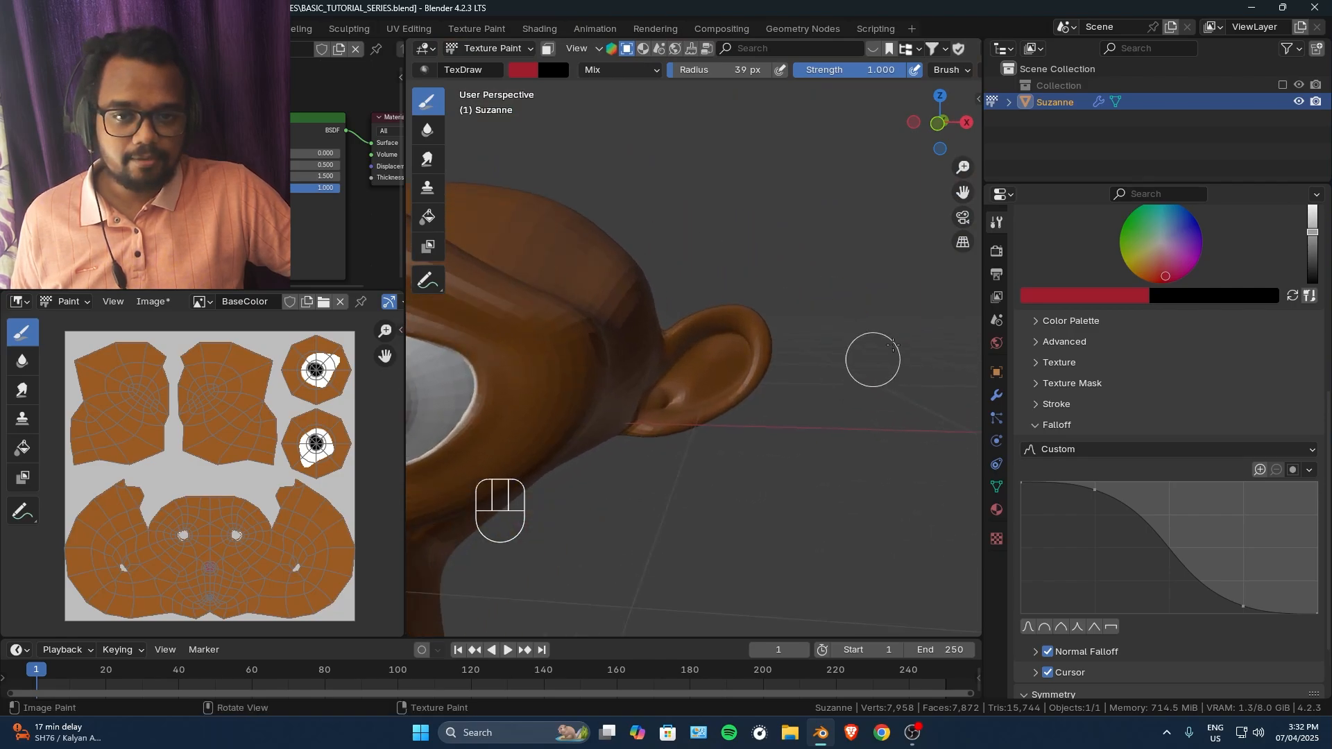
pyautogui.moveTo(1150, 259); pyautogui.dragTo(1161, 257)
pyautogui.keyDown('ctrl'); pyautogui.moveTo(652, 441); pyautogui.dragTo(701, 410, button='middle'); pyautogui.keyUp('ctrl')
pyautogui.moveTo(719, 378)
pyautogui.mouseDown()
pyautogui.moveTo(684, 392)
pyautogui.moveTo(740, 351)
pyautogui.moveTo(654, 413)
pyautogui.moveTo(684, 389)
pyautogui.moveTo(745, 430)
pyautogui.mouseUp()
pyautogui.press('Home')
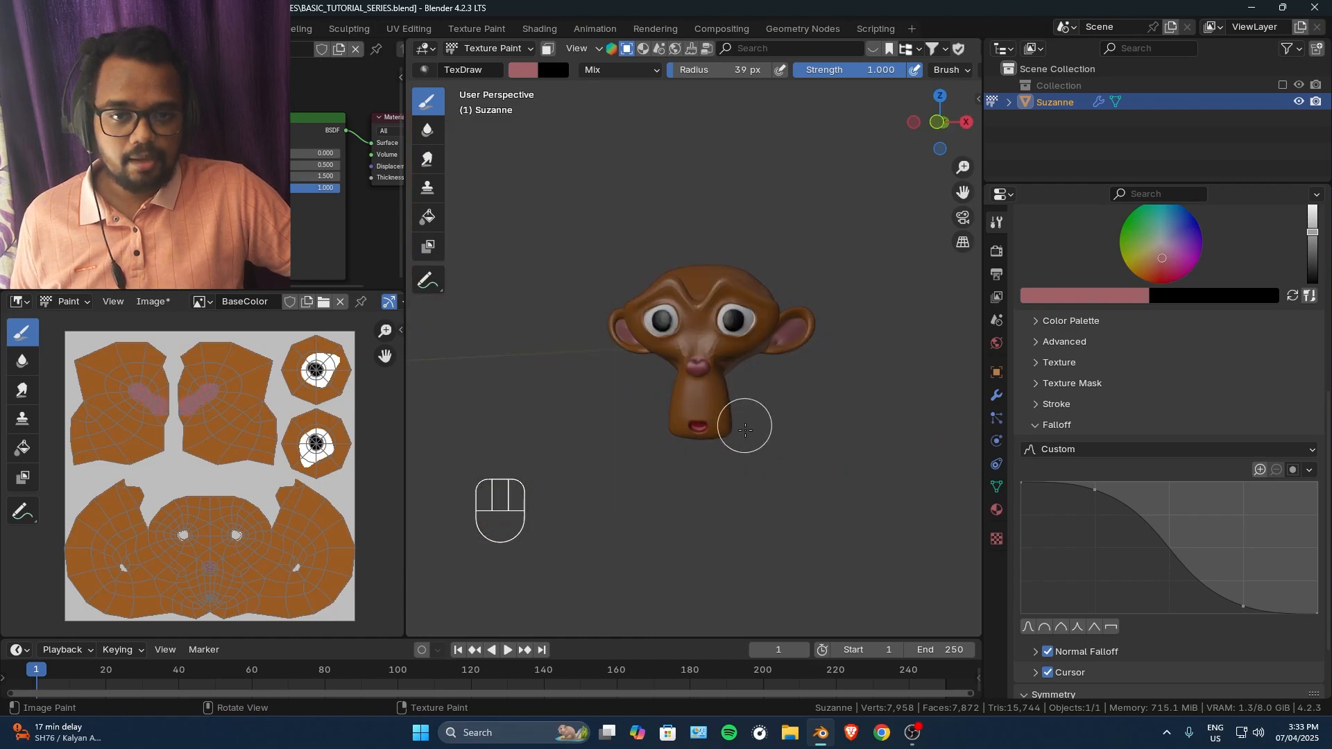
# Turn off X mirror symmetry for the brush.
pyautogui.scroll(-3, 1154, 633)
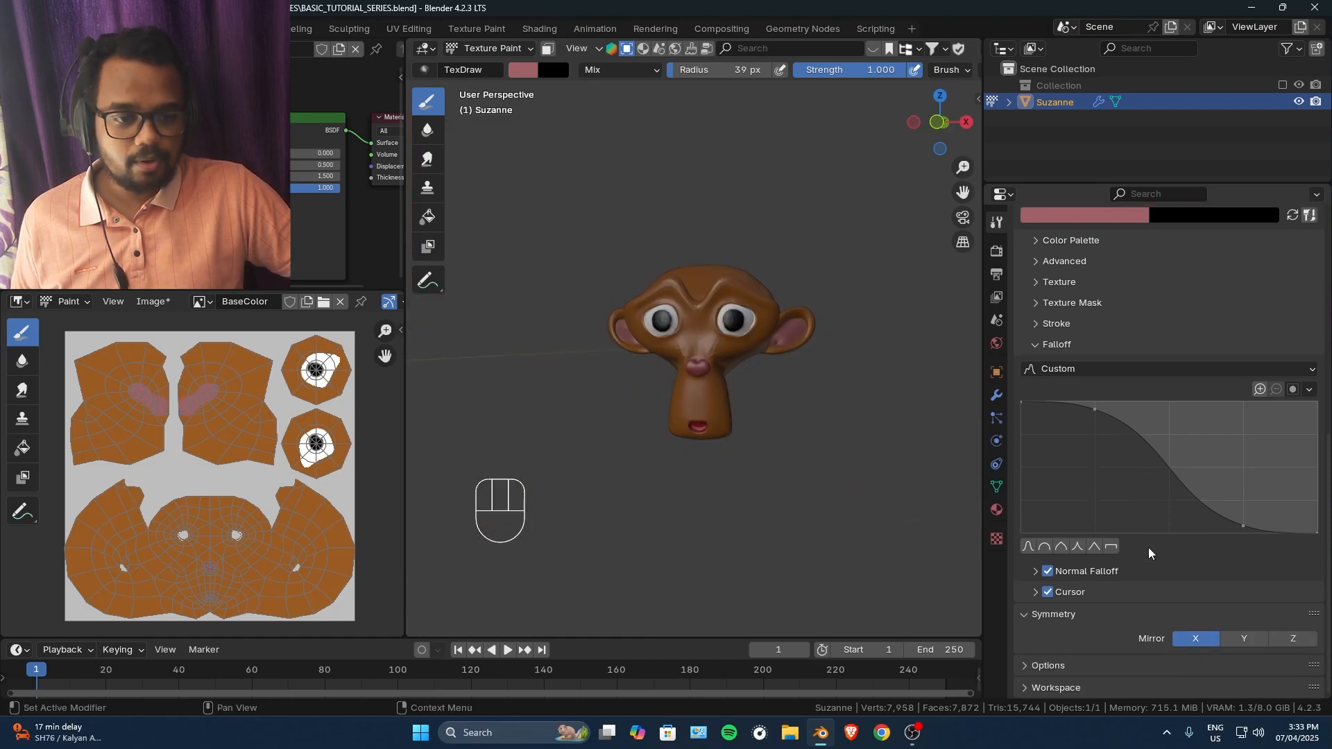
pyautogui.click(1197, 645)
pyautogui.keyDown('ctrl'); pyautogui.moveTo(680, 386); pyautogui.dragTo(701, 362, button='middle'); pyautogui.keyUp('ctrl')
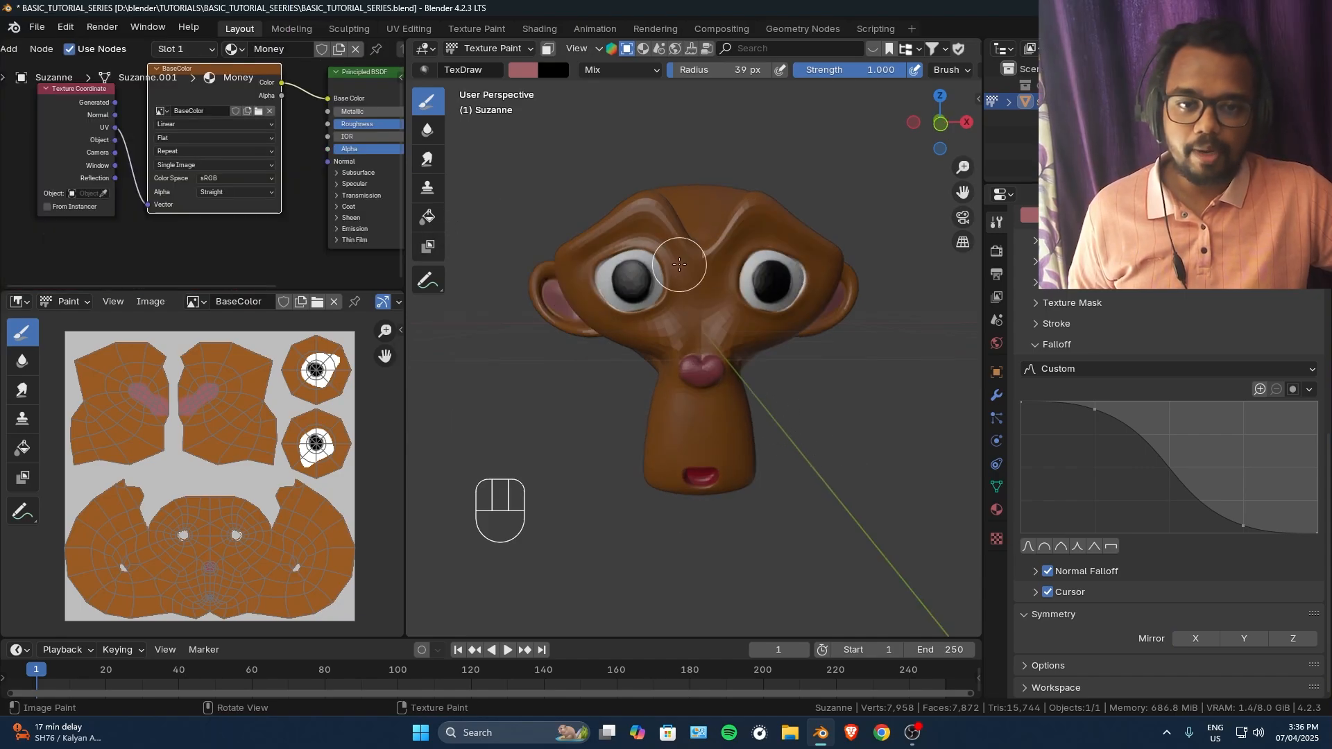
# Duplicate the BaseColor image texture node and place the copy directly below the original.
pyautogui.keyDown('ctrl'); pyautogui.moveTo(308, 160); pyautogui.dragTo(237, 113, button='middle'); pyautogui.keyUp('ctrl')
pyautogui.moveTo(238, 111); pyautogui.dragTo(217, 105)
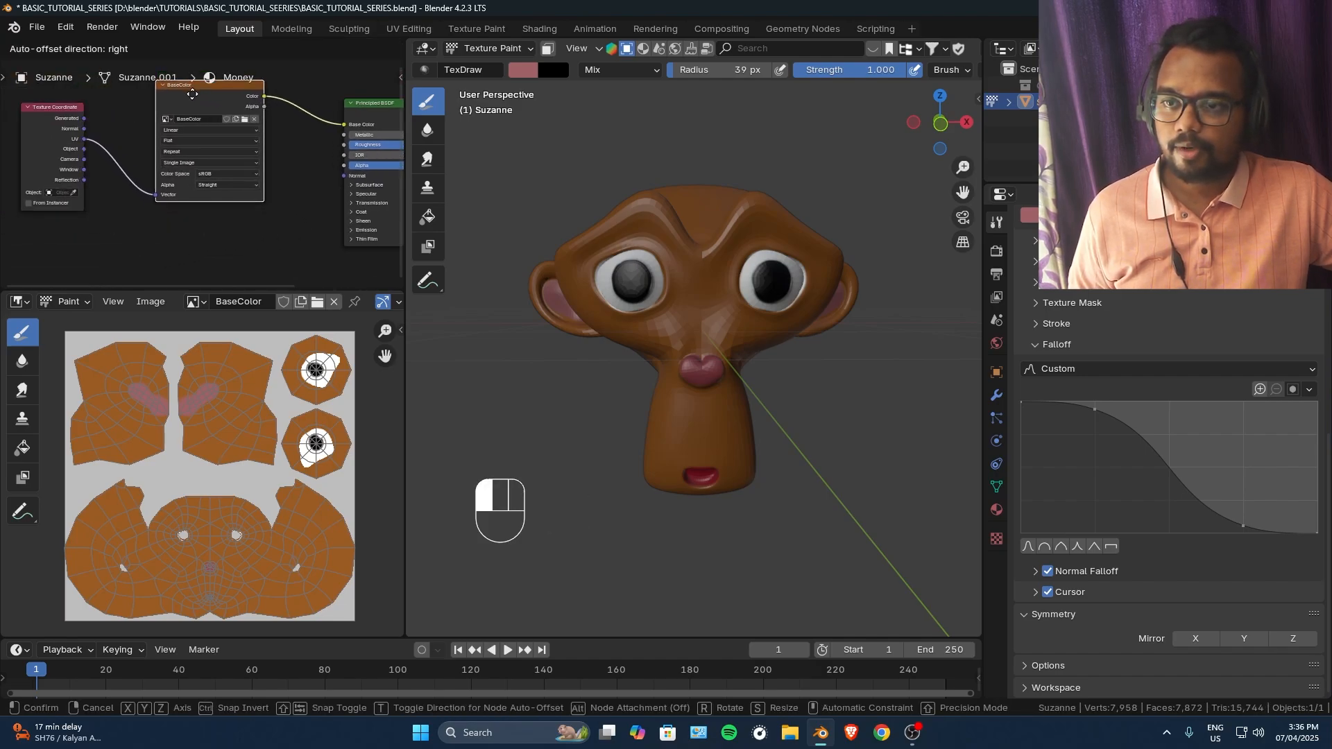
pyautogui.hotkey('shift', 'd')
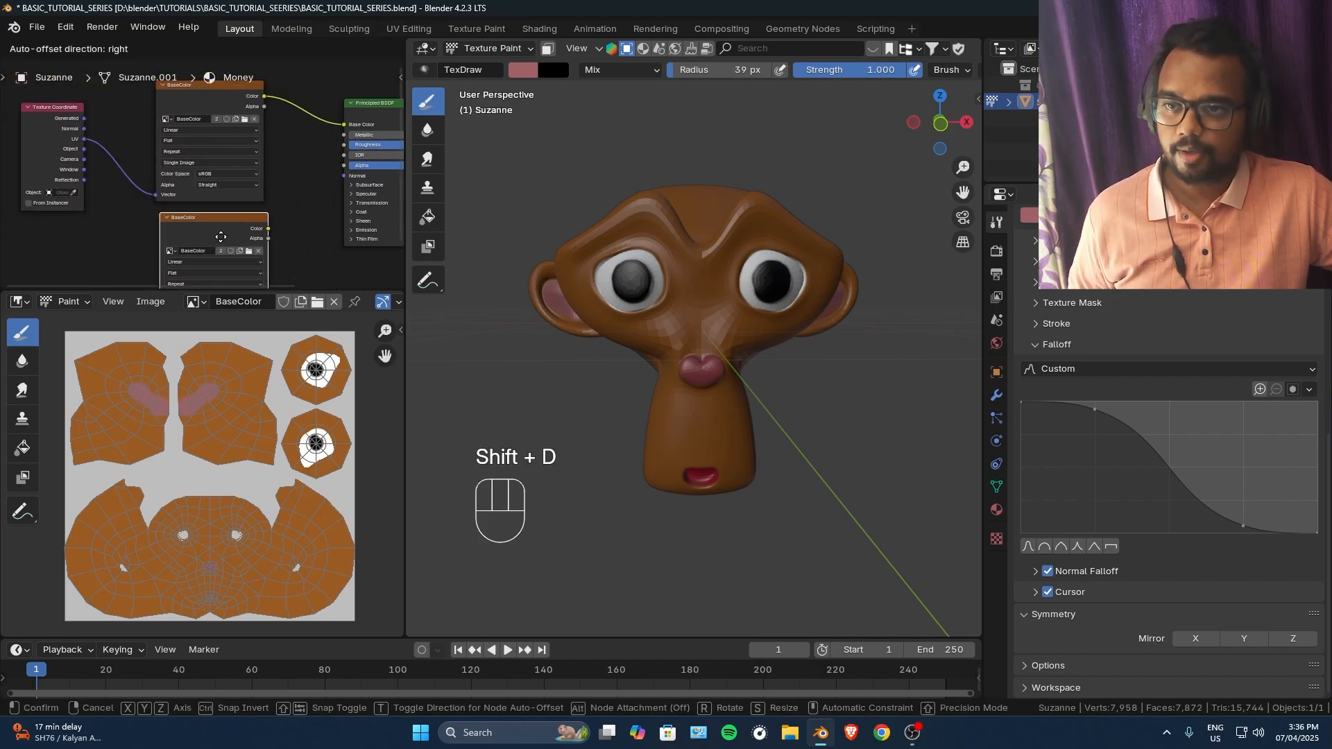
pyautogui.click(216, 237)
pyautogui.moveTo(219, 236); pyautogui.dragTo(233, 131, button='middle')
pyautogui.moveTo(233, 130); pyautogui.dragTo(230, 131)
# Connect the Texture Coordinate node's UV output to the Vector input of the duplicated image texture node.
pyautogui.moveTo(137, 128); pyautogui.dragTo(201, 206, button='middle')
pyautogui.moveTo(136, 94); pyautogui.dragTo(208, 224)
pyautogui.moveTo(219, 170); pyautogui.dragTo(220, 170)
# Unlink the BaseColor image from the duplicated image texture node.
pyautogui.moveTo(269, 180); pyautogui.dragTo(142, 257, button='middle')
pyautogui.keyDown('ctrl'); pyautogui.moveTo(281, 172); pyautogui.dragTo(254, 144, button='middle'); pyautogui.keyUp('ctrl')
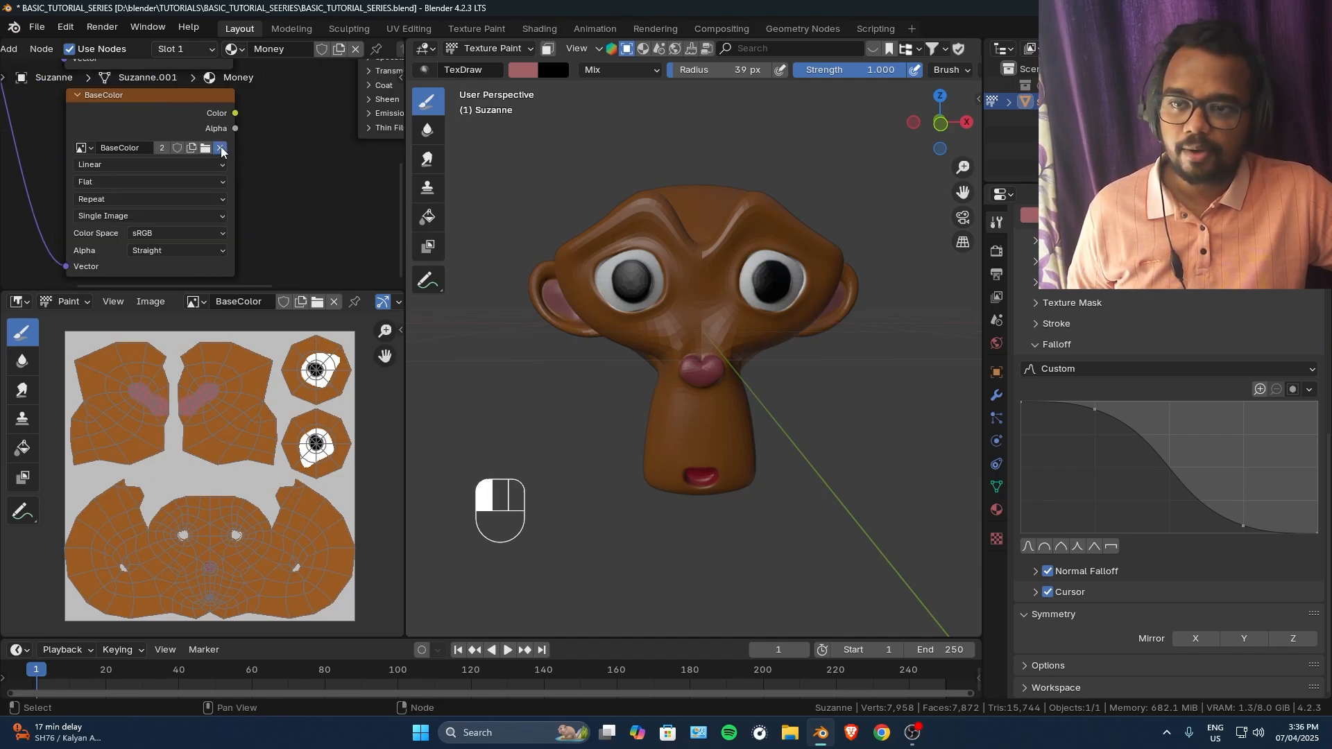
pyautogui.click(222, 148)
pyautogui.moveTo(266, 176)
pyautogui.mouseDown(button='middle')
pyautogui.moveTo(299, 198)
pyautogui.moveTo(257, 153)
pyautogui.mouseUp(button='middle')
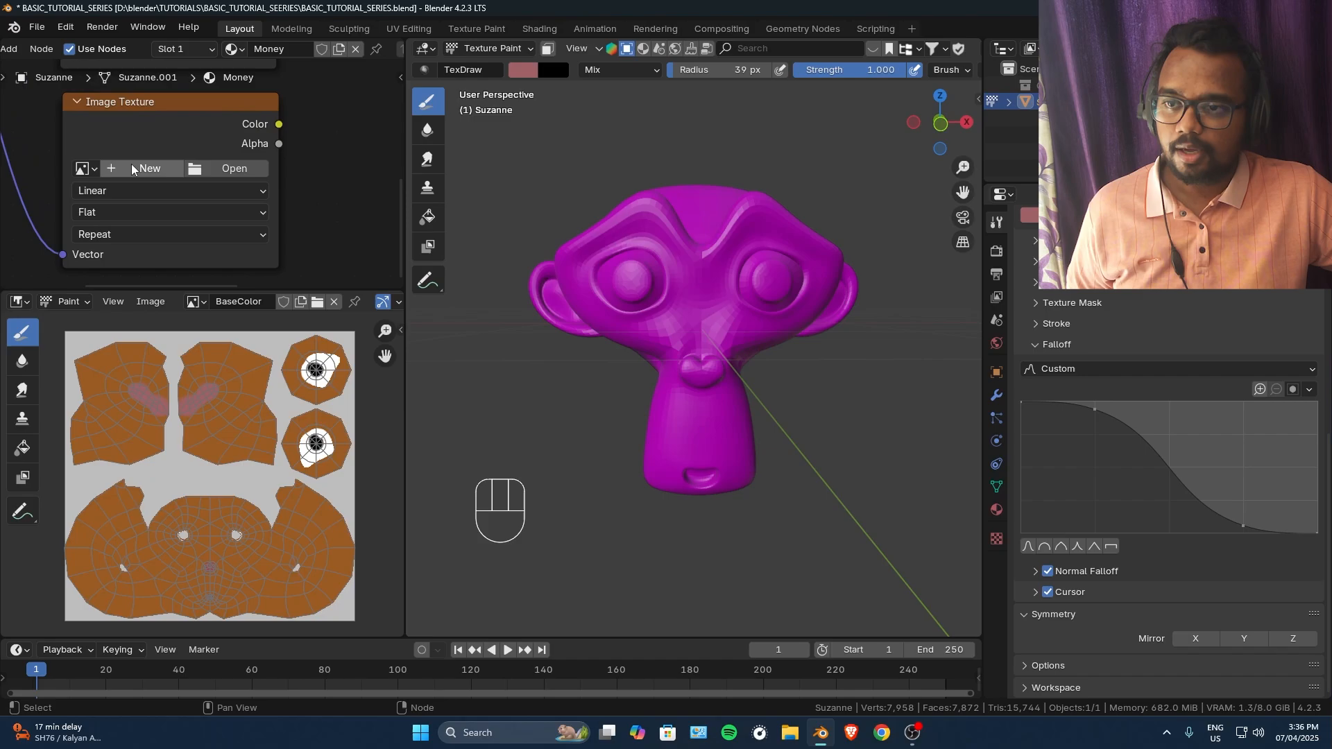
# Create a new blank image named Rouchess, 1024 x 1024 px and filled white, in the duplicated image texture node.
pyautogui.click(132, 168)
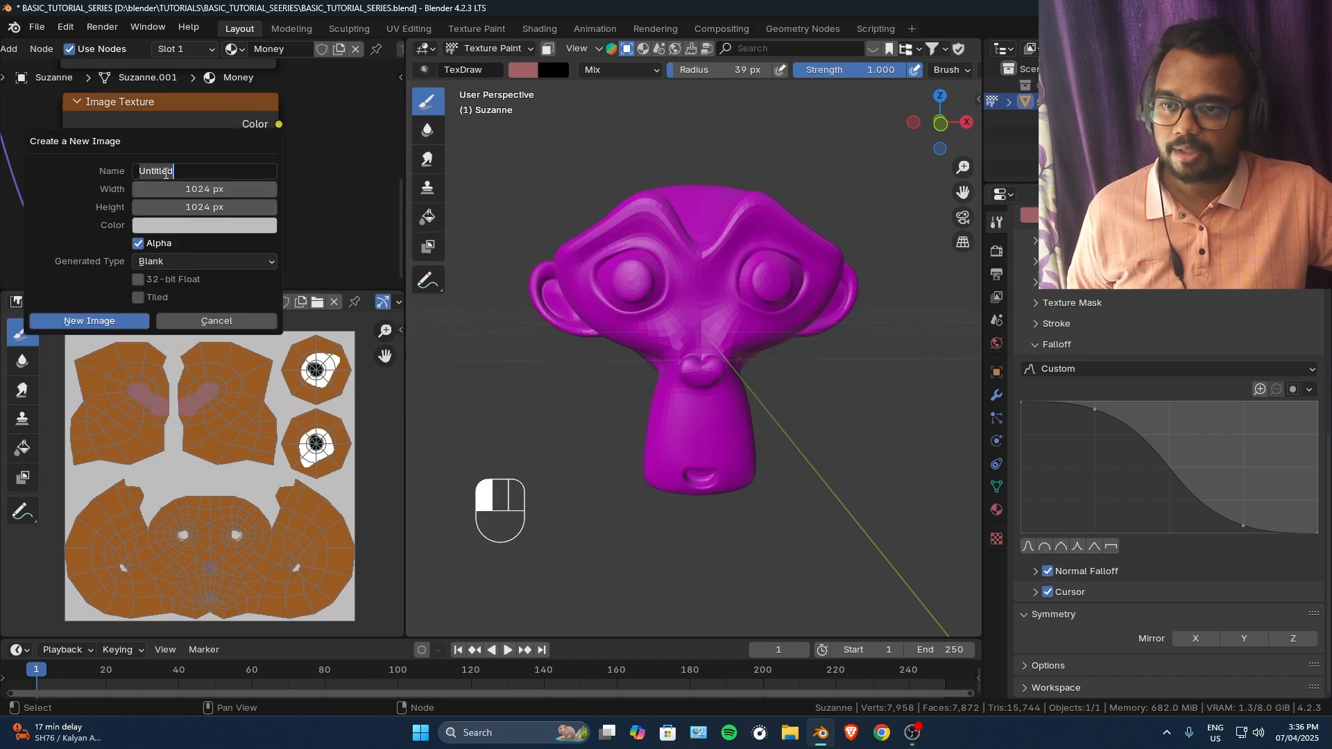
pyautogui.write('Rouchess')
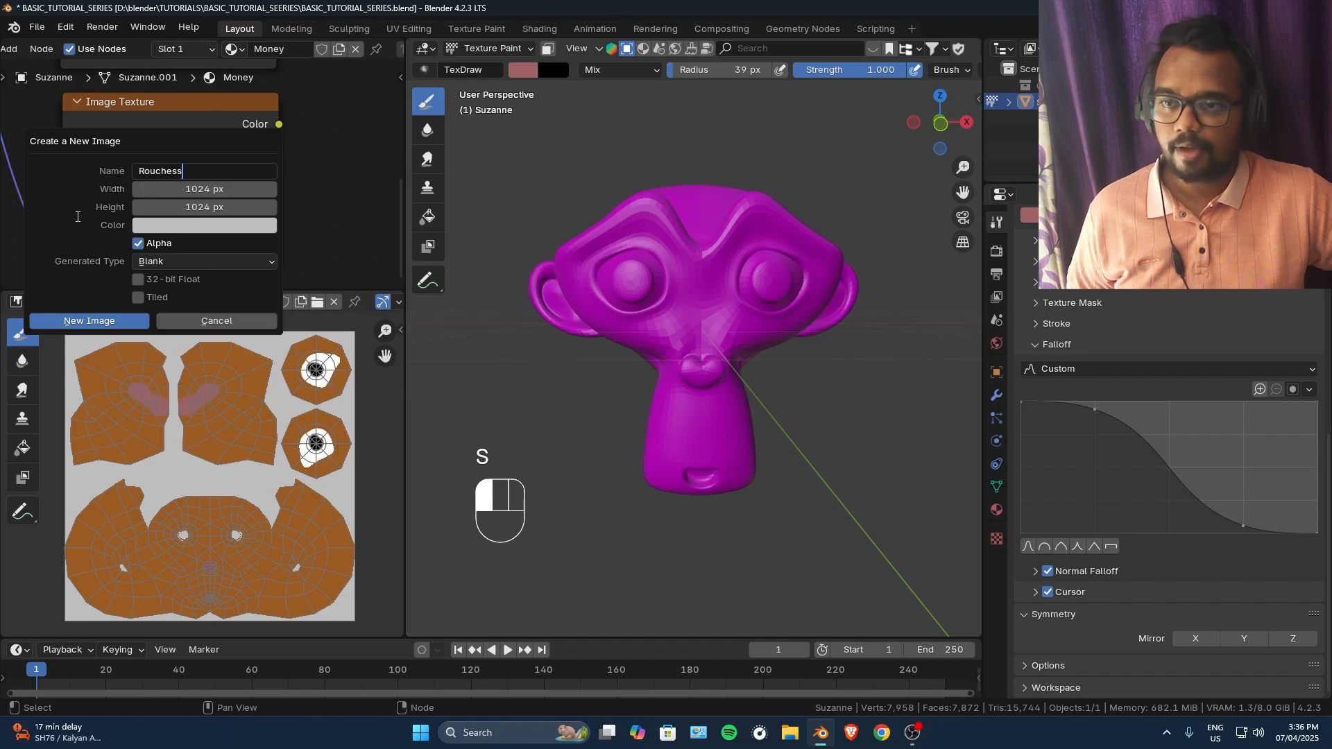
pyautogui.click(193, 231)
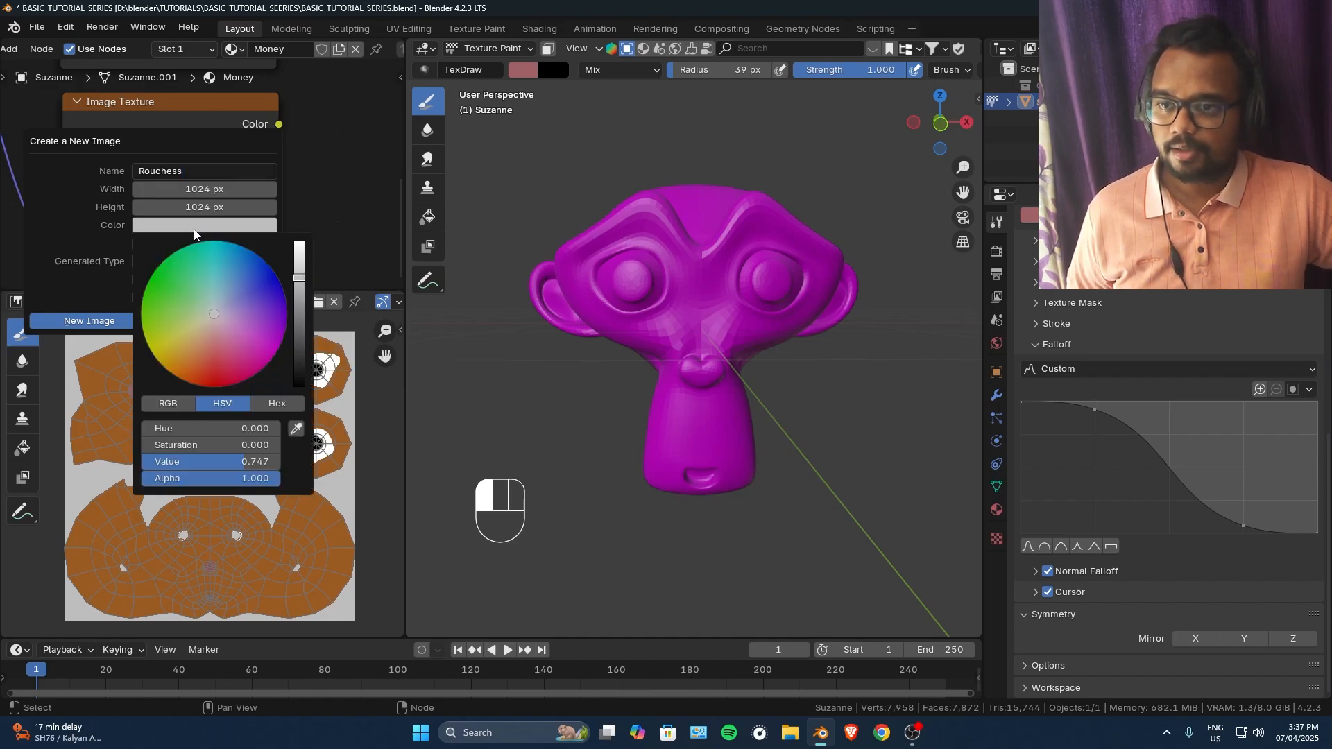
pyautogui.moveTo(299, 283); pyautogui.dragTo(299, 243)
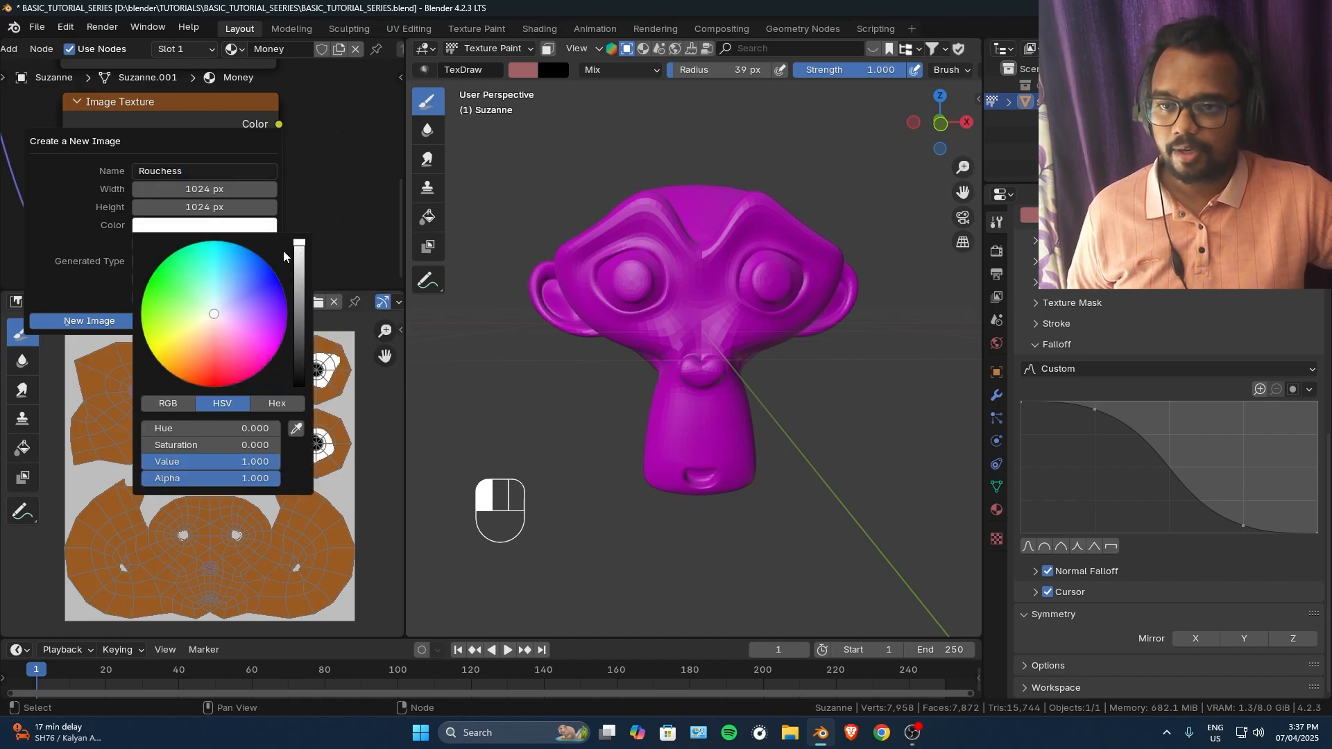
pyautogui.click(188, 229)
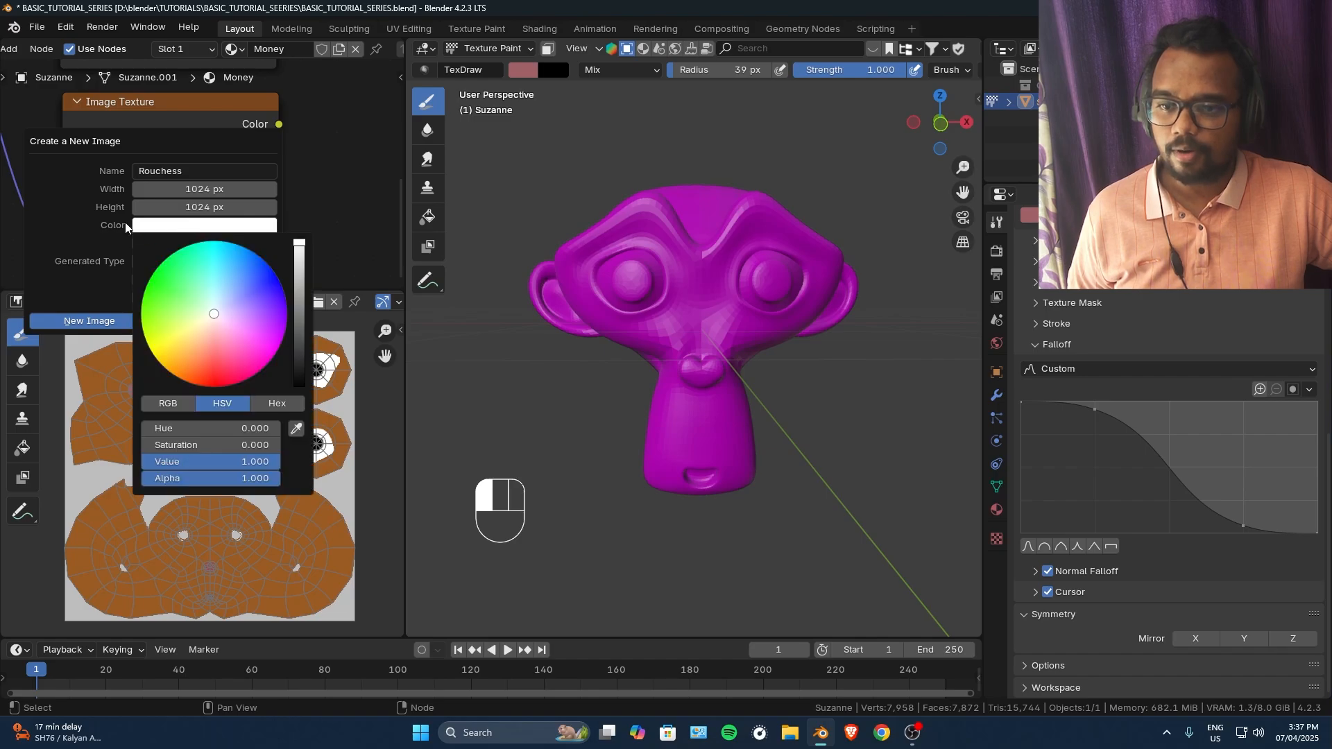
pyautogui.click(111, 321)
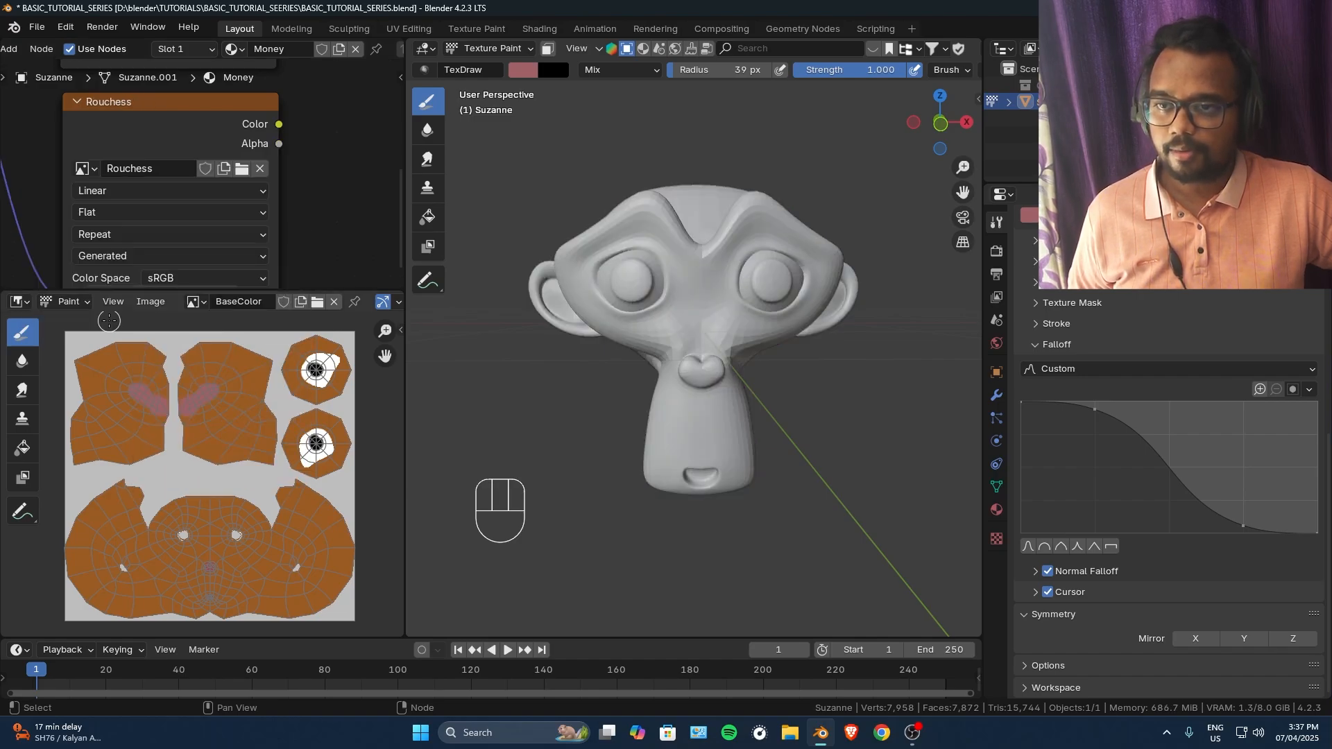
# Set the Rouchess image texture's color space to Non-Color.
pyautogui.keyDown('ctrl'); pyautogui.moveTo(261, 133); pyautogui.dragTo(185, 227, button='middle'); pyautogui.keyUp('ctrl')
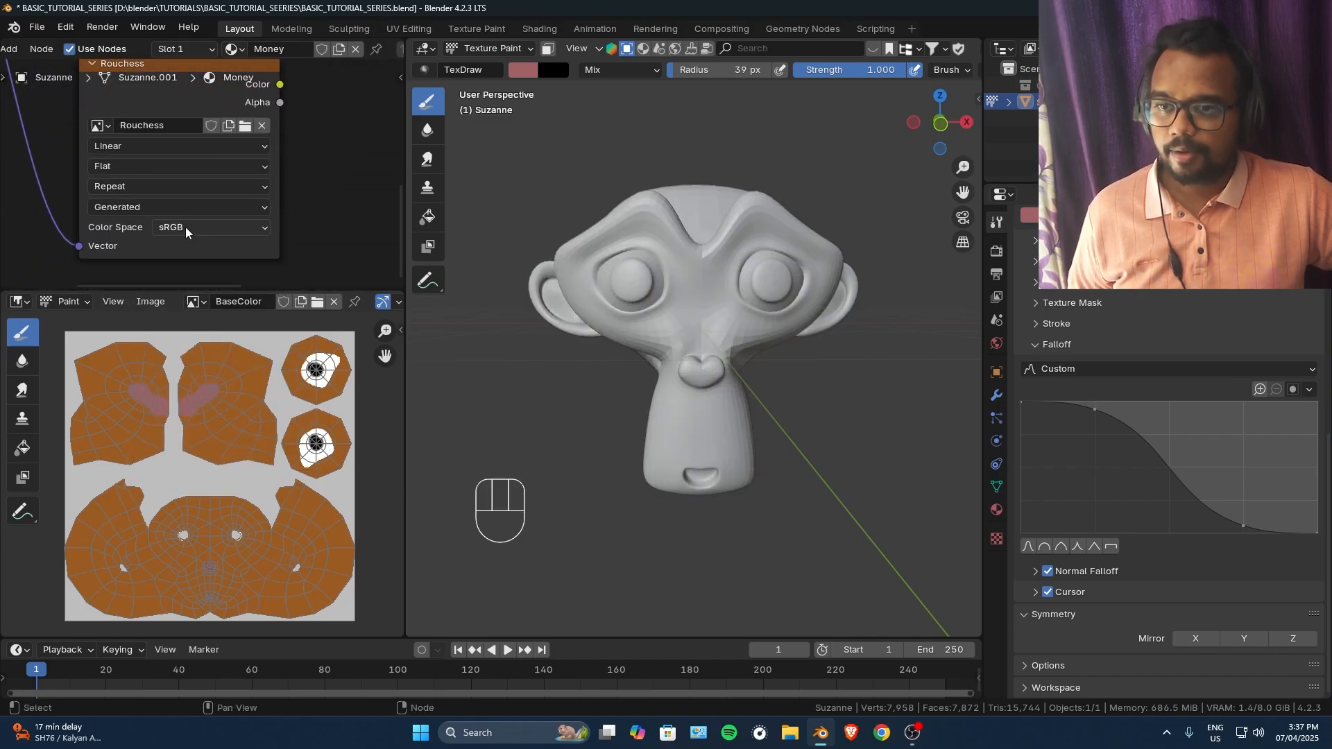
pyautogui.click(210, 227)
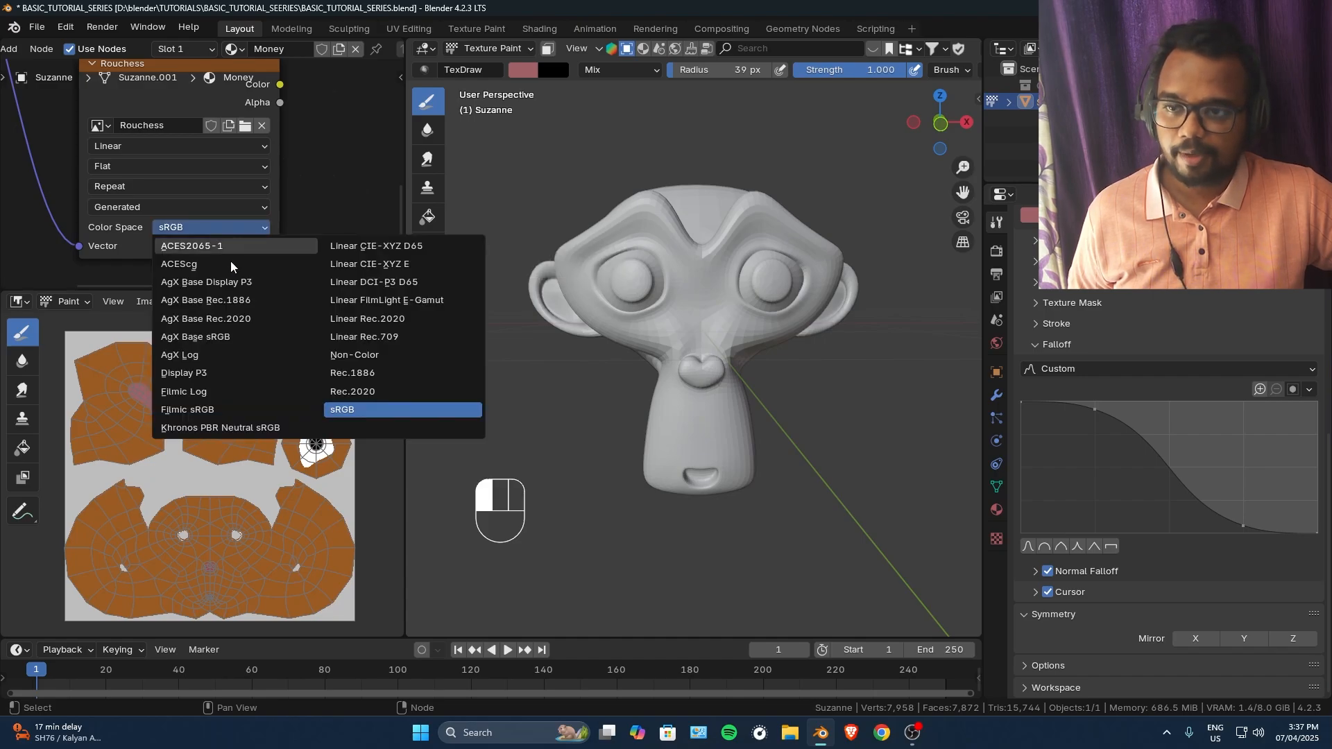
pyautogui.click(360, 369)
# Connect the Rouchess texture's Color output to the Roughness input of the Principled BSDF.
pyautogui.keyDown('ctrl'); pyautogui.moveTo(288, 239); pyautogui.dragTo(283, 163, button='middle'); pyautogui.keyUp('ctrl')
pyautogui.moveTo(295, 135); pyautogui.dragTo(215, 244, button='middle')
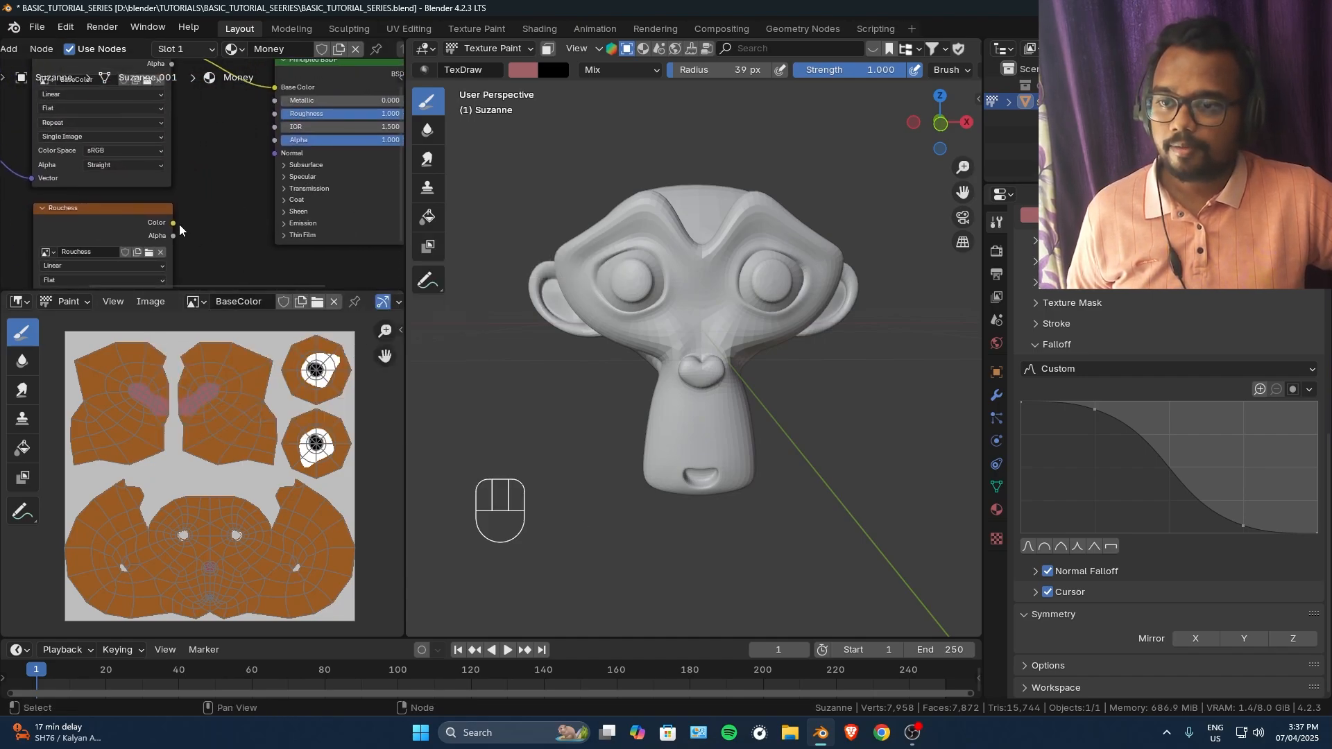
pyautogui.moveTo(173, 223); pyautogui.dragTo(272, 114)
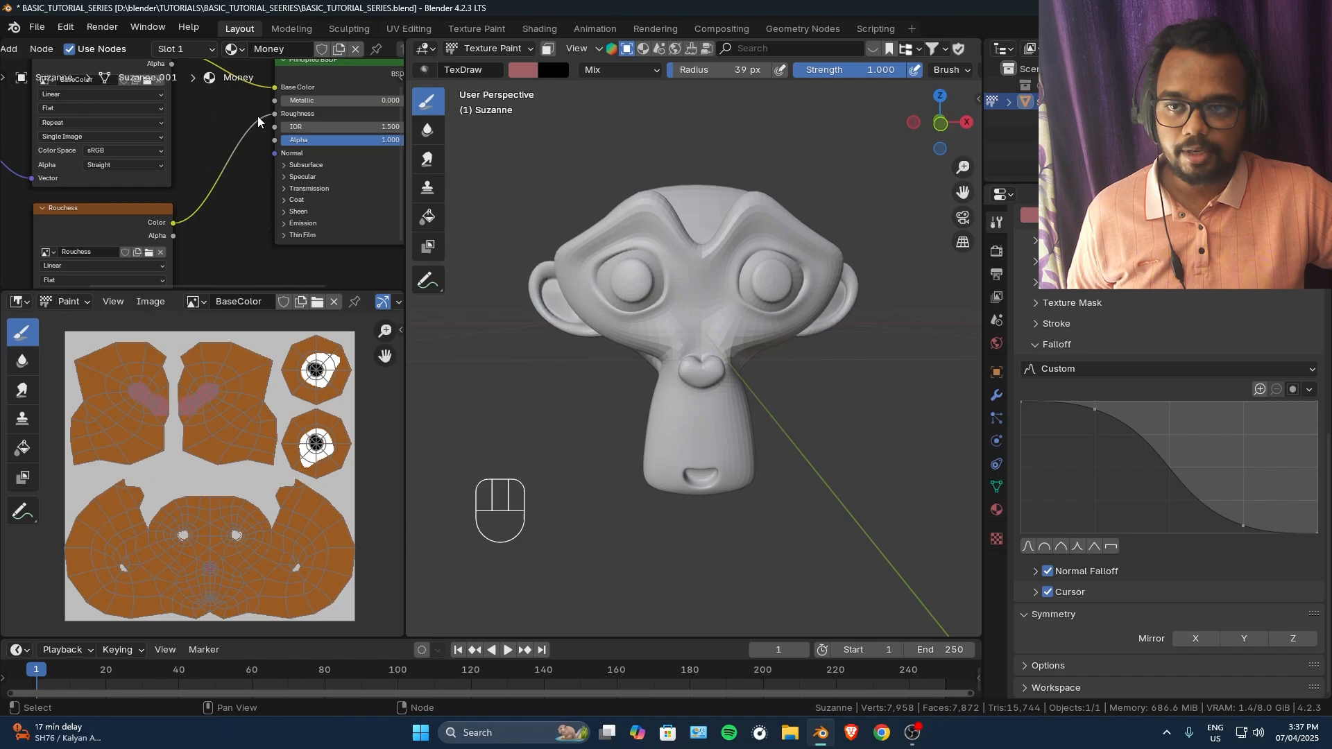
# Make the Rouchess texture the active paint image by selecting its node, switching to Object Mode and returning to Texture Paint mode.
pyautogui.scroll(-3, 259, 186)
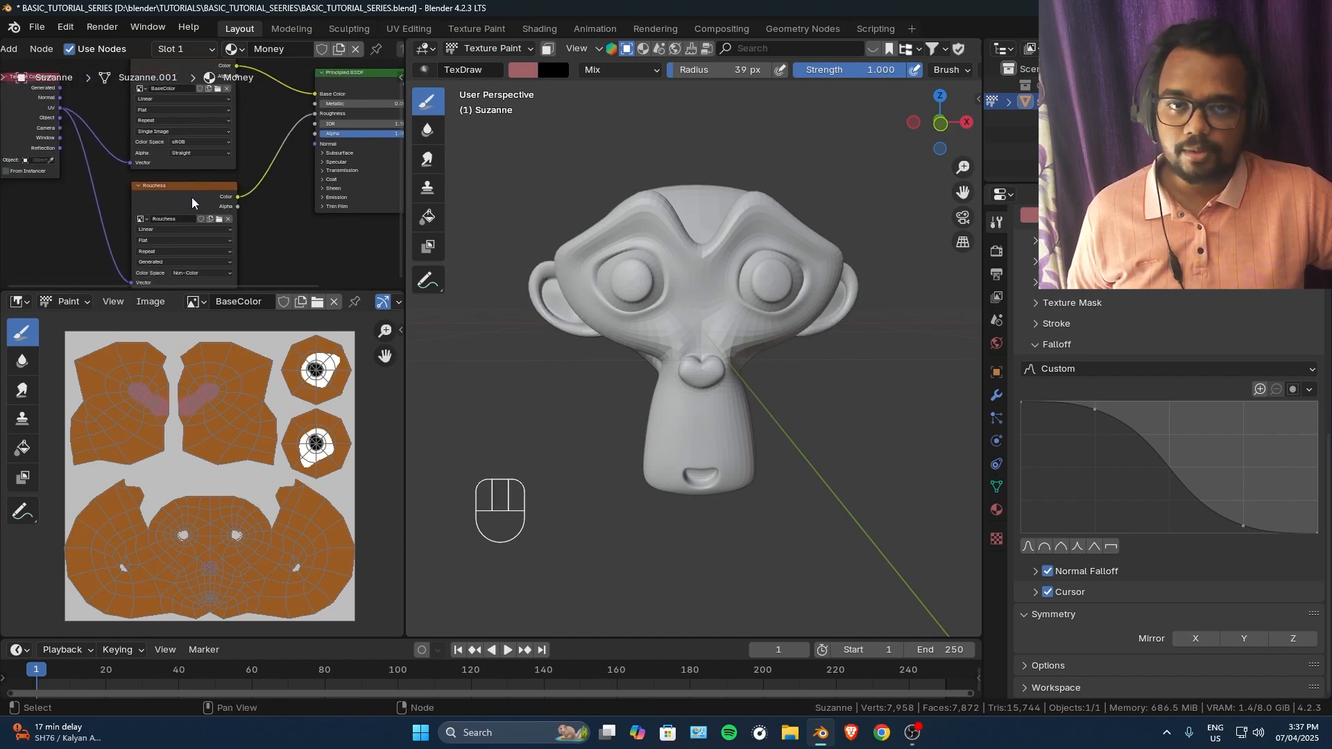
pyautogui.click(191, 201)
pyautogui.hotkey('ctrl', 'Tab')
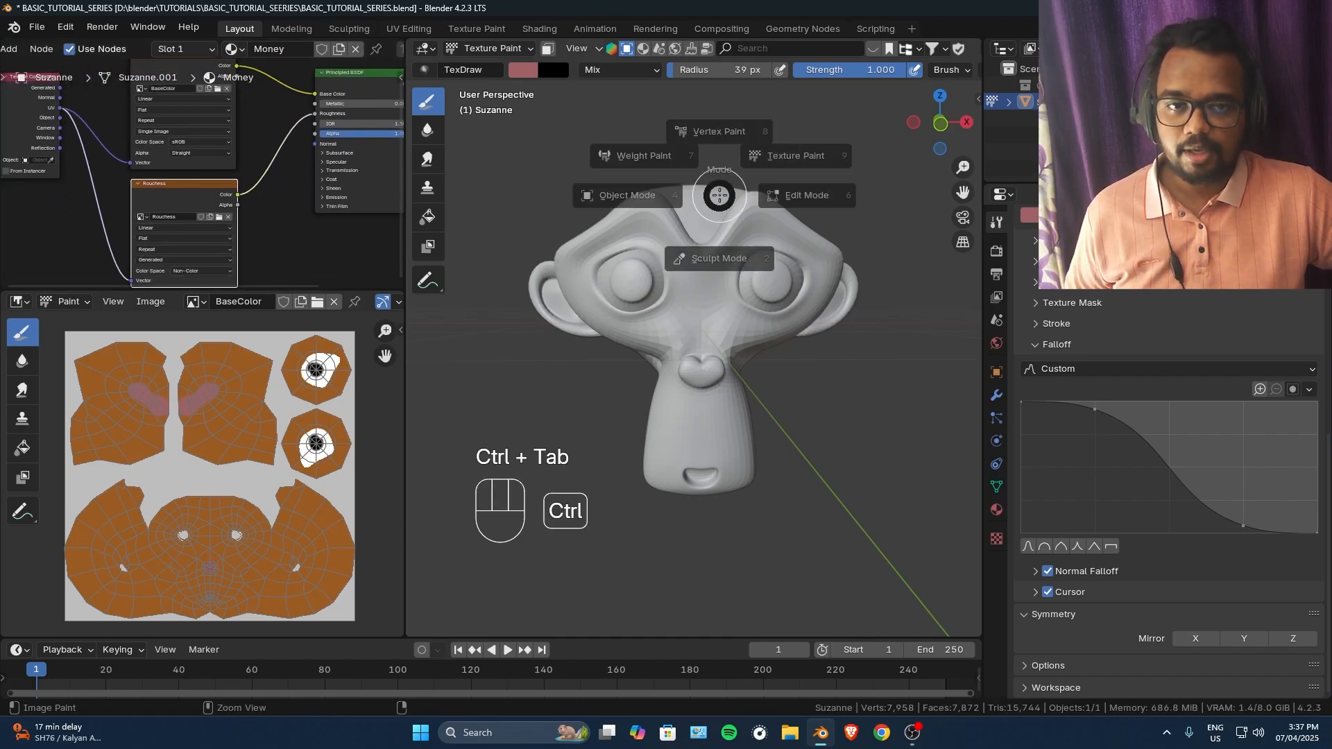
pyautogui.click(589, 197)
pyautogui.hotkey('ctrl', 'Tab')
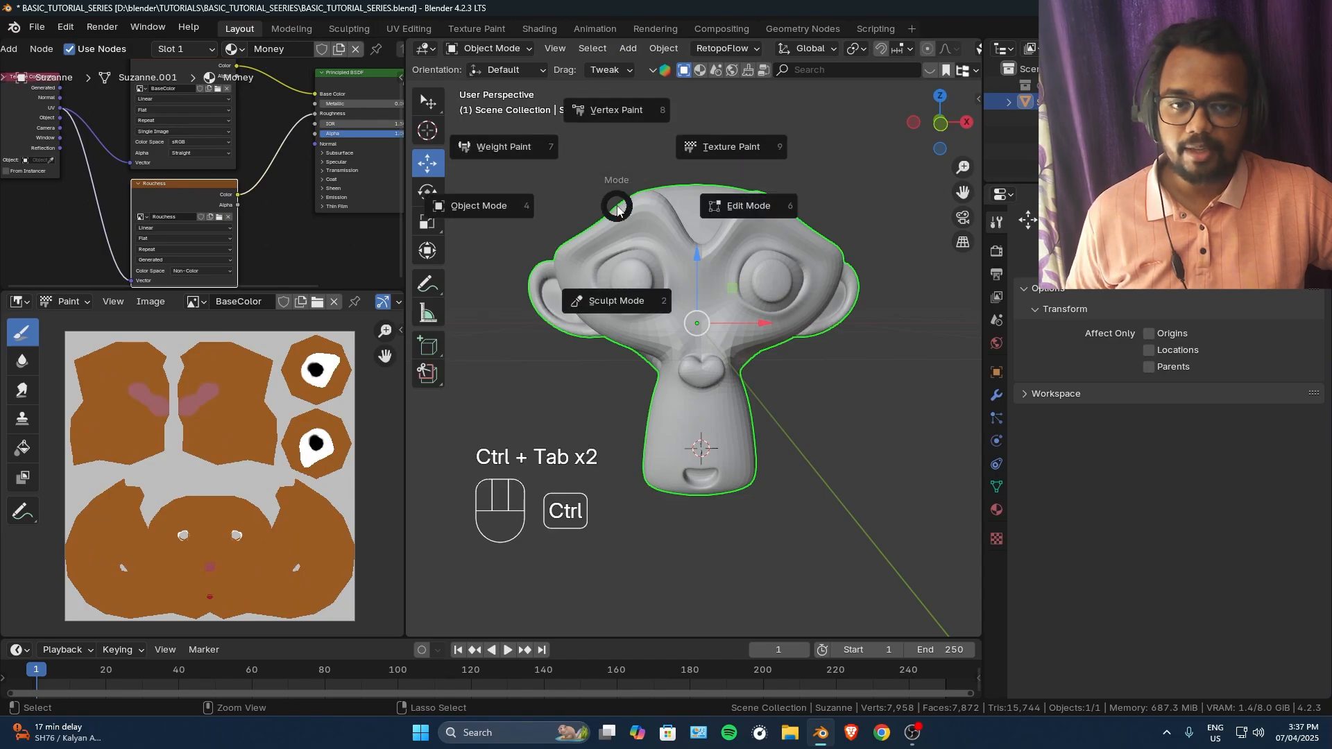
pyautogui.click(746, 144)
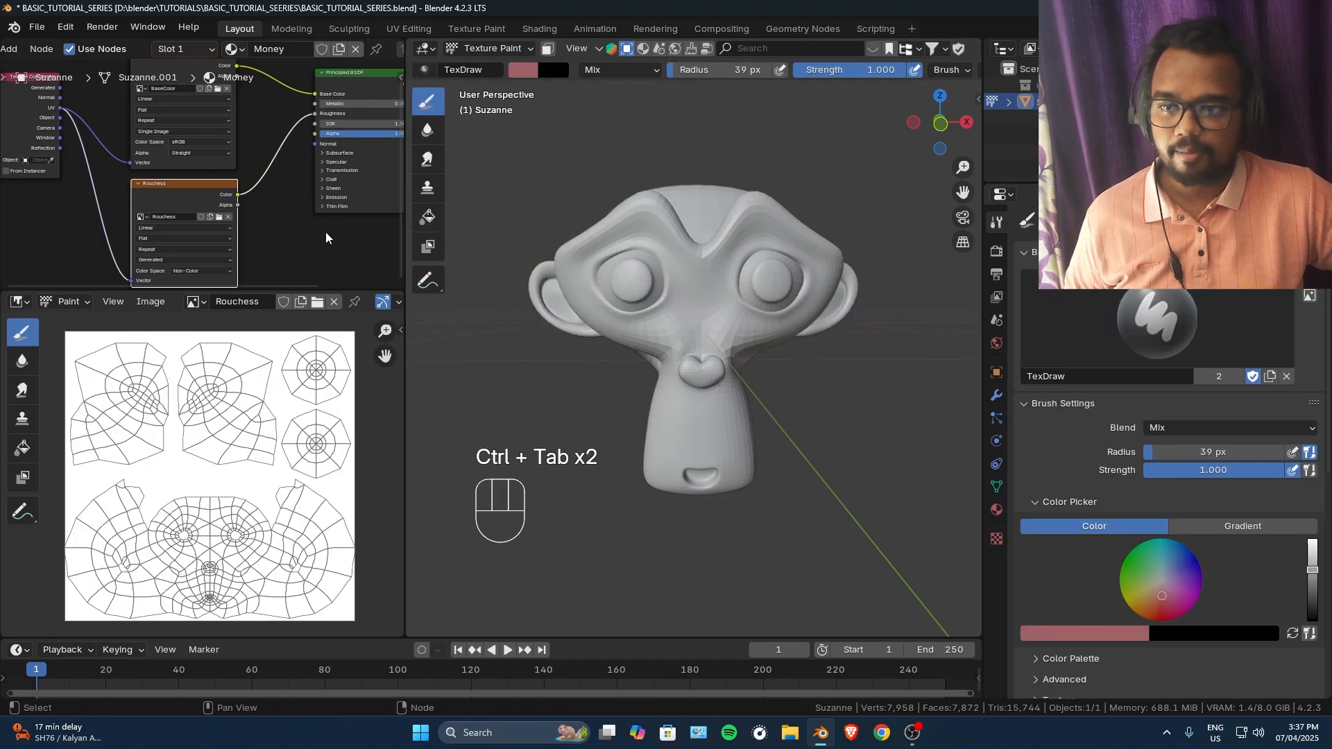
# Save the Rouchess image as Rouchess.png in the same folder as BaseColor.png.
pyautogui.moveTo(244, 438)
pyautogui.keyDown('ctrl'); pyautogui.mouseDown(button='middle')
pyautogui.moveTo(251, 458)
pyautogui.moveTo(222, 441)
pyautogui.mouseUp(button='middle'); pyautogui.keyUp('ctrl')
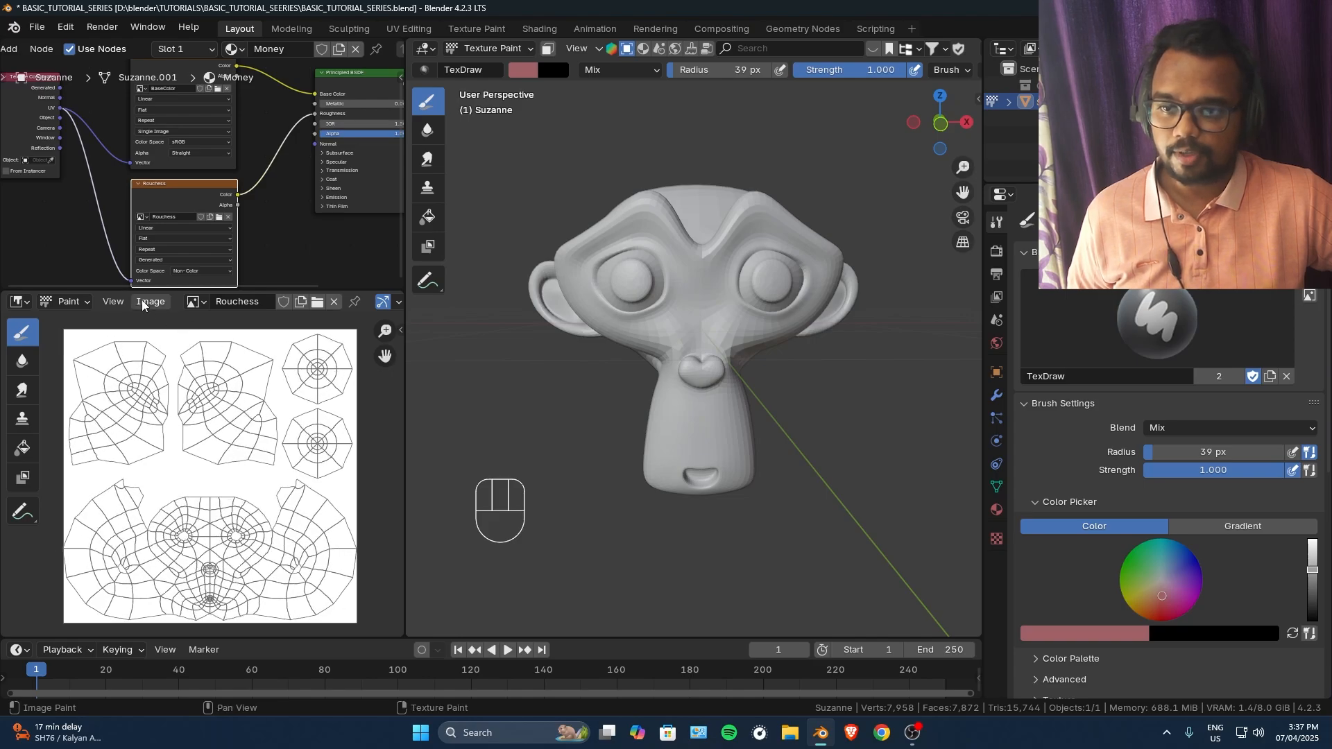
pyautogui.click(143, 305)
pyautogui.click(198, 486)
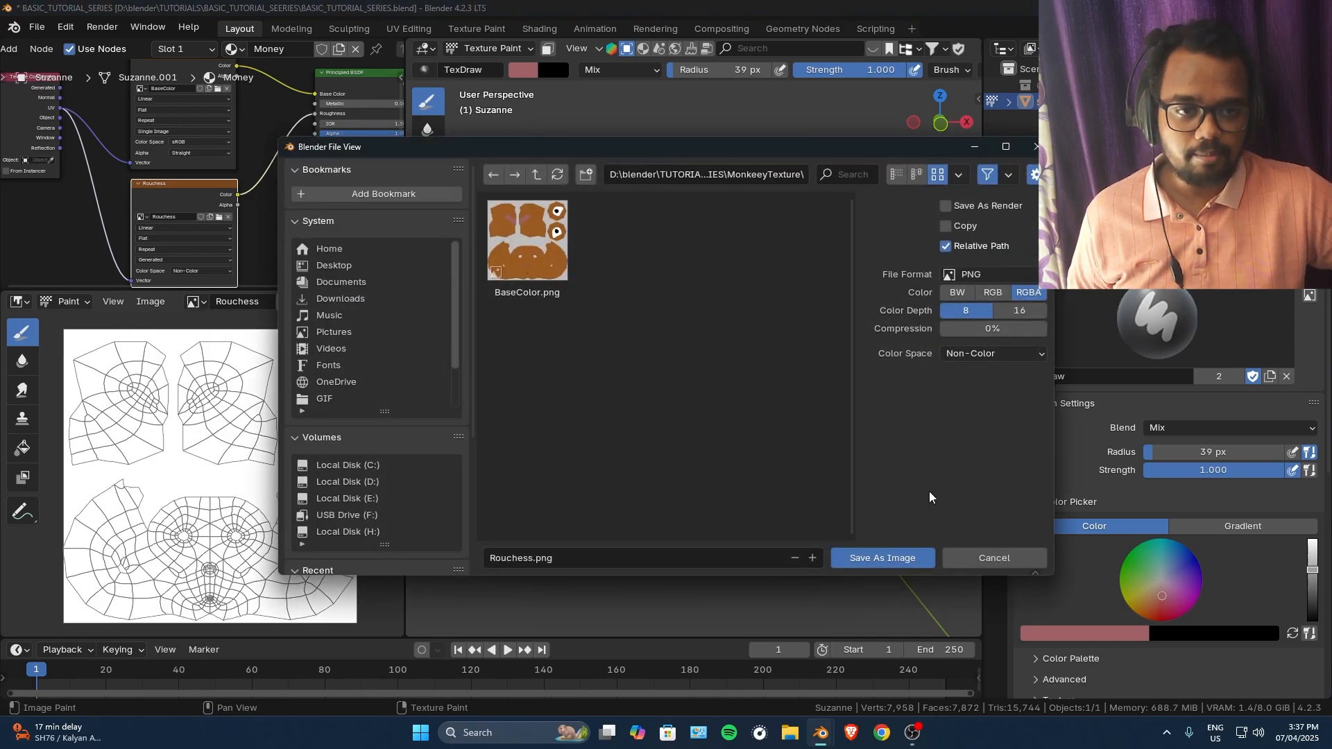
pyautogui.click(848, 558)
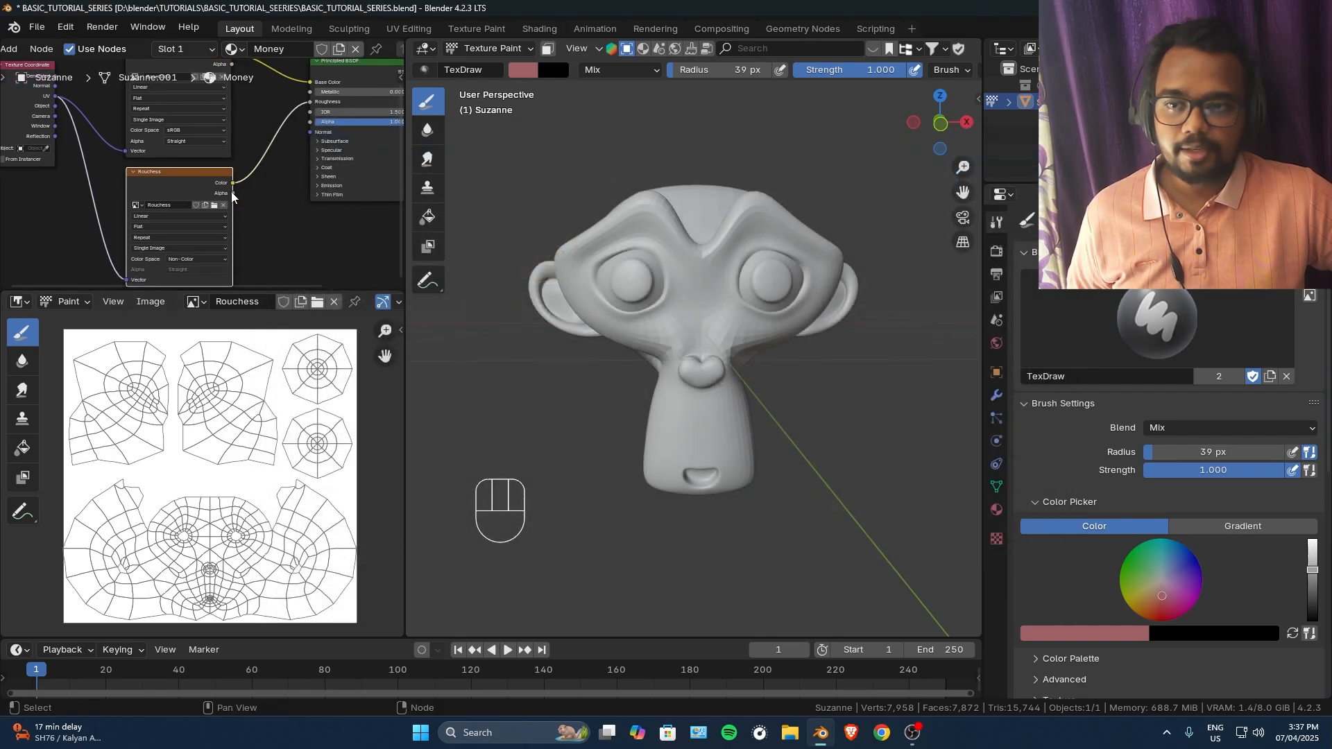
# Set the brush color to black, with hue, saturation and value at 0, and paint one of the monkey's eyes.
pyautogui.moveTo(236, 219); pyautogui.dragTo(234, 205, button='middle')
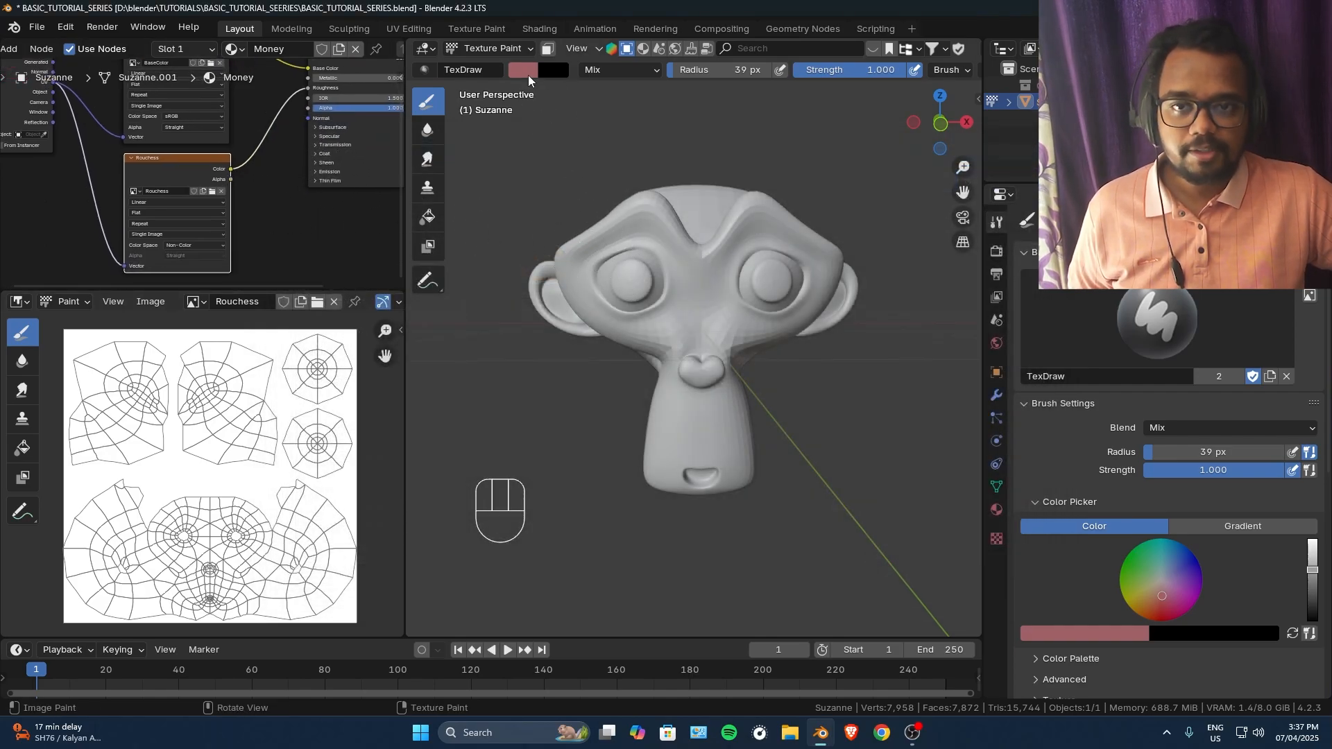
pyautogui.click(525, 69)
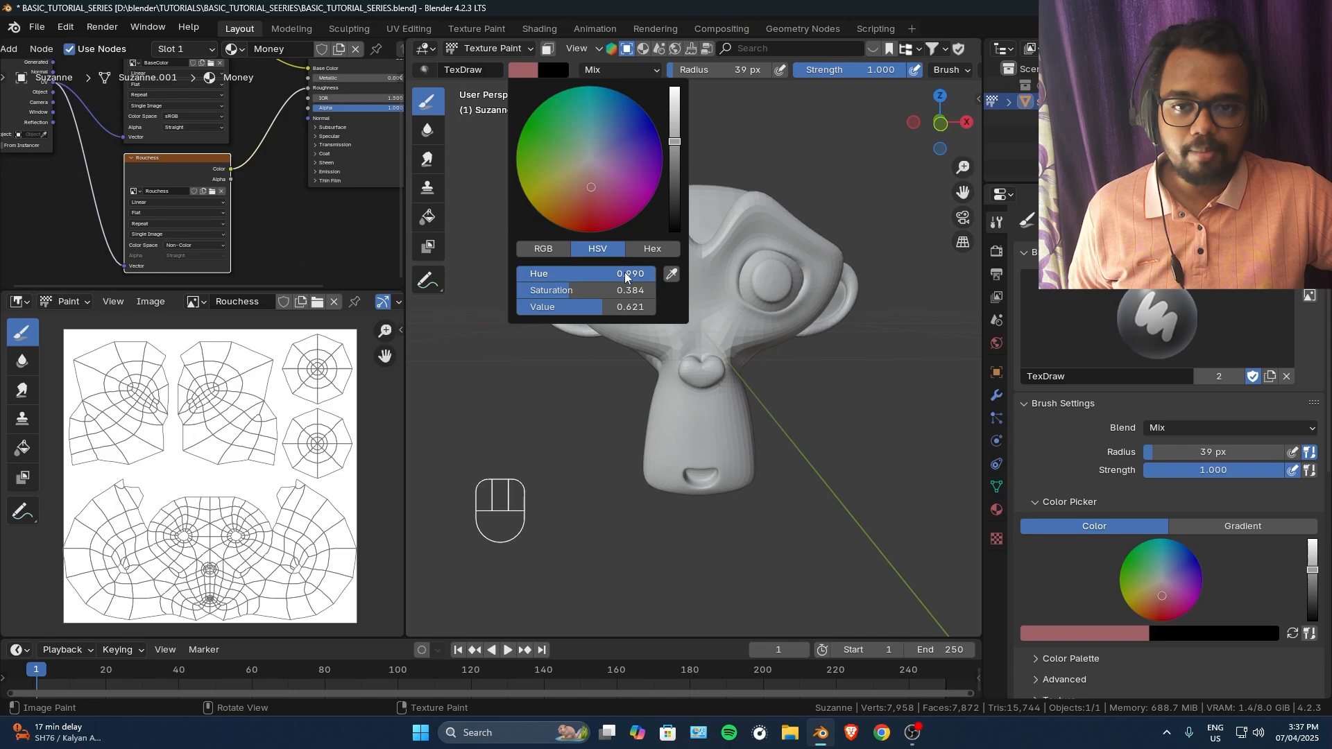
pyautogui.moveTo(625, 277)
pyautogui.mouseDown()
pyautogui.moveTo(516, 278)
pyautogui.moveTo(517, 291)
pyautogui.mouseUp()
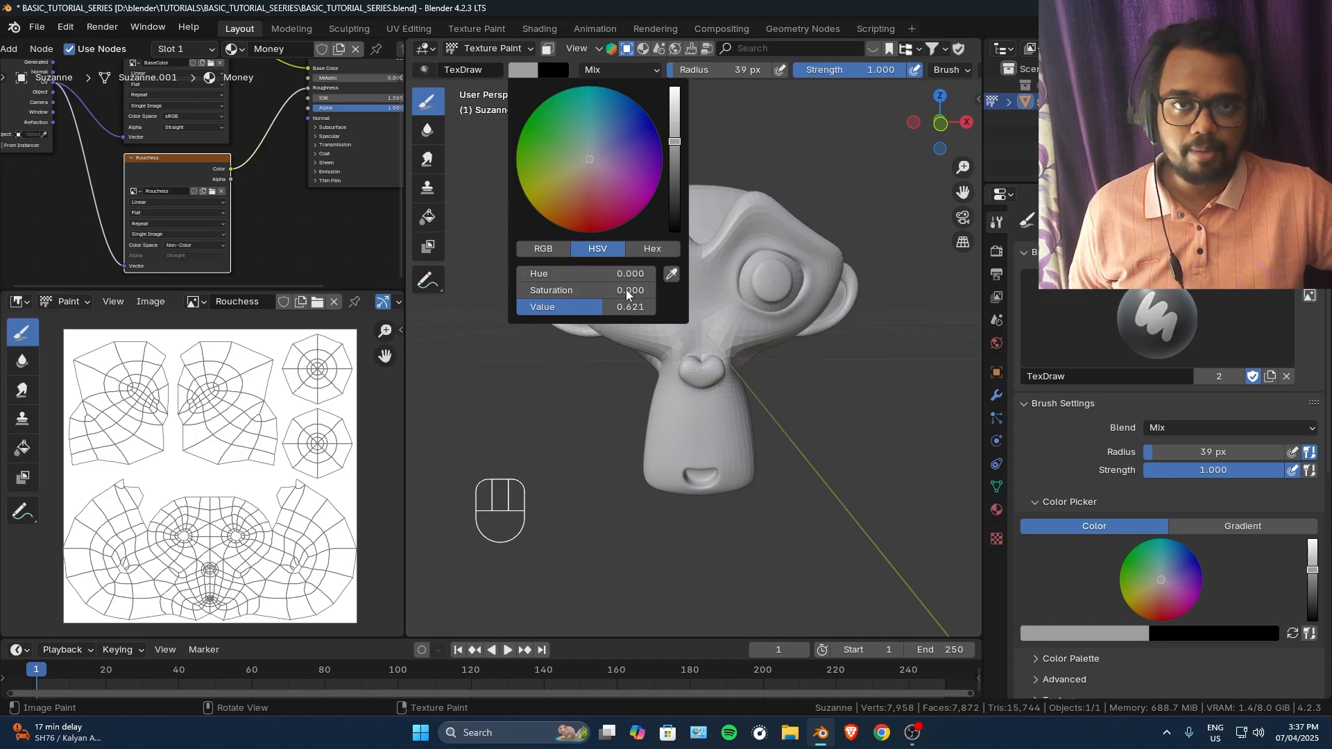
pyautogui.moveTo(608, 306); pyautogui.dragTo(516, 307)
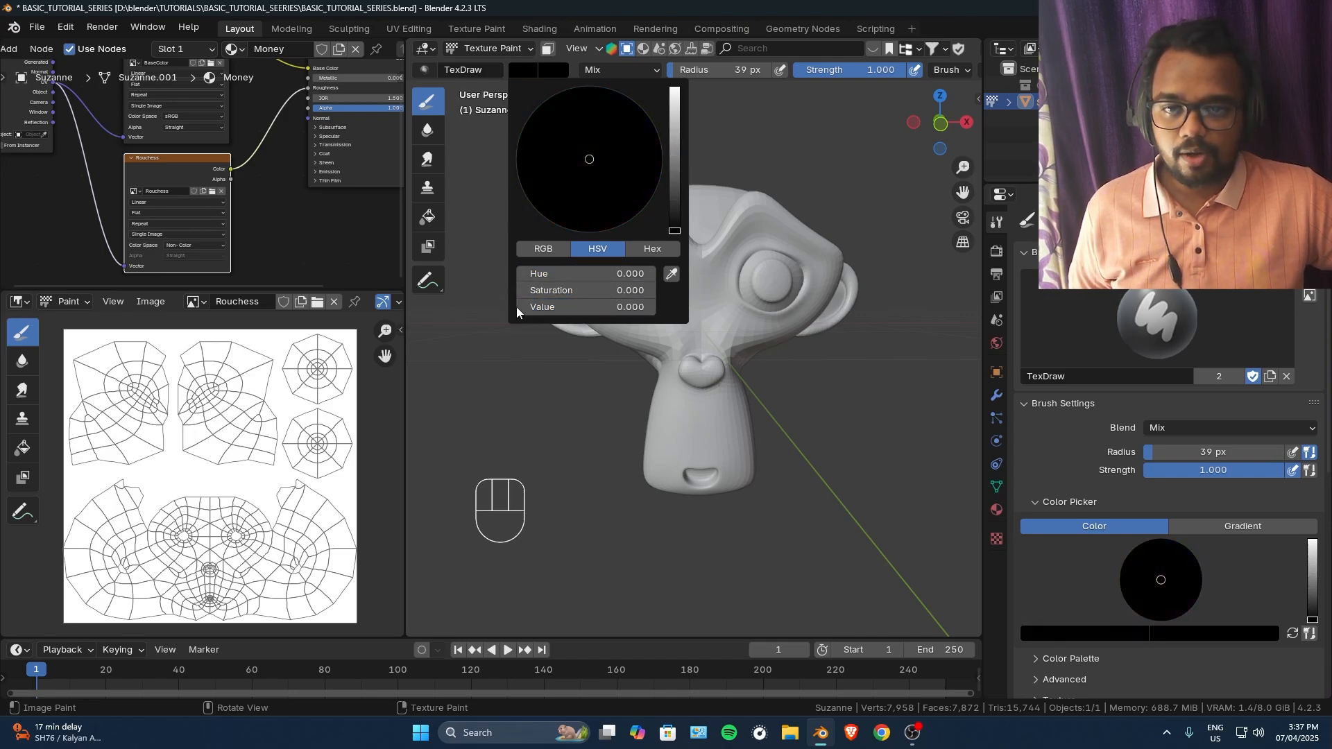
pyautogui.keyDown('ctrl'); pyautogui.moveTo(645, 308); pyautogui.dragTo(622, 258, button='middle'); pyautogui.keyUp('ctrl')
pyautogui.moveTo(554, 232)
pyautogui.keyDown('shift'); pyautogui.mouseDown(button='middle')
pyautogui.moveTo(611, 253)
pyautogui.moveTo(660, 296)
pyautogui.mouseUp(button='middle'); pyautogui.keyUp('shift')
pyautogui.moveTo(685, 276)
pyautogui.mouseDown()
pyautogui.moveTo(708, 291)
pyautogui.moveTo(628, 260)
pyautogui.moveTo(656, 237)
pyautogui.moveTo(714, 232)
pyautogui.moveTo(741, 318)
pyautogui.moveTo(704, 286)
pyautogui.mouseUp()
# Turn on X mirror symmetry for the brush and paint both eyes black.
pyautogui.keyDown('ctrl'); pyautogui.moveTo(721, 270); pyautogui.dragTo(805, 328, button='middle'); pyautogui.keyUp('ctrl')
pyautogui.scroll(-12, 1027, 513)
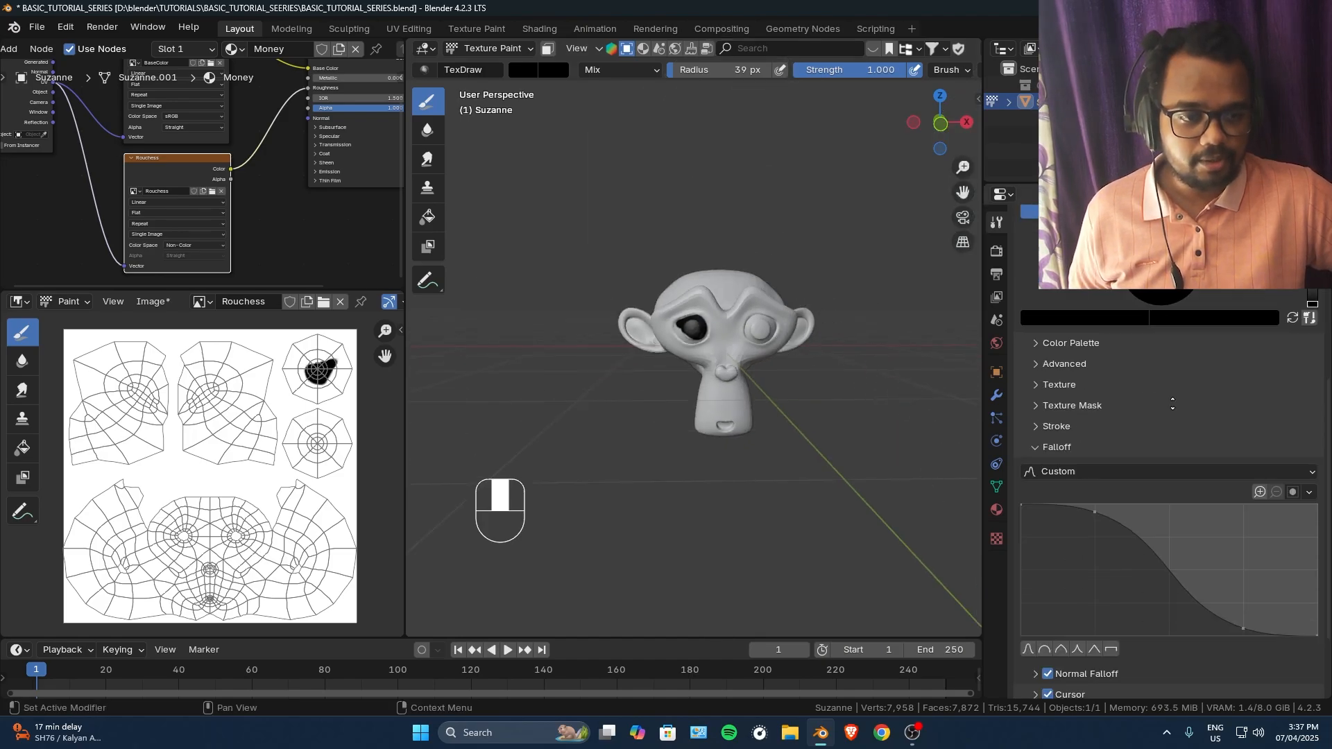
pyautogui.click(1189, 639)
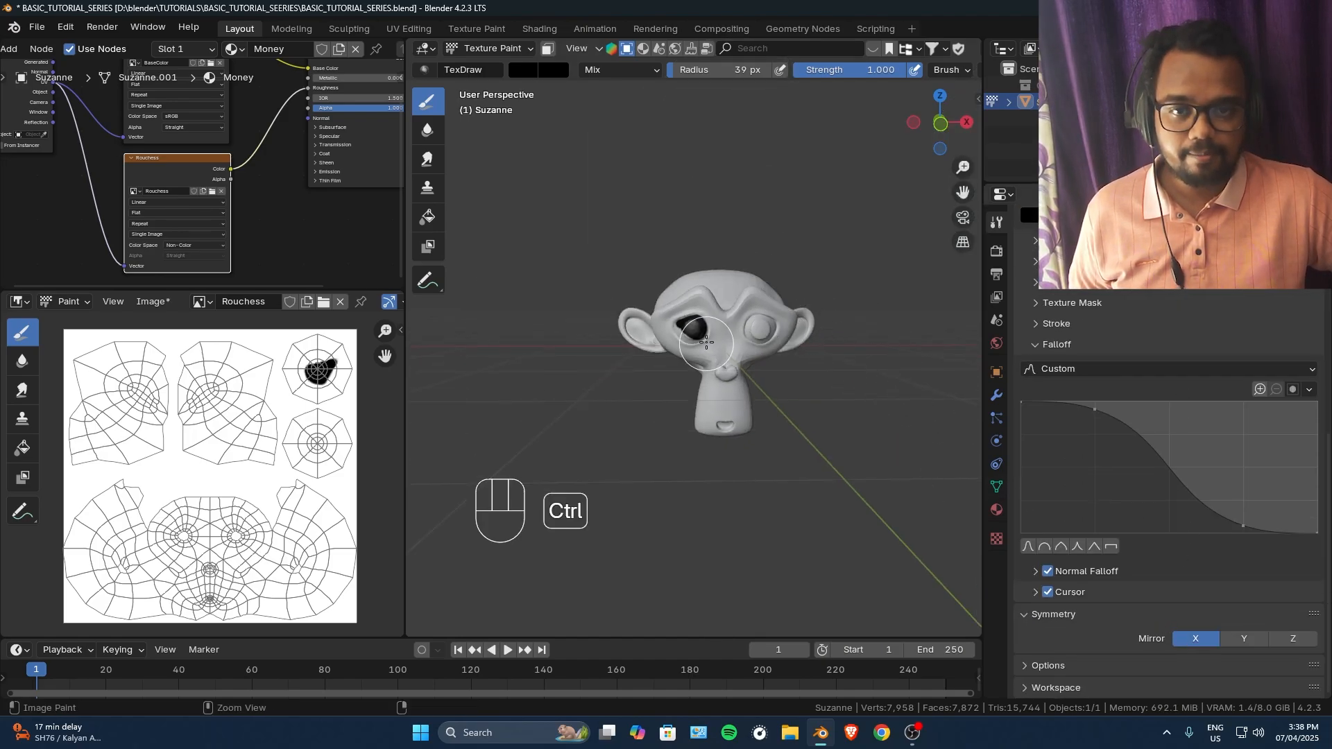
pyautogui.moveTo(734, 339)
pyautogui.keyDown('ctrl'); pyautogui.mouseDown(button='middle')
pyautogui.moveTo(731, 297)
pyautogui.moveTo(692, 274)
pyautogui.mouseUp(button='middle'); pyautogui.keyUp('ctrl')
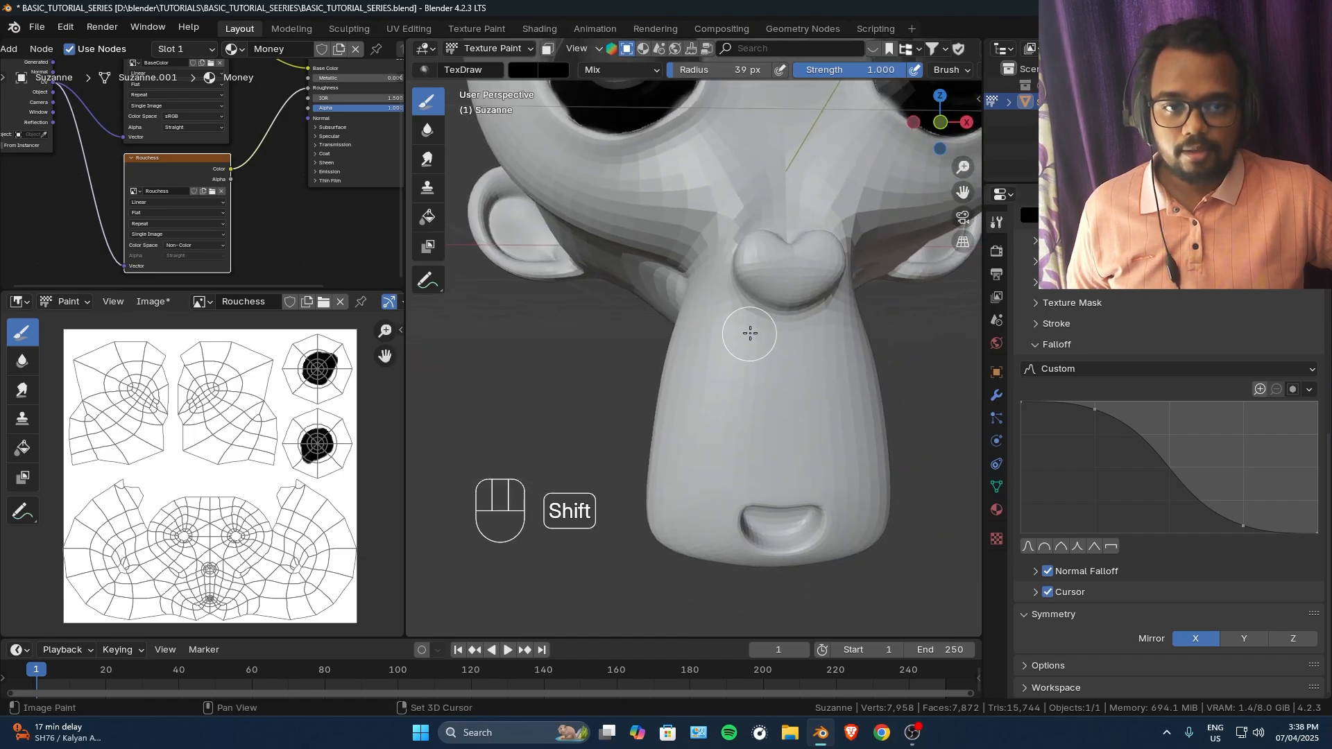
# Lighten the brush color to a mid grey and paint the monkey's nose on the roughness texture.
pyautogui.moveTo(749, 333)
pyautogui.keyDown('shift'); pyautogui.mouseDown(button='middle')
pyautogui.moveTo(787, 330)
pyautogui.moveTo(774, 330)
pyautogui.mouseUp(button='middle'); pyautogui.keyUp('shift')
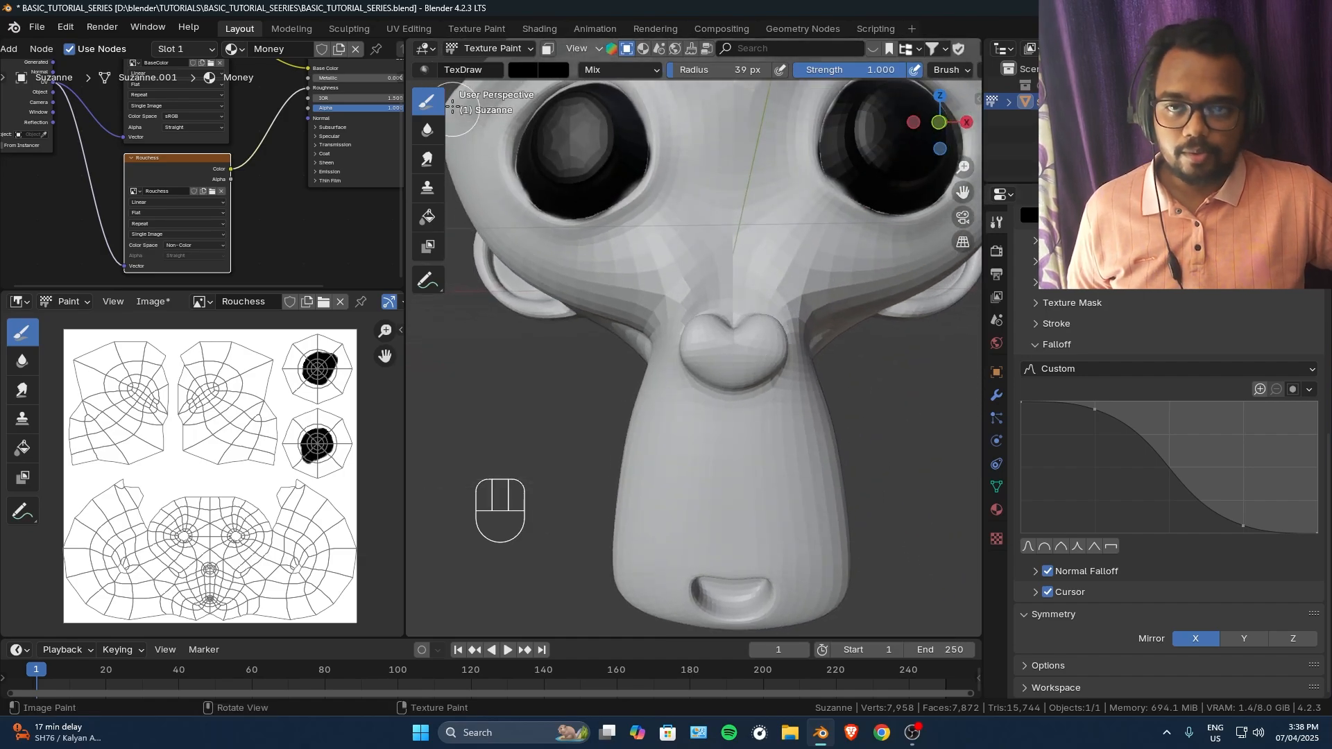
pyautogui.click(533, 72)
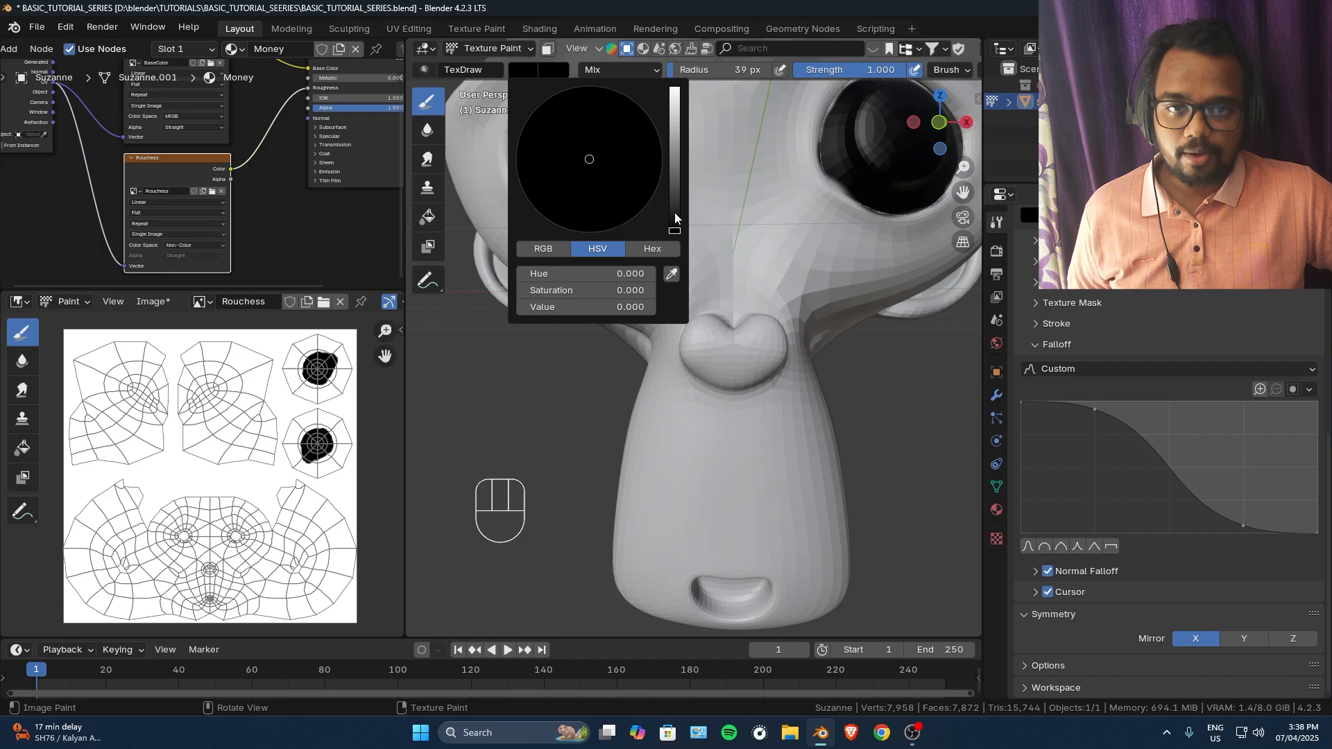
pyautogui.moveTo(675, 217); pyautogui.dragTo(675, 153)
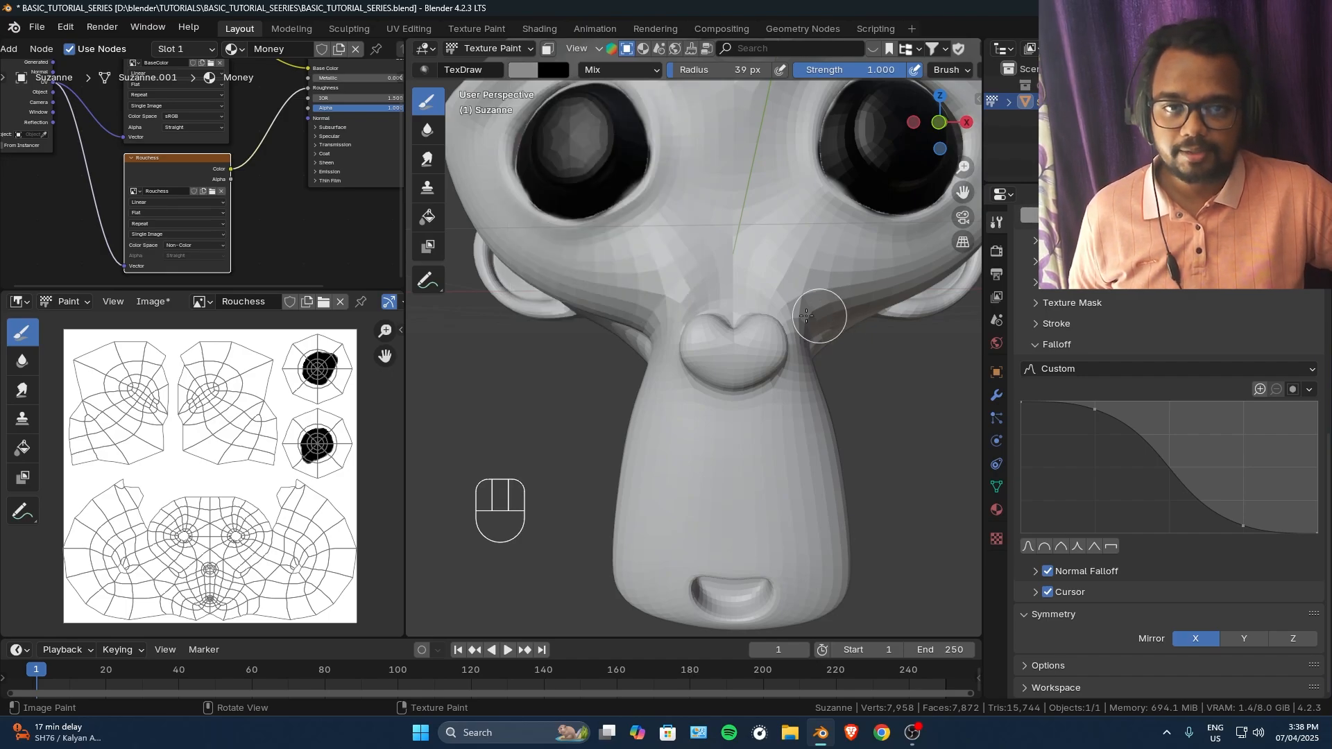
pyautogui.moveTo(709, 332)
pyautogui.mouseDown()
pyautogui.moveTo(707, 363)
pyautogui.moveTo(744, 357)
pyautogui.mouseUp()
# Darken the brush color to a value of 0.284 and paint the inside of the monkey's mouth.
pyautogui.moveTo(747, 332); pyautogui.dragTo(764, 389, button='middle')
pyautogui.moveTo(688, 320); pyautogui.dragTo(683, 320)
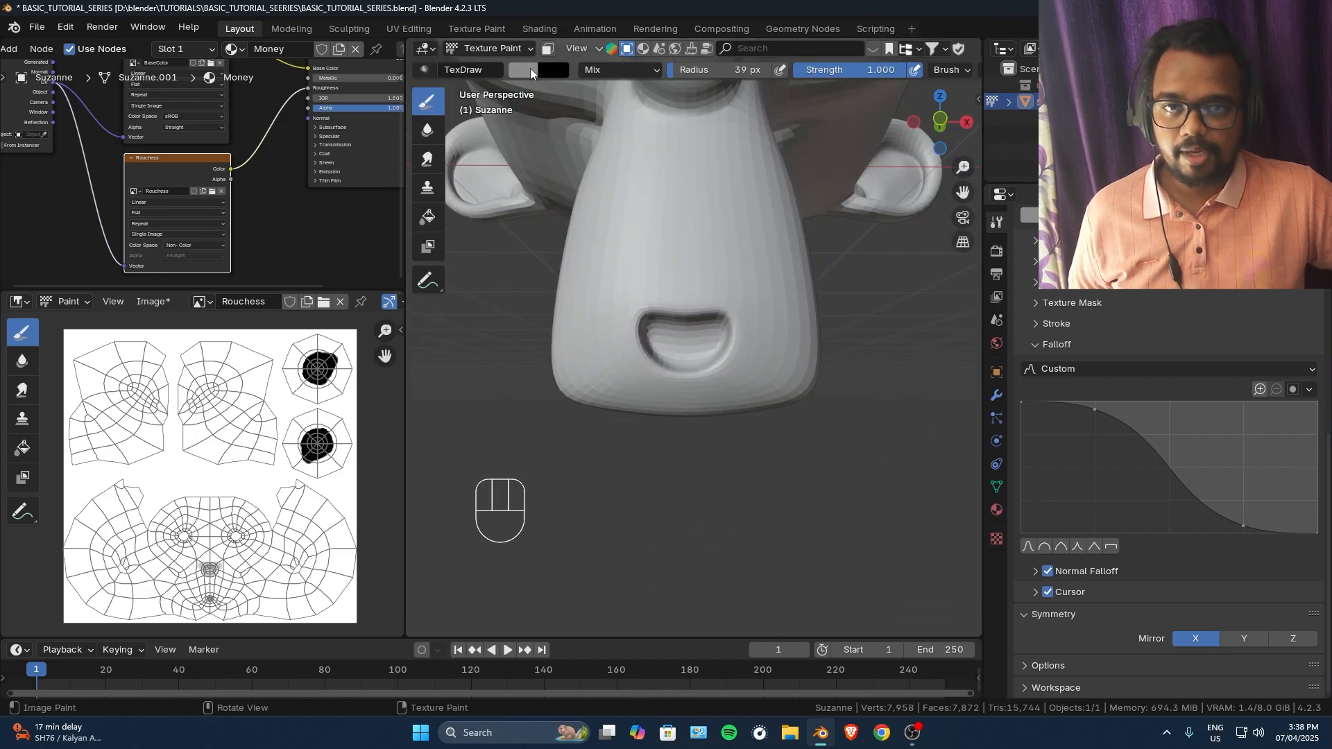
pyautogui.click(529, 69)
pyautogui.moveTo(678, 167); pyautogui.dragTo(676, 195)
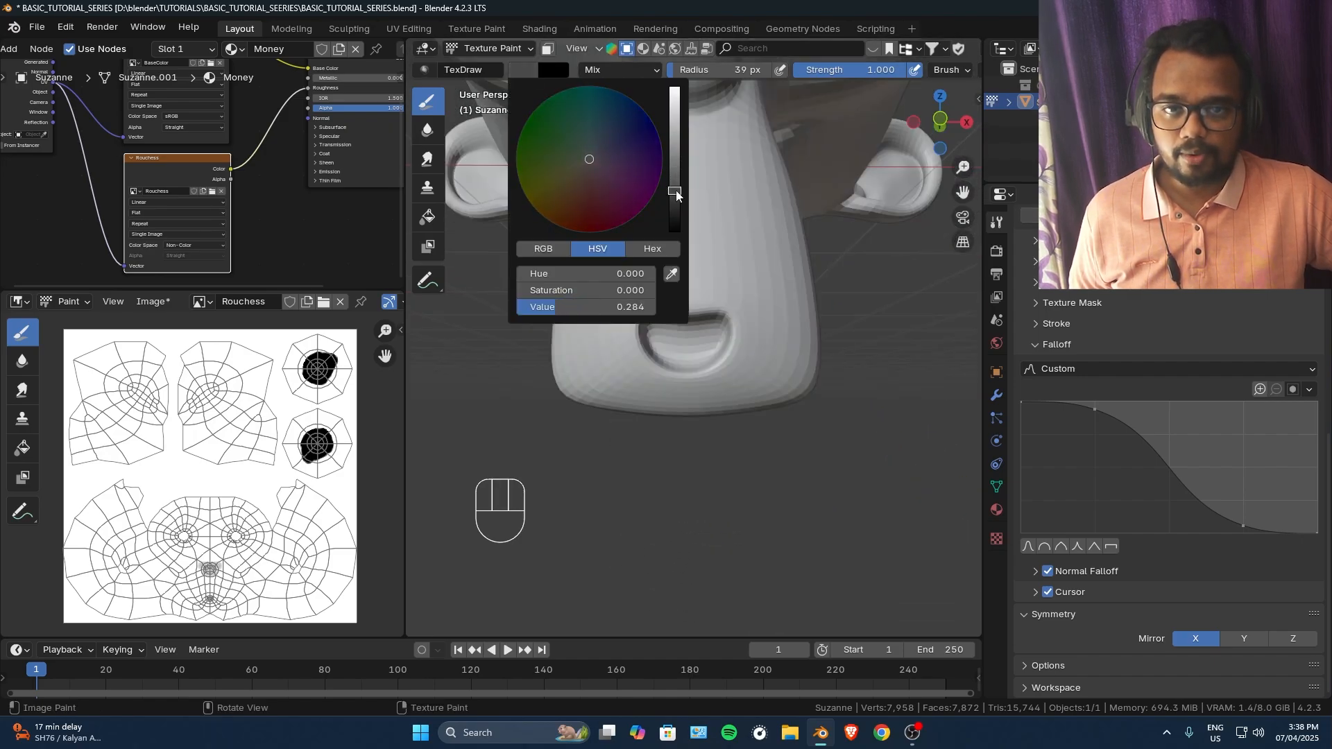
pyautogui.moveTo(667, 335)
pyautogui.mouseDown()
pyautogui.moveTo(687, 350)
pyautogui.moveTo(688, 323)
pyautogui.mouseUp()
# Lighten the brush color back to a mid grey and paint the insides of the ears on the roughness texture.
pyautogui.moveTo(725, 310)
pyautogui.keyDown('ctrl'); pyautogui.mouseDown(button='middle')
pyautogui.moveTo(773, 243)
pyautogui.moveTo(730, 295)
pyautogui.mouseUp(button='middle'); pyautogui.keyUp('ctrl')
pyautogui.keyDown('ctrl'); pyautogui.moveTo(746, 285); pyautogui.dragTo(647, 199, button='middle'); pyautogui.keyUp('ctrl')
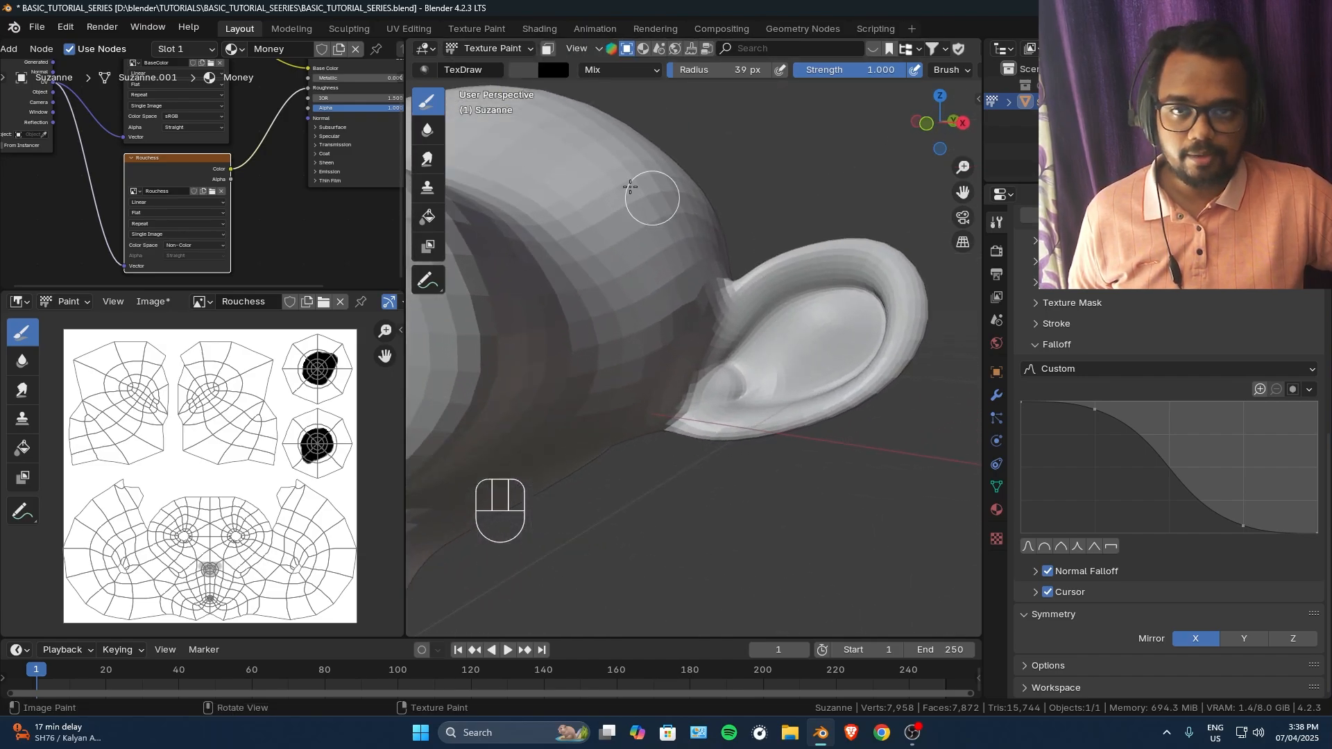
pyautogui.click(530, 75)
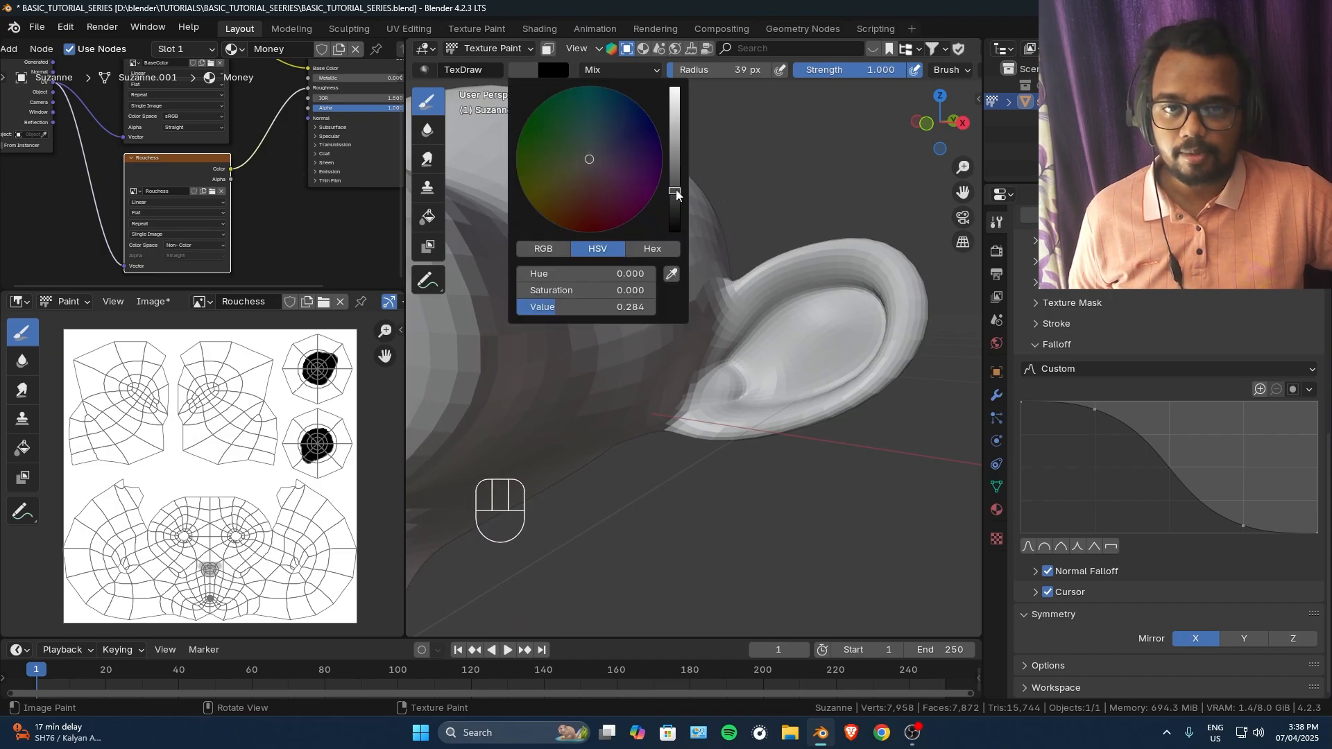
pyautogui.moveTo(671, 203); pyautogui.dragTo(671, 156)
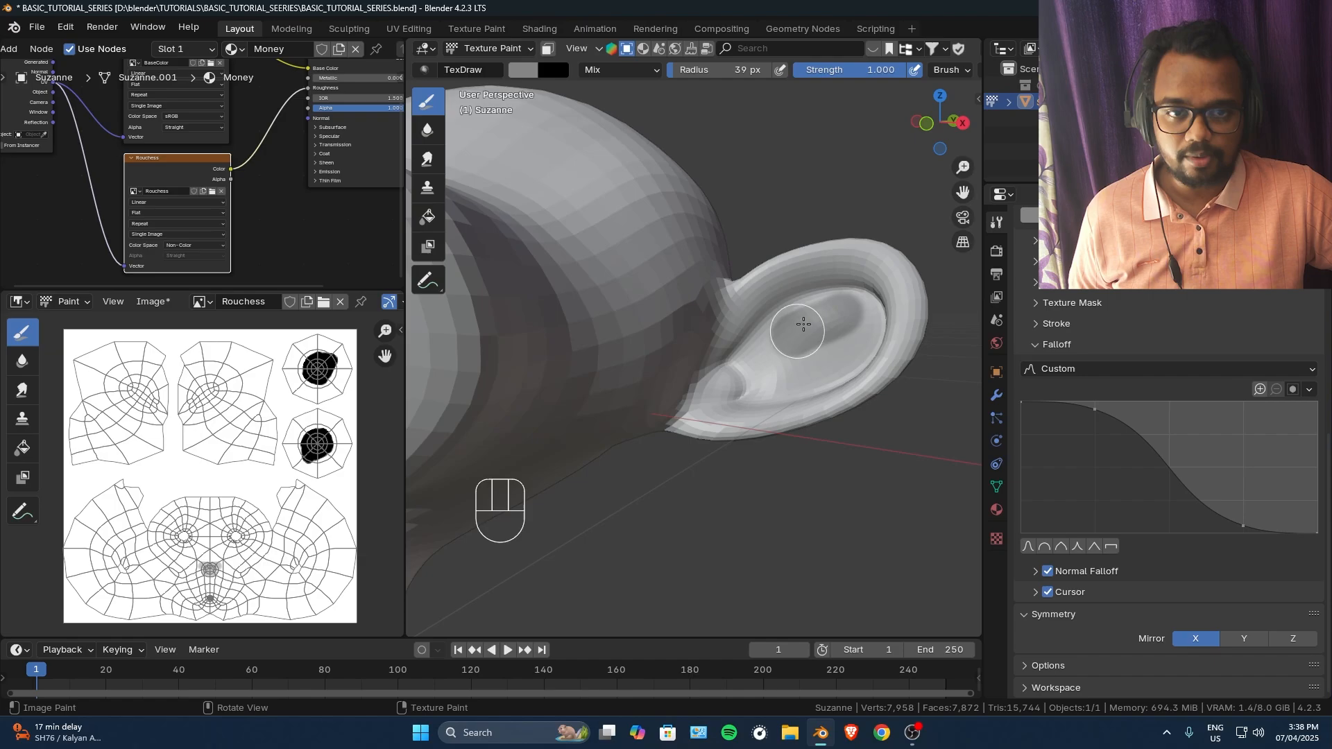
pyautogui.moveTo(721, 386)
pyautogui.mouseDown()
pyautogui.moveTo(860, 309)
pyautogui.moveTo(779, 380)
pyautogui.moveTo(821, 315)
pyautogui.moveTo(813, 336)
pyautogui.mouseUp()
# Return the monkey head to Object Mode and save the painted roughness image.
pyautogui.scroll(-6, 814, 336)
pyautogui.moveTo(645, 368); pyautogui.dragTo(745, 360, button='middle')
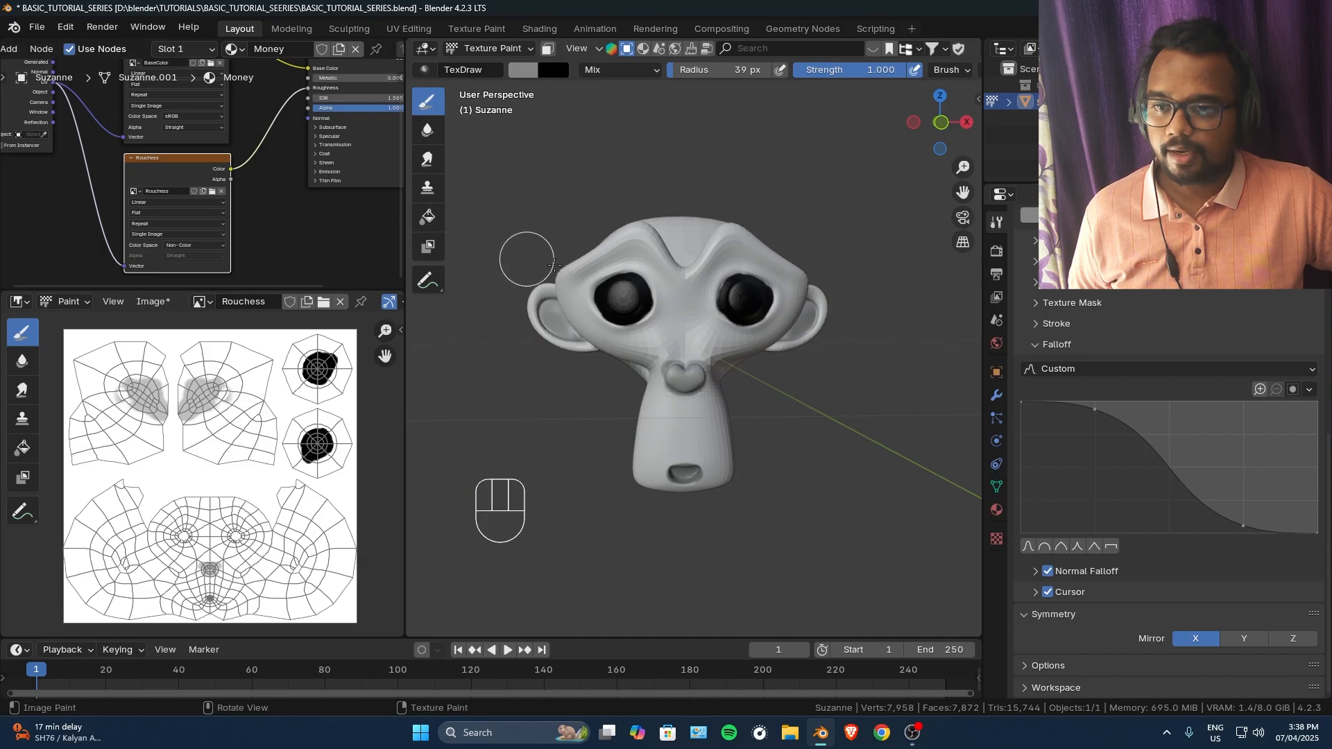
pyautogui.hotkey('ctrl', 'Tab')
pyautogui.click(593, 261)
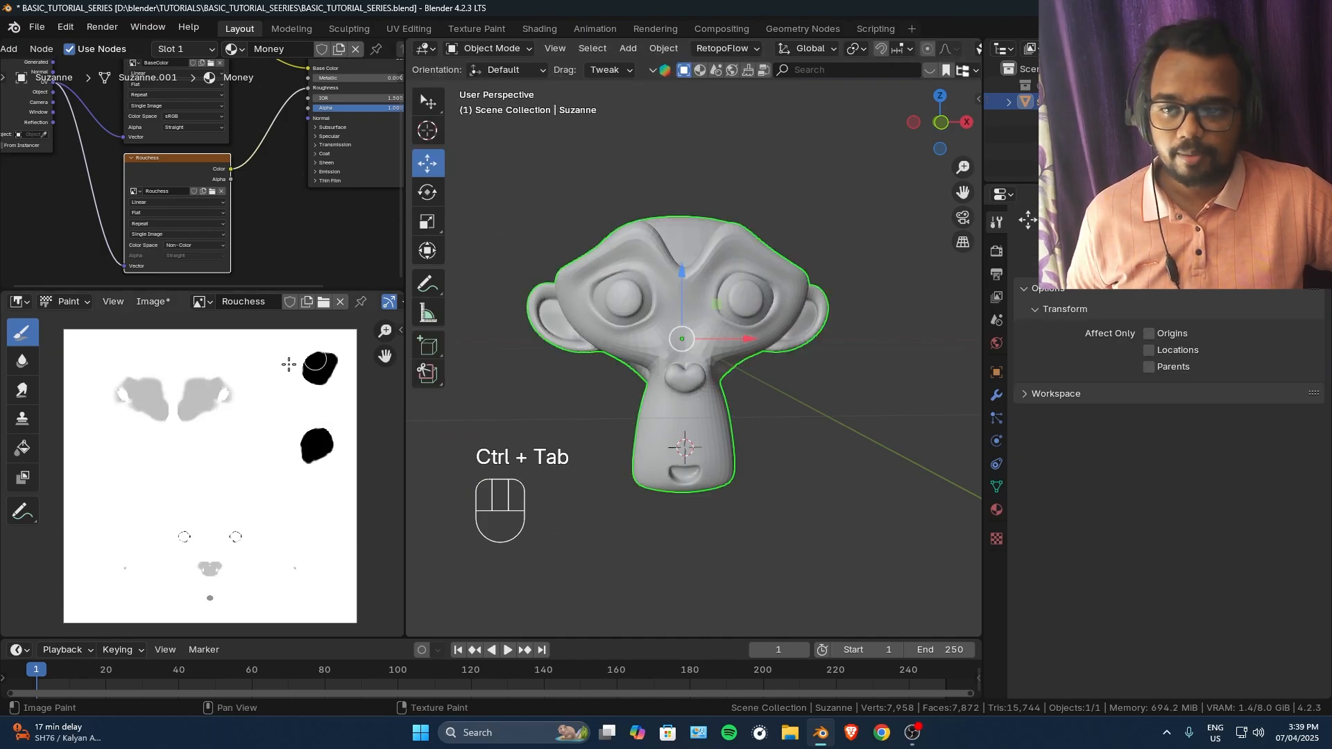
pyautogui.click(164, 303)
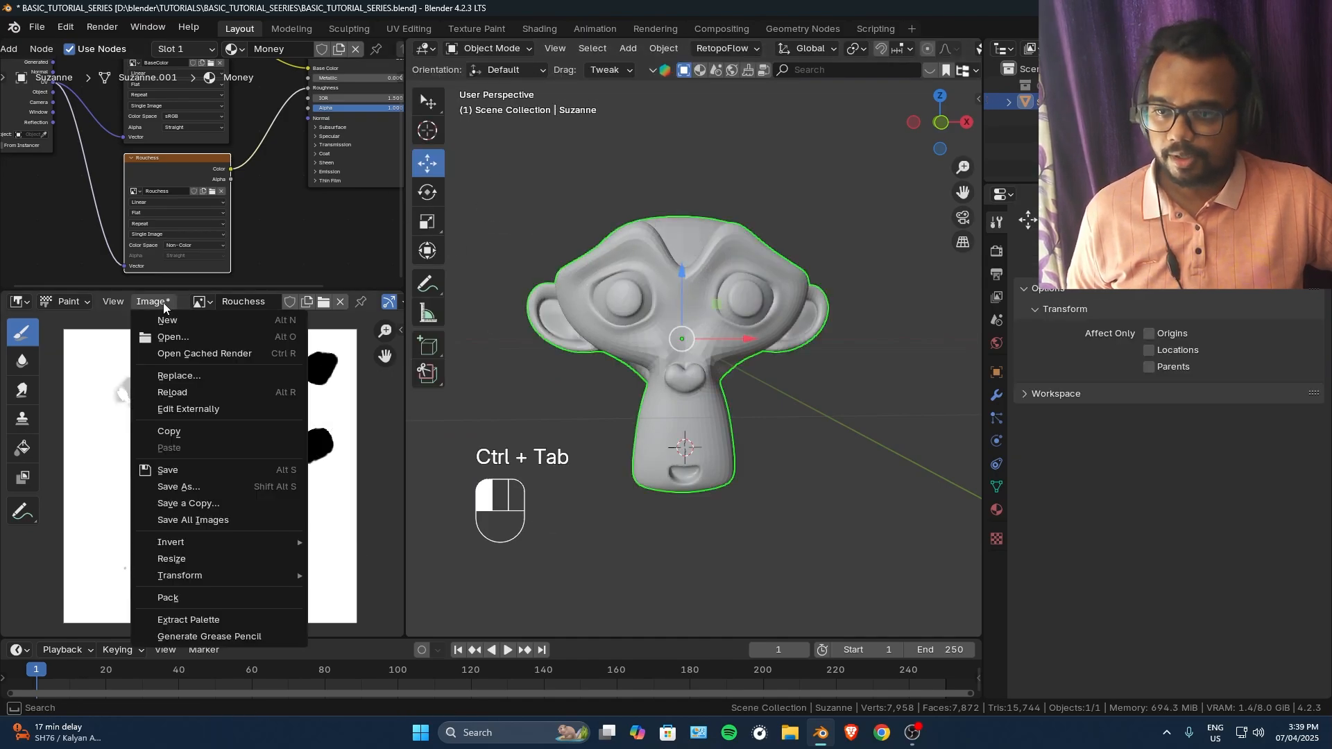
pyautogui.click(191, 471)
# Switch the viewport to rendered shading and shade the monkey head smooth.
pyautogui.press('z')
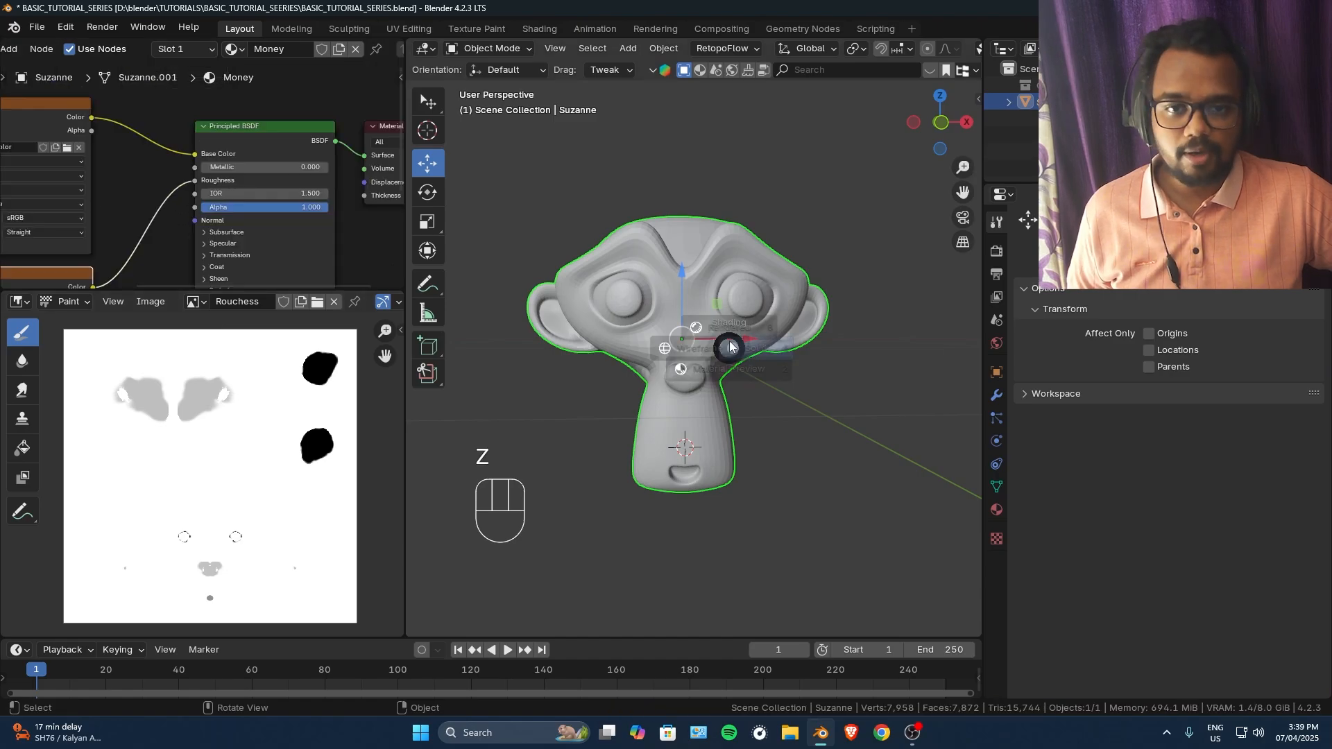
pyautogui.click(734, 256)
pyautogui.moveTo(783, 267); pyautogui.dragTo(817, 277, button='middle')
pyautogui.keyDown('ctrl'); pyautogui.moveTo(755, 380); pyautogui.dragTo(750, 323, button='middle'); pyautogui.keyUp('ctrl')
pyautogui.rightClick(742, 261)
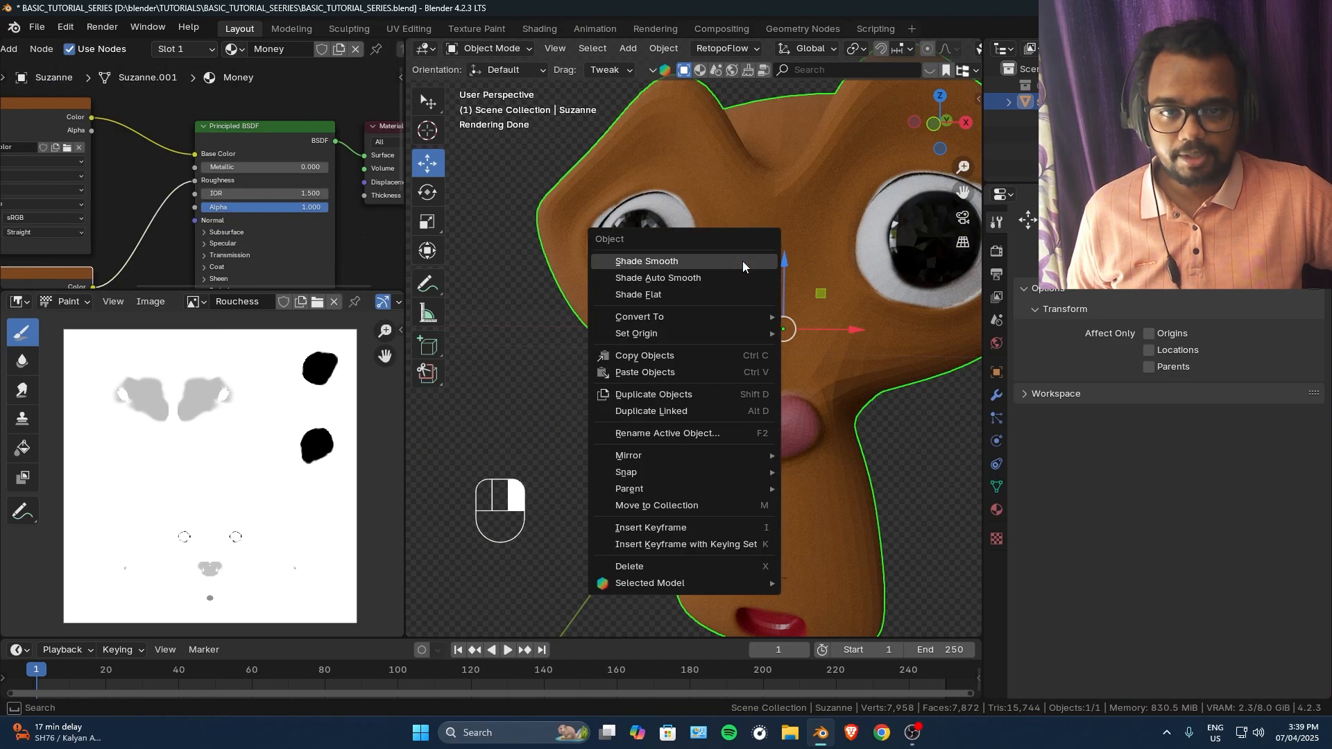
pyautogui.click(743, 261)
# Examine the rendered monkey head's nose, mouth, eyes and ear up close and from several angles.
pyautogui.moveTo(717, 269)
pyautogui.mouseDown(button='middle')
pyautogui.moveTo(668, 282)
pyautogui.moveTo(755, 315)
pyautogui.moveTo(715, 210)
pyautogui.moveTo(752, 242)
pyautogui.moveTo(713, 252)
pyautogui.moveTo(711, 184)
pyautogui.mouseUp(button='middle')
pyautogui.scroll(4, 733, 314)
pyautogui.scroll(-4, 733, 315)
pyautogui.moveTo(739, 312); pyautogui.dragTo(671, 254, button='middle')
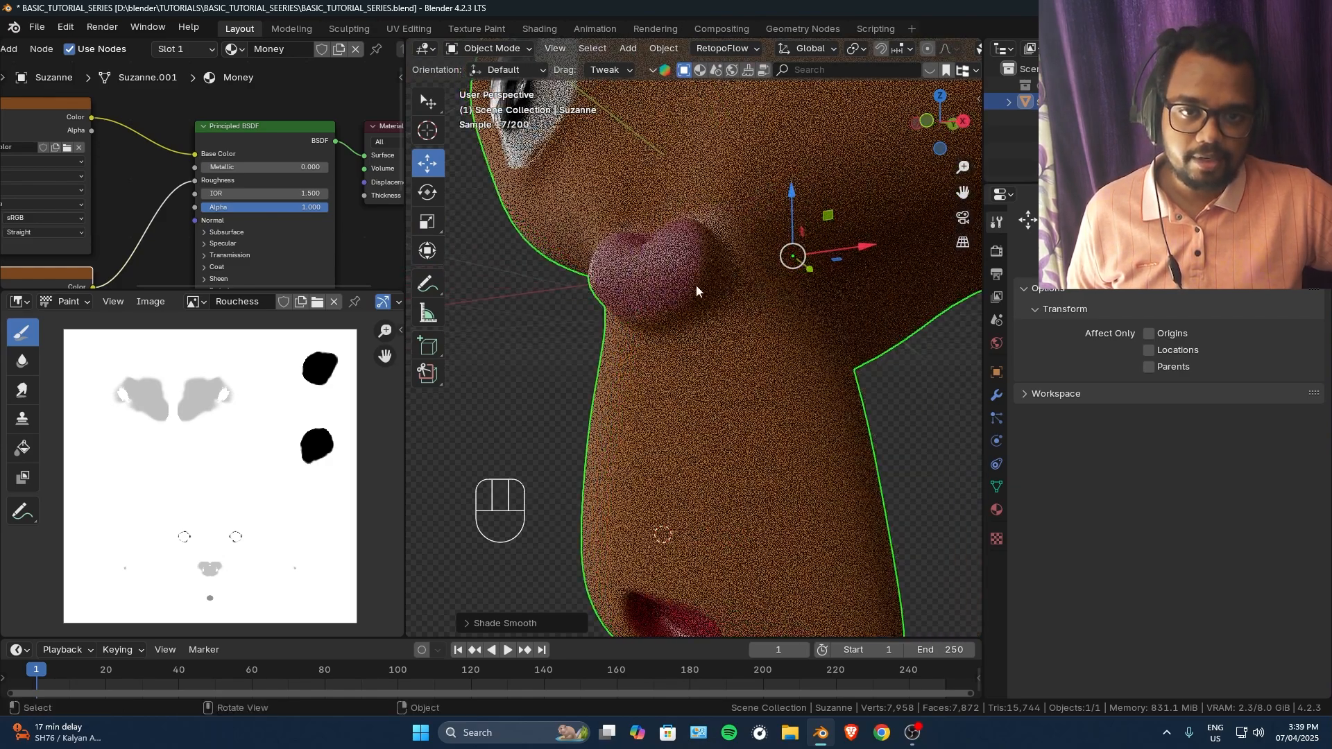
pyautogui.moveTo(715, 299); pyautogui.dragTo(787, 378, button='middle')
pyautogui.keyDown('shift'); pyautogui.moveTo(787, 378); pyautogui.dragTo(819, 380, button='middle'); pyautogui.keyUp('shift')
pyautogui.keyDown('ctrl'); pyautogui.moveTo(819, 380); pyautogui.dragTo(808, 326, button='middle'); pyautogui.keyUp('ctrl')
pyautogui.moveTo(808, 326); pyautogui.dragTo(753, 347, button='middle')
pyautogui.keyDown('shift'); pyautogui.moveTo(832, 416); pyautogui.dragTo(802, 379, button='middle'); pyautogui.keyUp('shift')
pyautogui.keyDown('ctrl'); pyautogui.moveTo(791, 444); pyautogui.dragTo(735, 289, button='middle'); pyautogui.keyUp('ctrl')
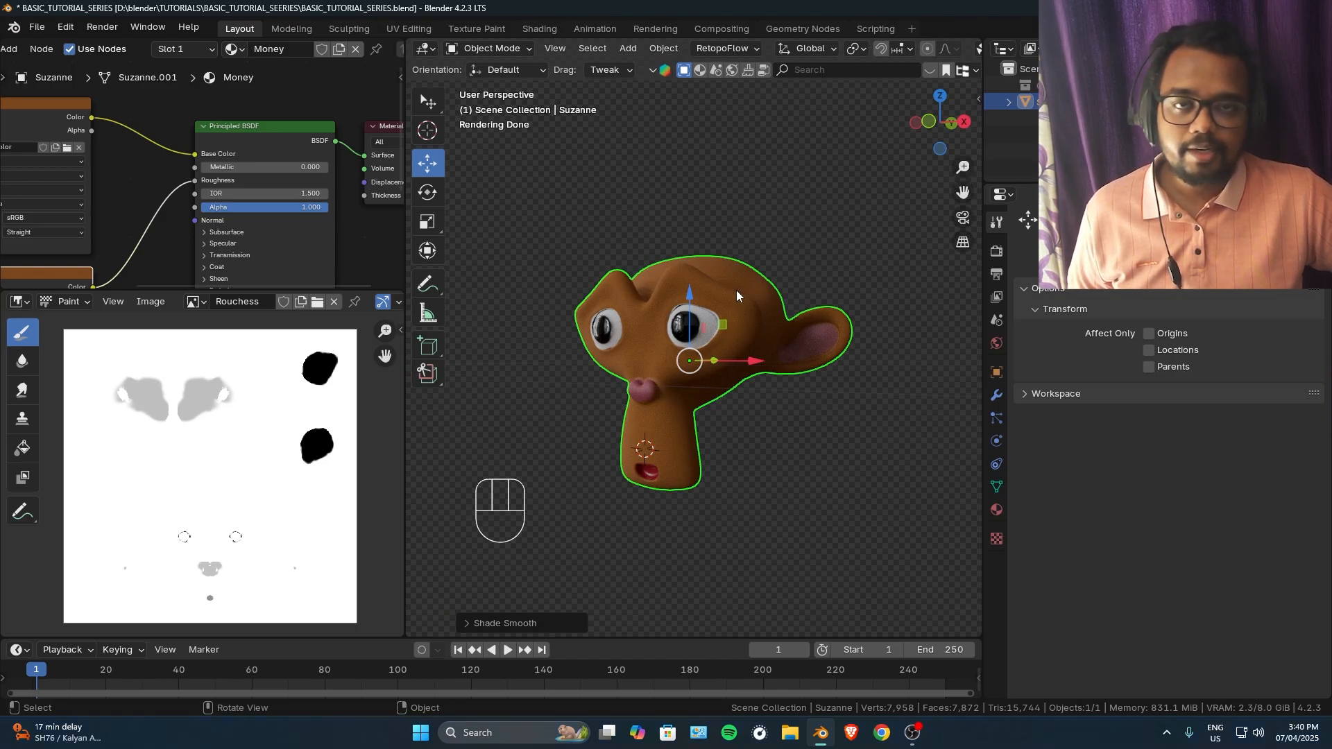
# Expand the Specular settings of the Principled BSDF node in the monkey's material.
pyautogui.keyDown('ctrl'); pyautogui.moveTo(213, 122); pyautogui.dragTo(170, 166, button='middle'); pyautogui.keyUp('ctrl')
pyautogui.moveTo(170, 166); pyautogui.dragTo(200, 144, button='middle')
pyautogui.keyDown('ctrl'); pyautogui.moveTo(222, 205); pyautogui.dragTo(230, 173, button='middle'); pyautogui.keyUp('ctrl')
pyautogui.keyDown('ctrl'); pyautogui.moveTo(122, 197); pyautogui.dragTo(283, 140, button='middle'); pyautogui.keyUp('ctrl')
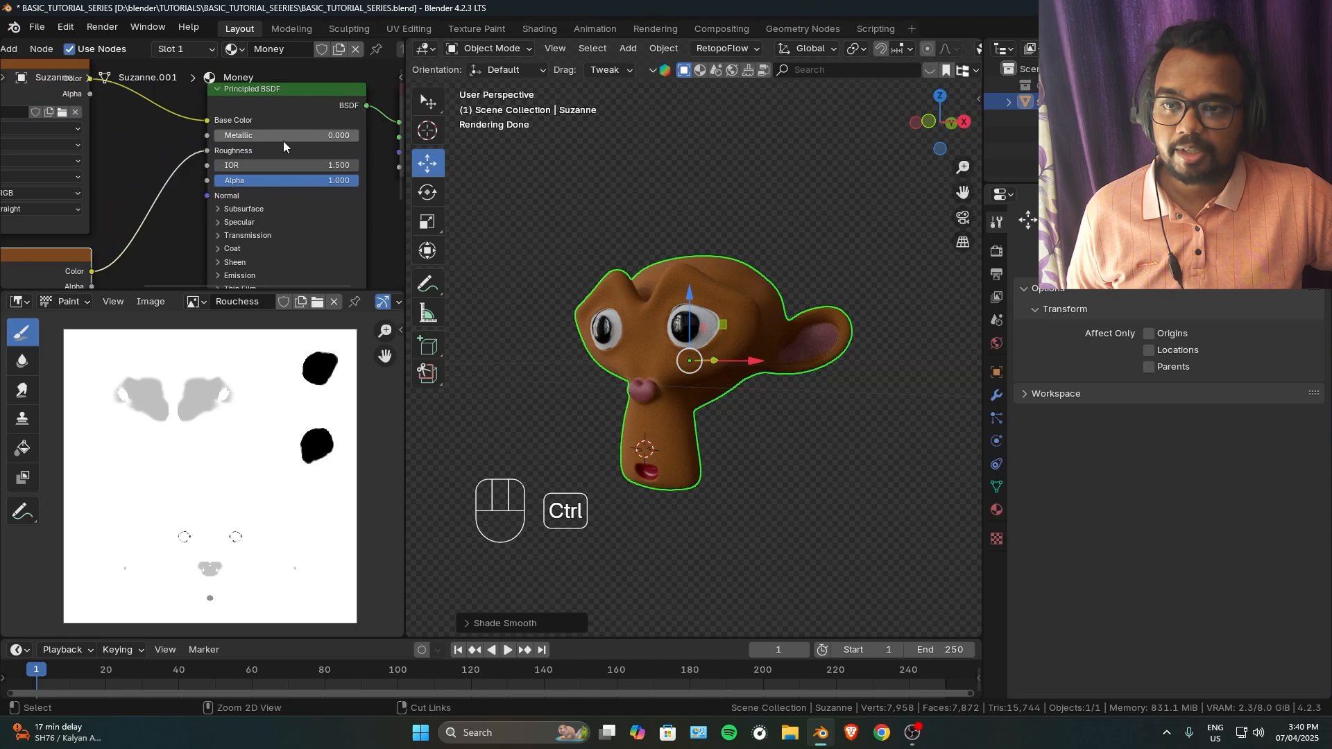
pyautogui.click(244, 209)
pyautogui.moveTo(248, 219); pyautogui.dragTo(268, 132, button='middle')
pyautogui.click(271, 104)
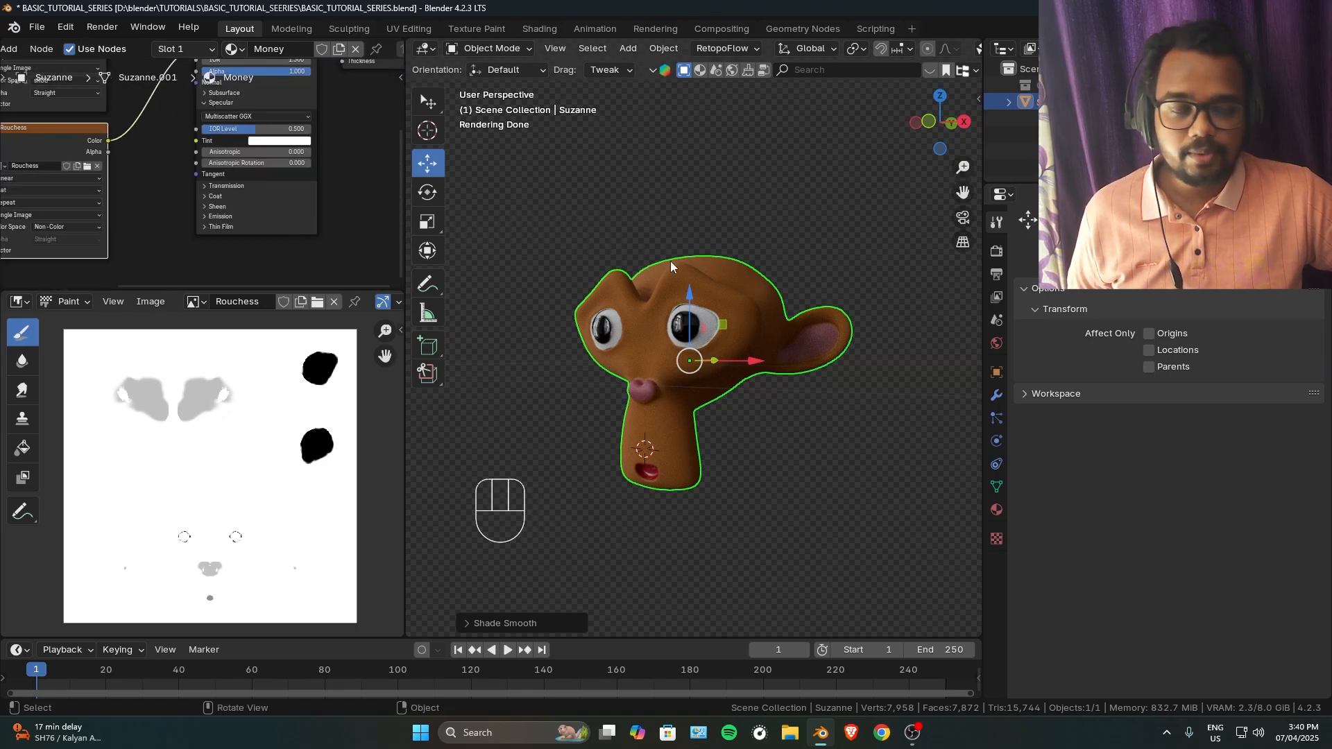
# View the rendered monkey head from the front and switch the viewport back to solid shading.
pyautogui.moveTo(670, 261); pyautogui.dragTo(718, 313, button='middle')
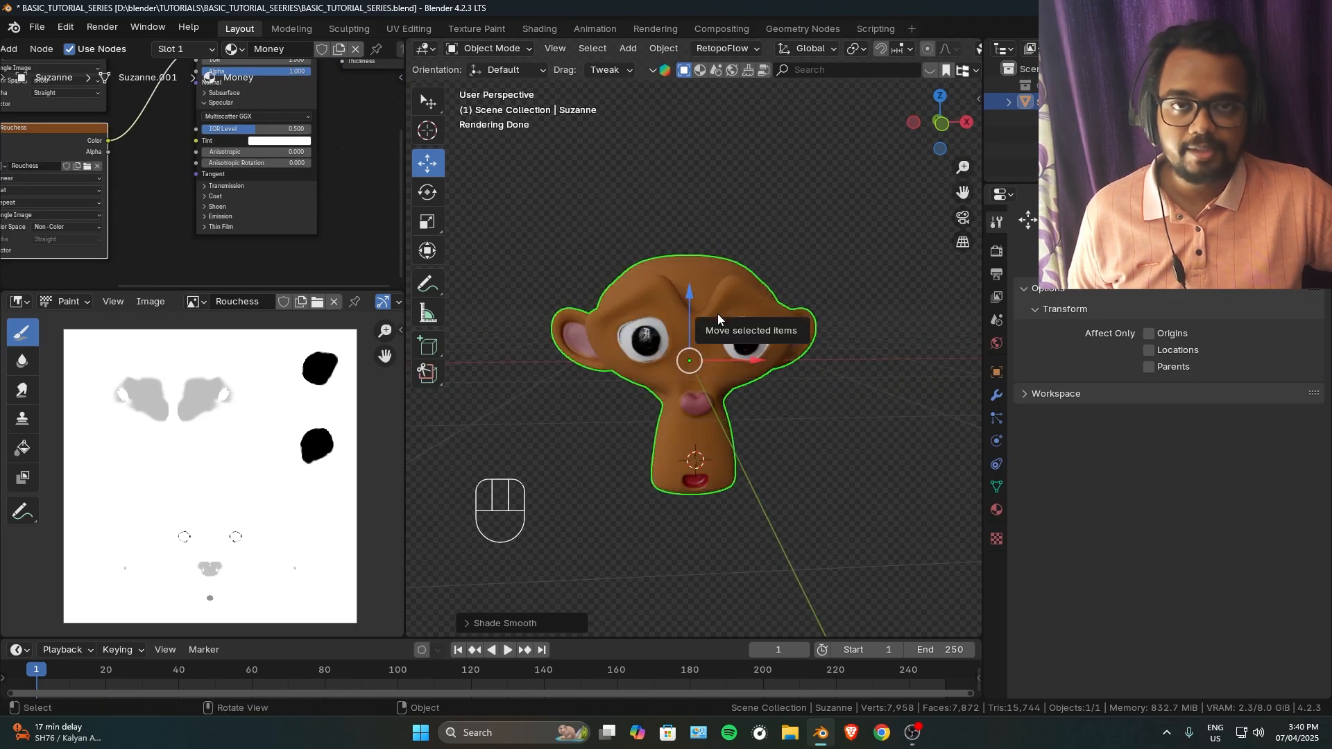
pyautogui.press('z')
pyautogui.click(855, 310)
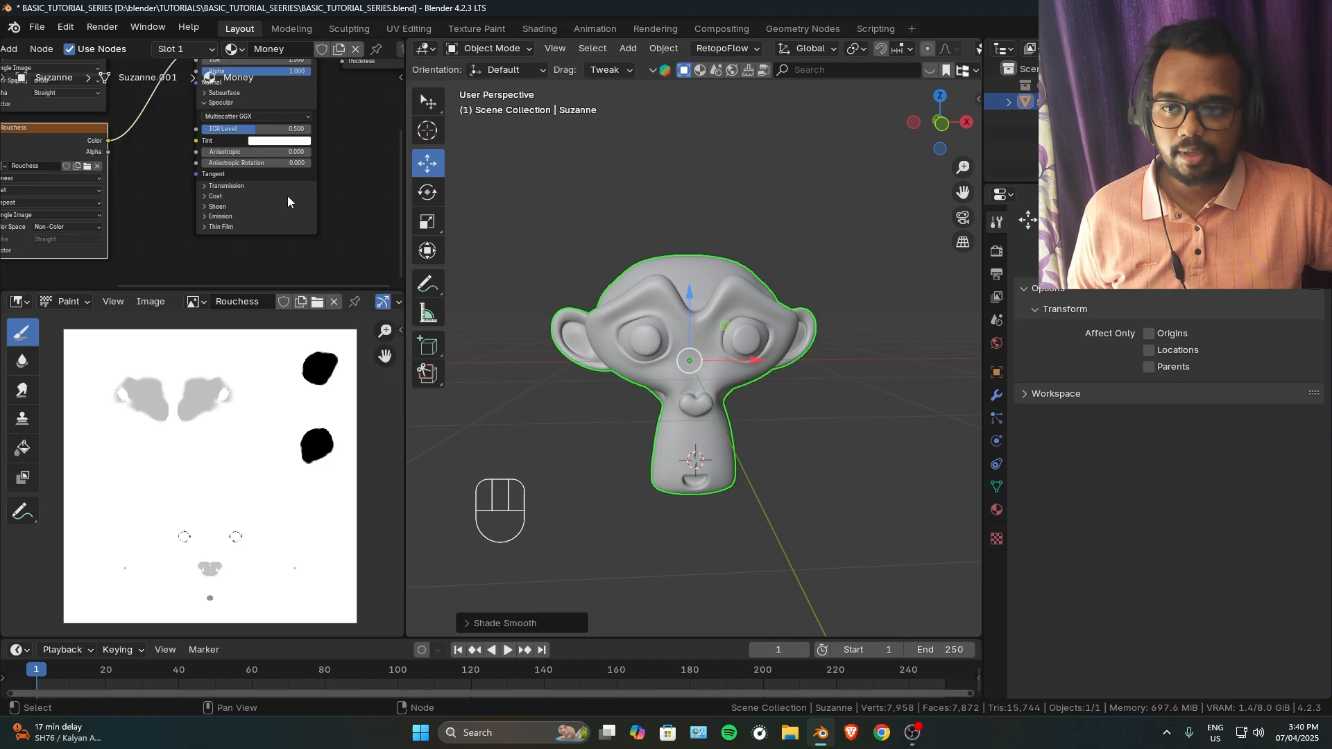
# Tidy the monkey's material nodes, moving the Texture Coordinate node lower and closer to the BaseColor and roughness image nodes.
pyautogui.scroll(-3, 280, 95)
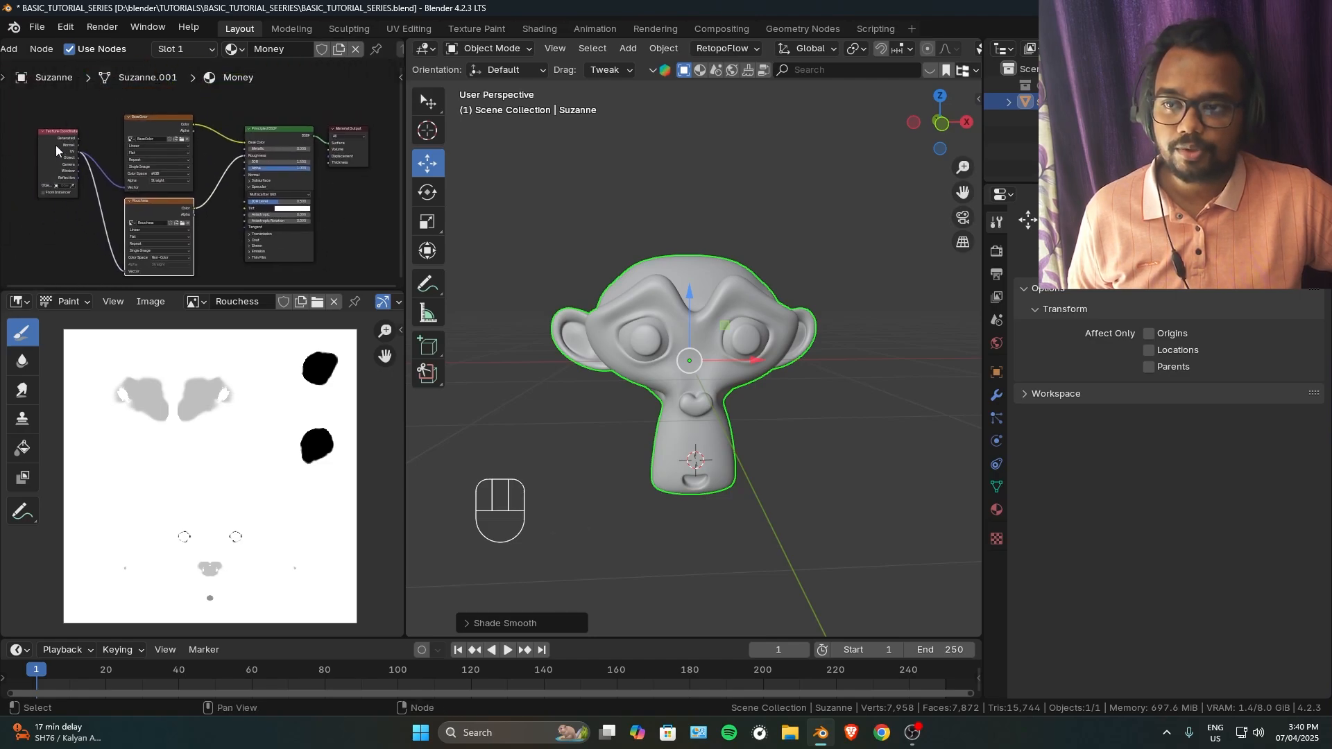
pyautogui.moveTo(56, 146); pyautogui.dragTo(74, 206)
pyautogui.moveTo(156, 119); pyautogui.dragTo(155, 117)
pyautogui.moveTo(156, 199); pyautogui.dragTo(154, 192)
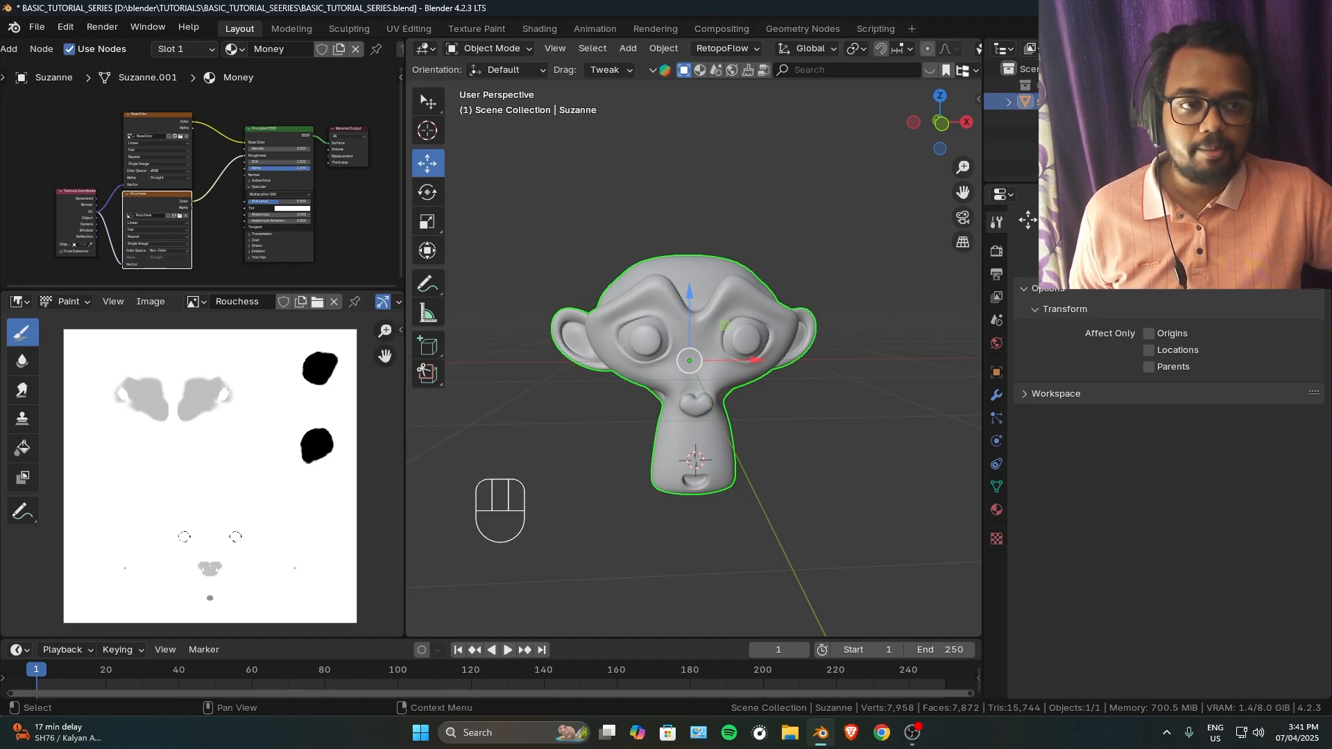
# Hide the monkey head and show the stool model in the viewport.
pyautogui.click(1305, 102)
pyautogui.click(1290, 85)
pyautogui.moveTo(891, 237); pyautogui.dragTo(734, 261, button='middle')
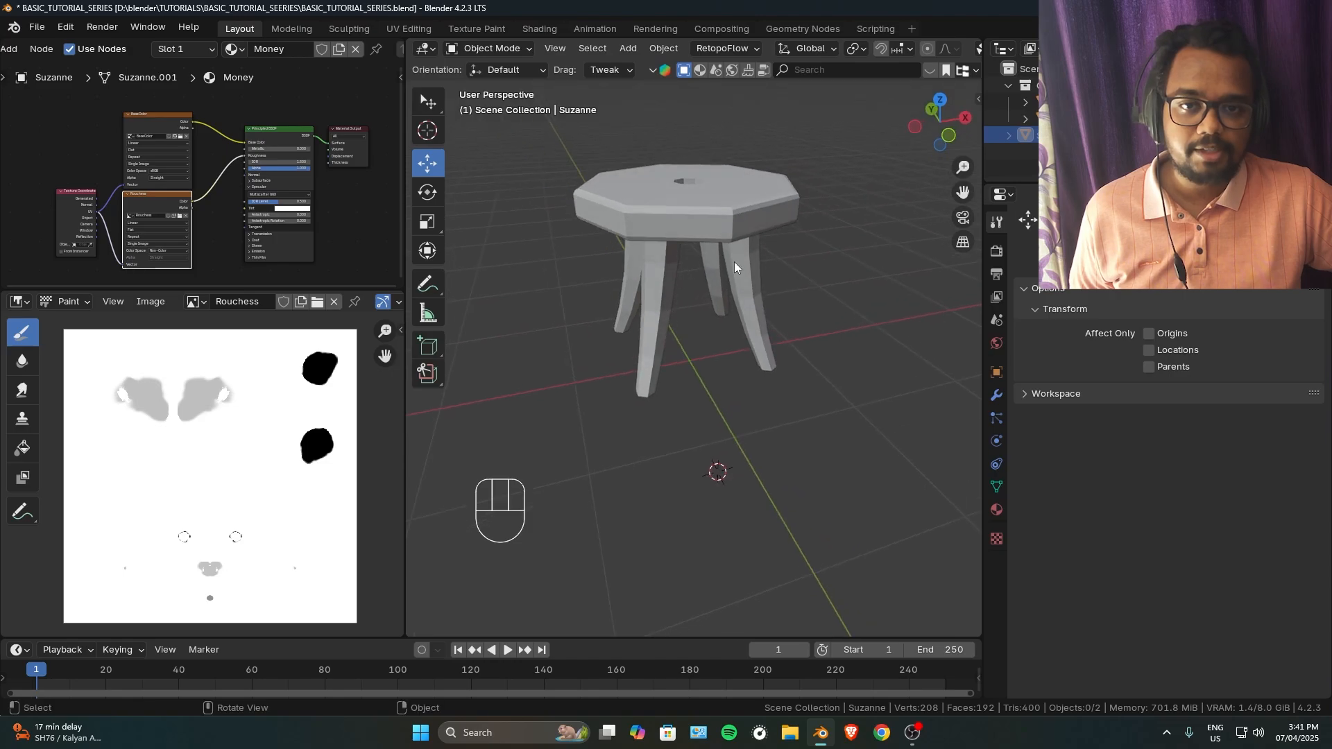